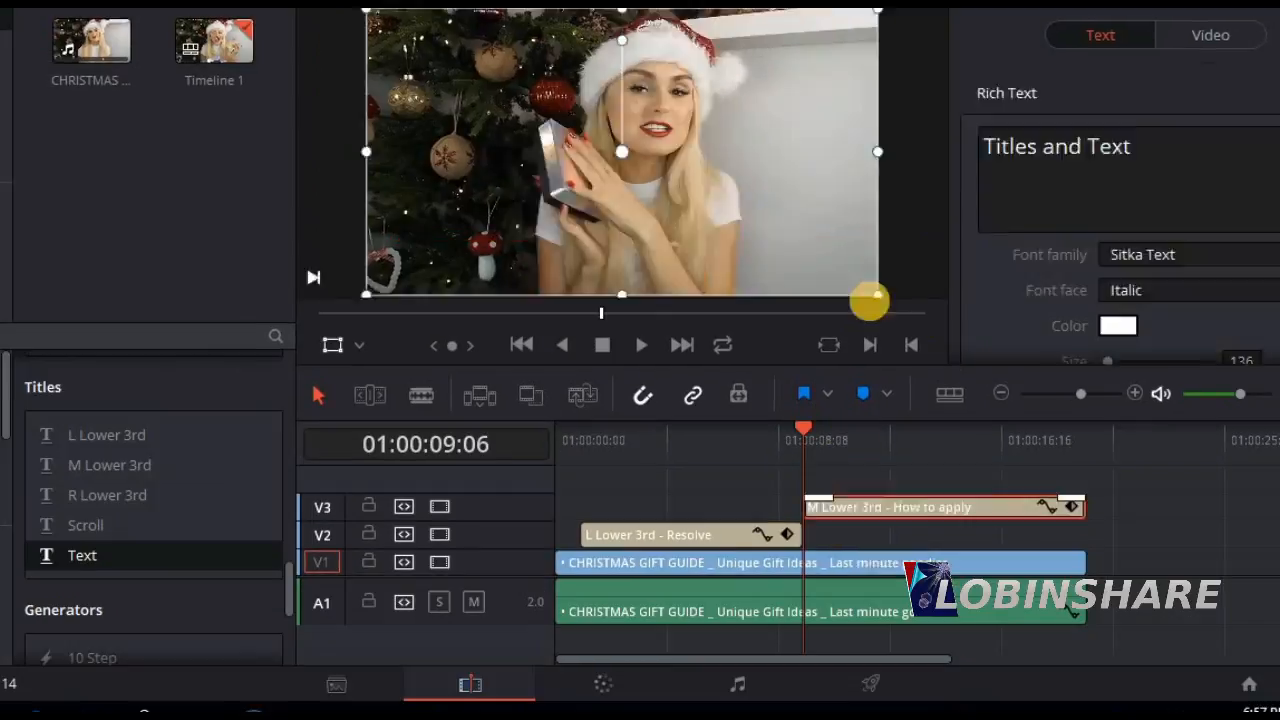
drag(24, 626, 647, 488)
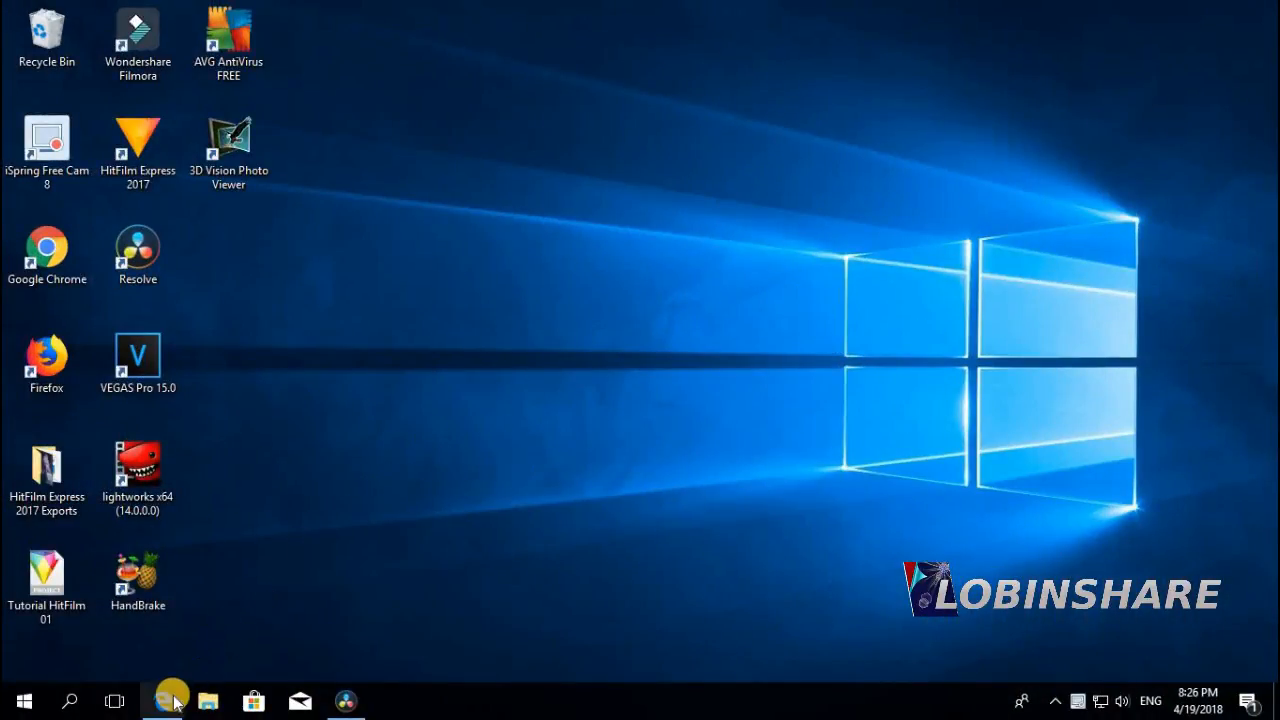
Switch to the Edge browser, open the full DaVinci Resolve 14 playlist from the video's pinned comment, and look through its tutorials
click(165, 701)
scroll(503, 416, down, 3)
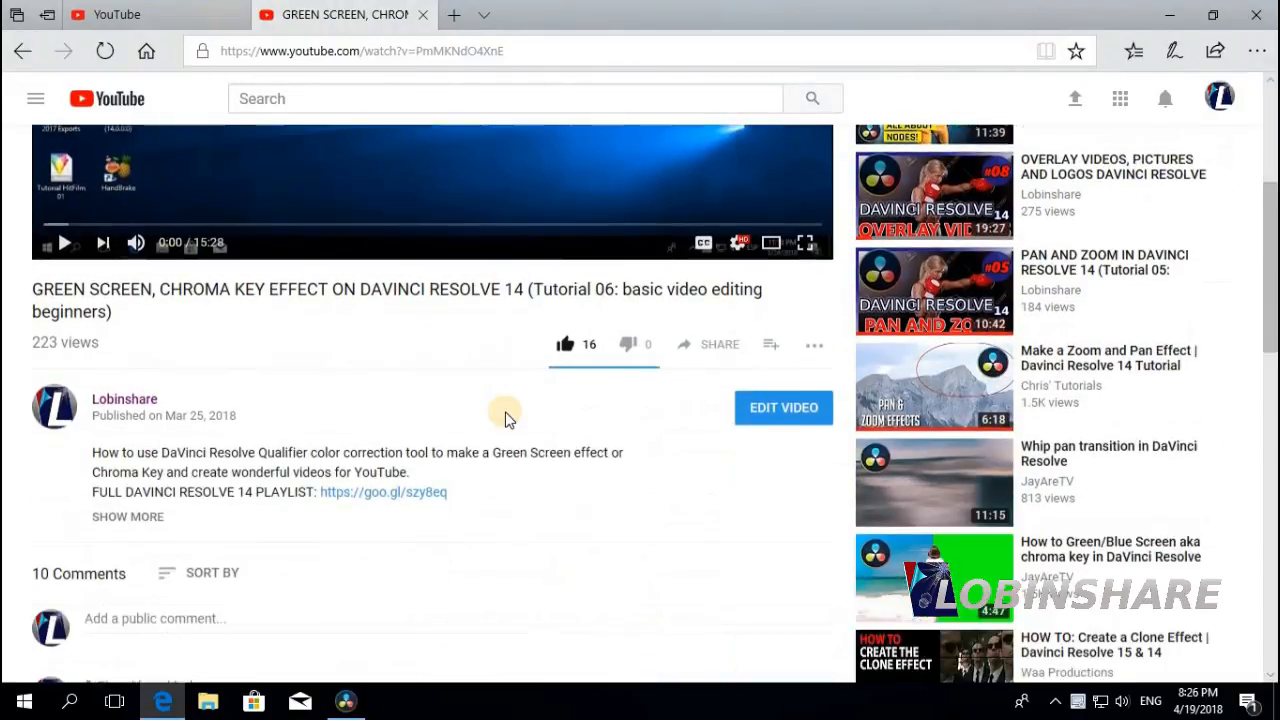
scroll(505, 418, down, 3)
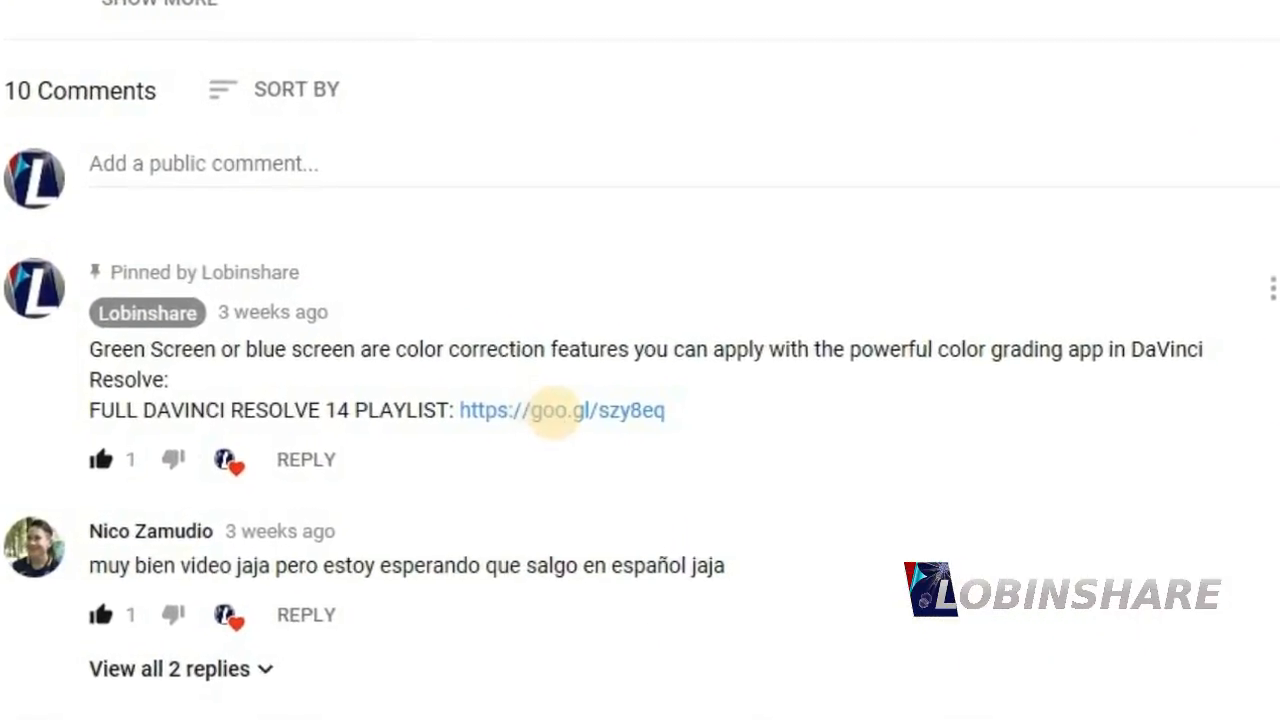
click(555, 410)
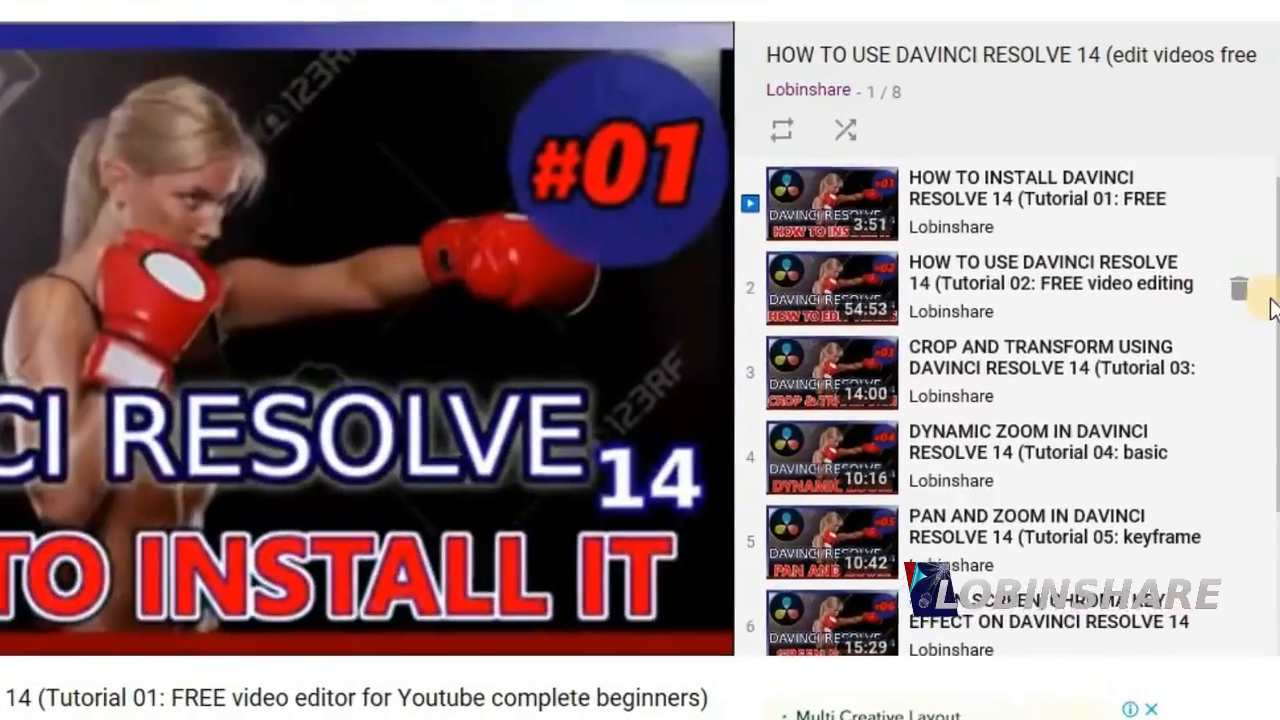
scroll(1240, 320, down, 3)
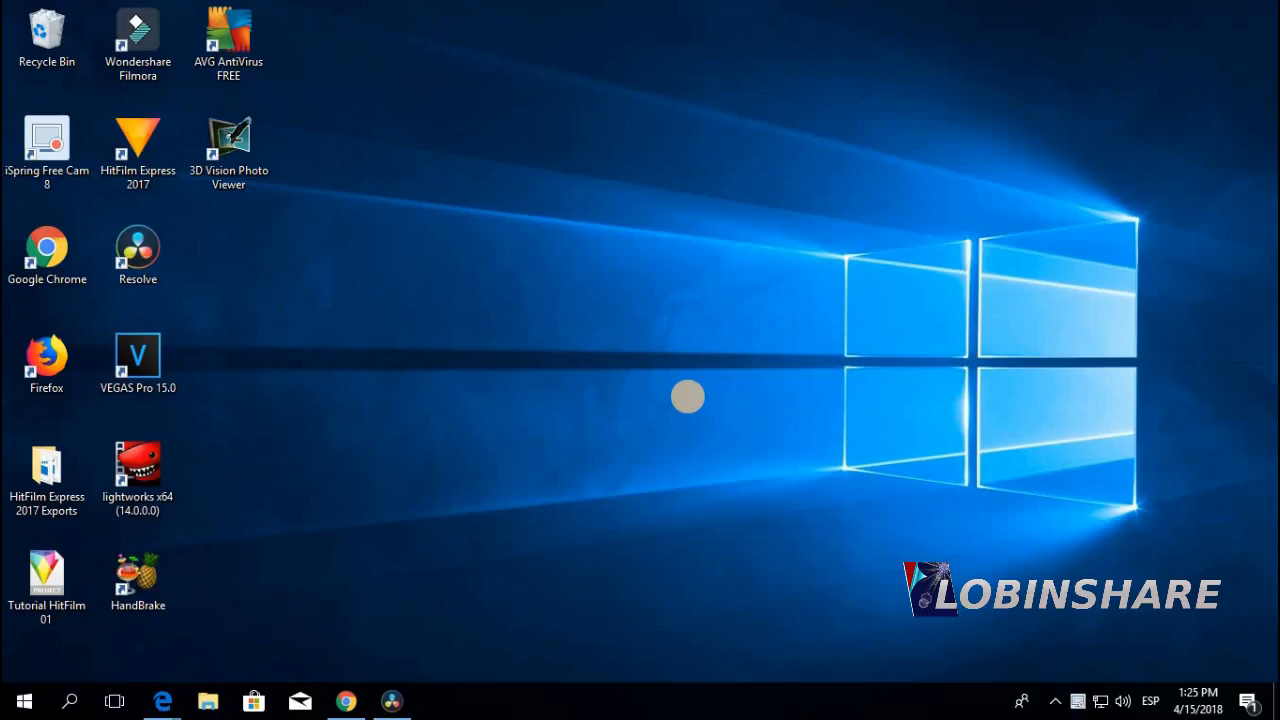
Switch to DaVinci Resolve and import the video "CHRISTMAS GIFT GUIDE _ Unique Gift Ideas _ Last minute goodies" from the Videos folder
click(390, 699)
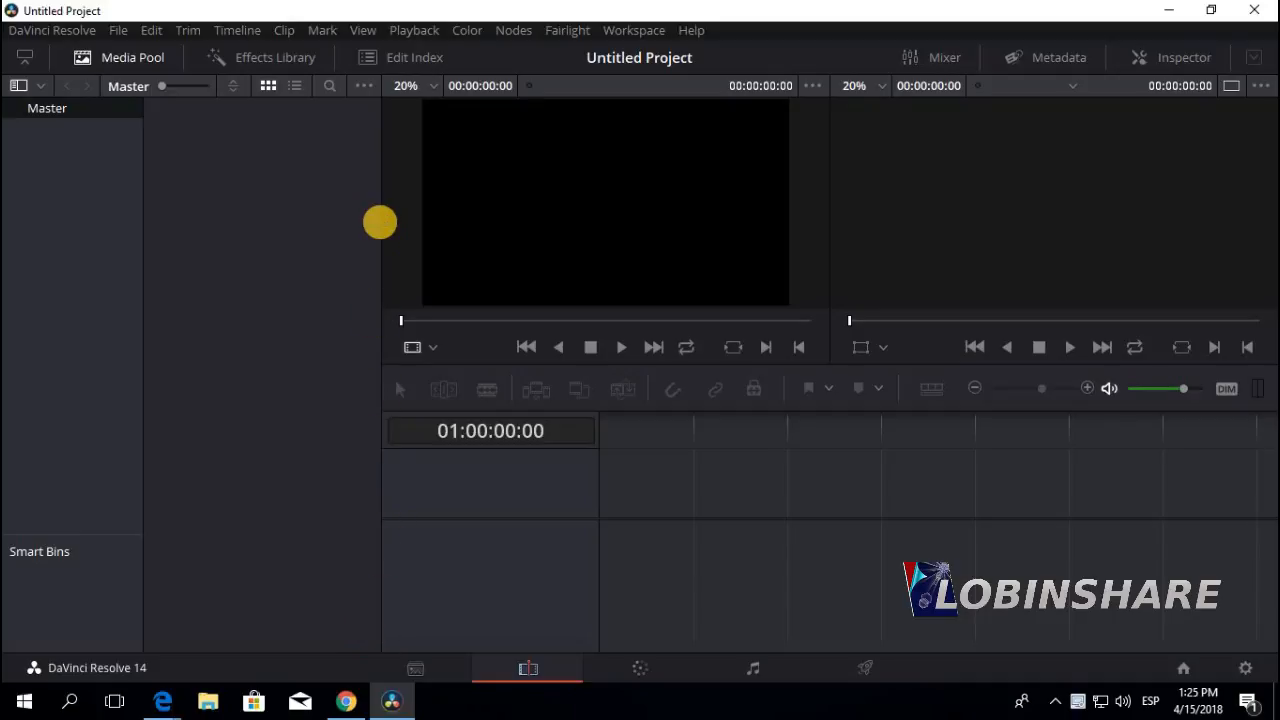
click(118, 31)
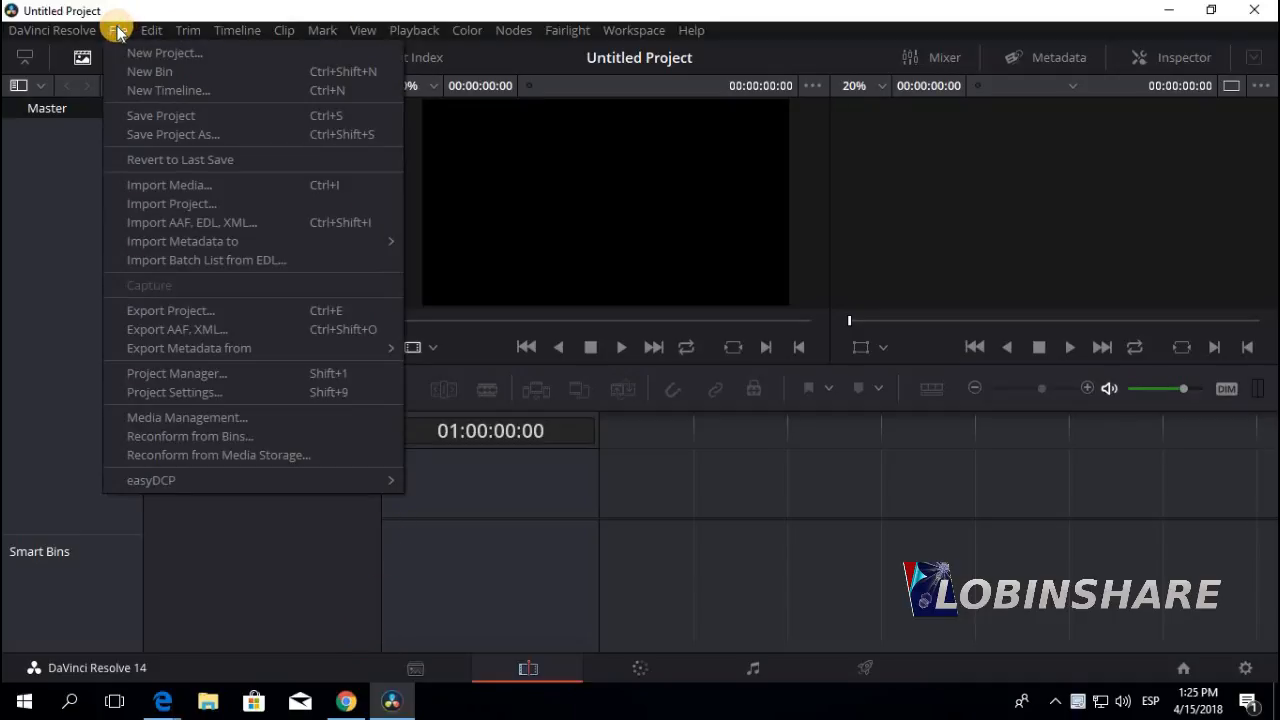
click(229, 184)
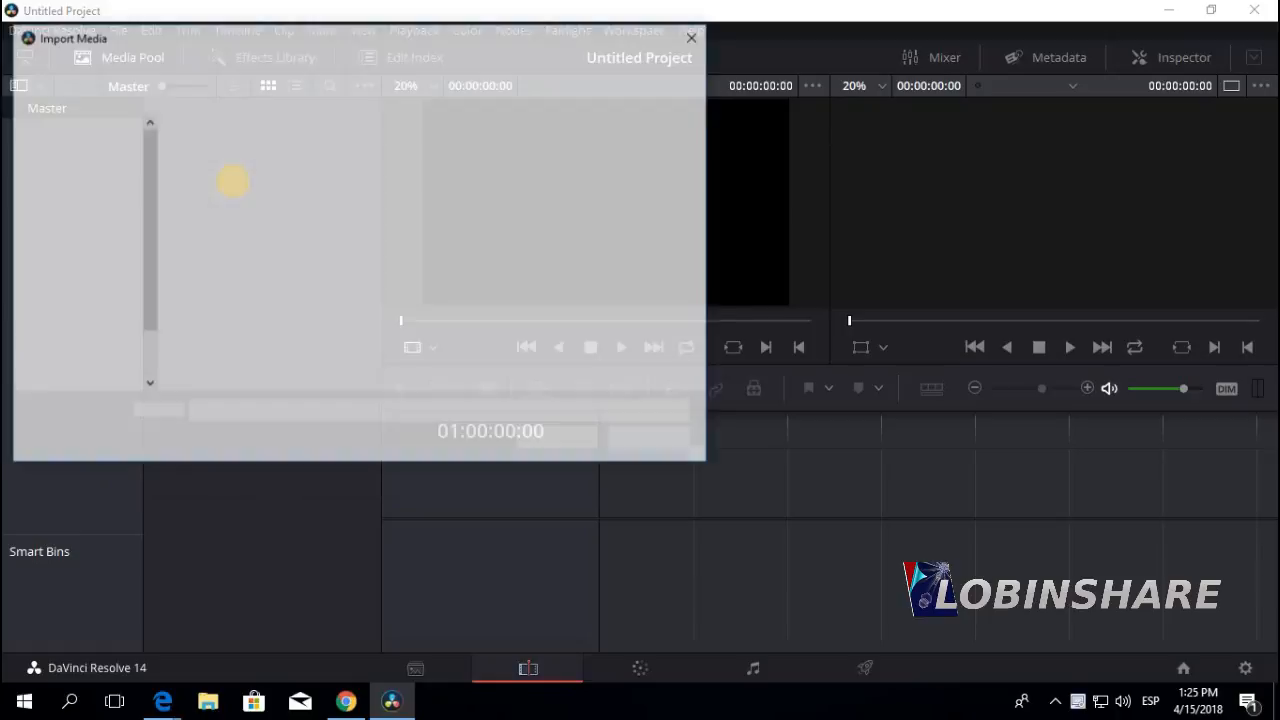
click(94, 320)
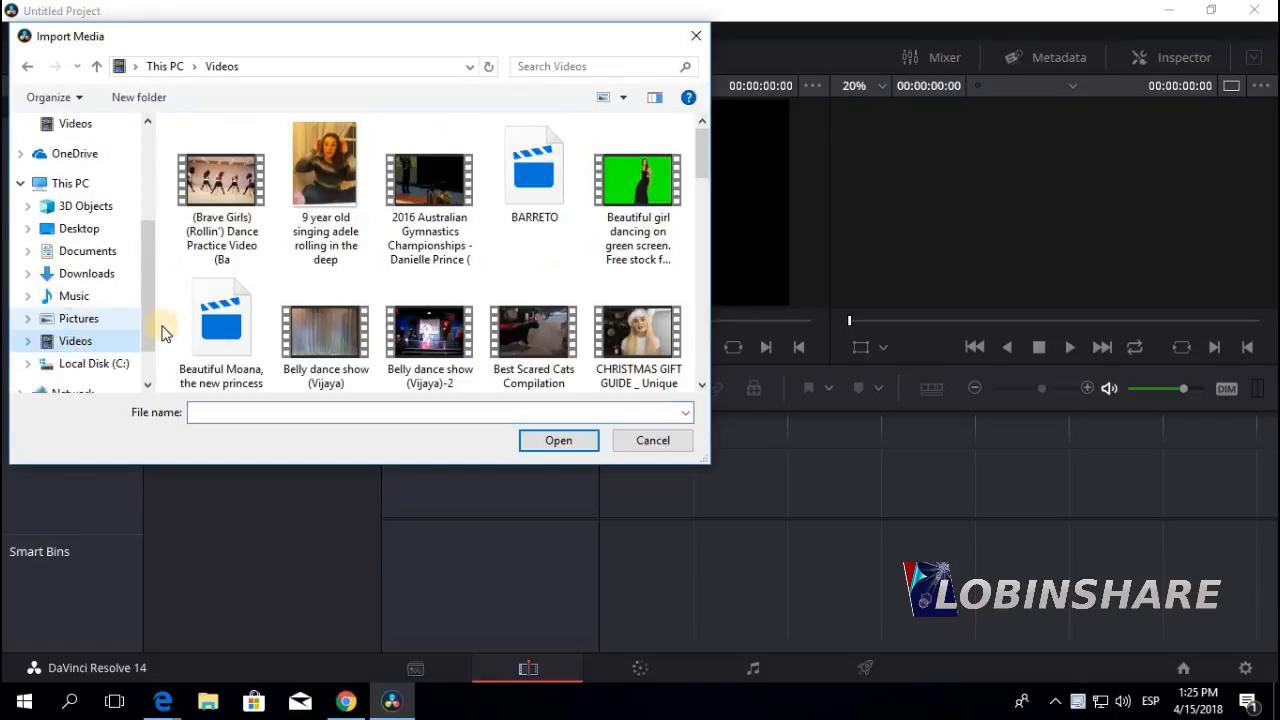
click(630, 337)
click(559, 440)
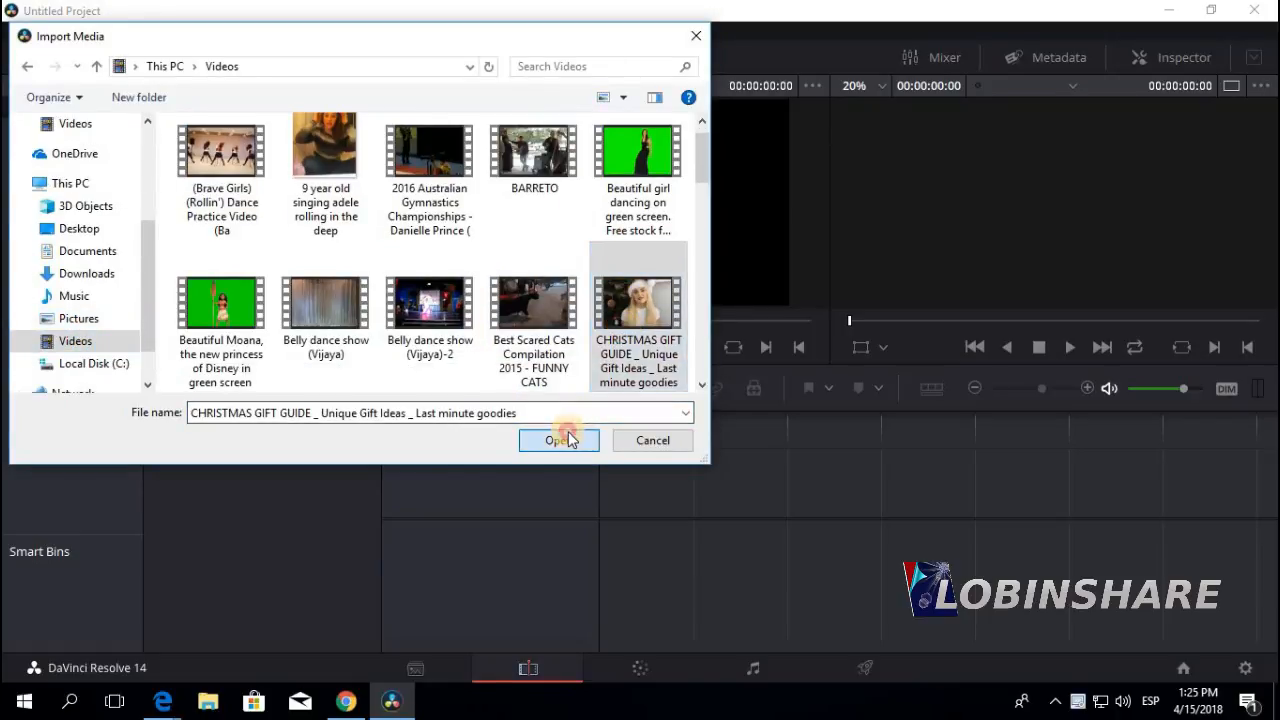
click(658, 430)
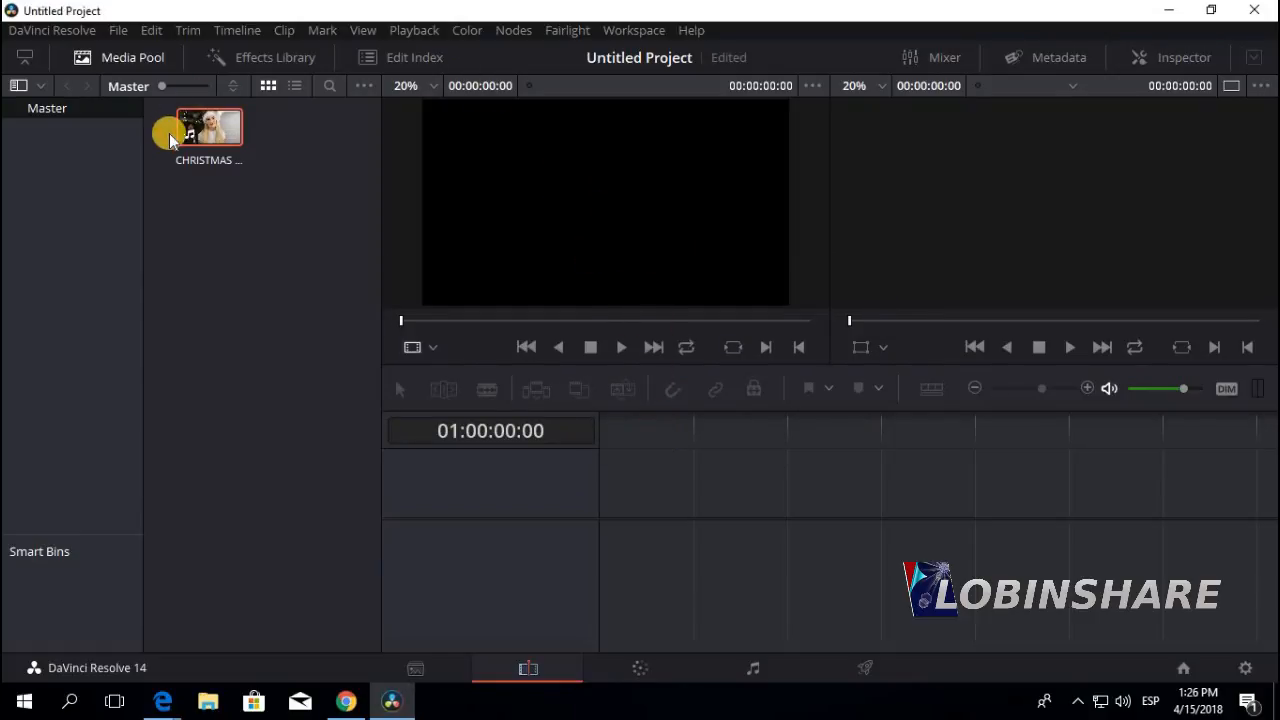
Load the Christmas clip in the source viewer and mark its in point at 00:17:00:12 and out point at 00:17:20:07
drag(200, 135, 517, 235)
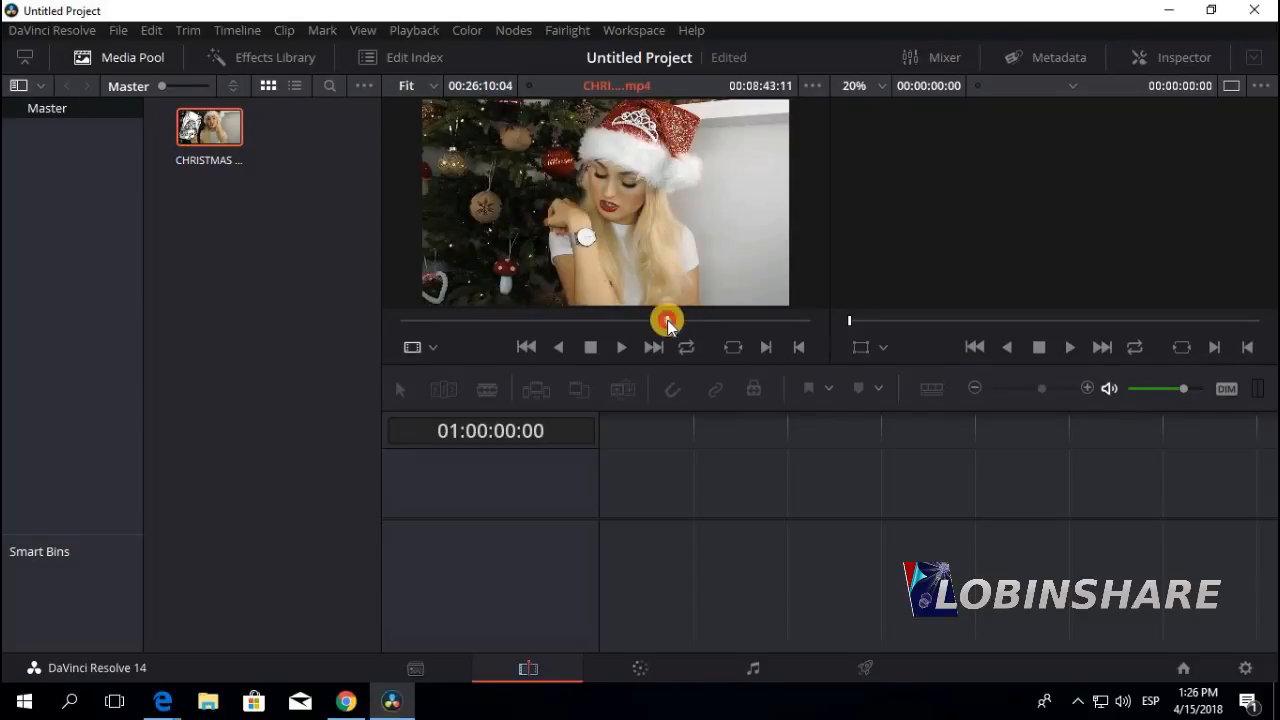
click(668, 321)
click(765, 347)
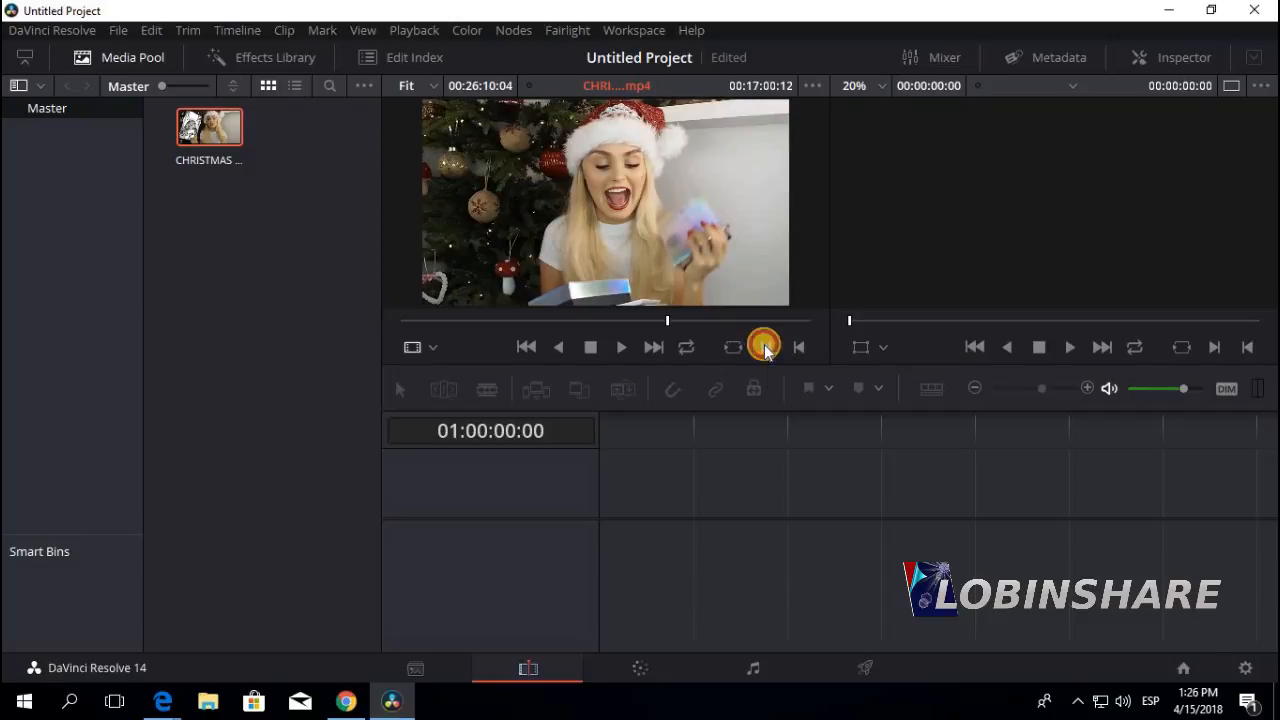
click(623, 347)
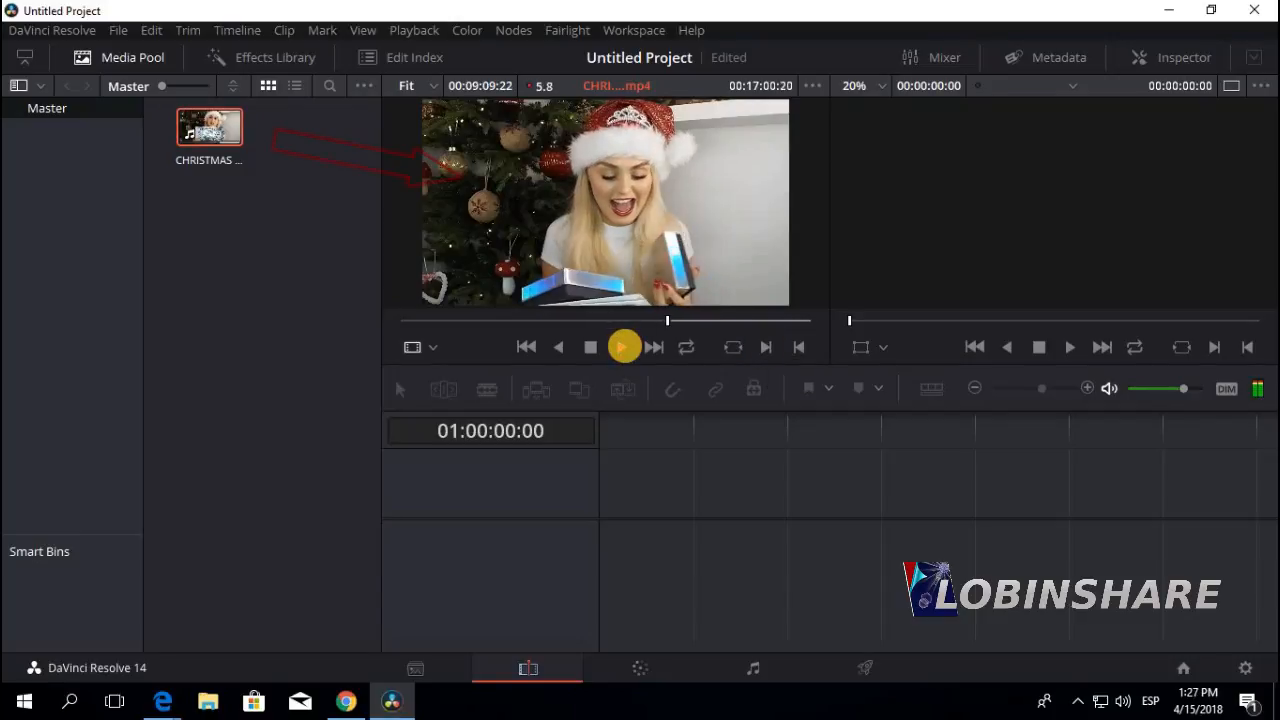
click(620, 347)
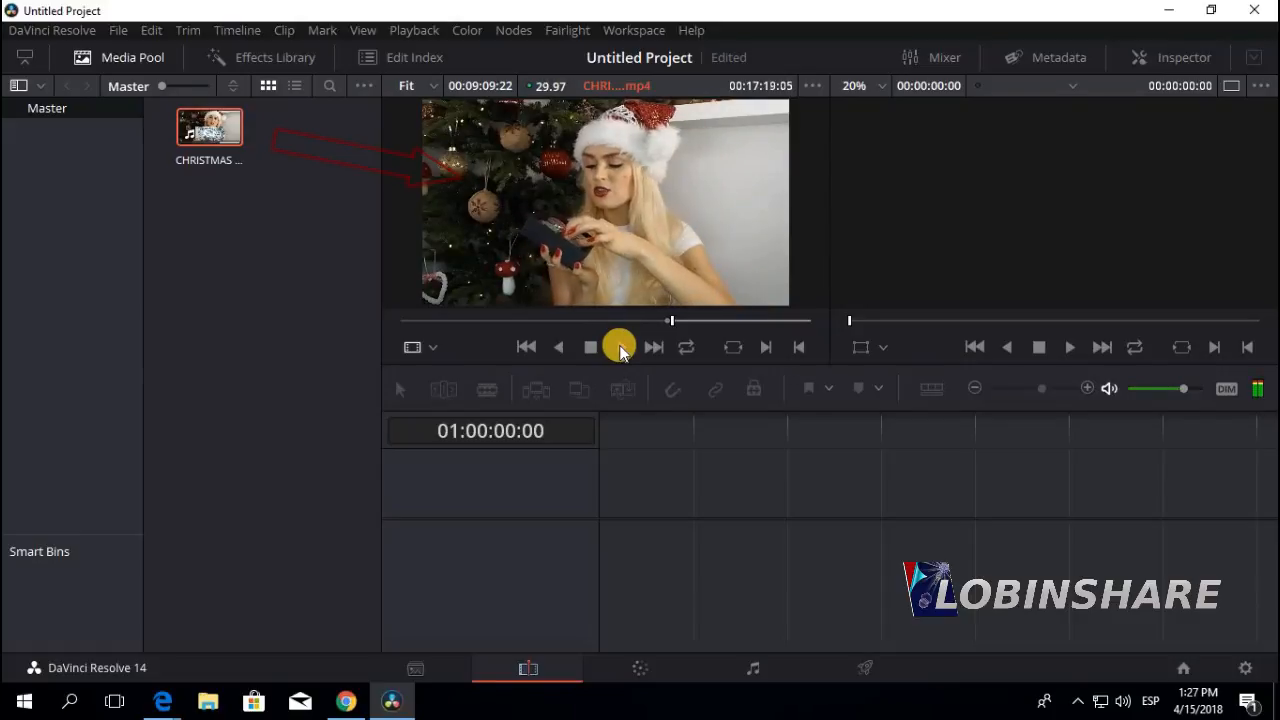
click(592, 347)
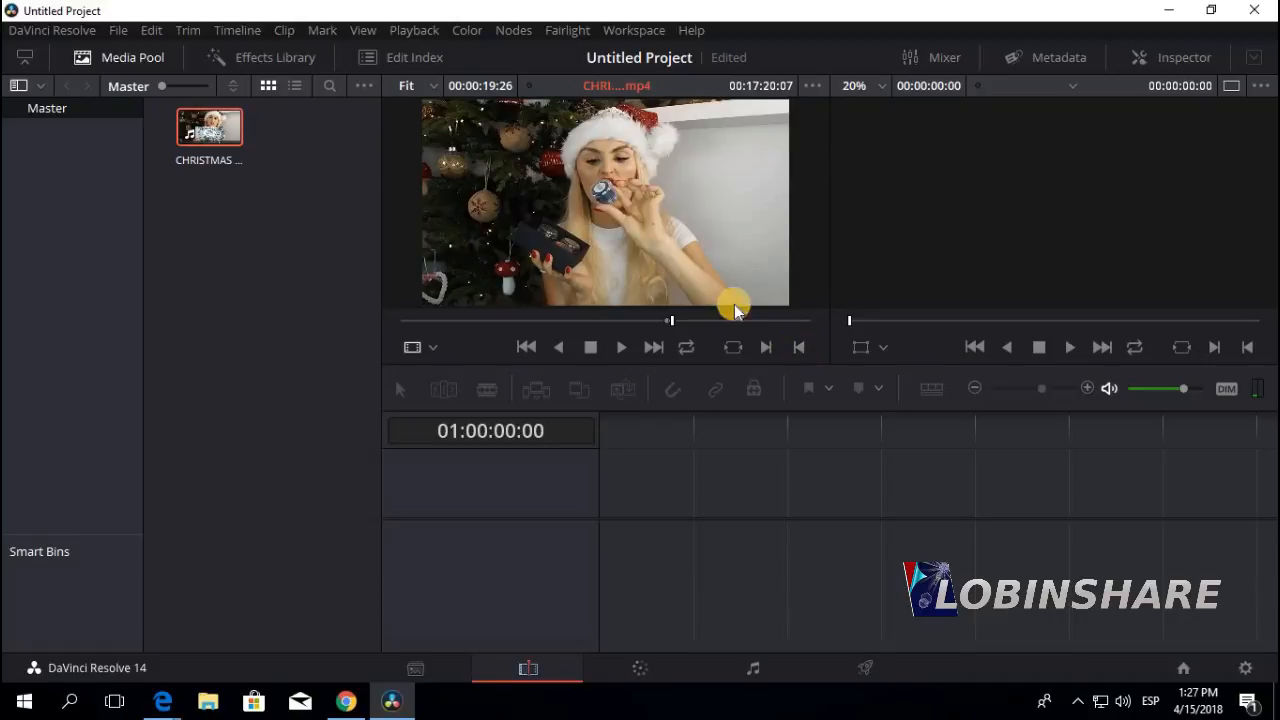
Place the marked section of the clip at the start of the timeline and play it from the beginning
drag(638, 224, 614, 447)
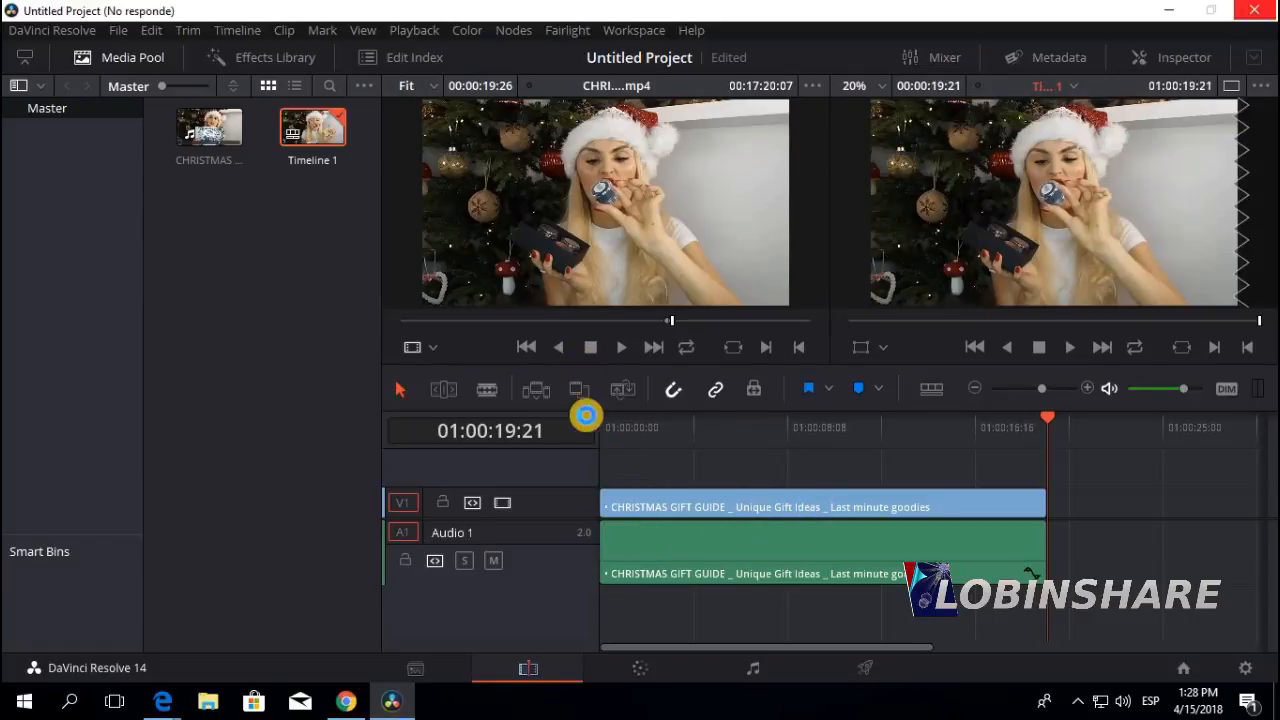
click(608, 432)
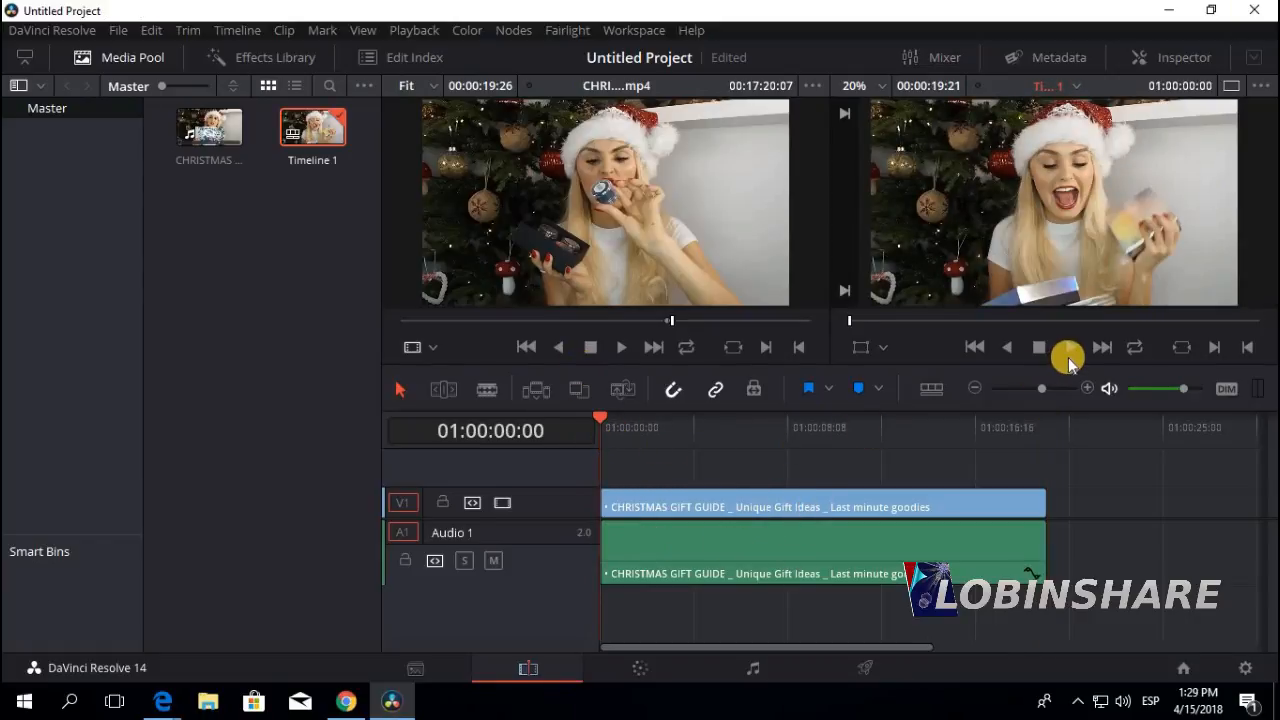
click(1069, 354)
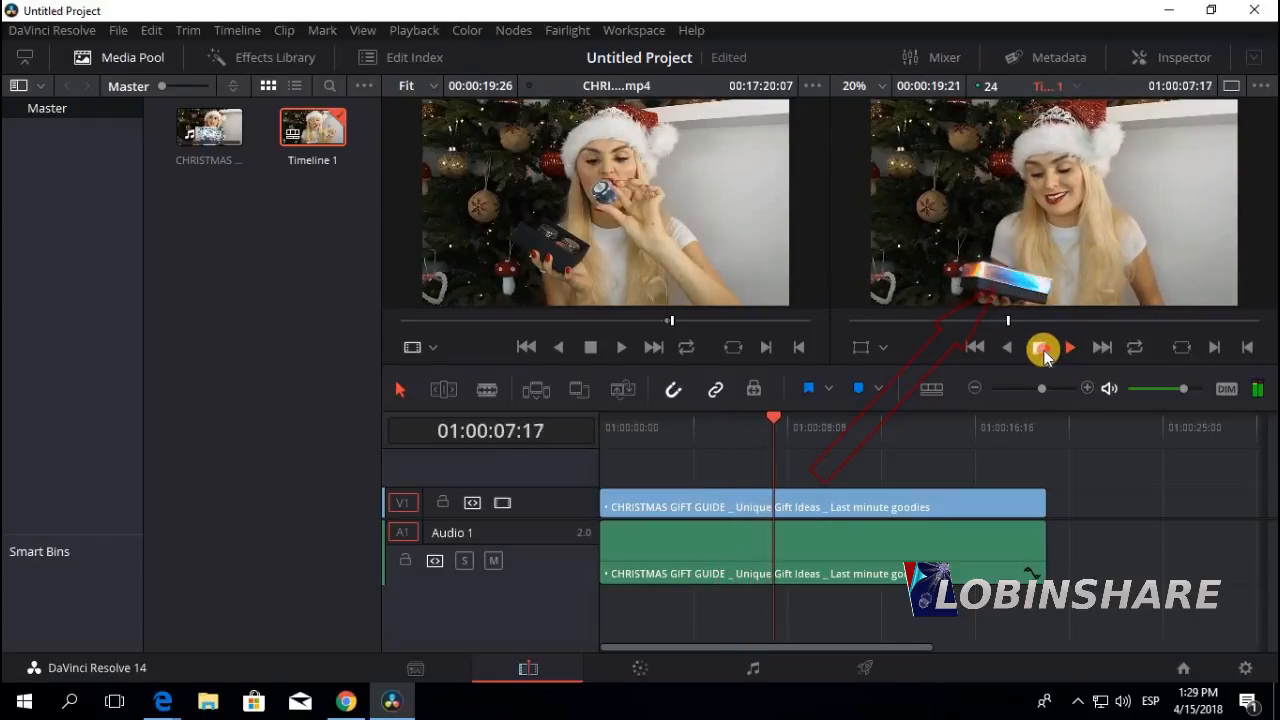
click(1041, 350)
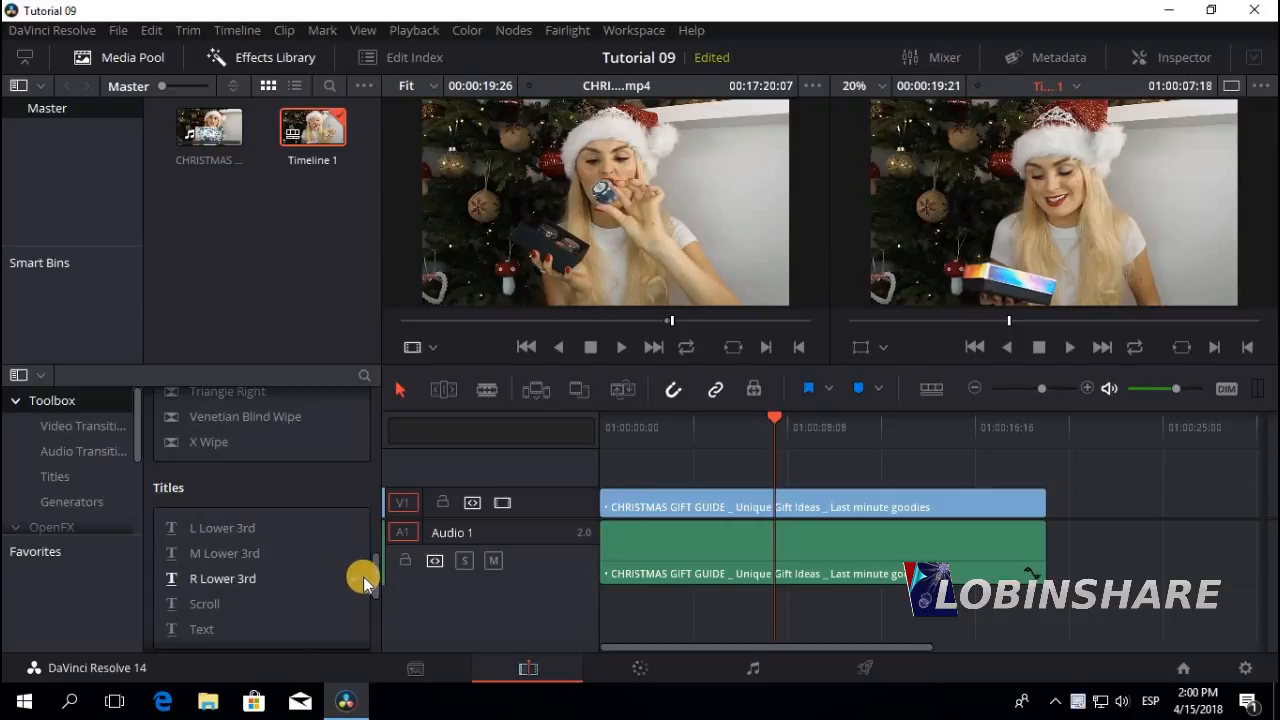
Display the Titles section of the Effects Library
click(285, 60)
click(285, 60)
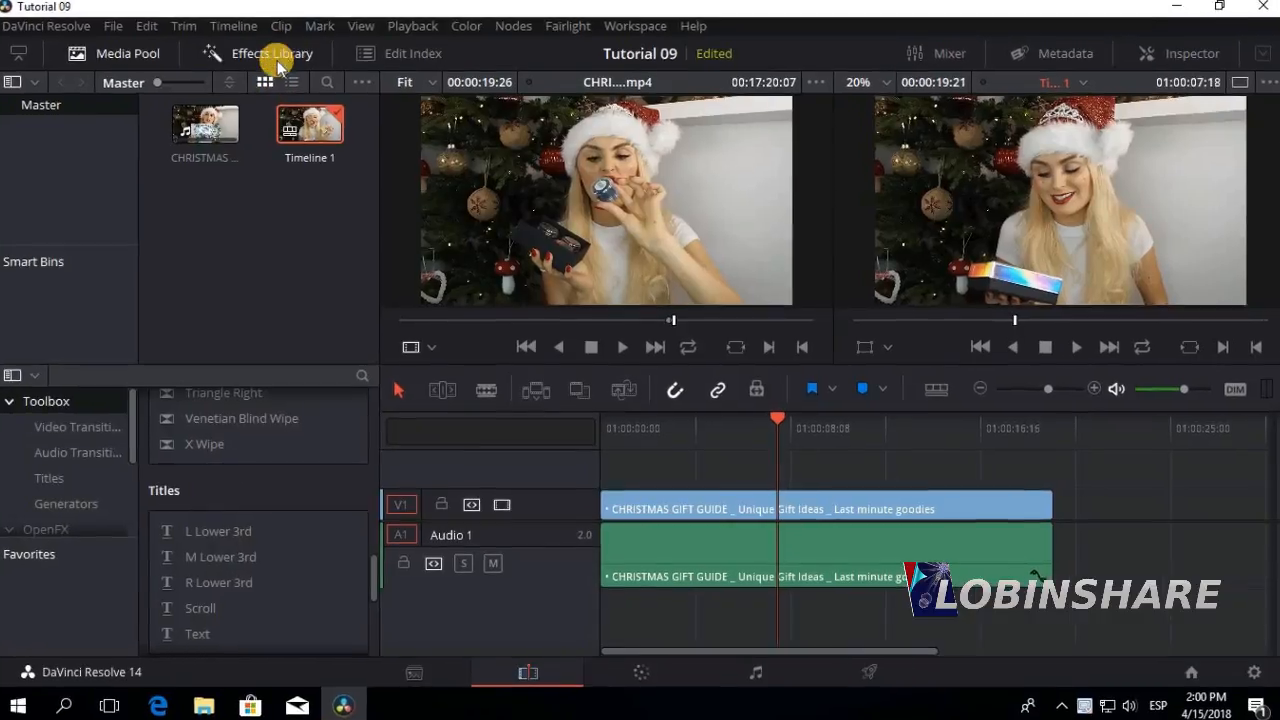
drag(366, 530, 376, 620)
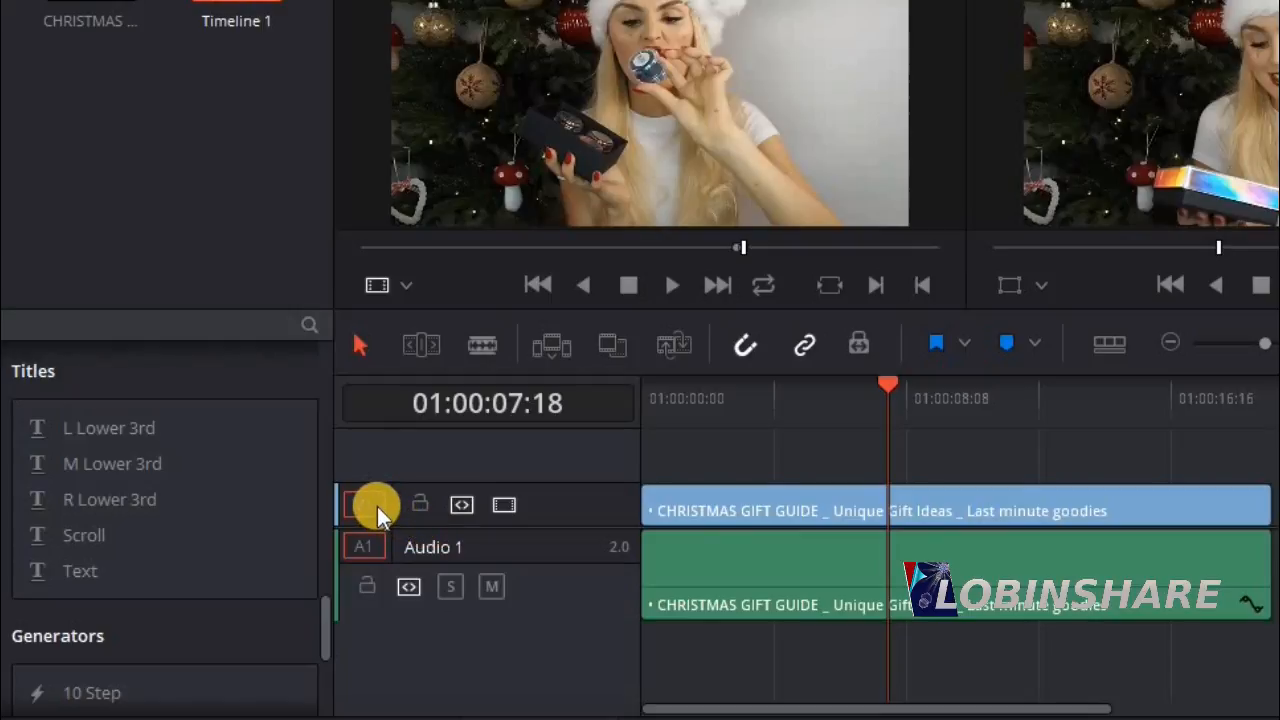
Move the playhead to 01:00:02:03, add two video tracks above V1, and enlarge the timeline's video track area to show them
click(709, 395)
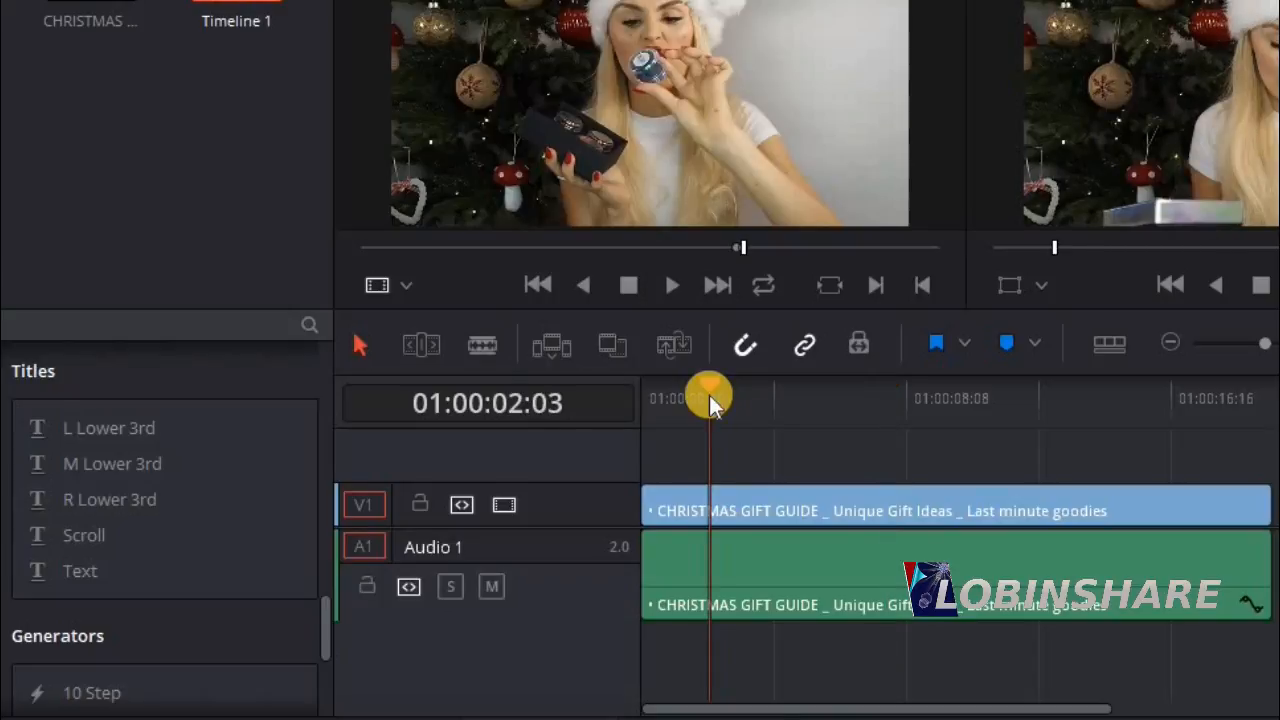
right_click(577, 501)
click(615, 514)
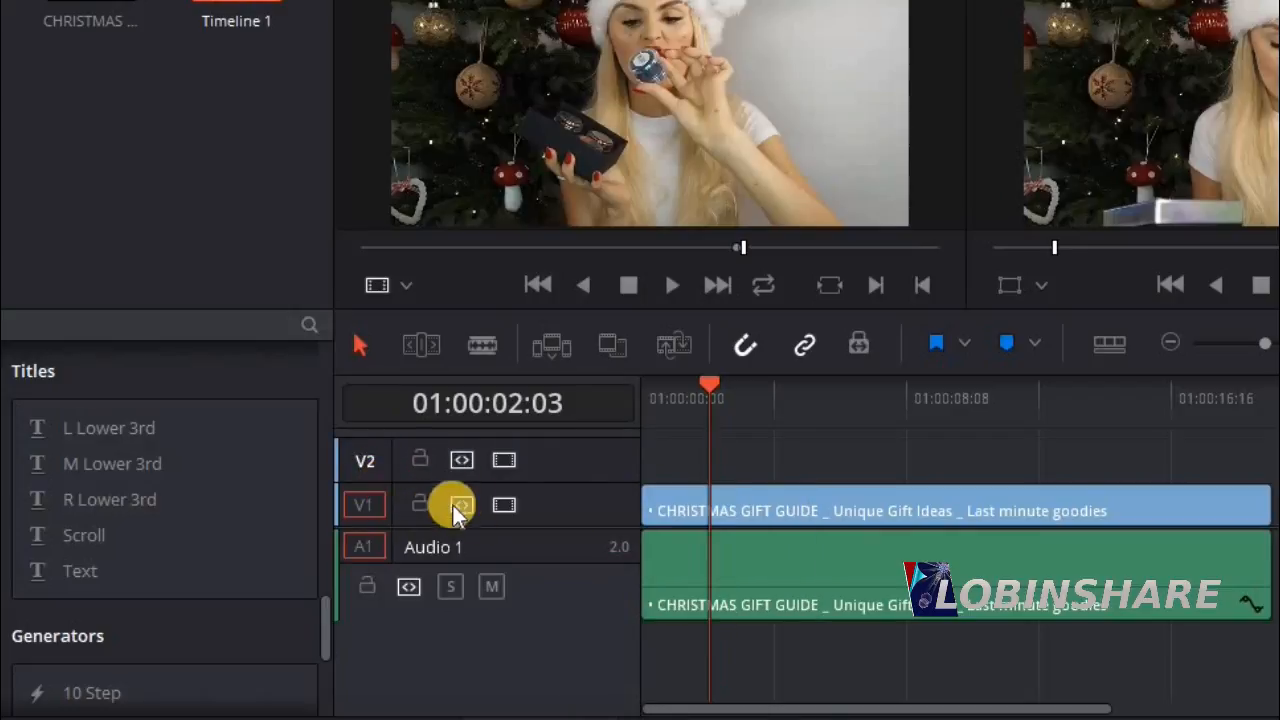
right_click(568, 452)
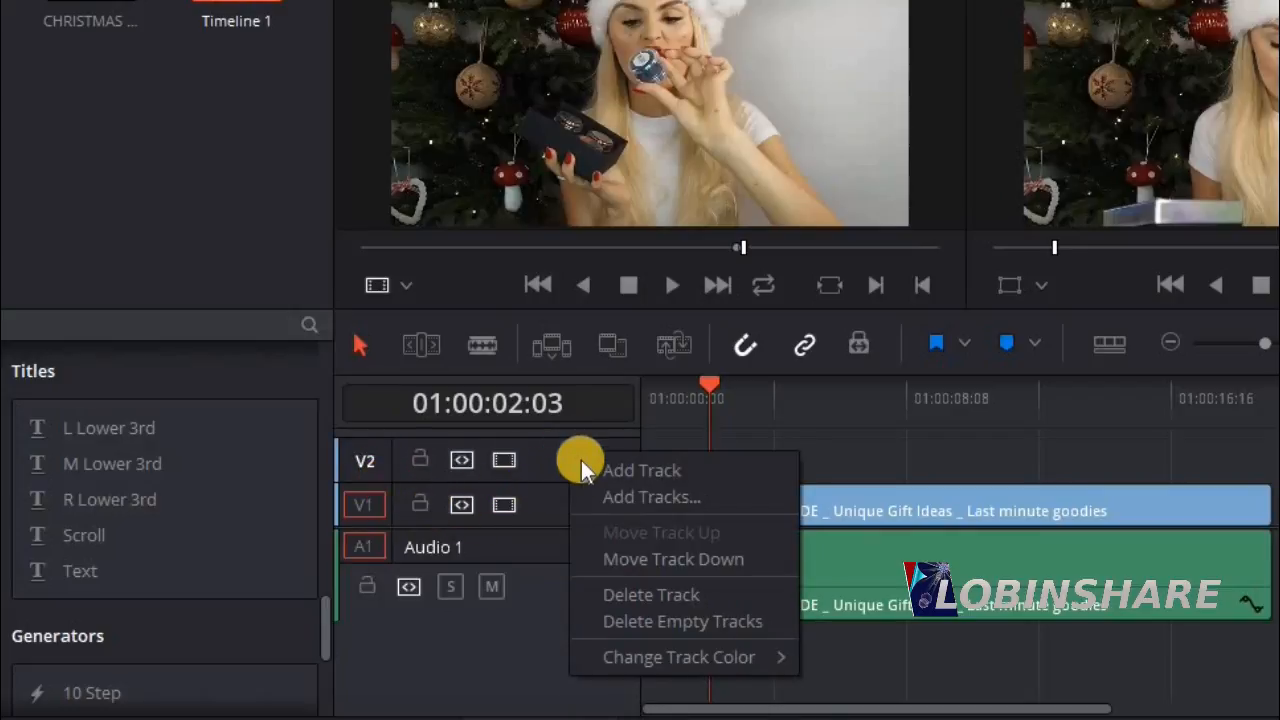
click(602, 480)
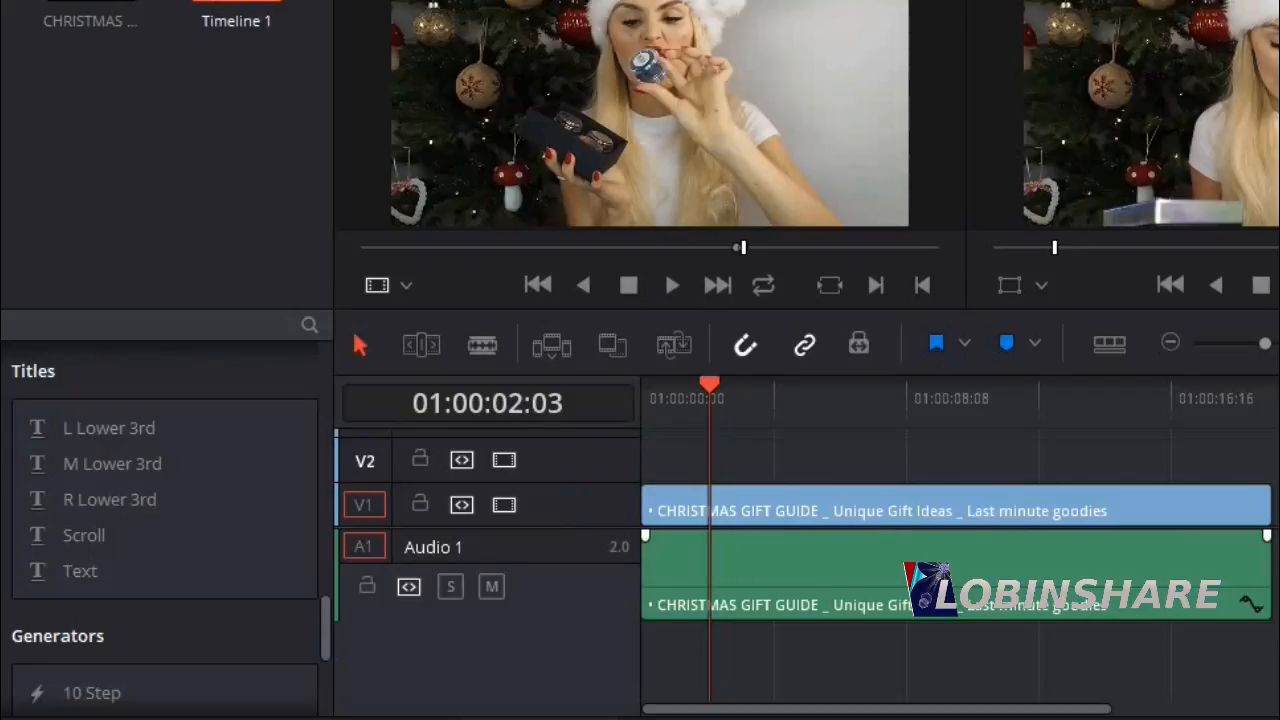
drag(800, 527, 800, 589)
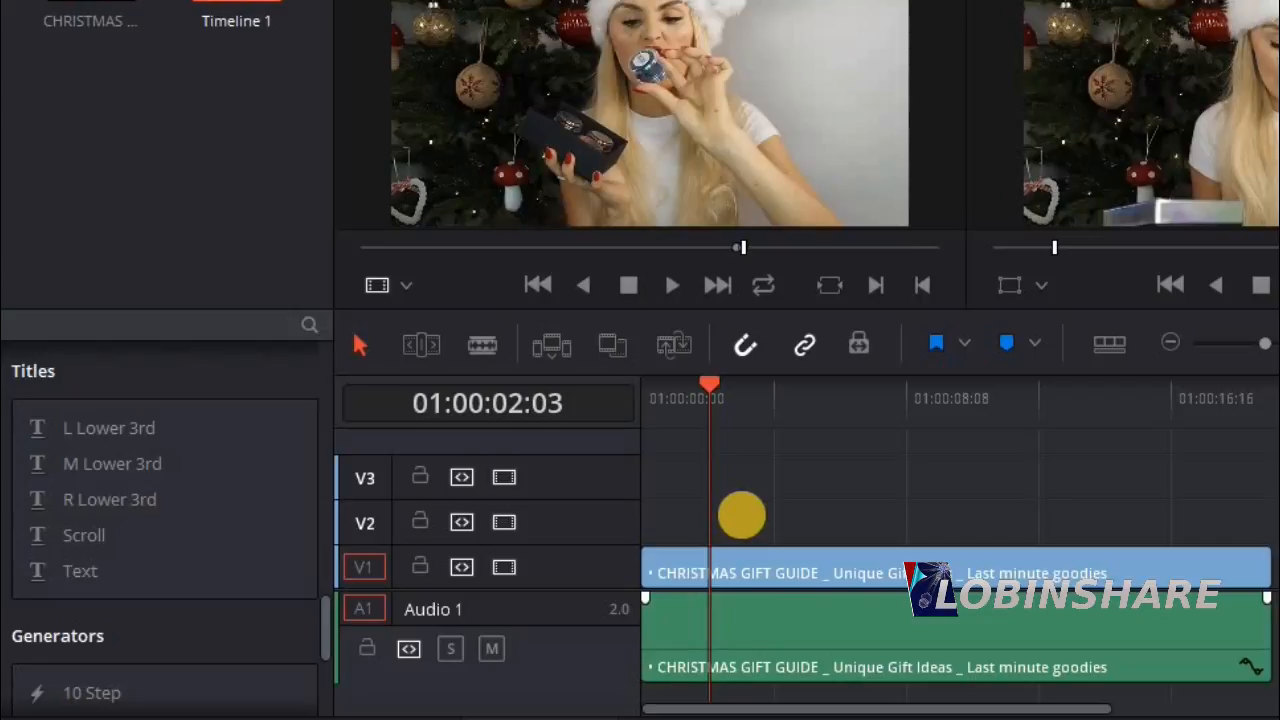
Add an L Lower 3rd title to track V2 near the start of the timeline and preview it at 01:00:03:15
click(754, 578)
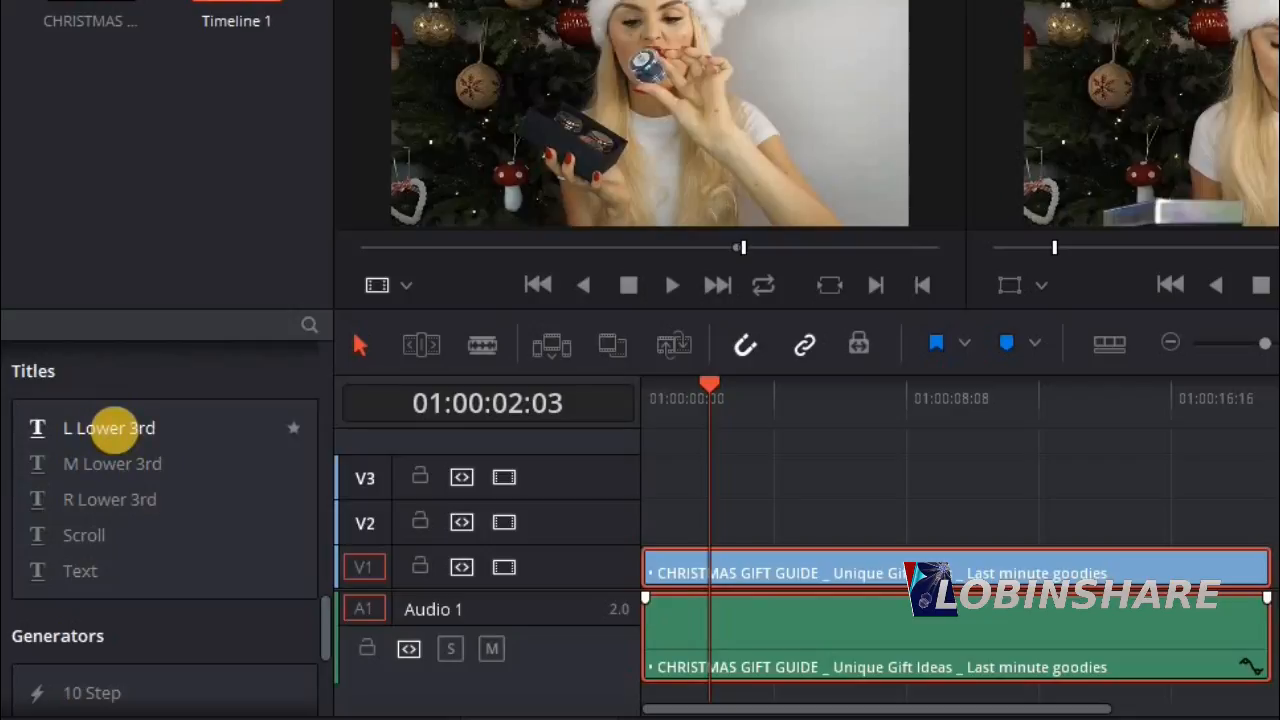
click(112, 428)
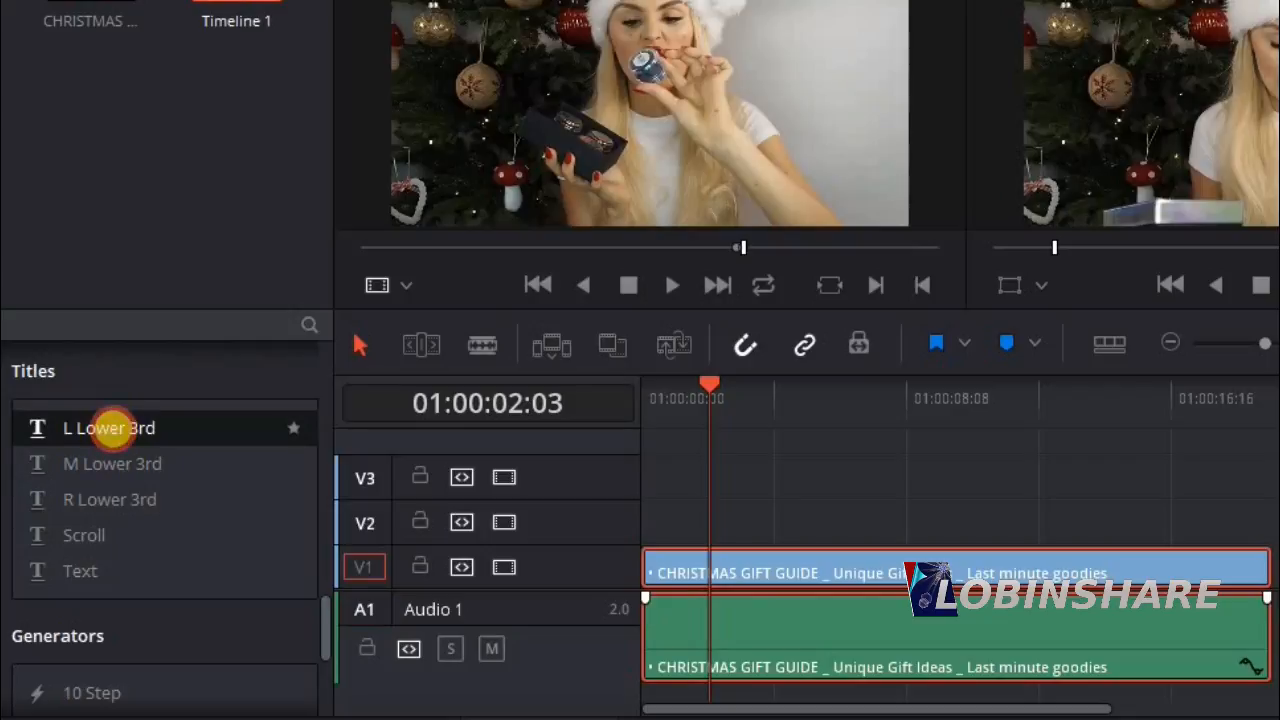
drag(112, 428, 623, 517)
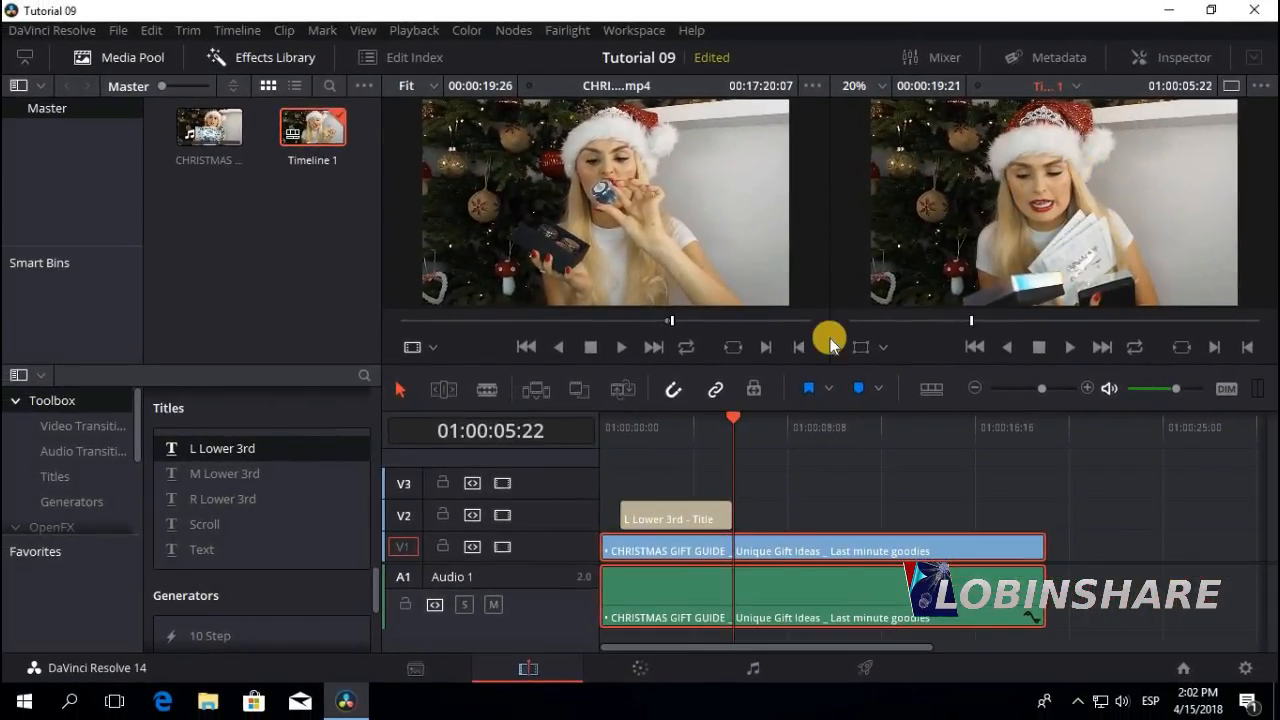
click(682, 420)
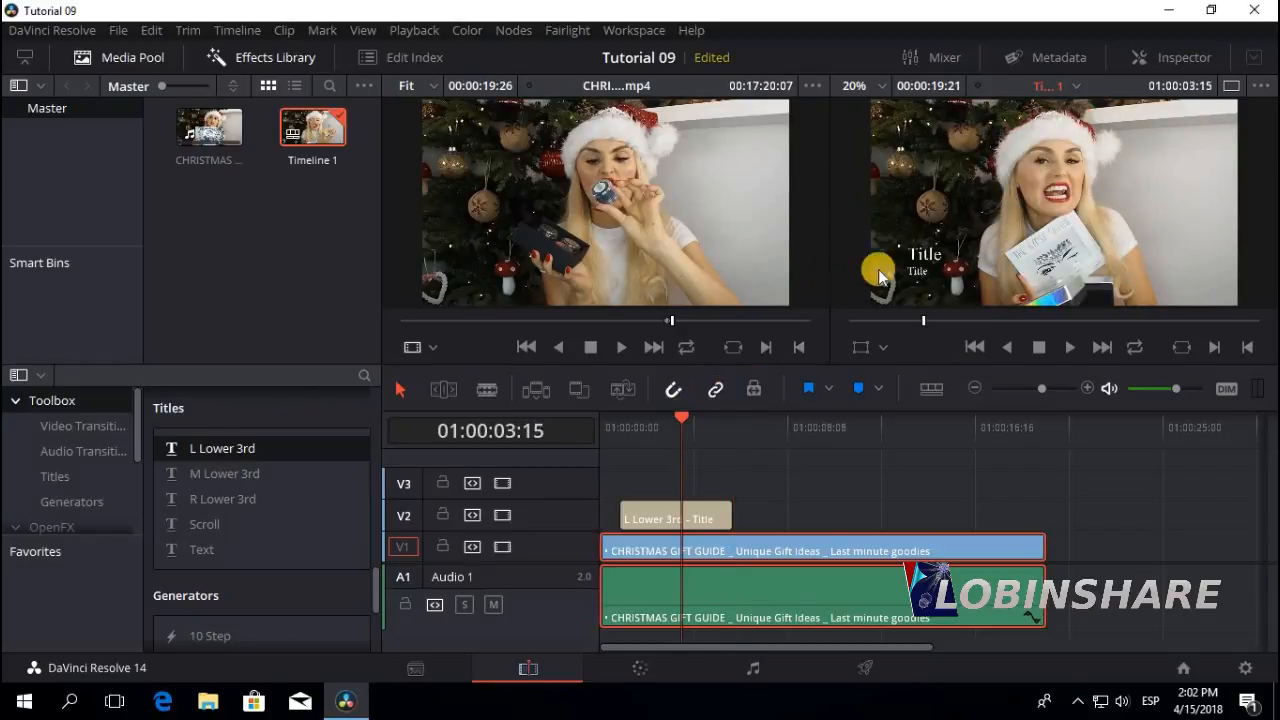
Move the L Lower 3rd title slightly later on V2 and adjust its end edge
click(703, 516)
mouse_move(709, 517)
mouse_down()
mouse_move(745, 521)
mouse_move(708, 520)
mouse_up()
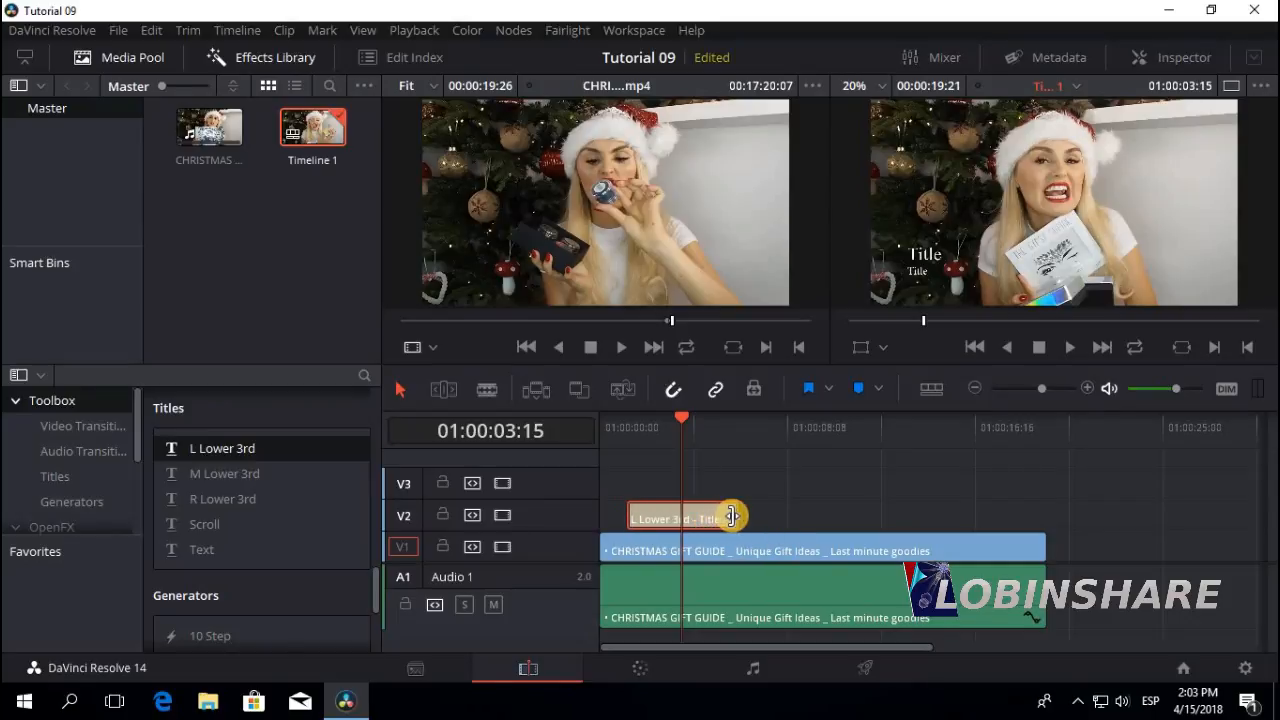
mouse_move(734, 516)
mouse_down()
mouse_move(754, 518)
mouse_move(736, 518)
mouse_up()
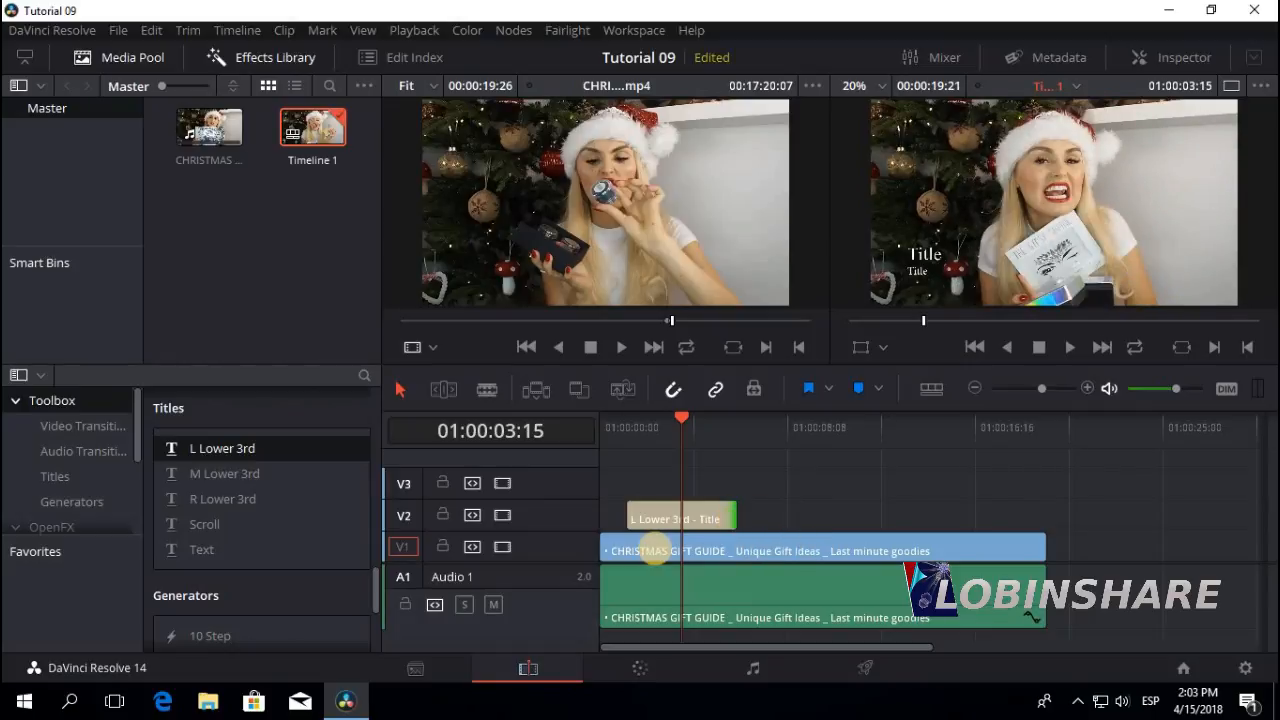
Select the L Lower 3rd title on V2 and open its text settings in the Inspector
click(655, 522)
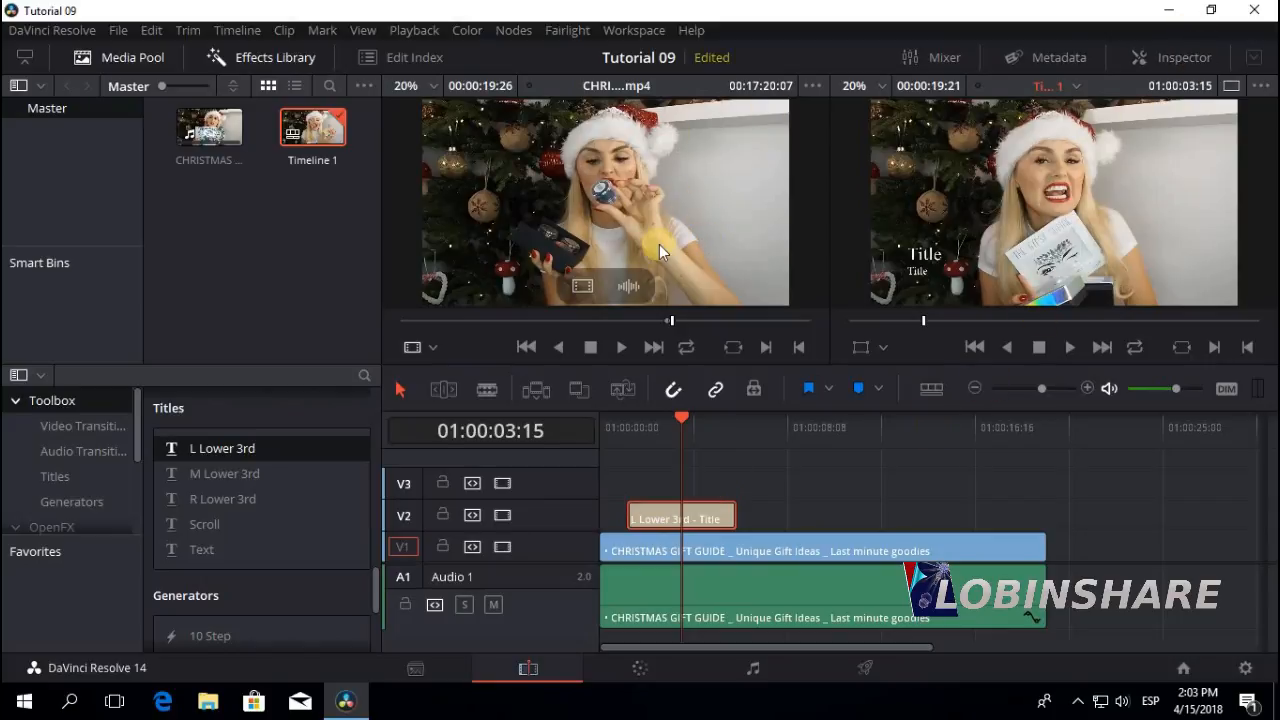
click(1175, 58)
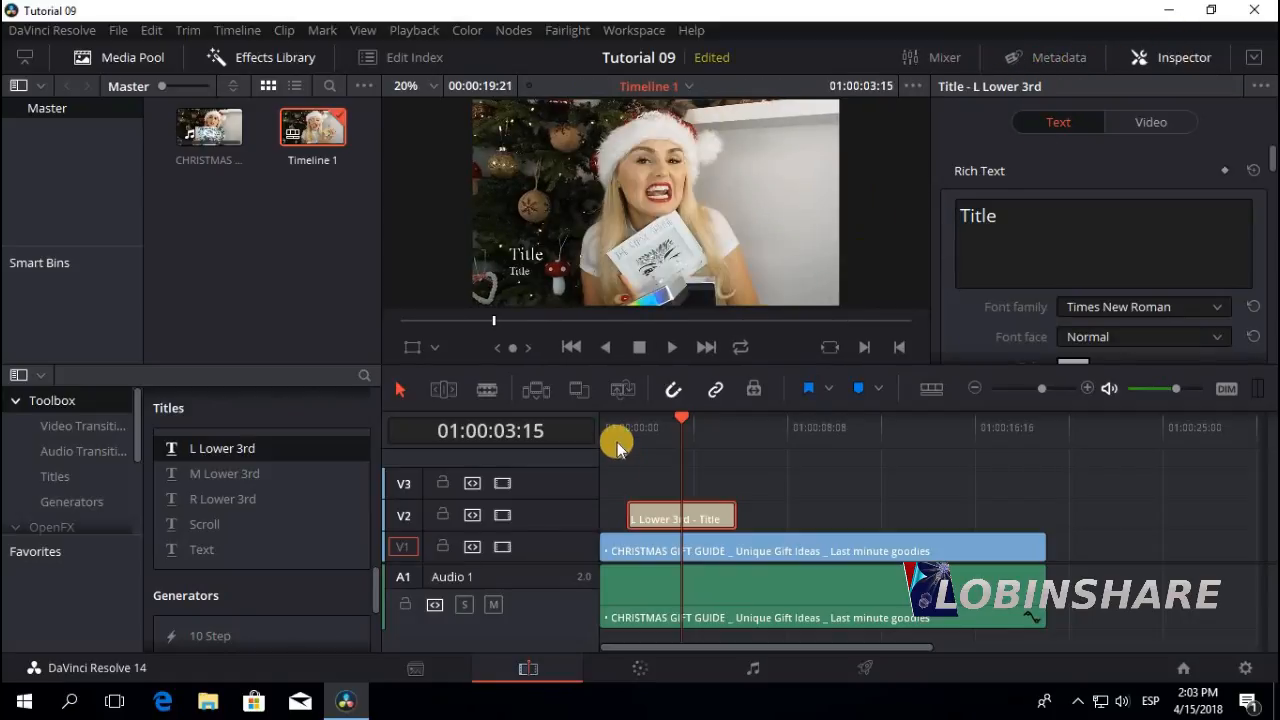
Play the timeline from its start through the L Lower 3rd title to preview it over the clip
click(603, 424)
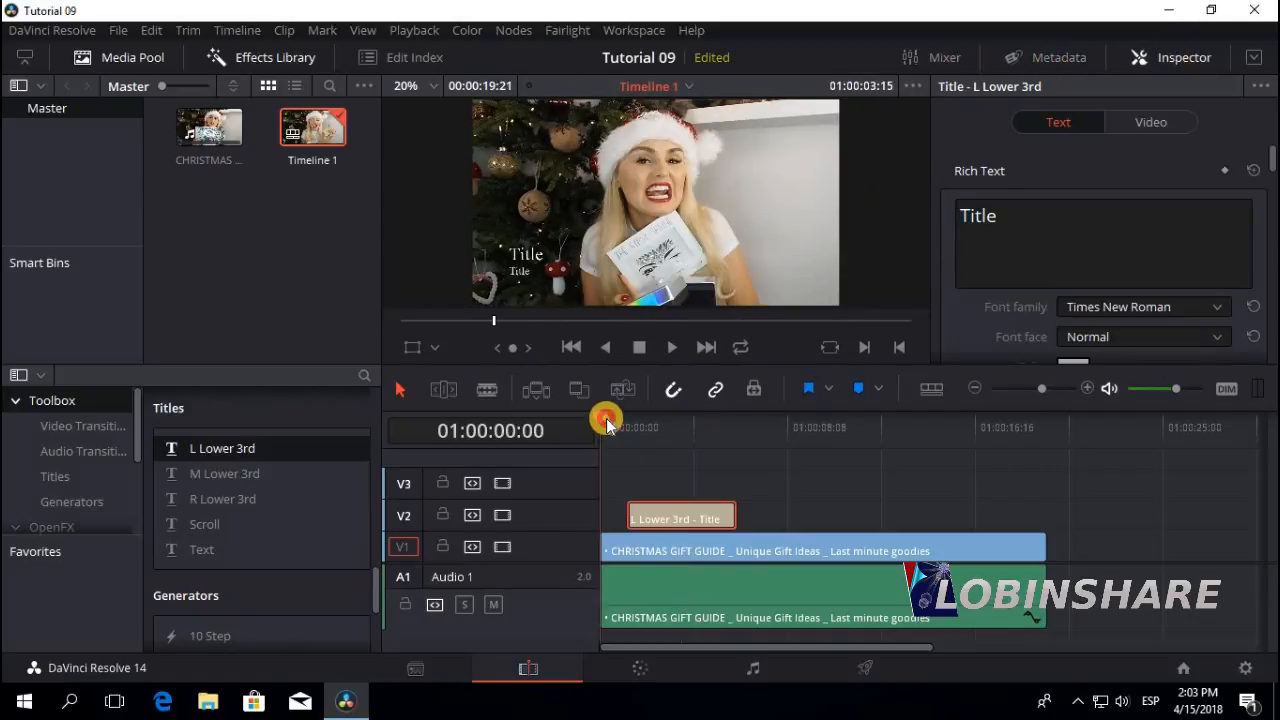
click(640, 553)
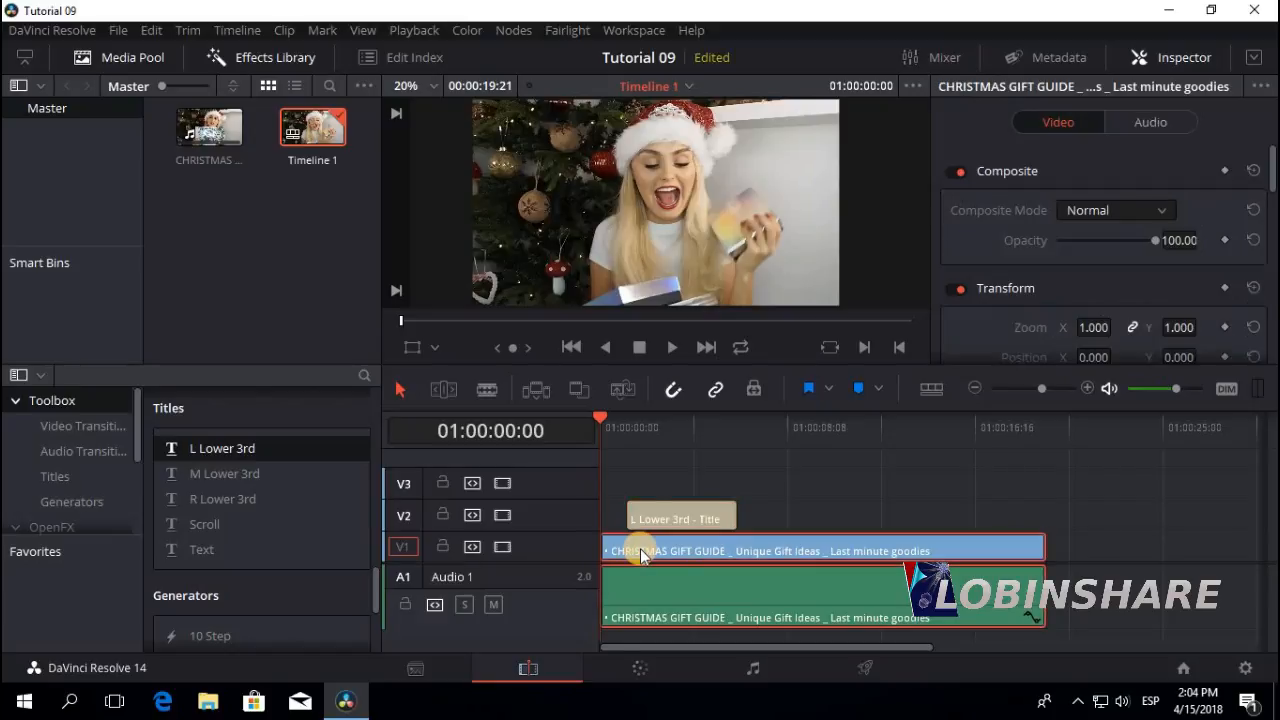
click(673, 505)
click(672, 347)
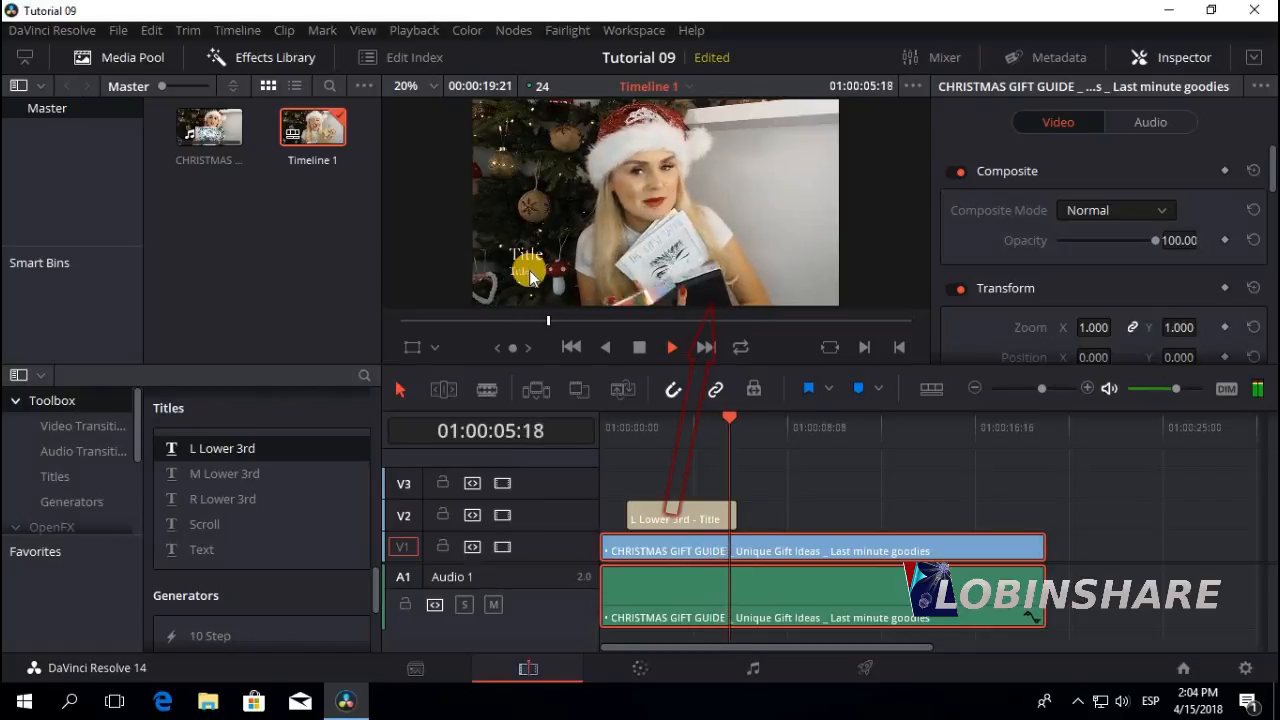
click(645, 347)
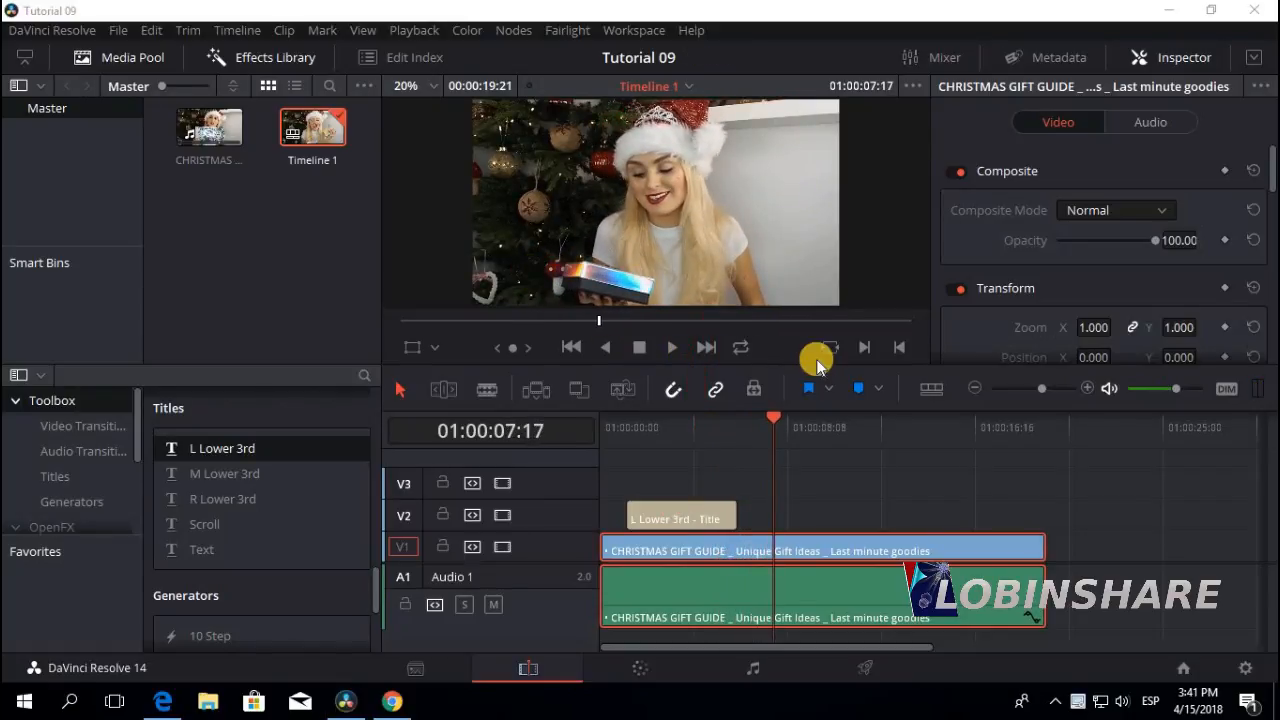
Return the playhead to 01:00:03:15, select the L Lower 3rd title on V2, and enlarge the viewer and Inspector area
click(681, 425)
click(681, 425)
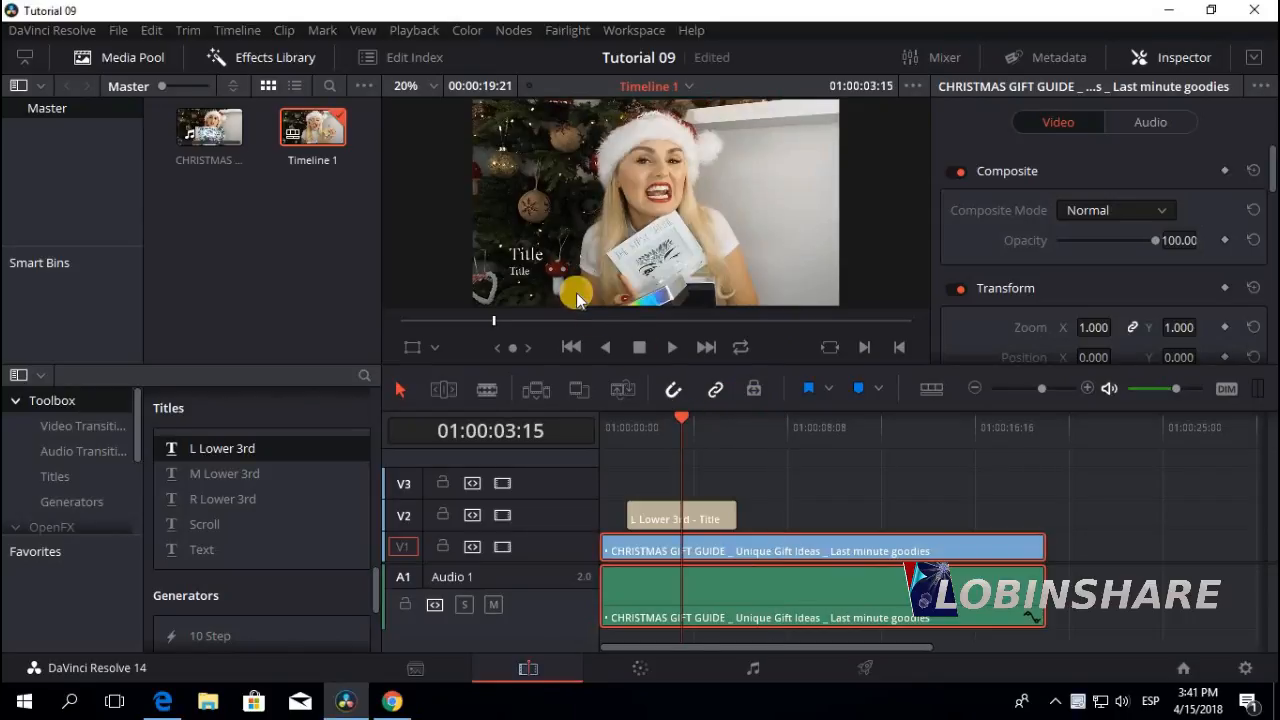
click(656, 512)
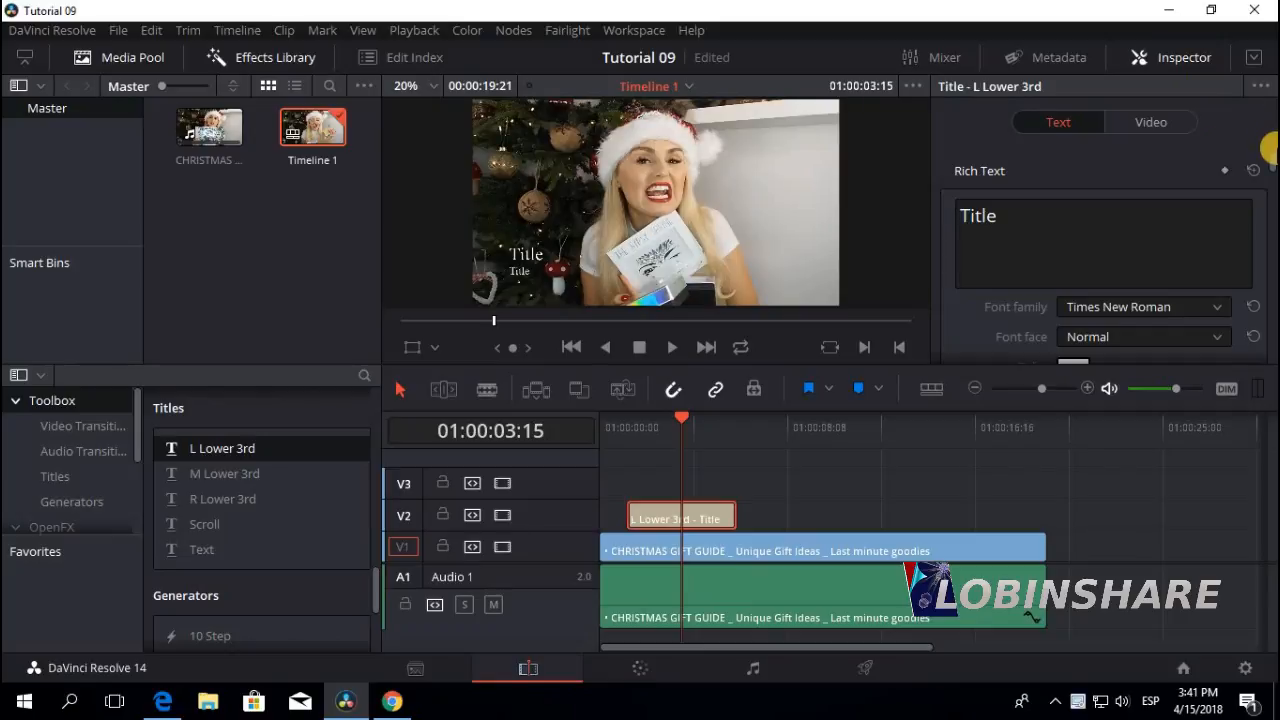
mouse_move(1273, 161)
mouse_down()
mouse_move(1270, 270)
mouse_move(1270, 146)
mouse_up()
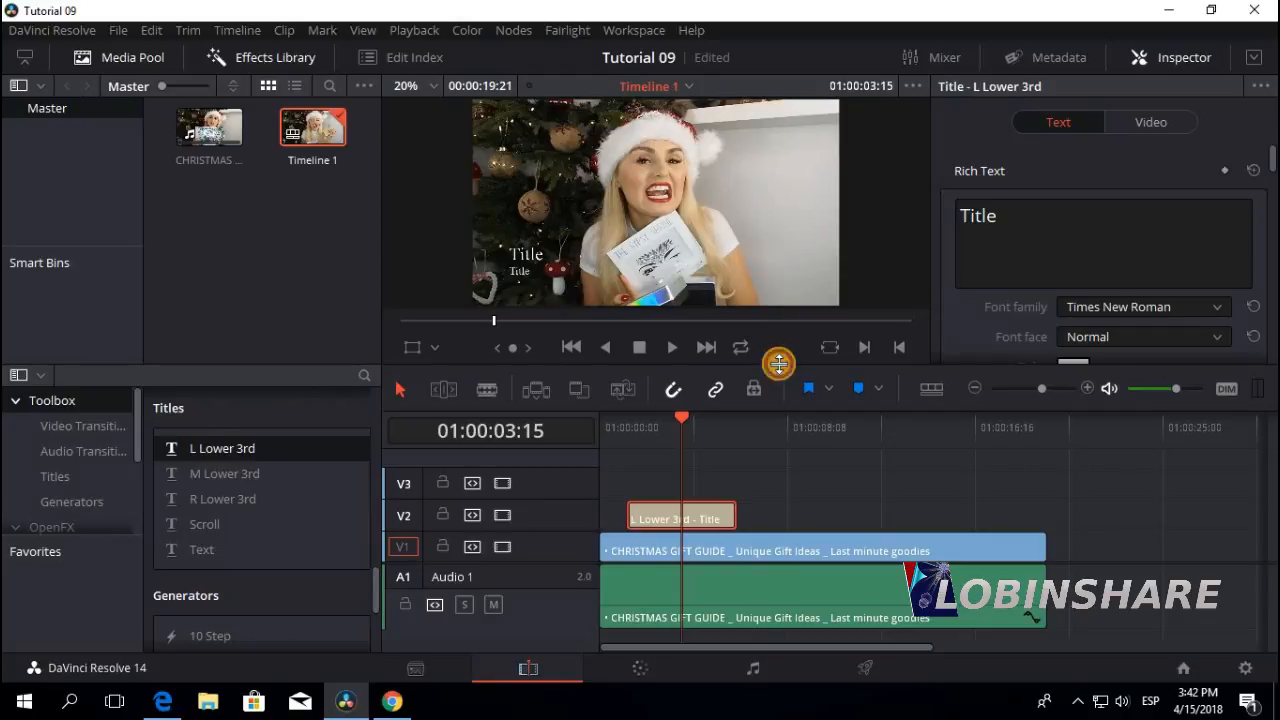
drag(779, 364, 769, 453)
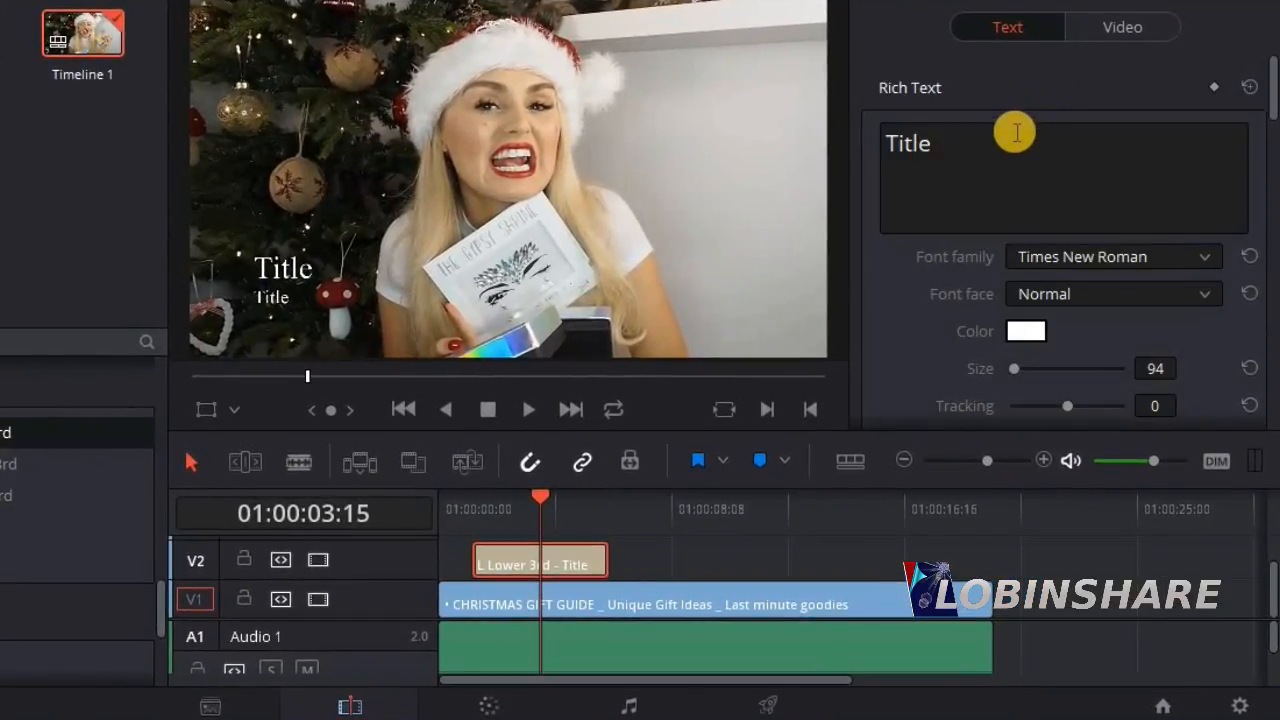
Replace the title's upper text with "DaVinci" and set its font to Sitka Display Bold
double_click(1040, 155)
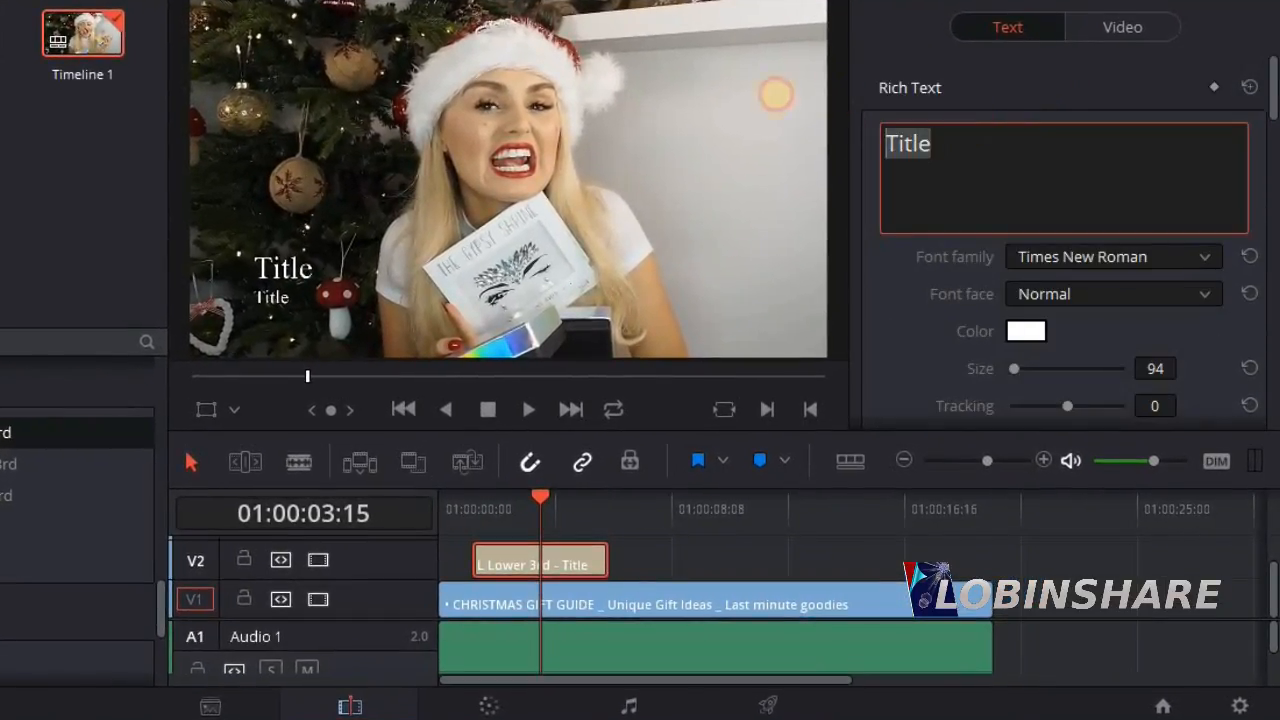
text(davicni)
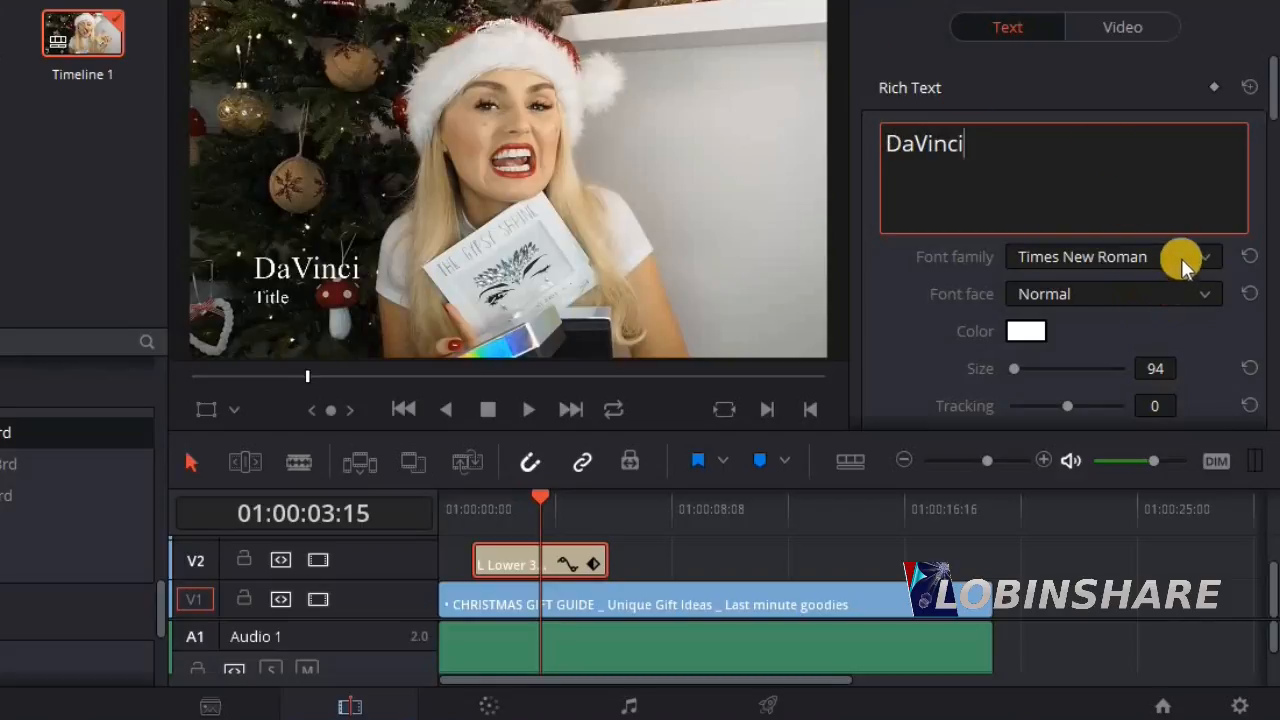
click(1181, 258)
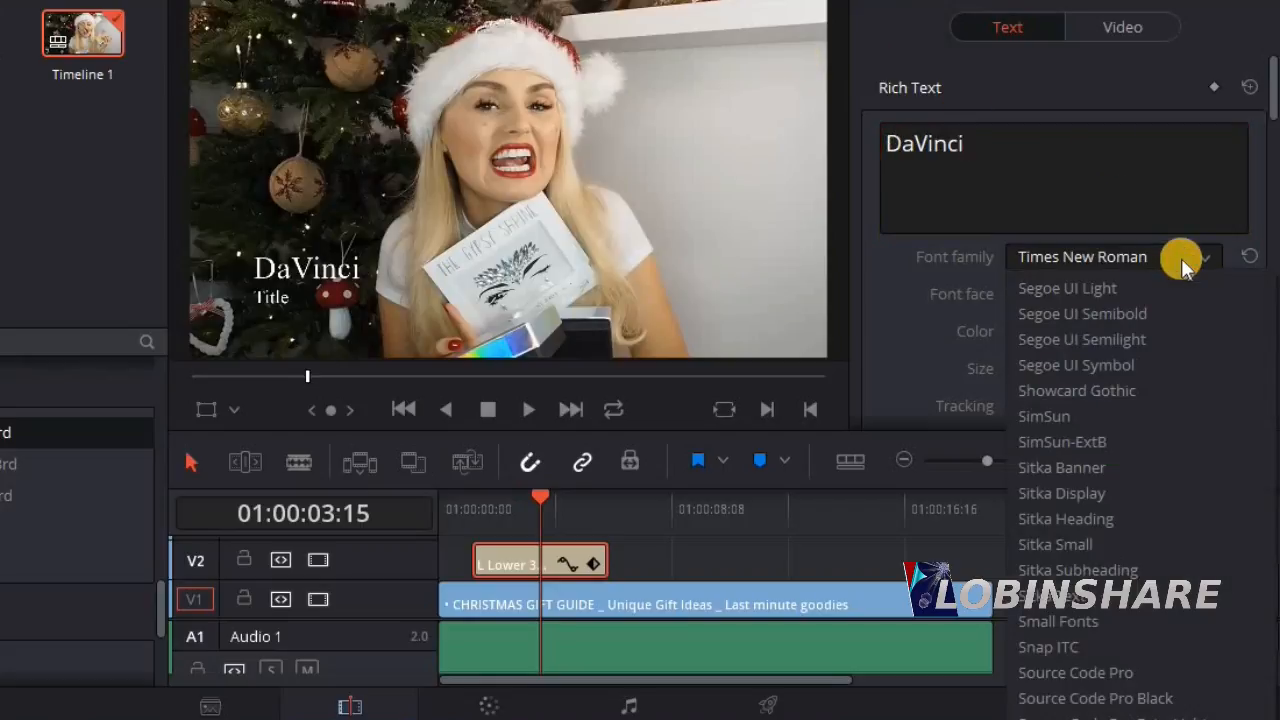
scroll(1144, 362, down, 2)
click(1144, 362)
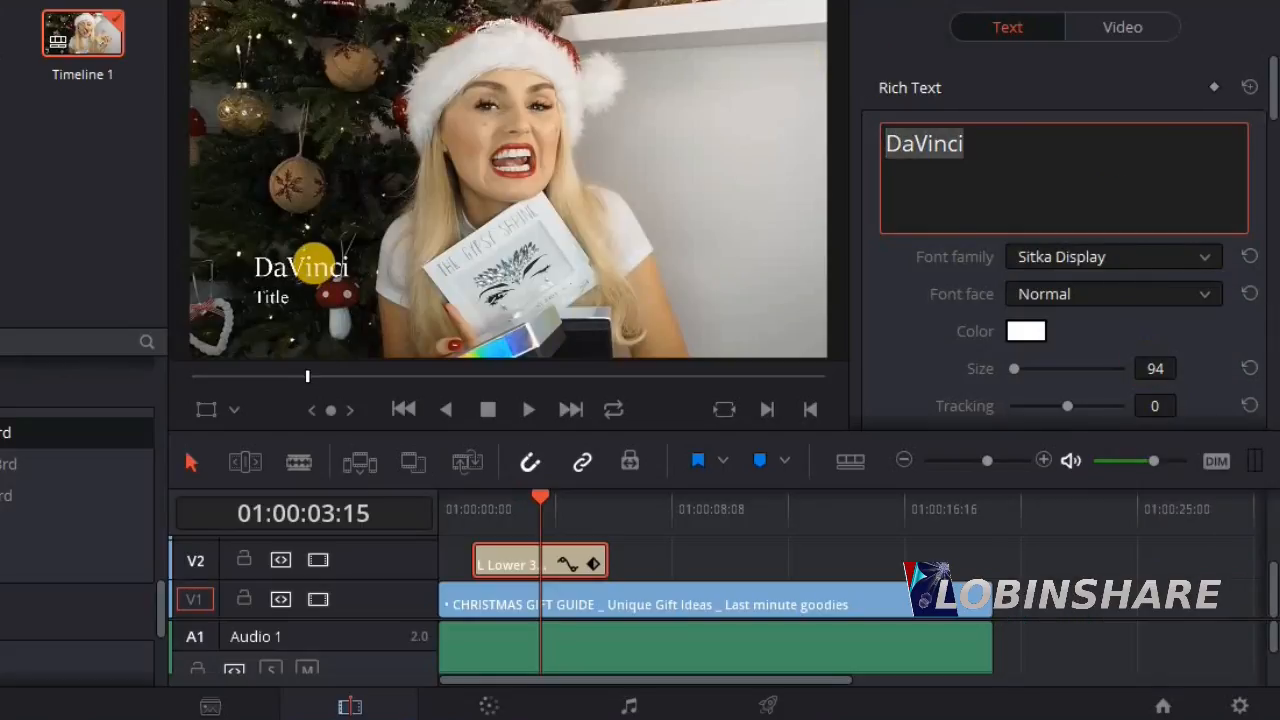
click(1052, 294)
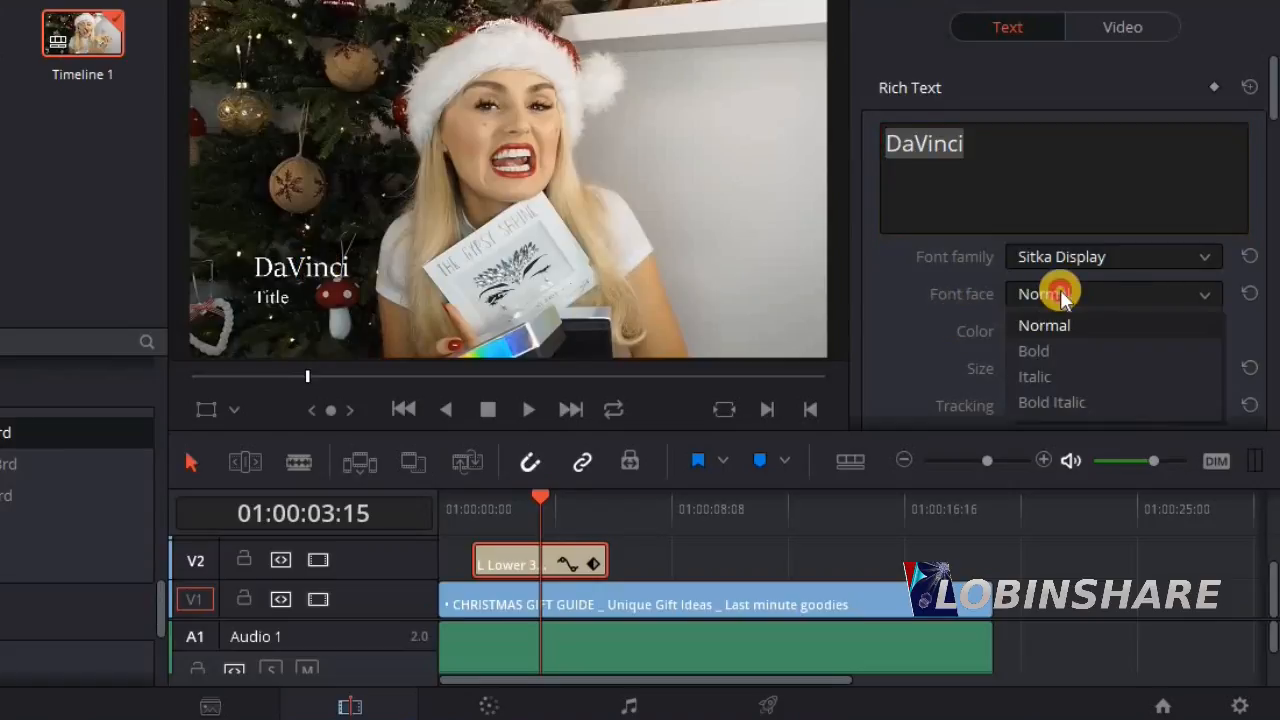
click(1058, 352)
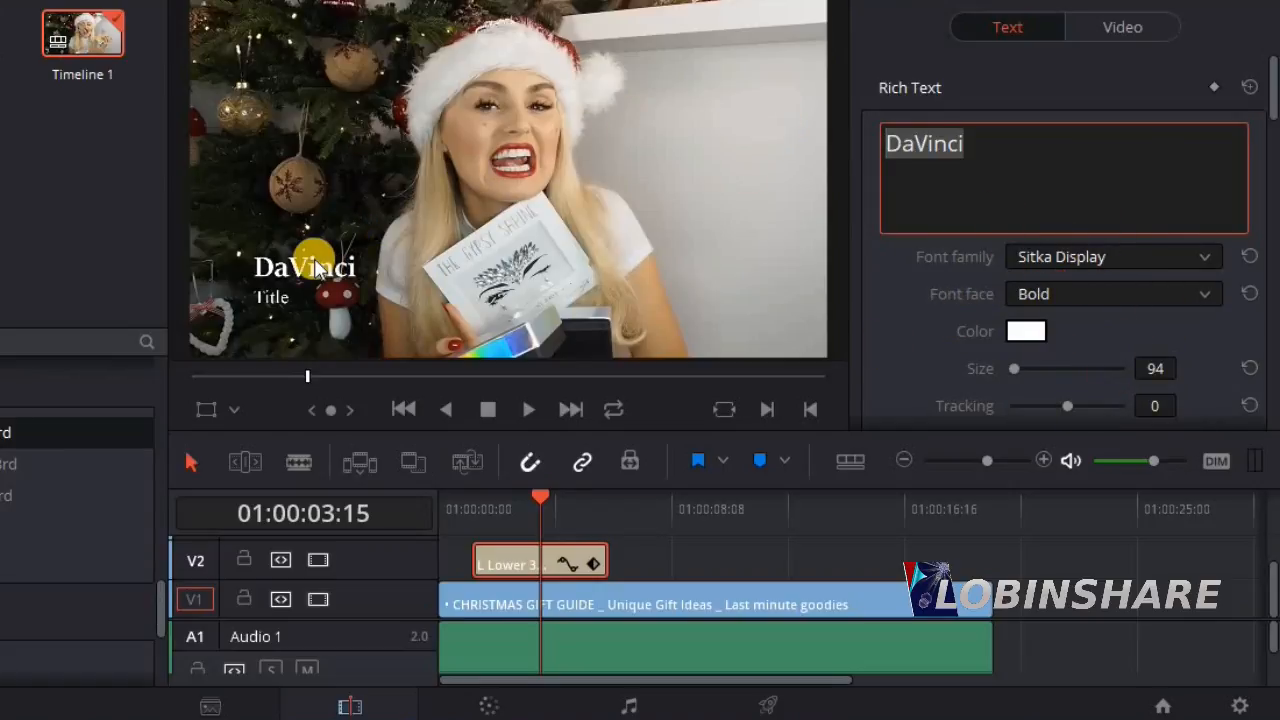
Set the color of the DaVinci text to bright red from the basic colors
click(1027, 331)
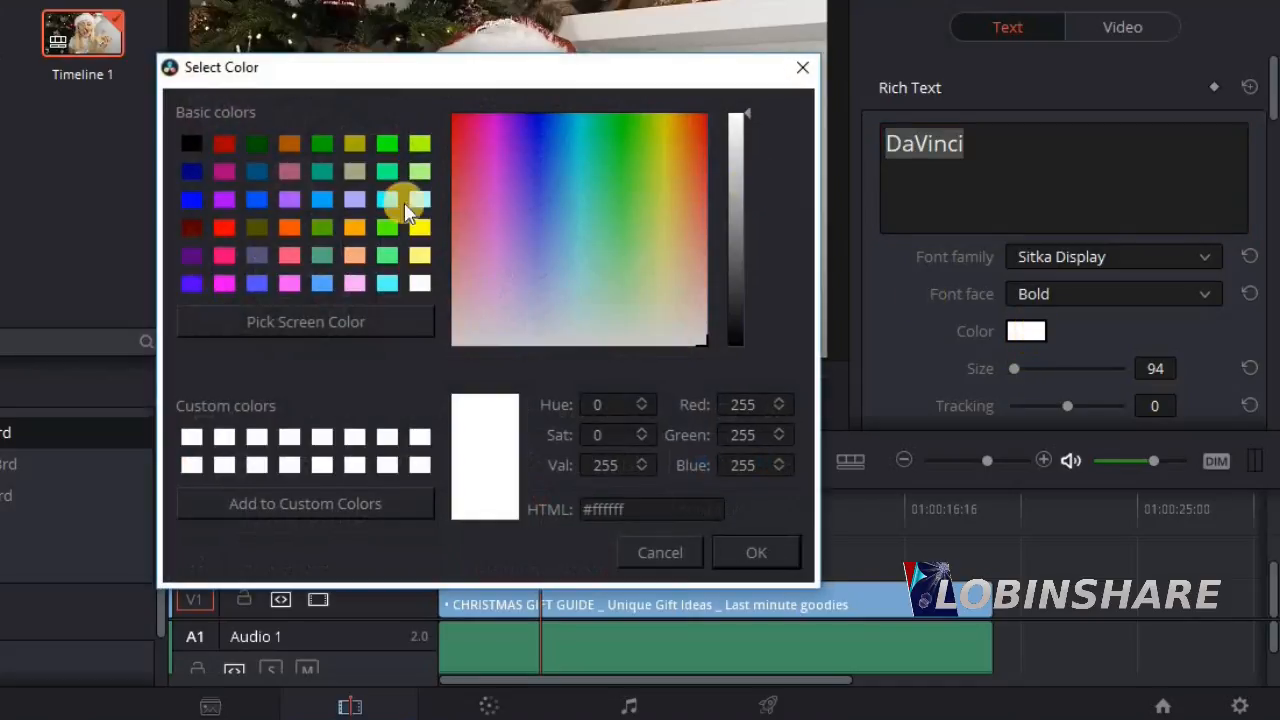
click(225, 228)
click(745, 553)
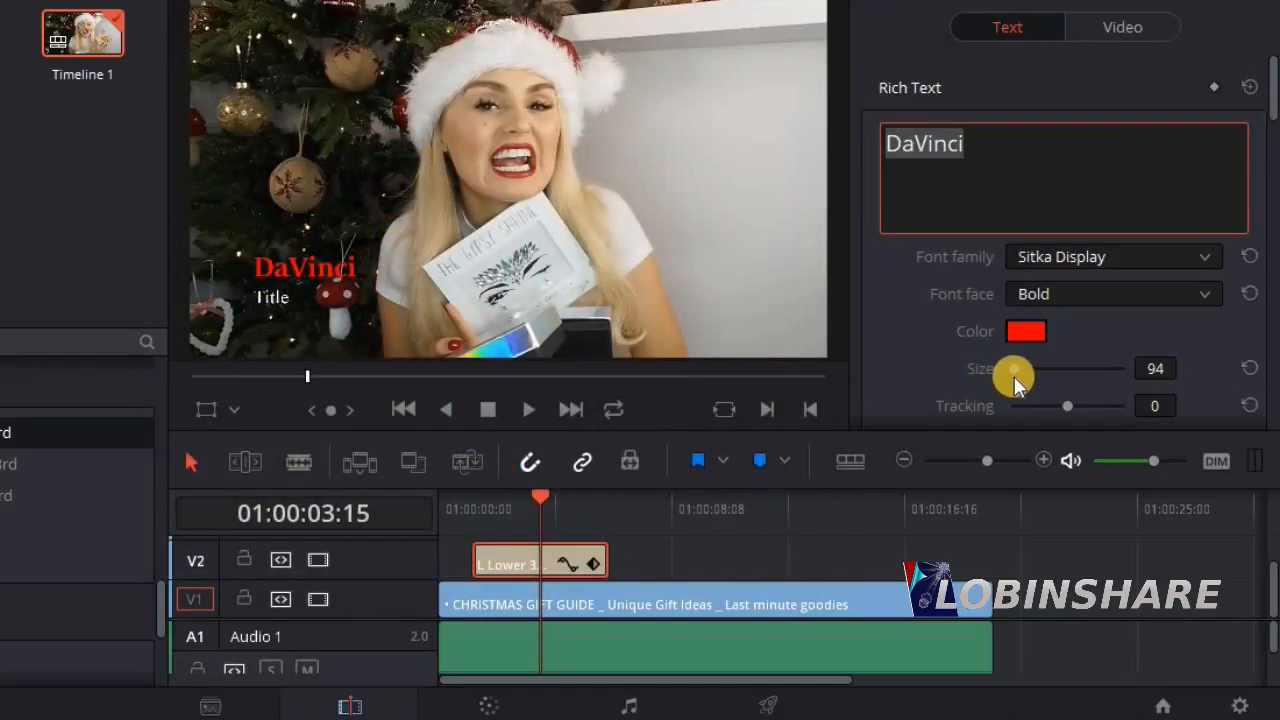
Try a smaller DaVinci text by reducing its size to 44 and setting it to 50
drag(1014, 369, 1014, 372)
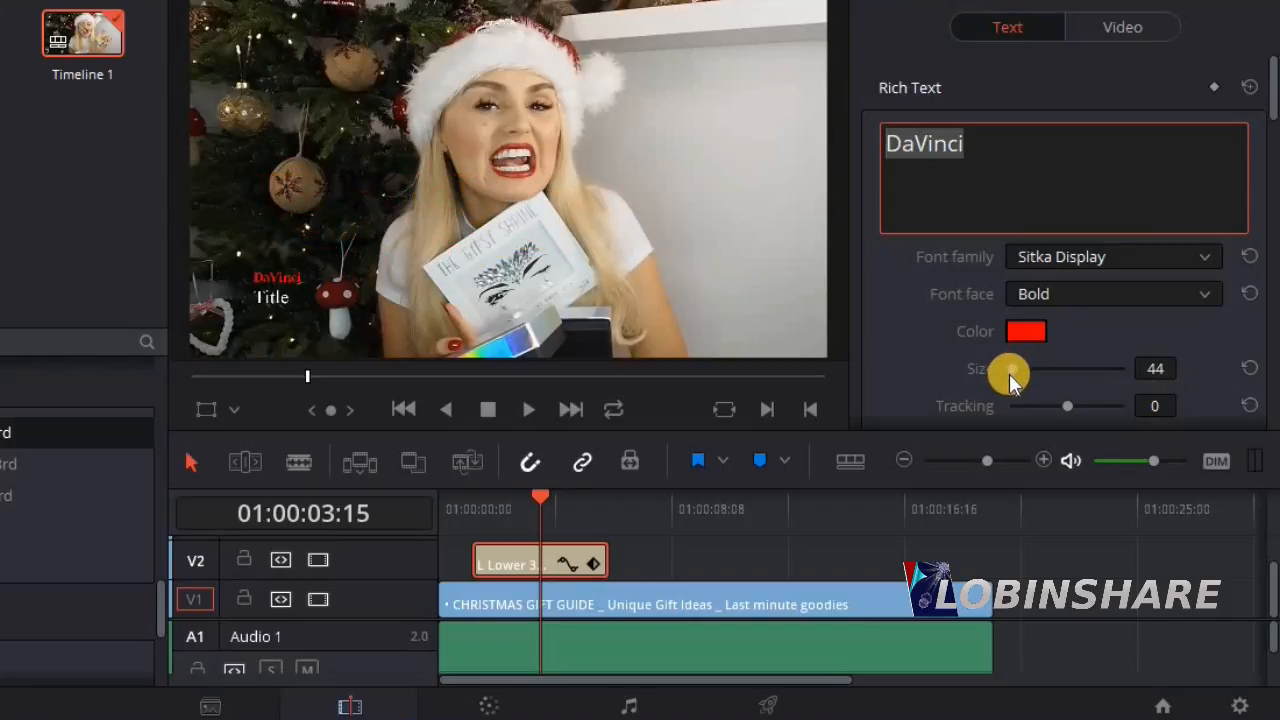
click(1152, 371)
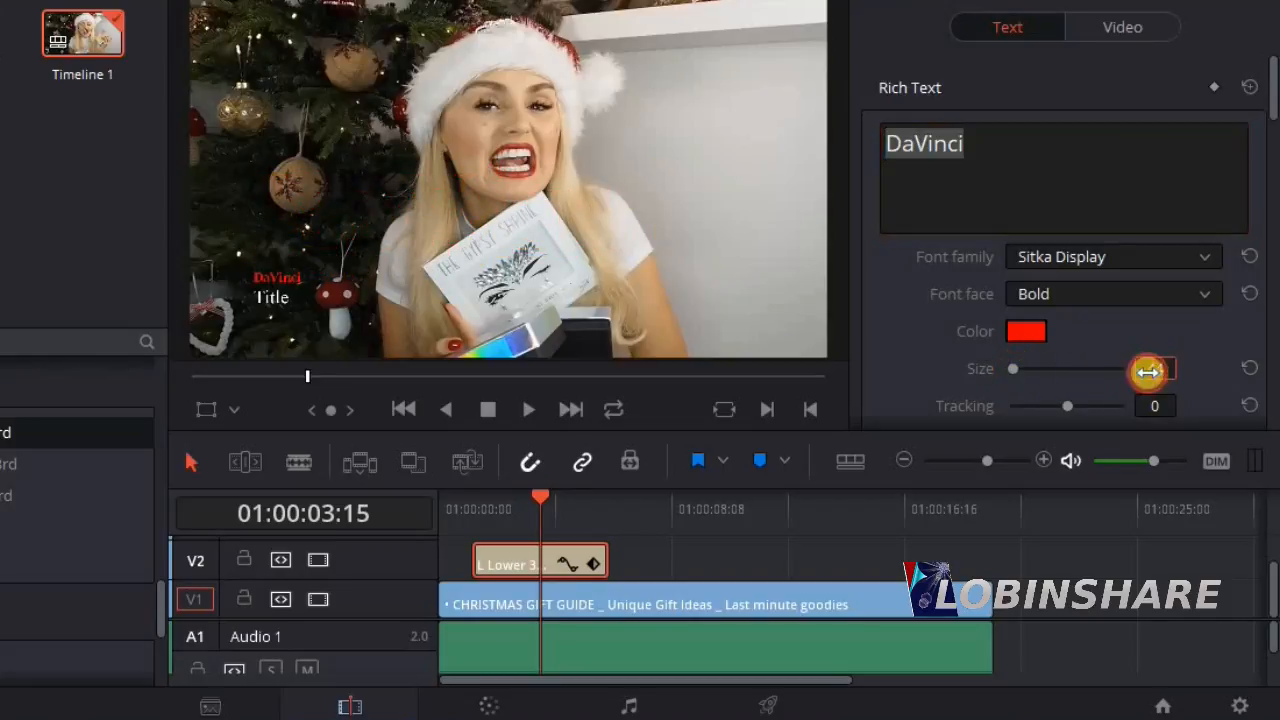
text(50)
key(Return)
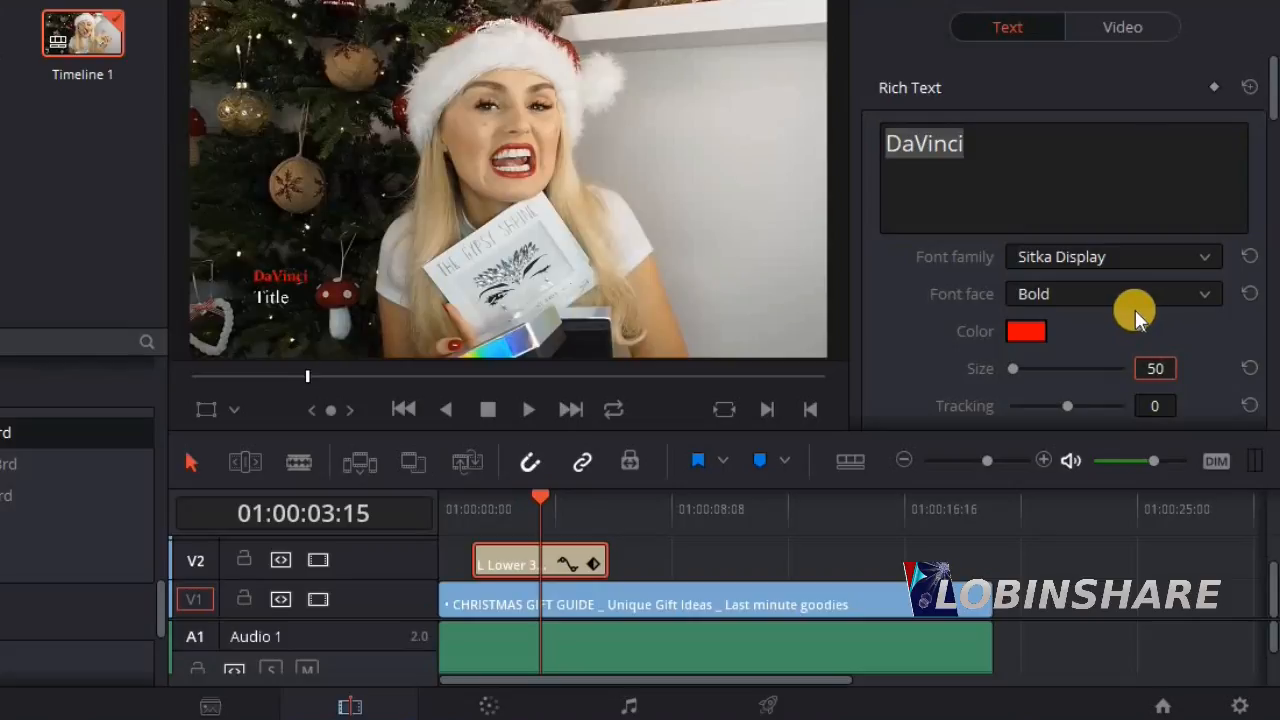
Enlarge the DaVinci text to size 123 and set its tracking to 15
click(1154, 367)
drag(1154, 367, 1238, 372)
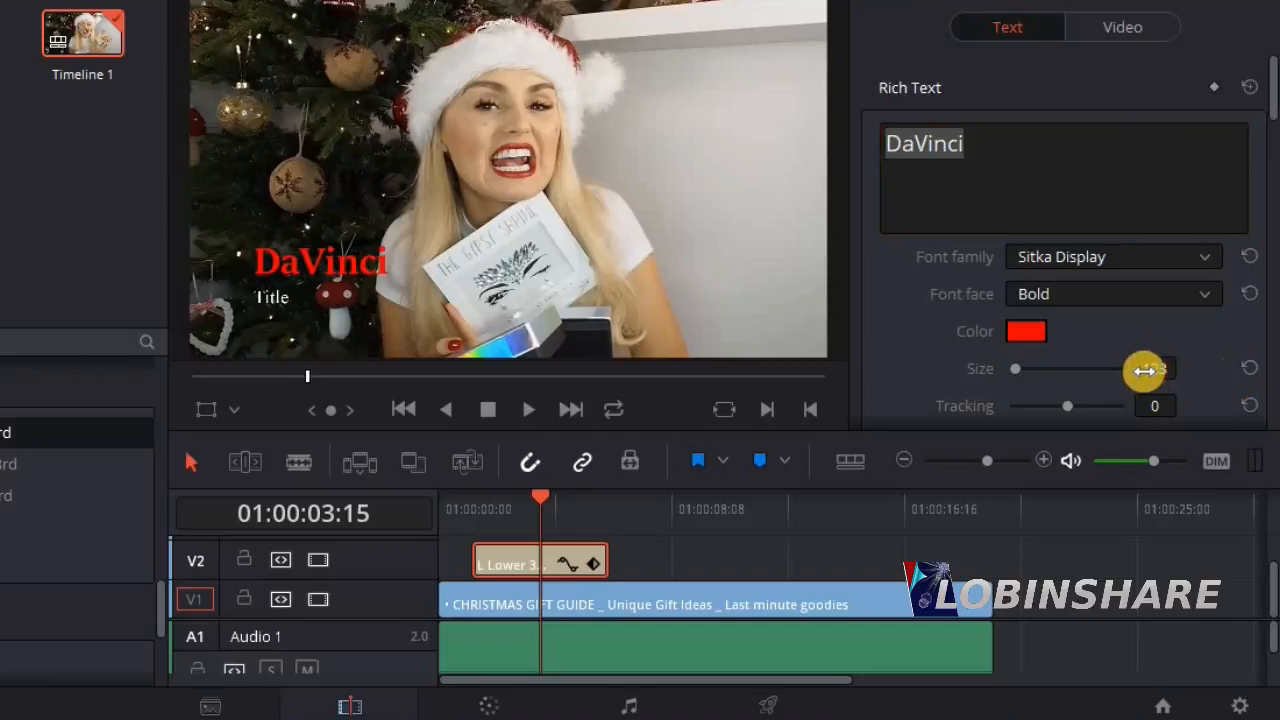
drag(1272, 88, 1272, 124)
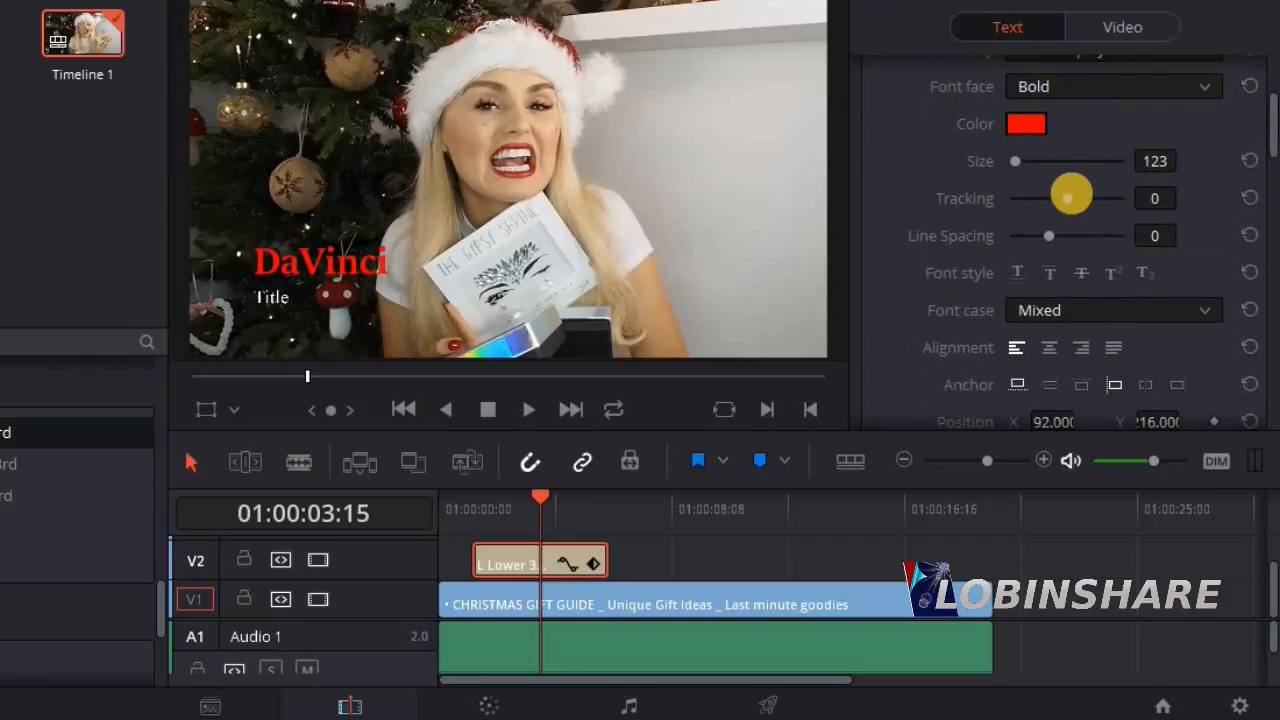
mouse_move(1071, 193)
mouse_down()
mouse_move(1060, 200)
mouse_move(1075, 198)
mouse_up()
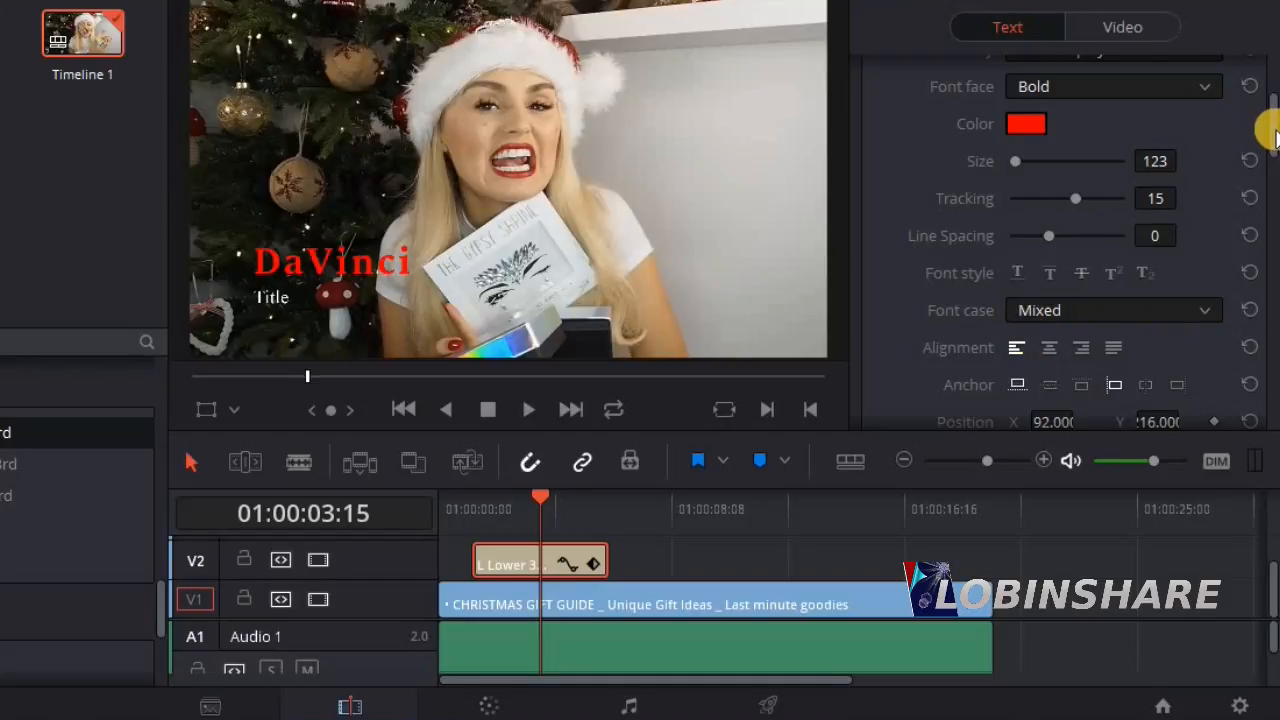
Set the DaVinci text's X position to 90 and move the line slightly lower in the frame
scroll(1268, 135, down, 4)
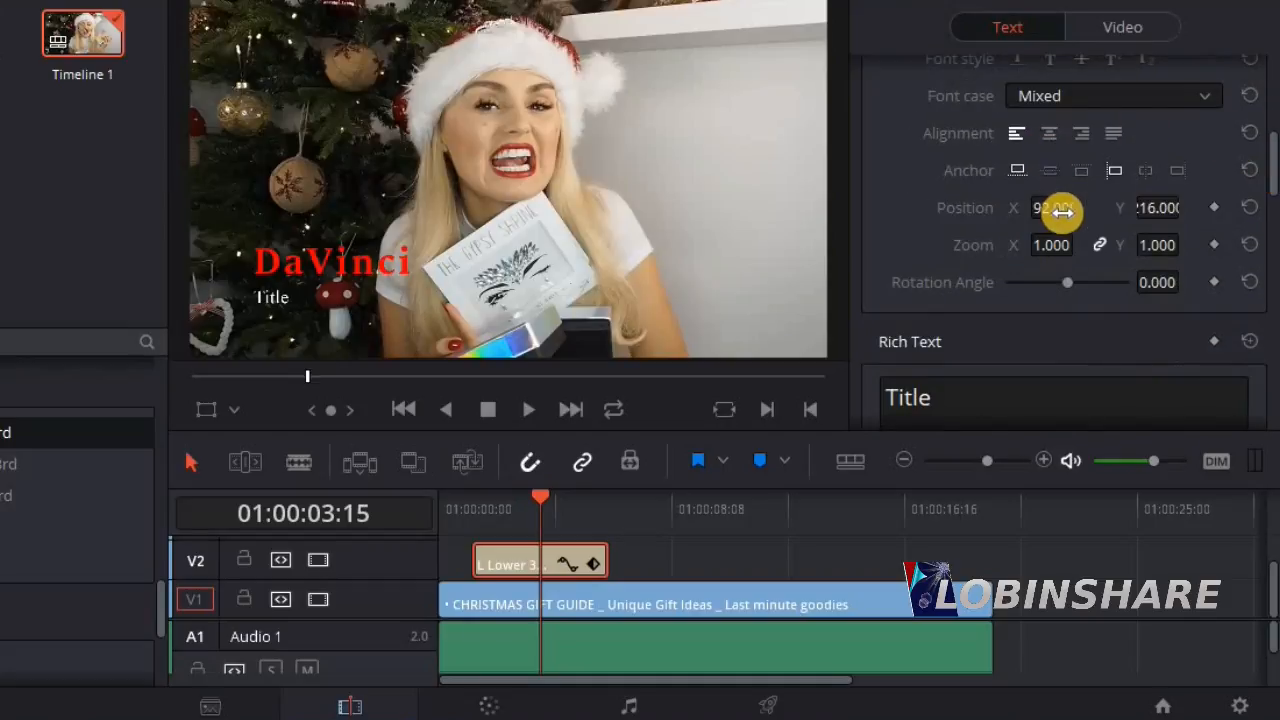
drag(1055, 210, 1058, 213)
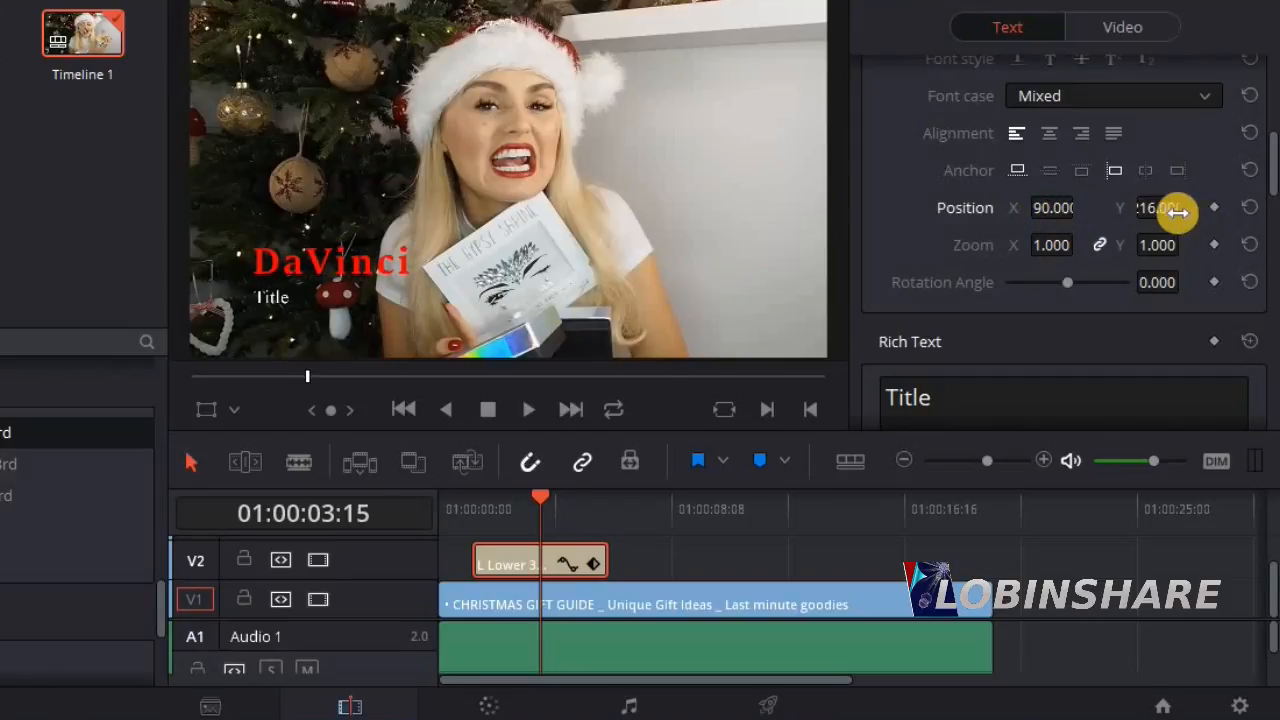
mouse_move(1168, 208)
mouse_down()
mouse_move(1129, 214)
mouse_move(1186, 209)
mouse_move(1160, 212)
mouse_up()
mouse_move(1069, 281)
mouse_down()
mouse_move(1086, 279)
mouse_move(1068, 283)
mouse_up()
drag(1270, 150, 1274, 66)
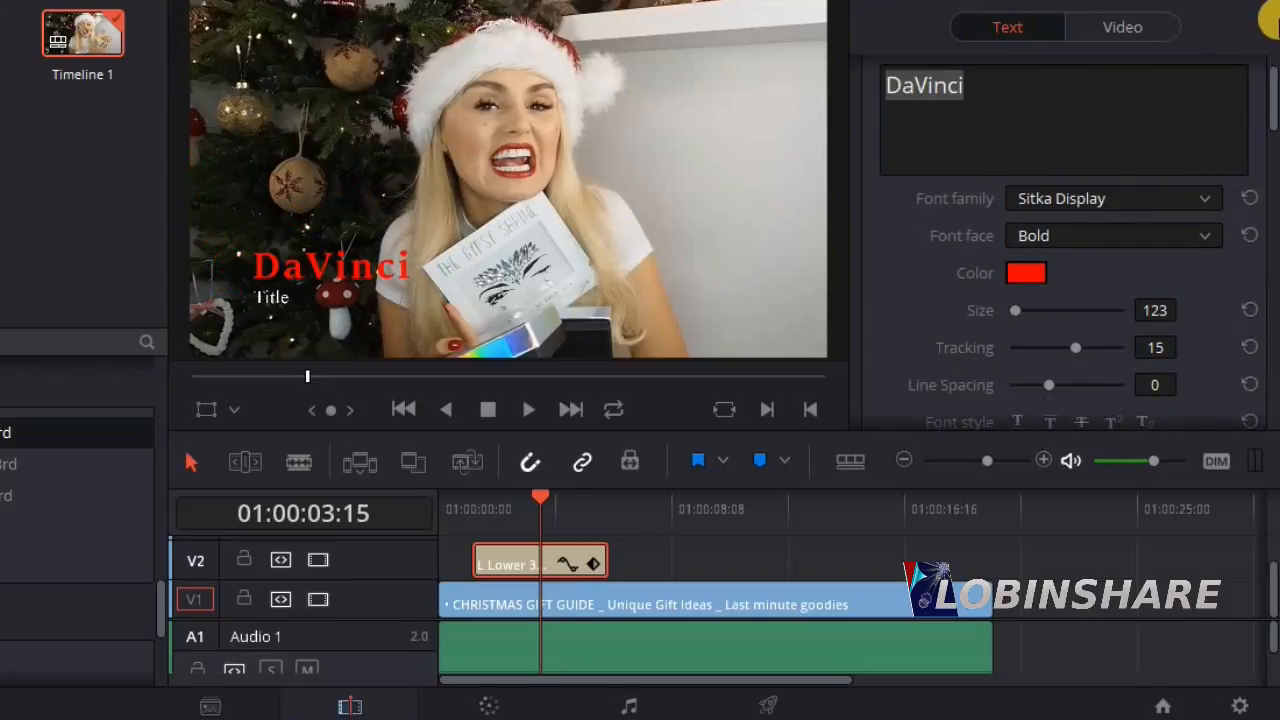
Replace the title's second line with "Resolve" and set its font family to Matura MT Script Capitals
drag(1272, 100, 1270, 205)
drag(1014, 149, 857, 131)
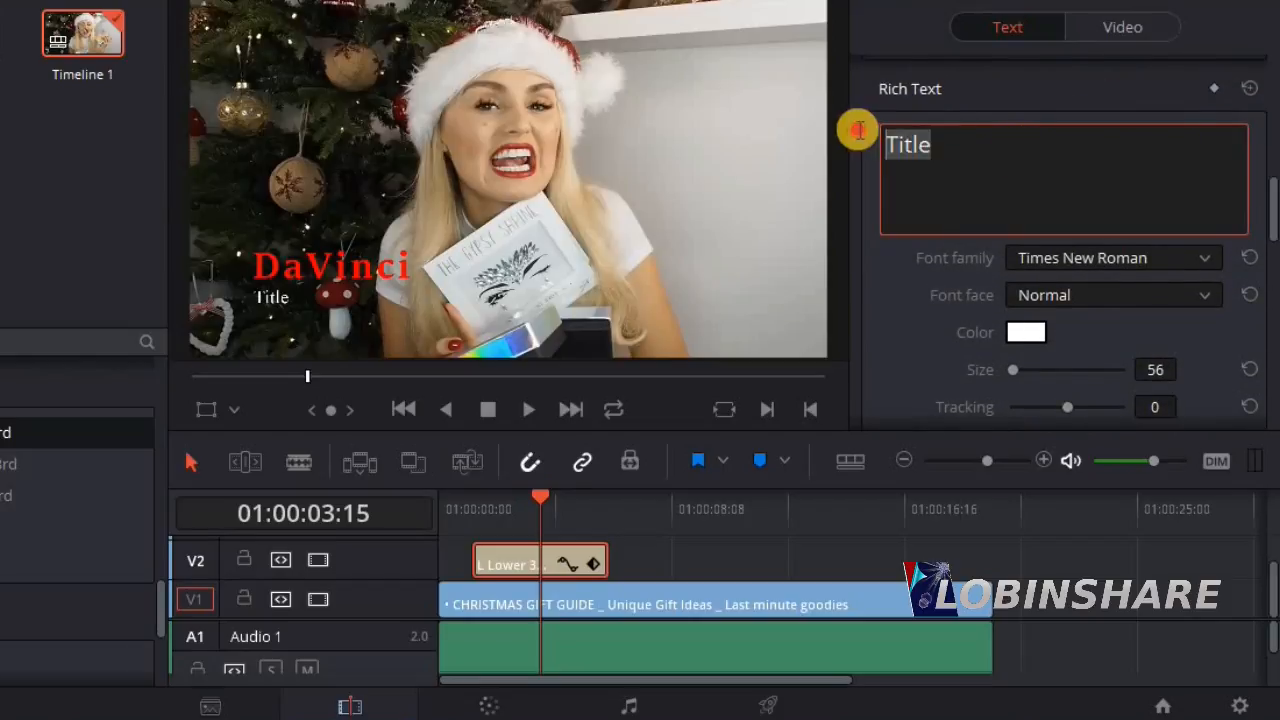
text(Resolve)
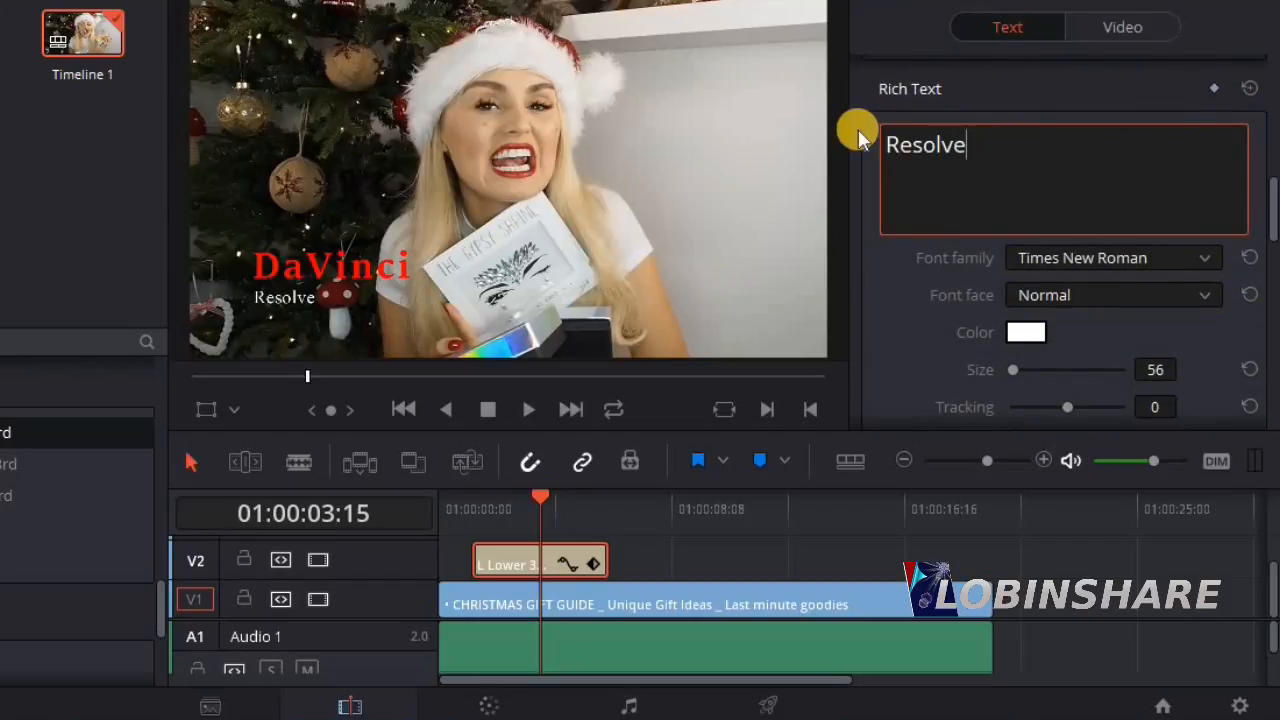
click(1124, 255)
scroll(1177, 294, up, 10)
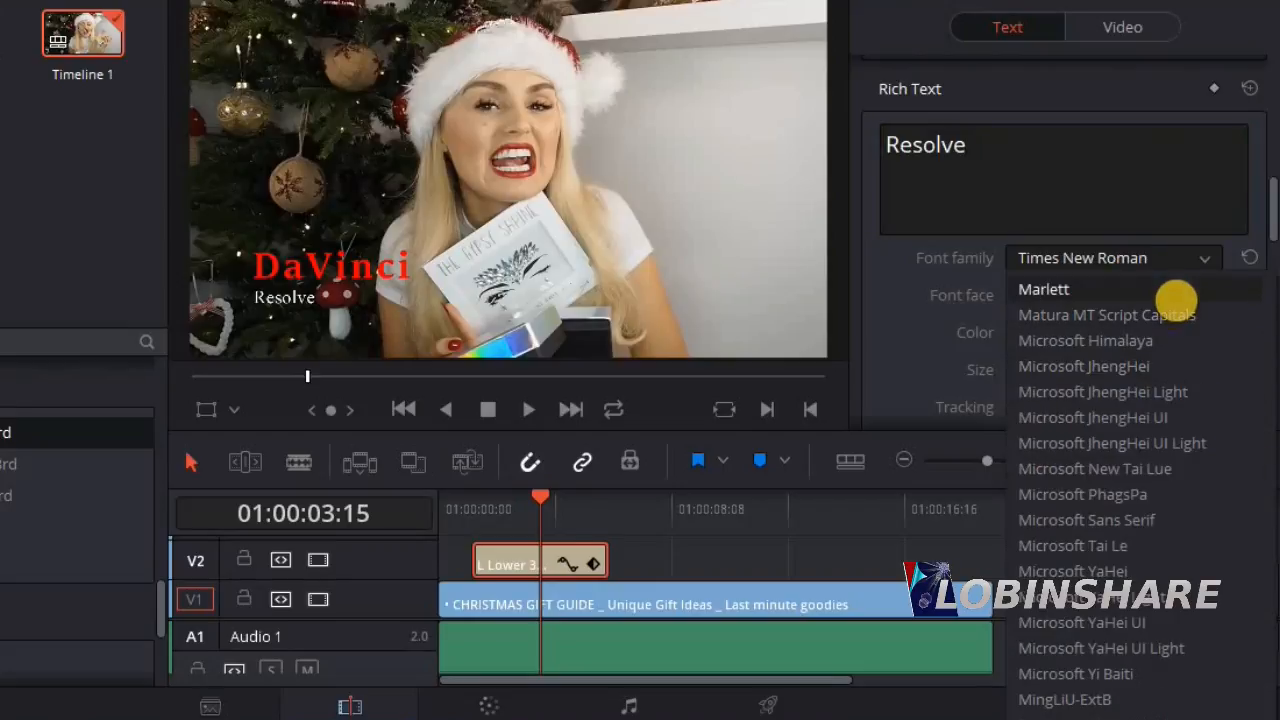
click(1171, 317)
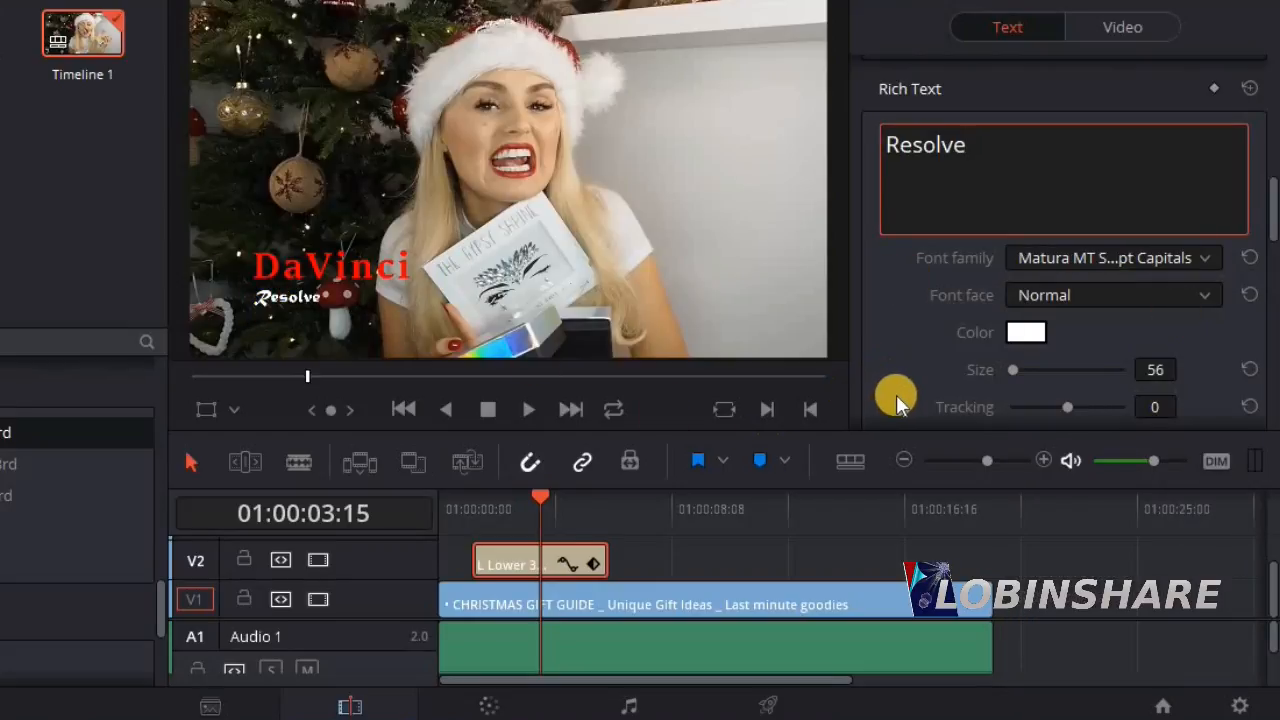
Enlarge the Resolve text to size 131 and set its color to green #55aa00
drag(1011, 368, 1011, 371)
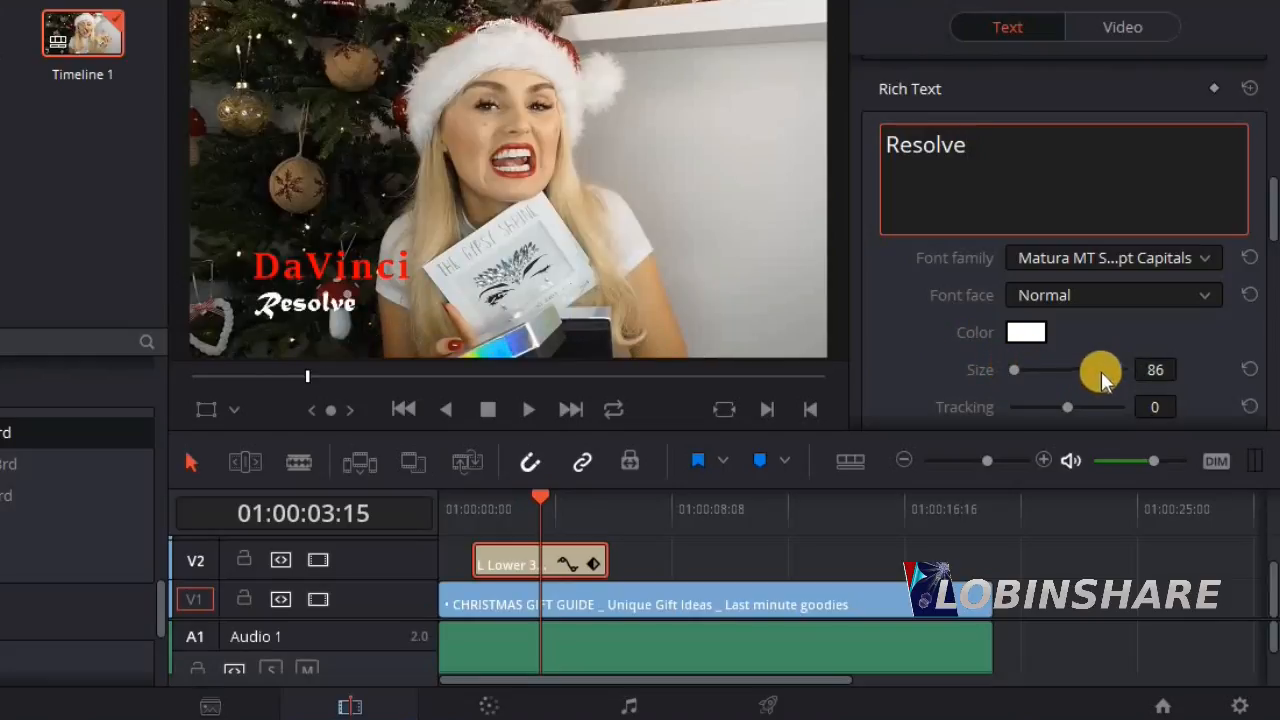
drag(1158, 368, 1211, 374)
click(1268, 222)
drag(1268, 222, 1262, 264)
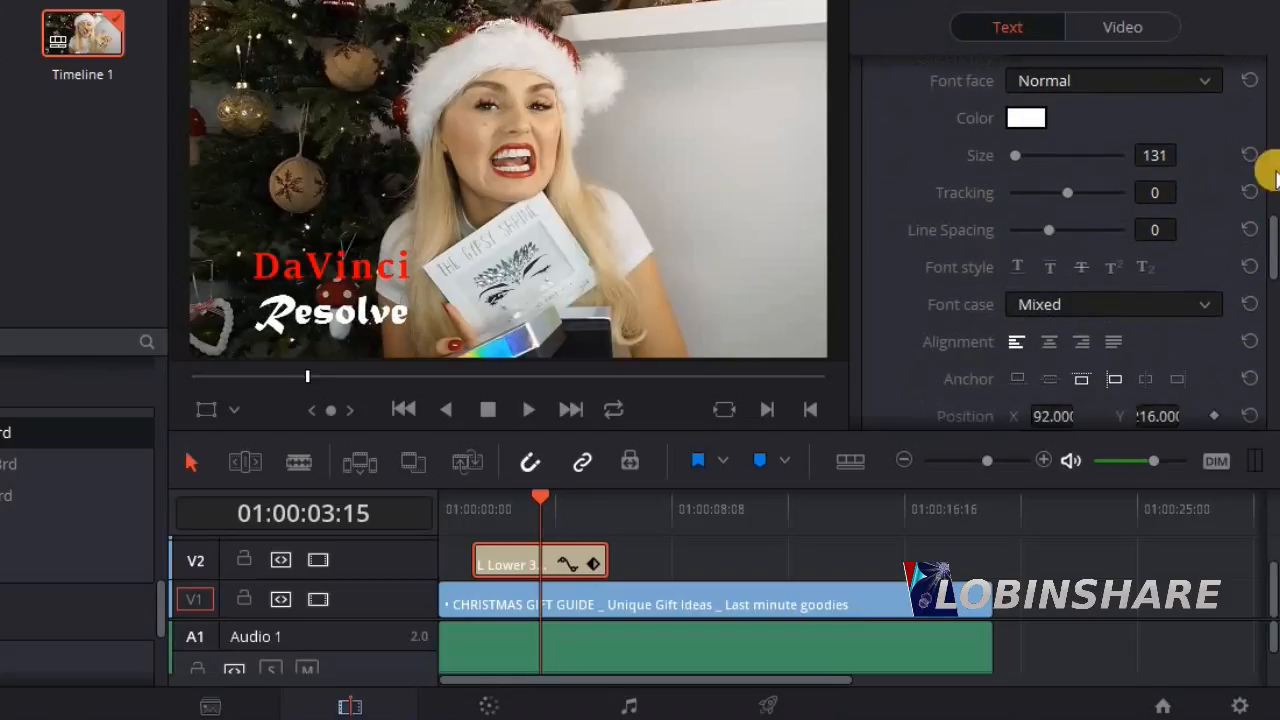
click(1025, 118)
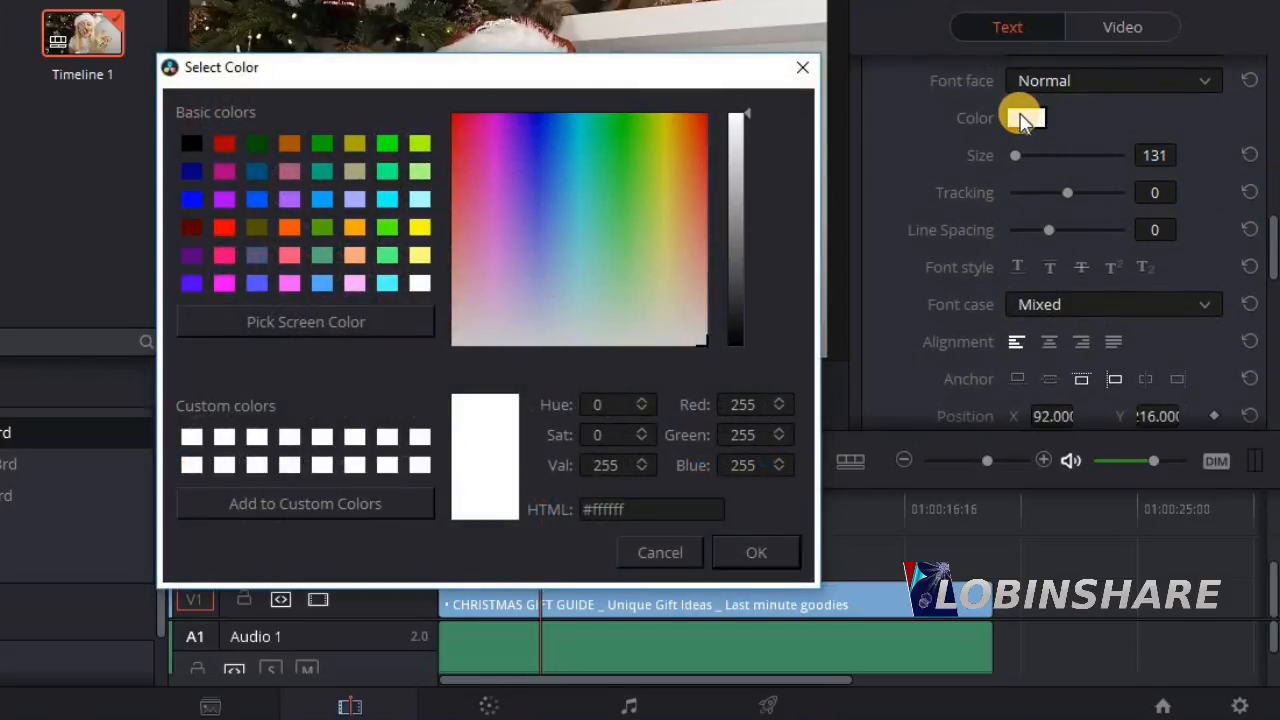
click(322, 227)
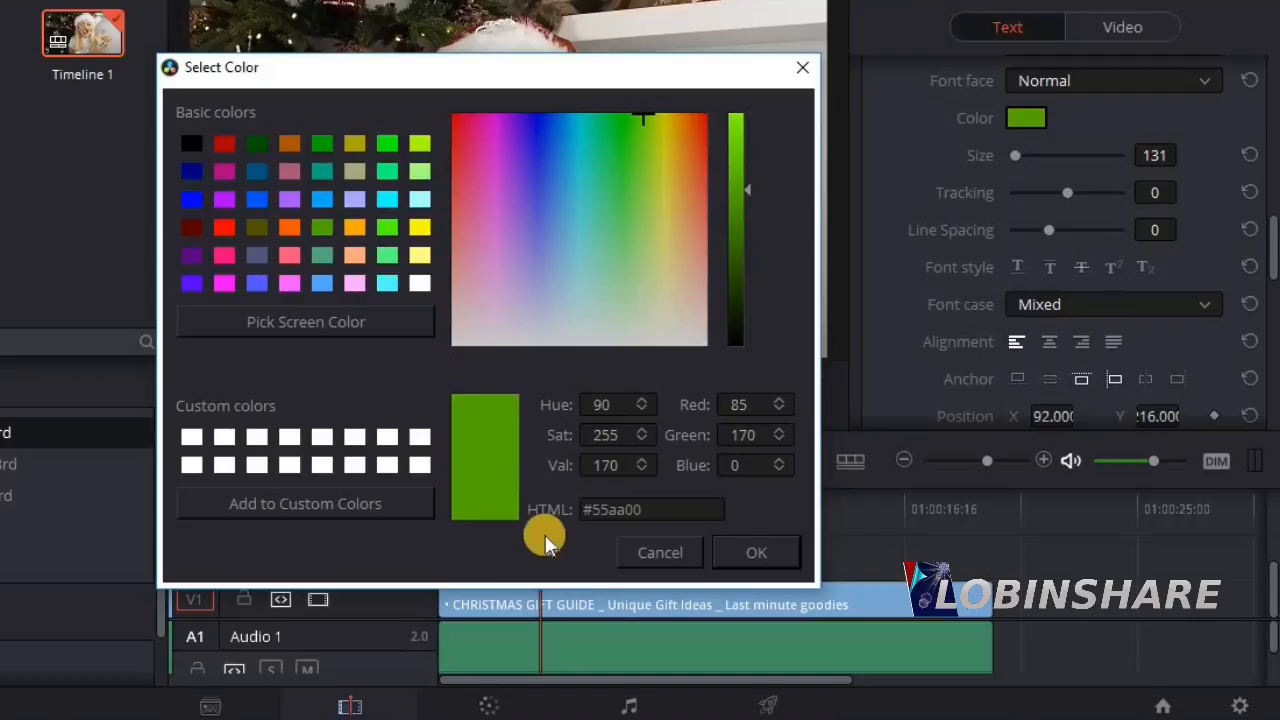
click(752, 552)
Offset the title's drop shadow to X 24 and Y -9
drag(1256, 244, 1272, 303)
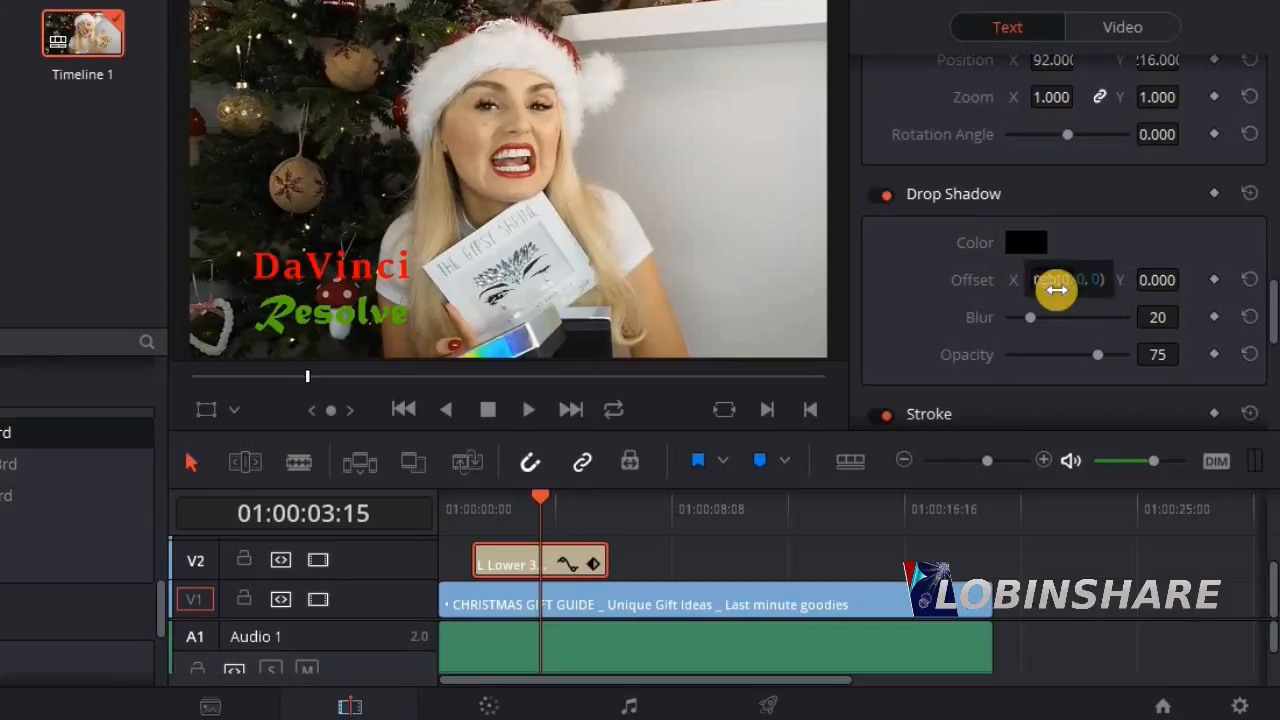
drag(1054, 281, 1080, 280)
drag(1172, 300, 1143, 285)
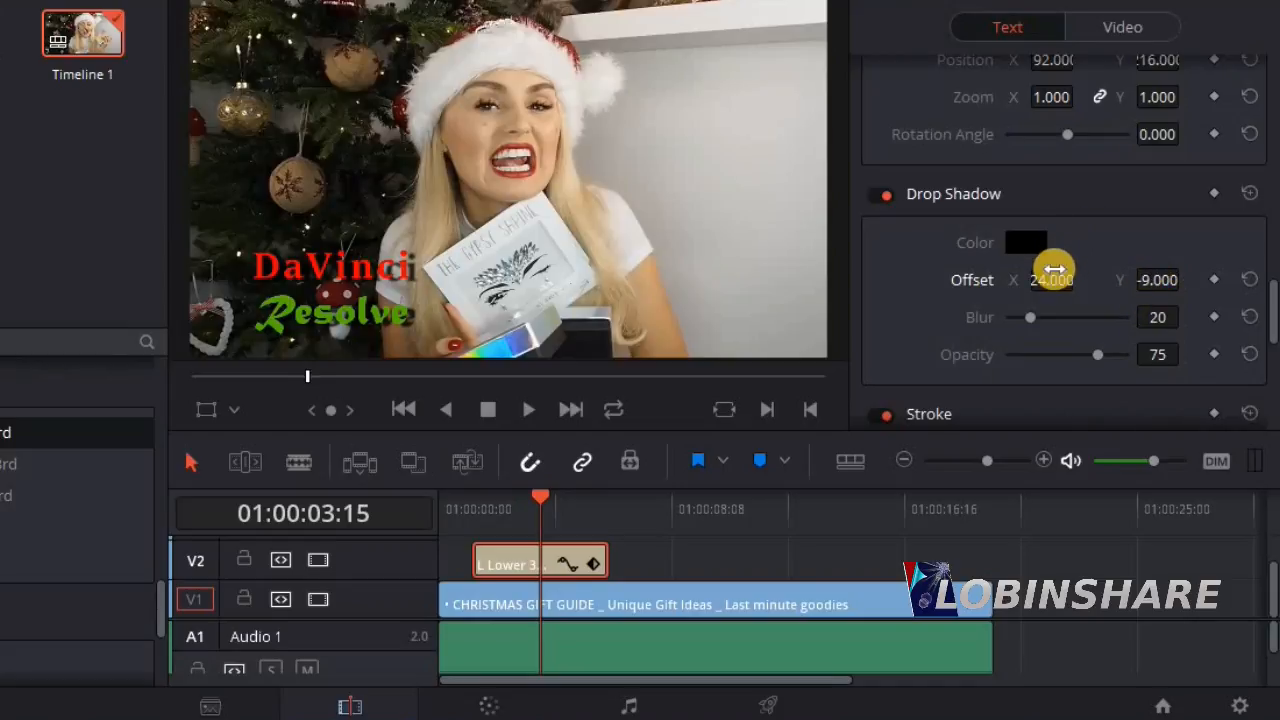
Set the drop shadow's X offset to 12 and give the title background a height of 0.115
mouse_move(1054, 275)
mouse_down()
mouse_move(1040, 270)
mouse_move(1063, 270)
mouse_up()
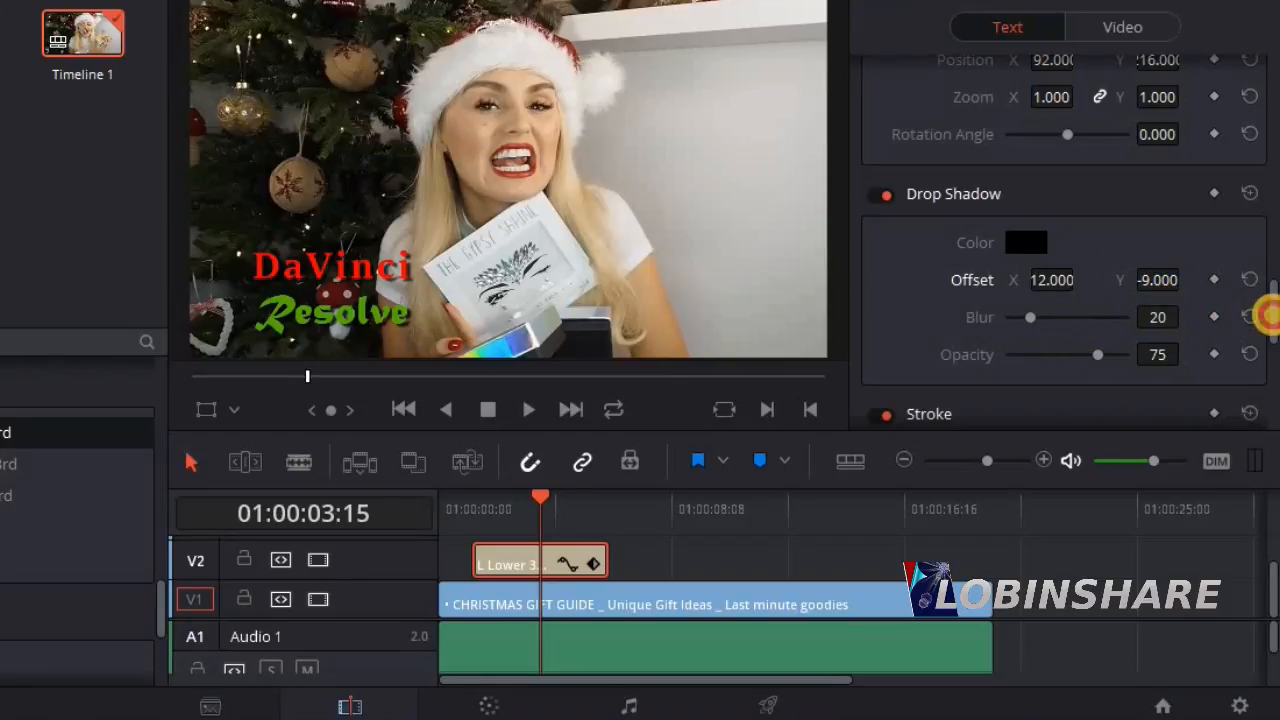
drag(1268, 316, 1266, 392)
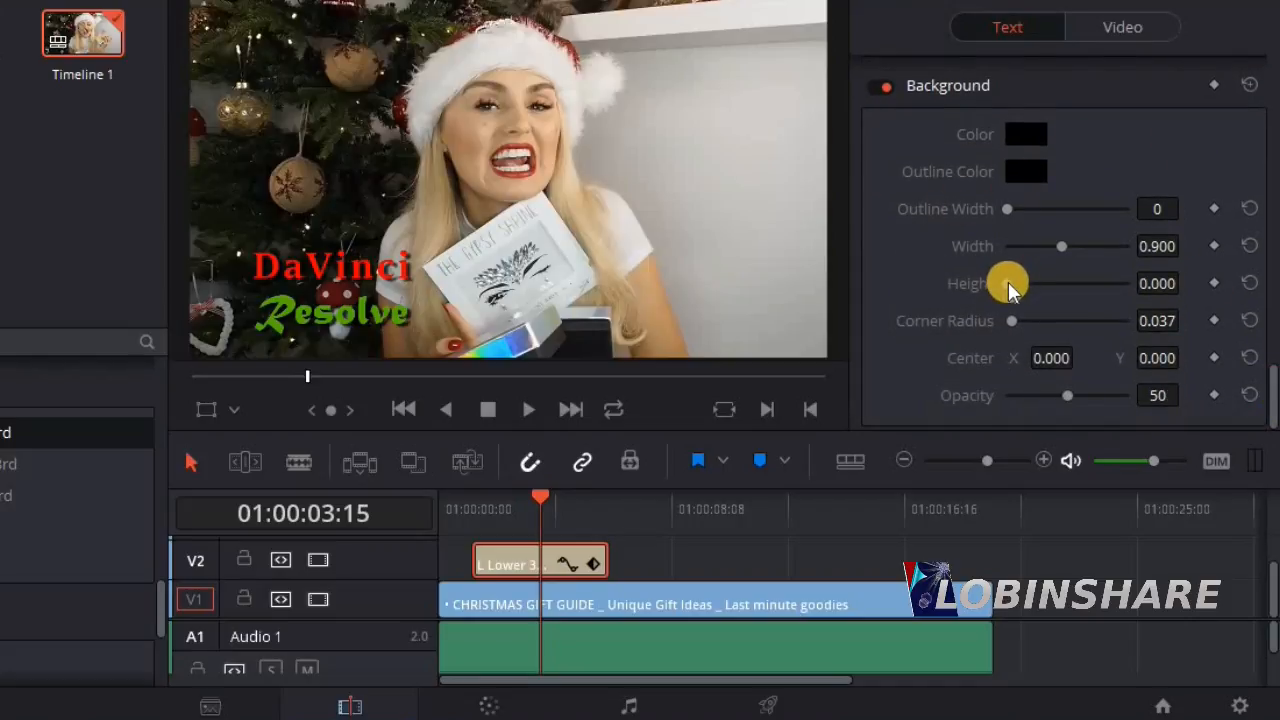
mouse_move(1008, 286)
mouse_down()
mouse_move(1035, 288)
mouse_move(1017, 285)
mouse_up()
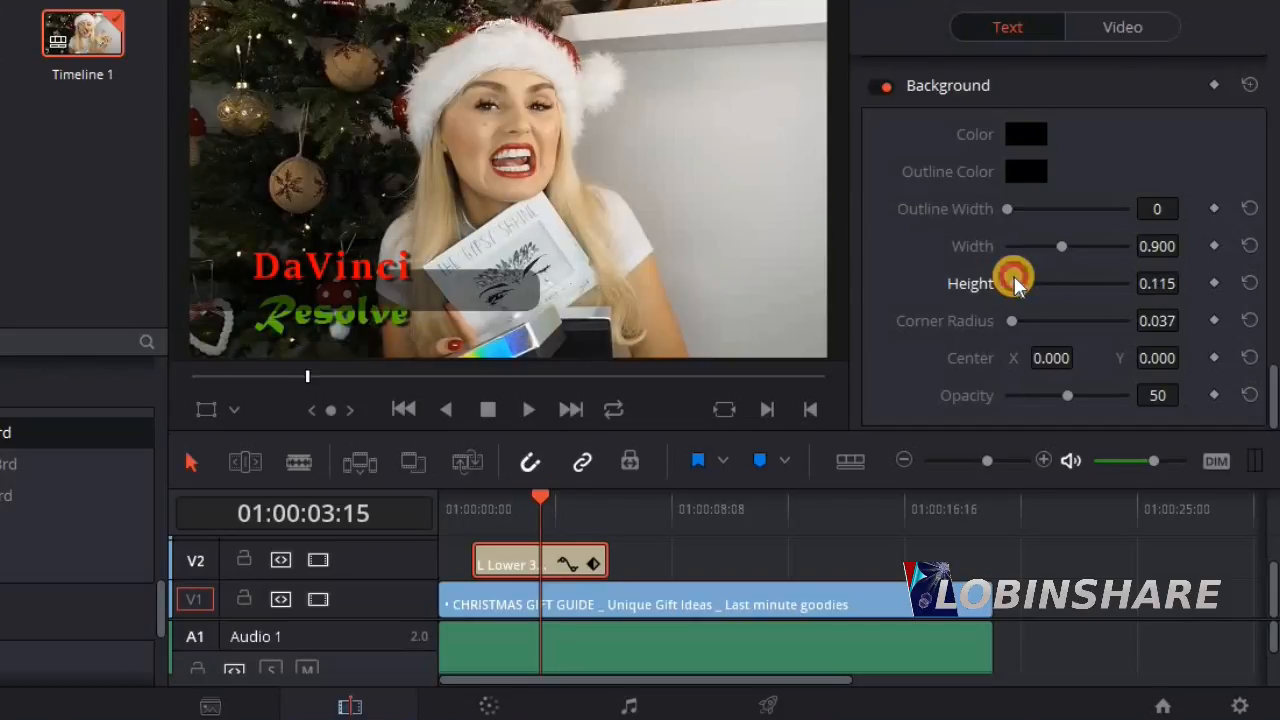
Set the background's width to 0.500 and center it behind the DaVinci line, with a center Y of 64
mouse_move(1061, 246)
mouse_down()
mouse_move(1029, 246)
mouse_move(1046, 248)
mouse_up()
mouse_move(1052, 352)
mouse_down()
mouse_move(1180, 360)
mouse_move(727, 323)
mouse_move(960, 320)
mouse_move(912, 328)
mouse_move(1054, 353)
mouse_up()
drag(1046, 246, 1037, 251)
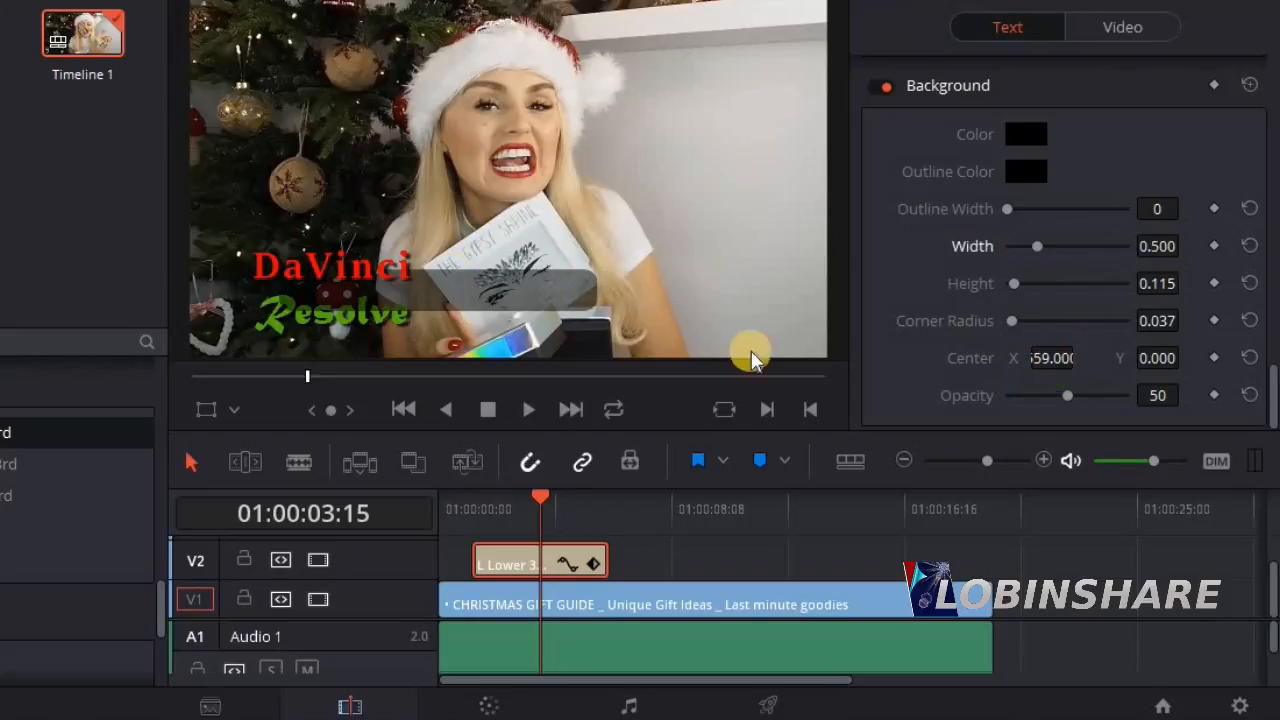
drag(1048, 367, 888, 404)
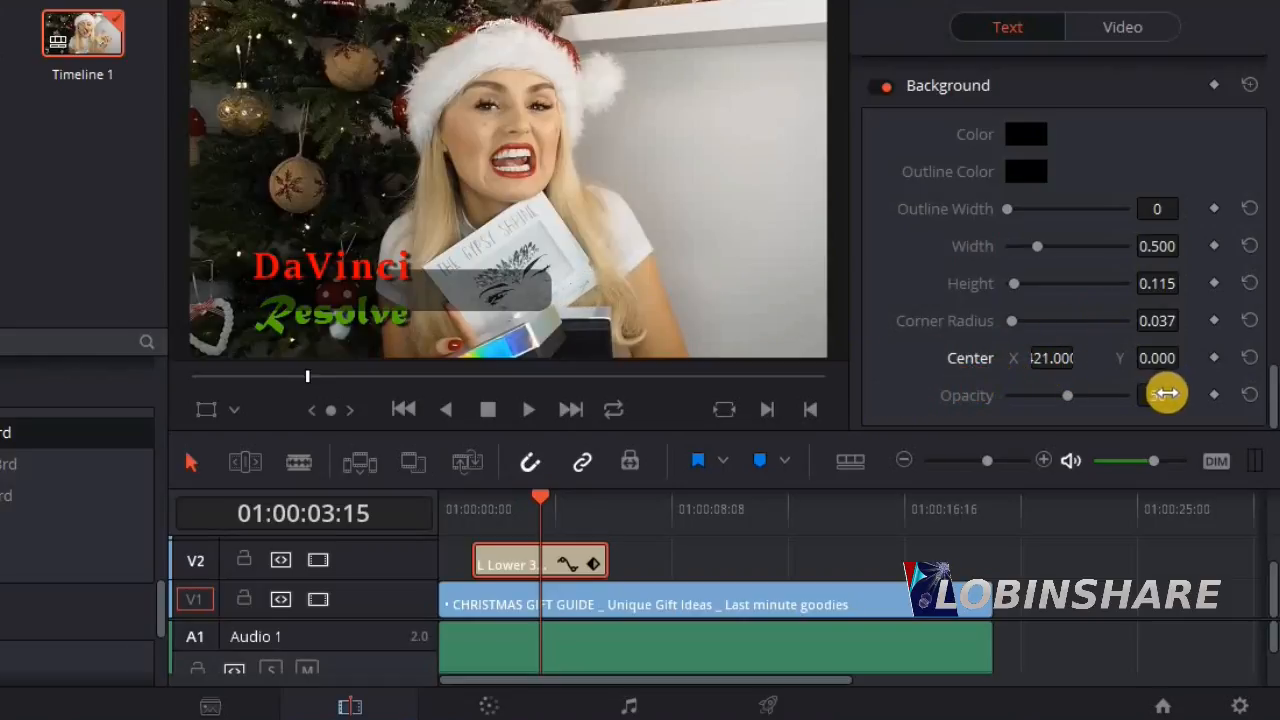
drag(1163, 360, 1237, 366)
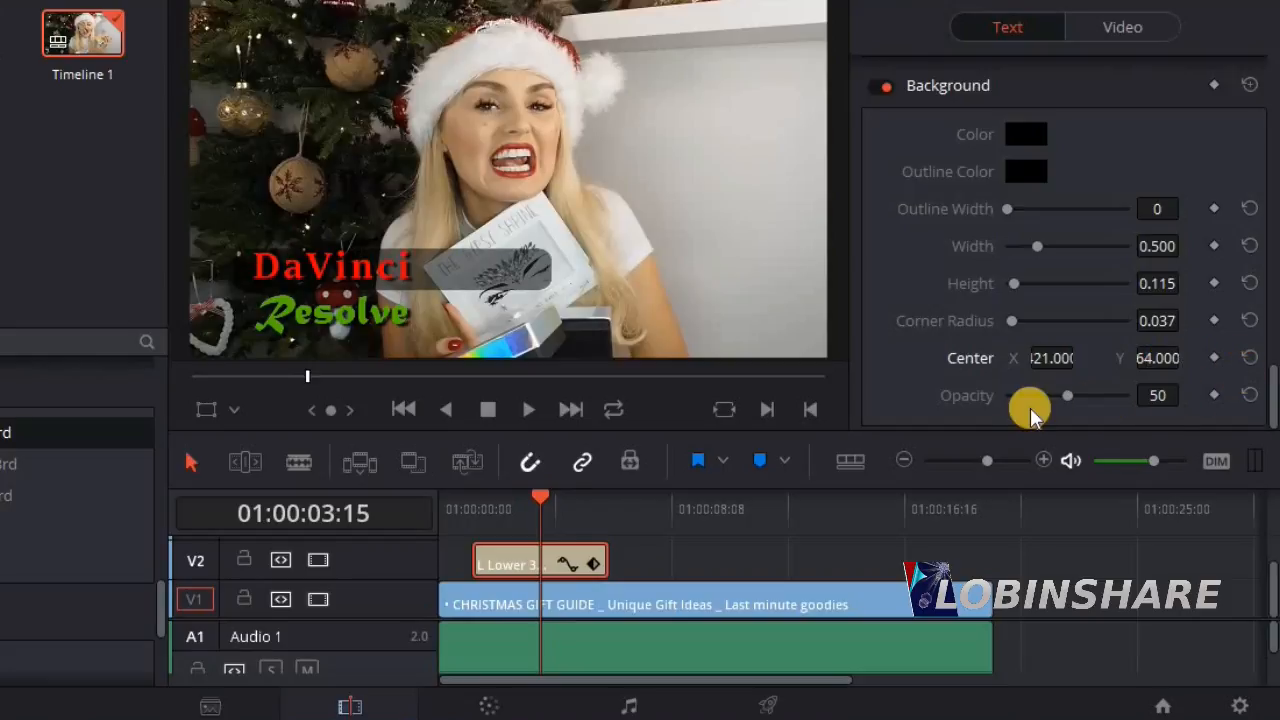
Set the title background's opacity to 70
drag(1070, 402, 1088, 405)
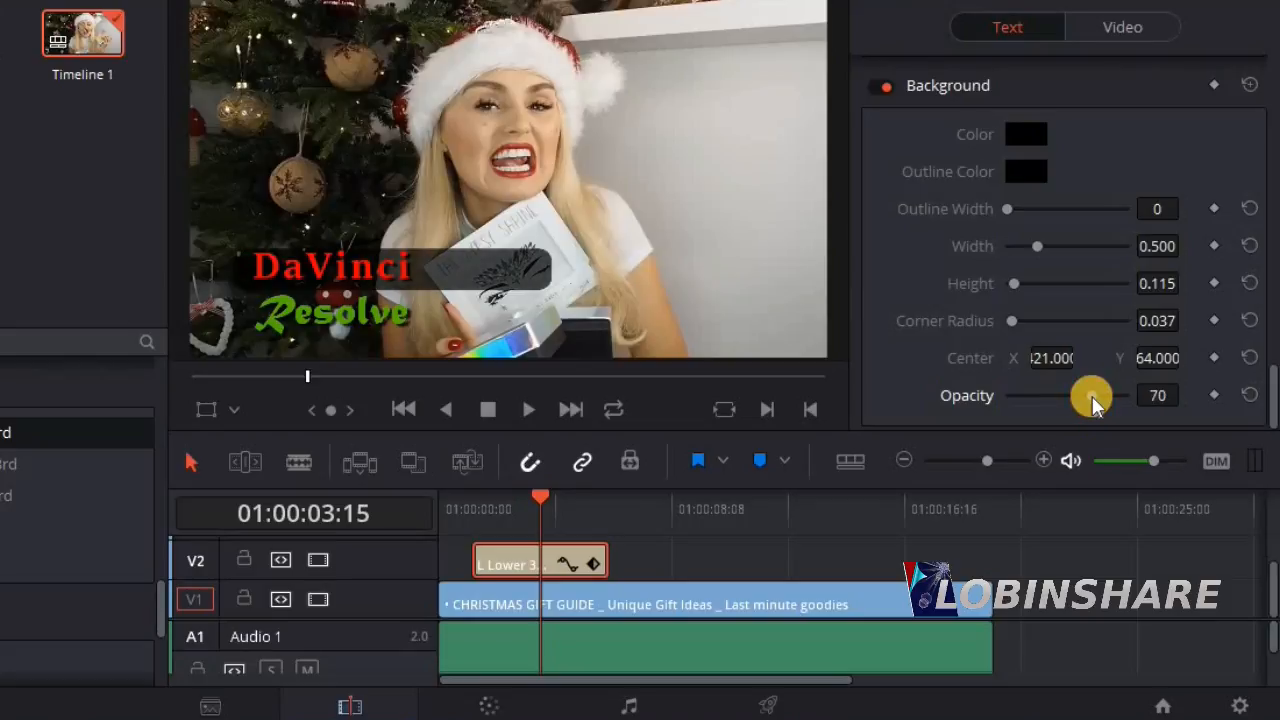
drag(1270, 425, 1260, 217)
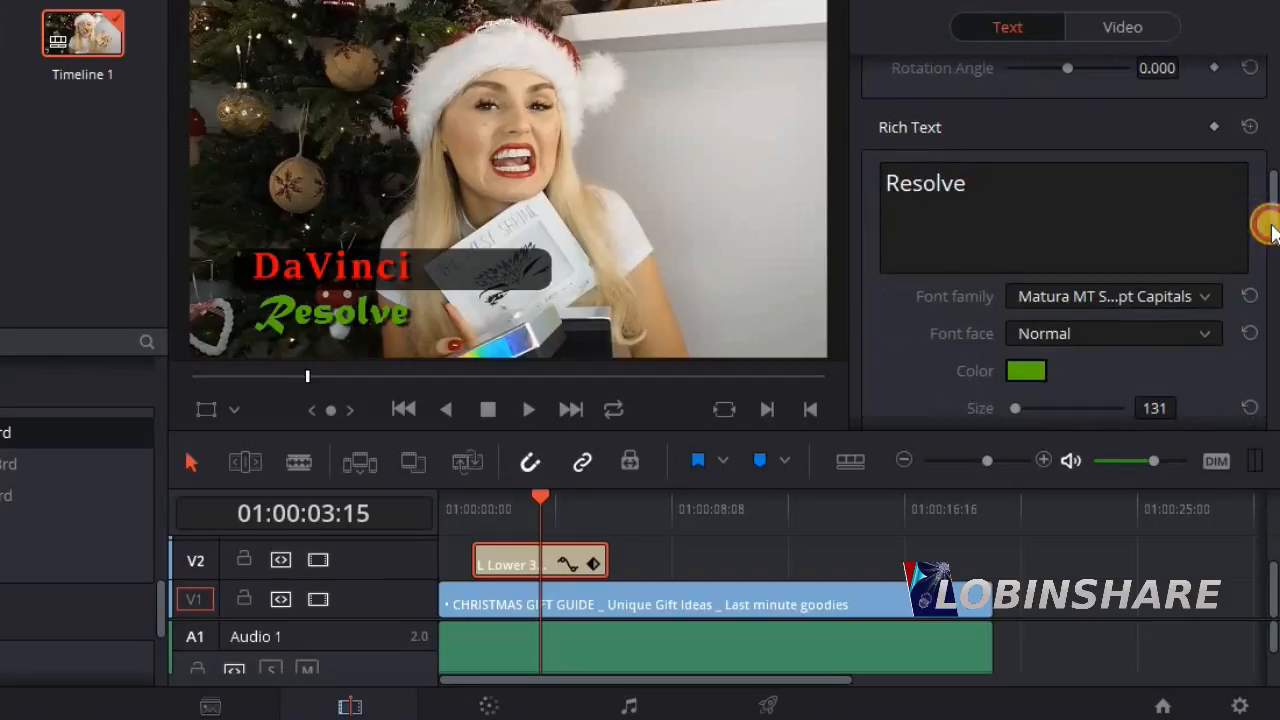
drag(1262, 160, 1270, 366)
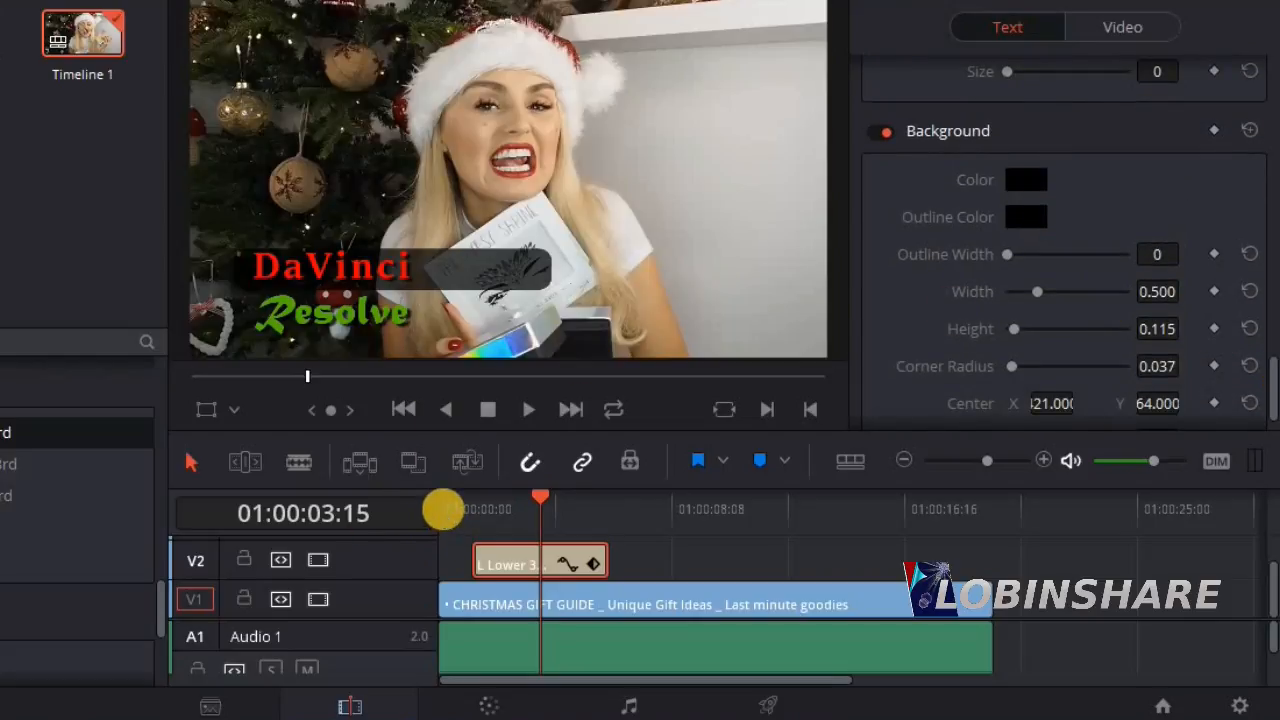
Shift the lower third clip to start at about 01:00:01:21 and extend its end to about 01:00:10:04
click(443, 510)
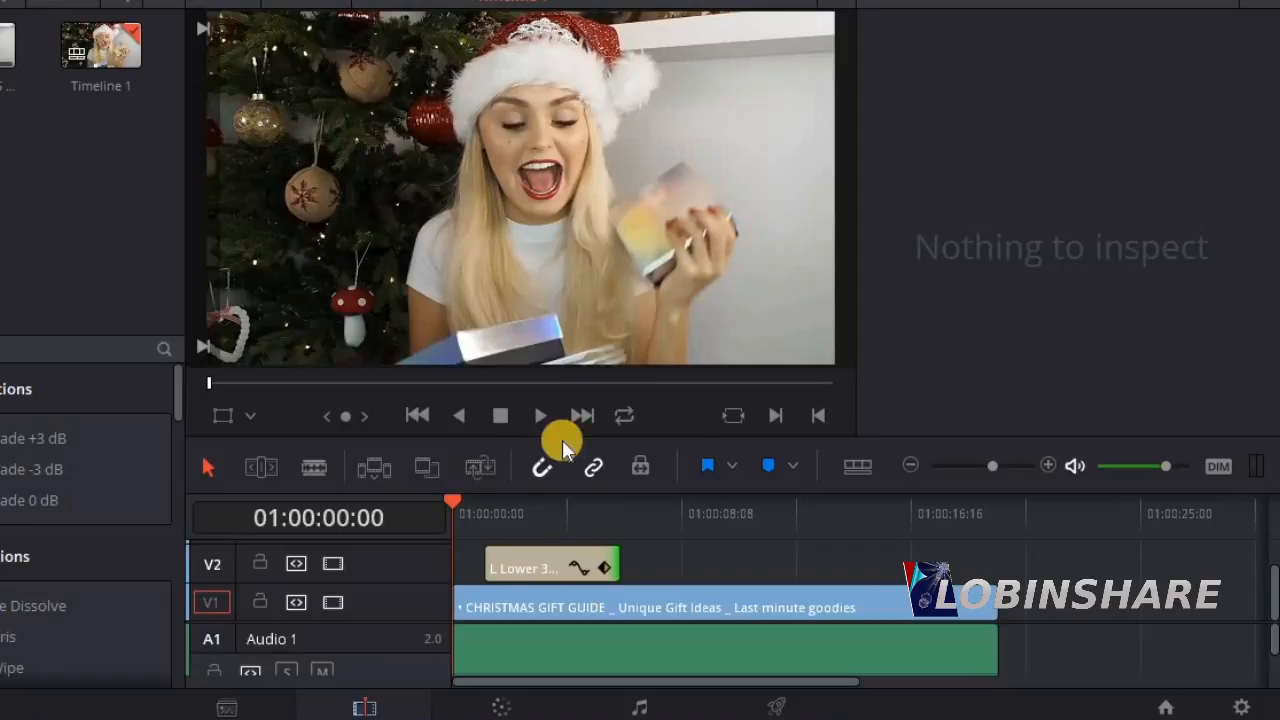
click(537, 559)
drag(634, 559, 730, 560)
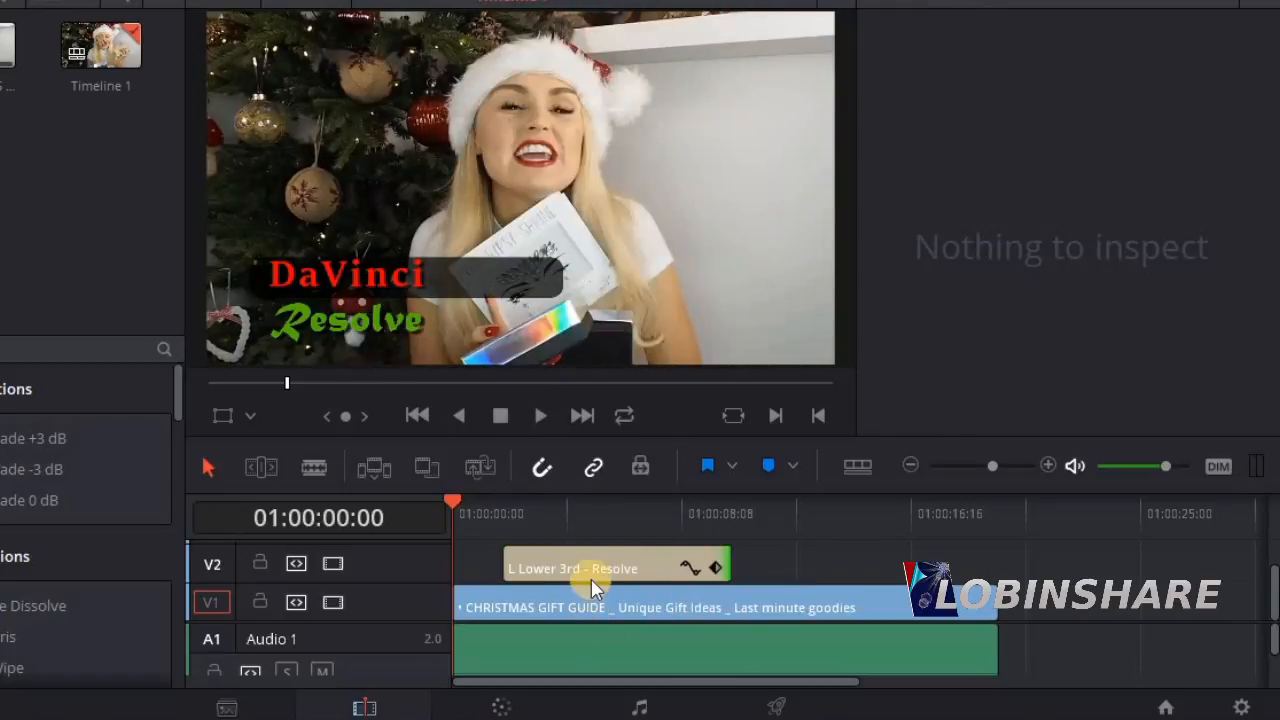
Open the lower third clip's video properties and bring up its Cropping settings
click(606, 574)
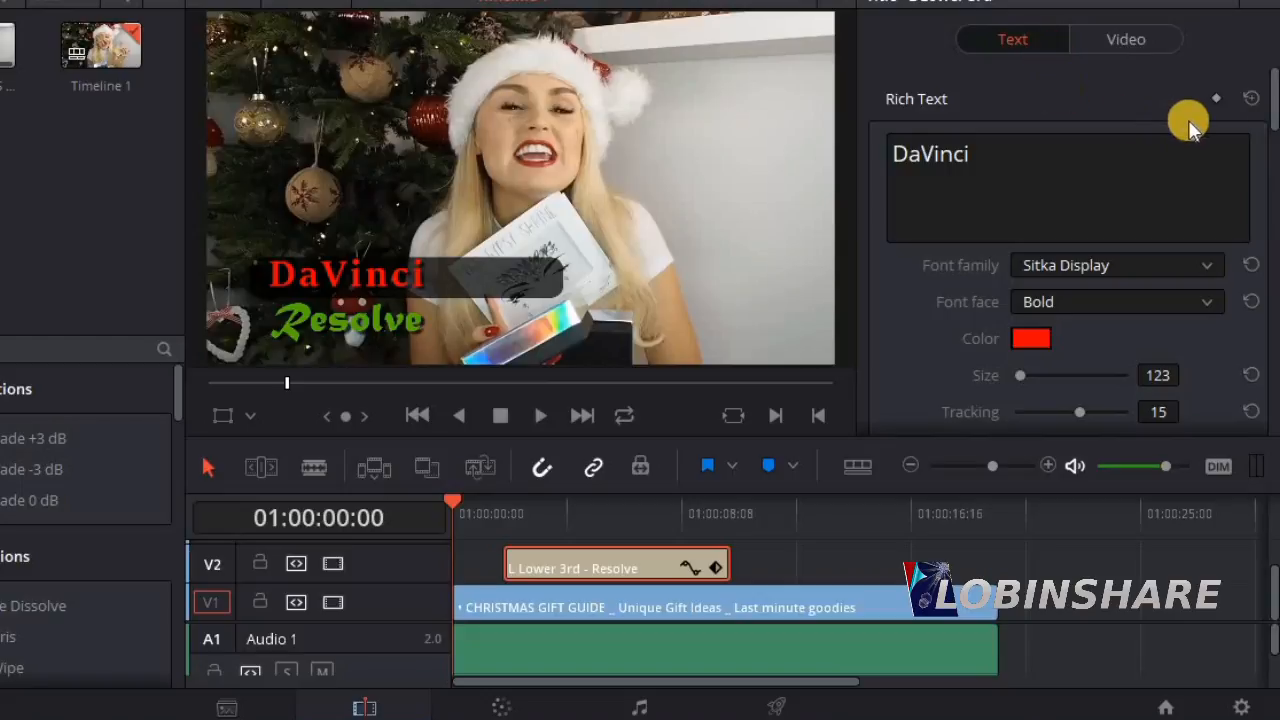
drag(1270, 90, 1270, 50)
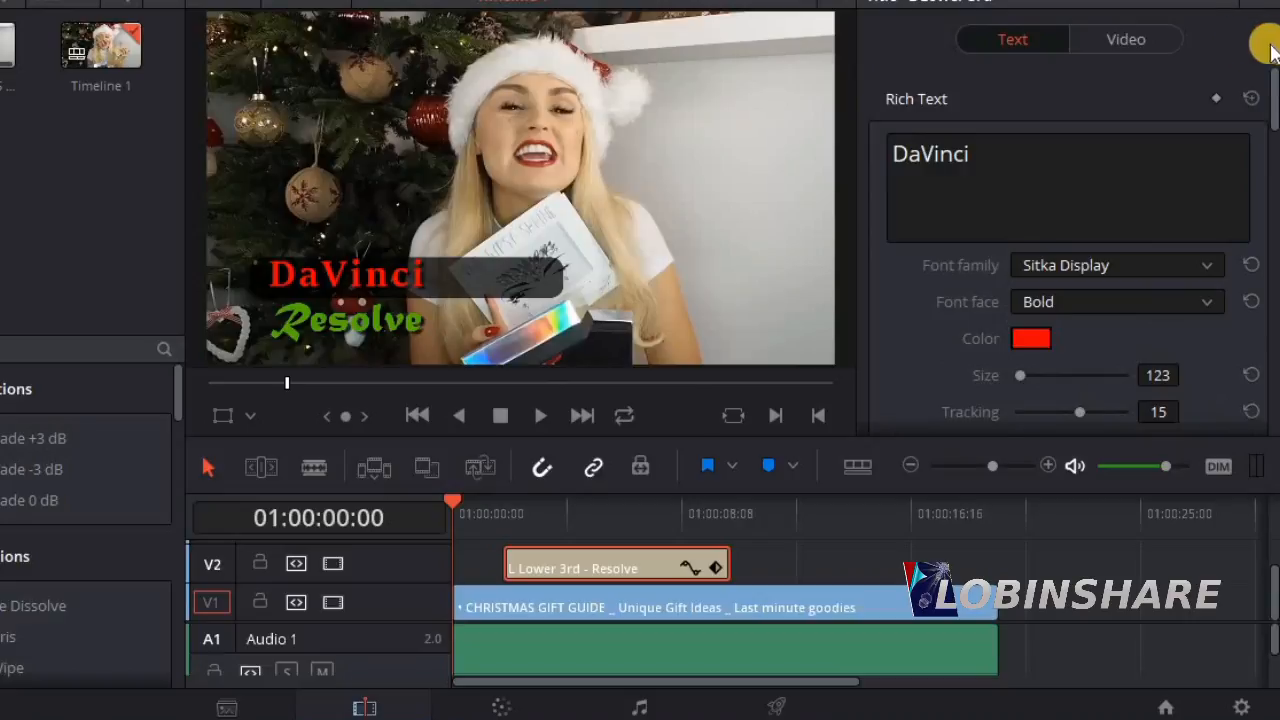
click(1142, 38)
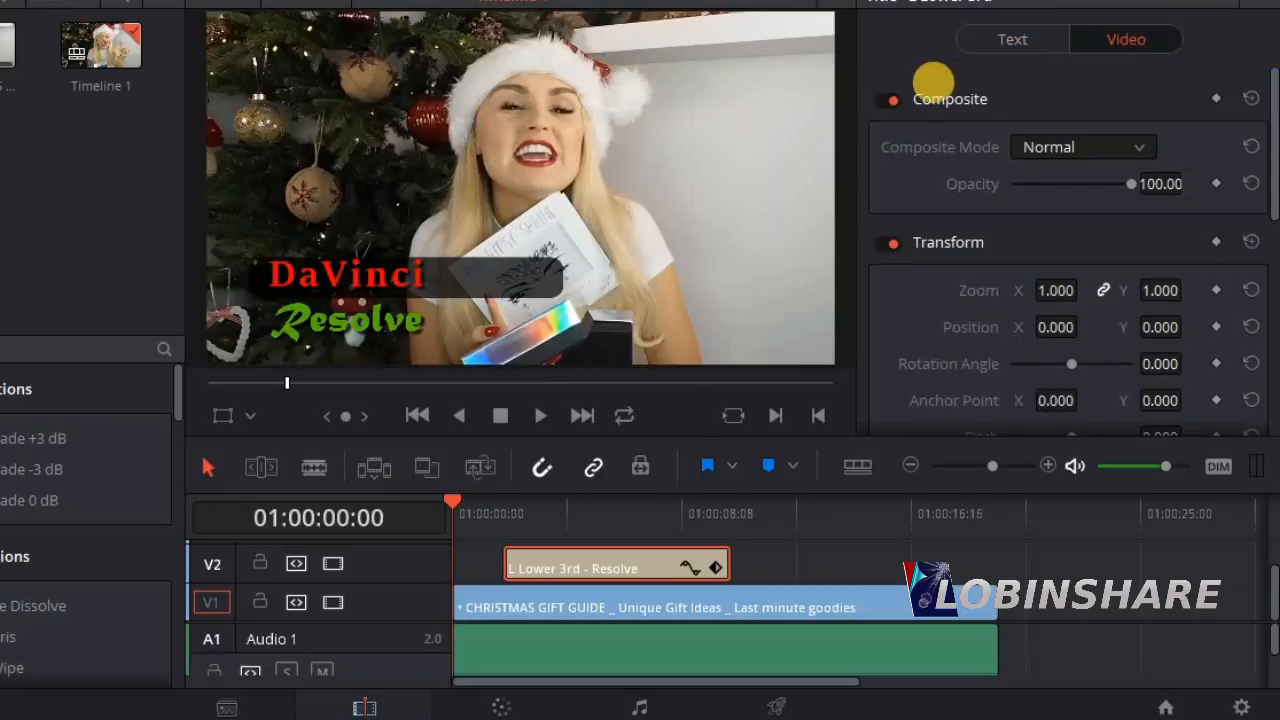
drag(1268, 163, 1270, 397)
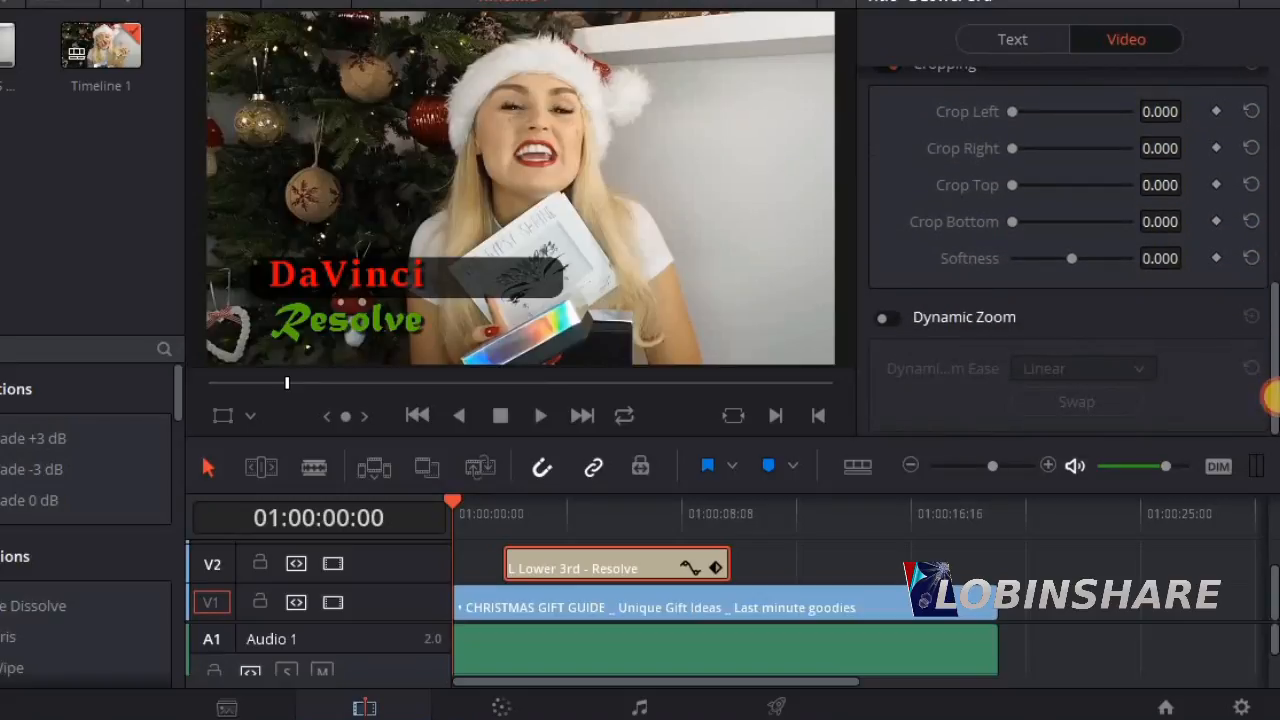
mouse_move(1270, 345)
mouse_down()
mouse_move(1270, 147)
mouse_move(1270, 356)
mouse_up()
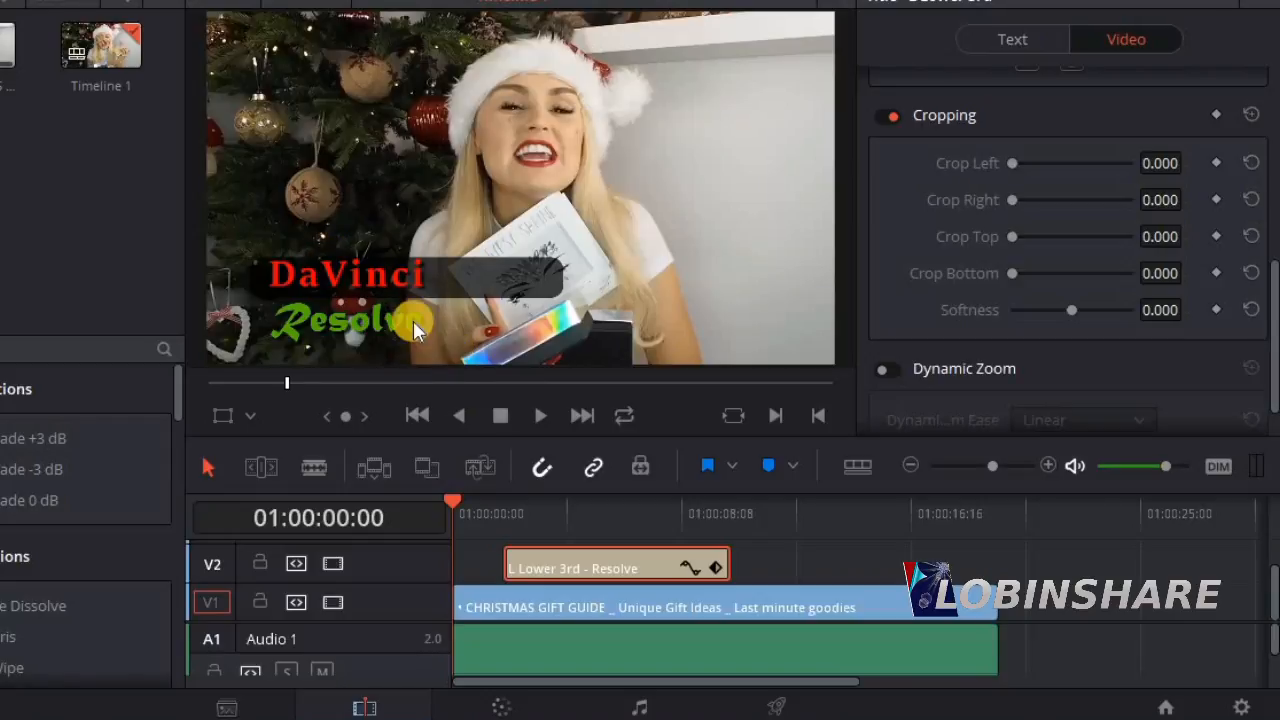
Try hiding the title with Crop Right at its start and revealing it at 01:00:02:20
click(507, 516)
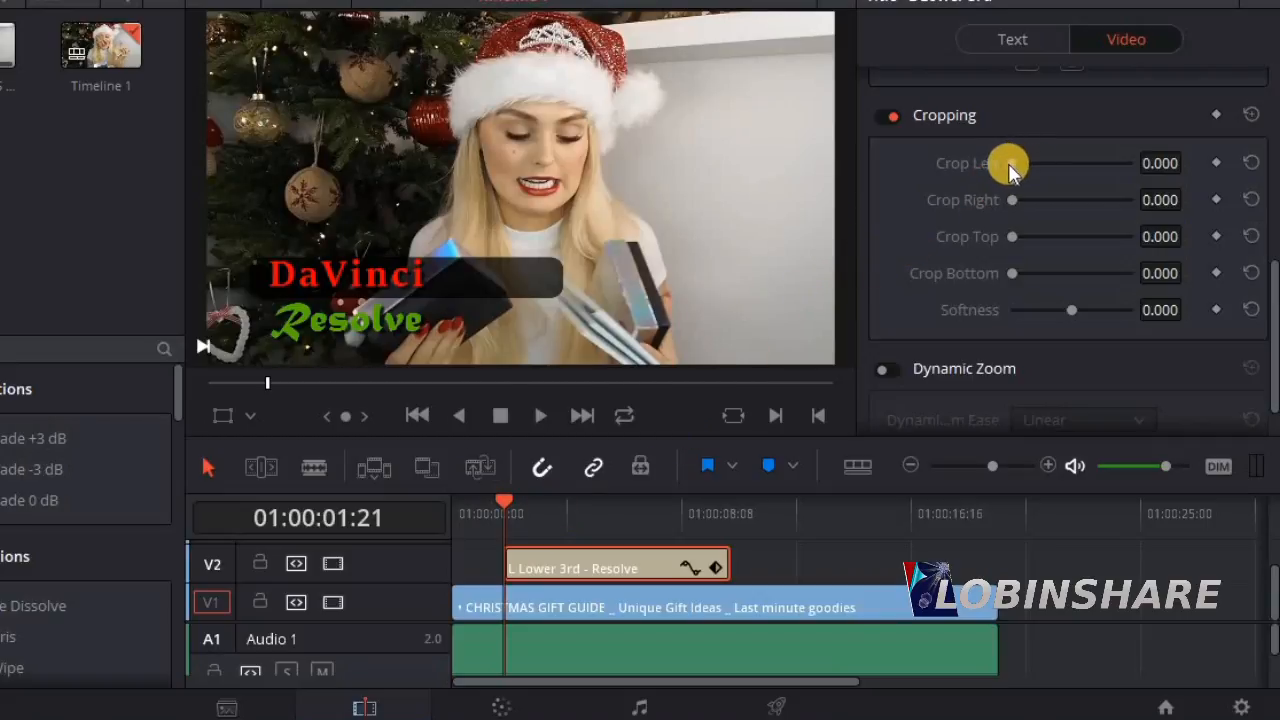
drag(1012, 164, 935, 180)
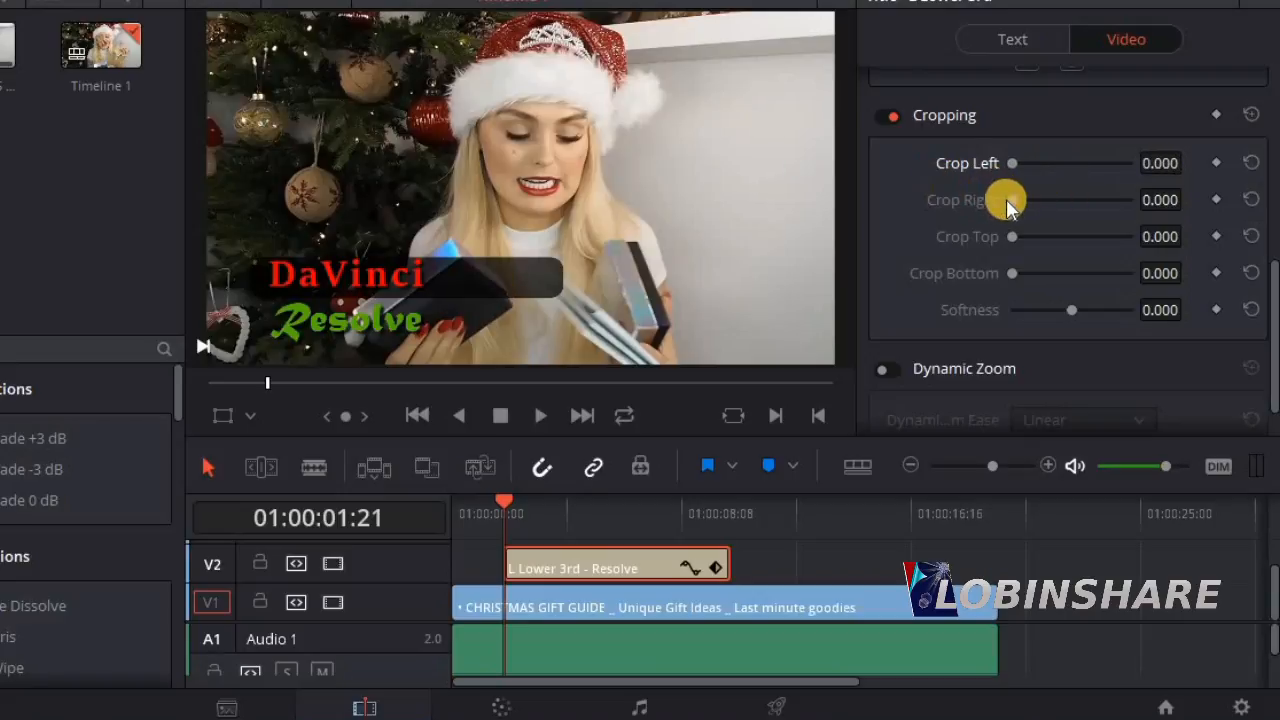
drag(1022, 200, 991, 206)
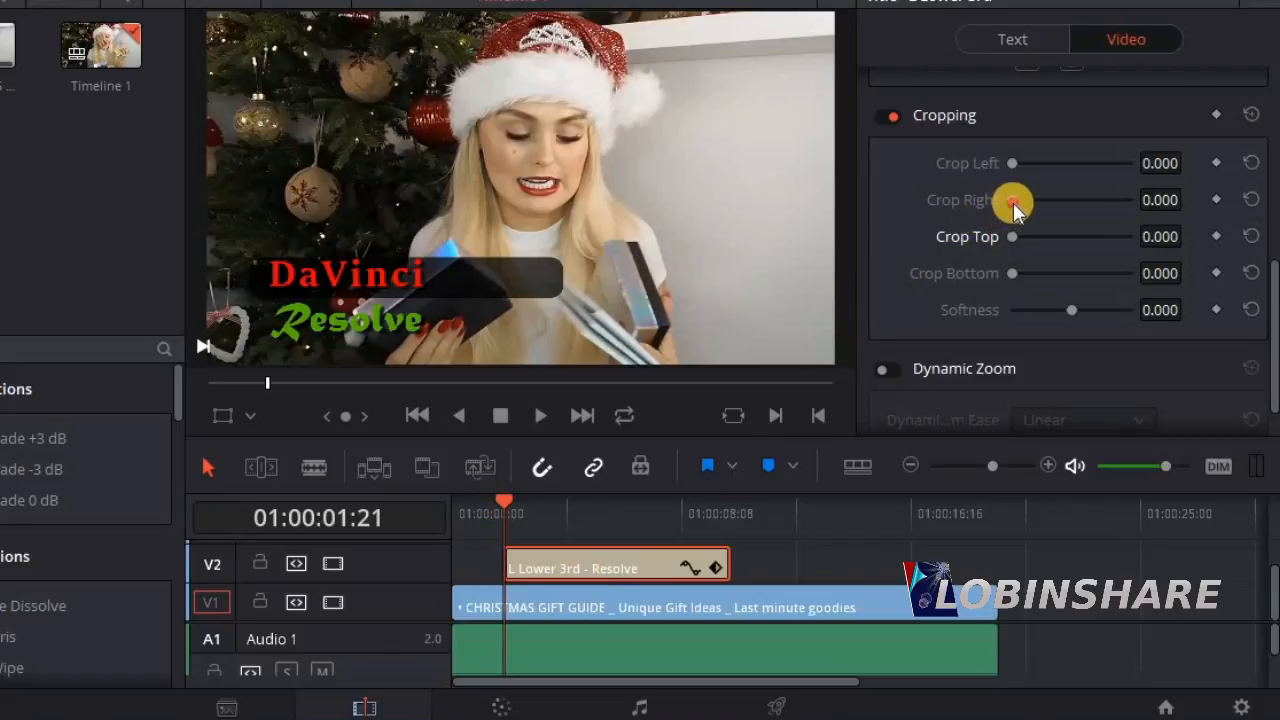
drag(1013, 203, 1134, 209)
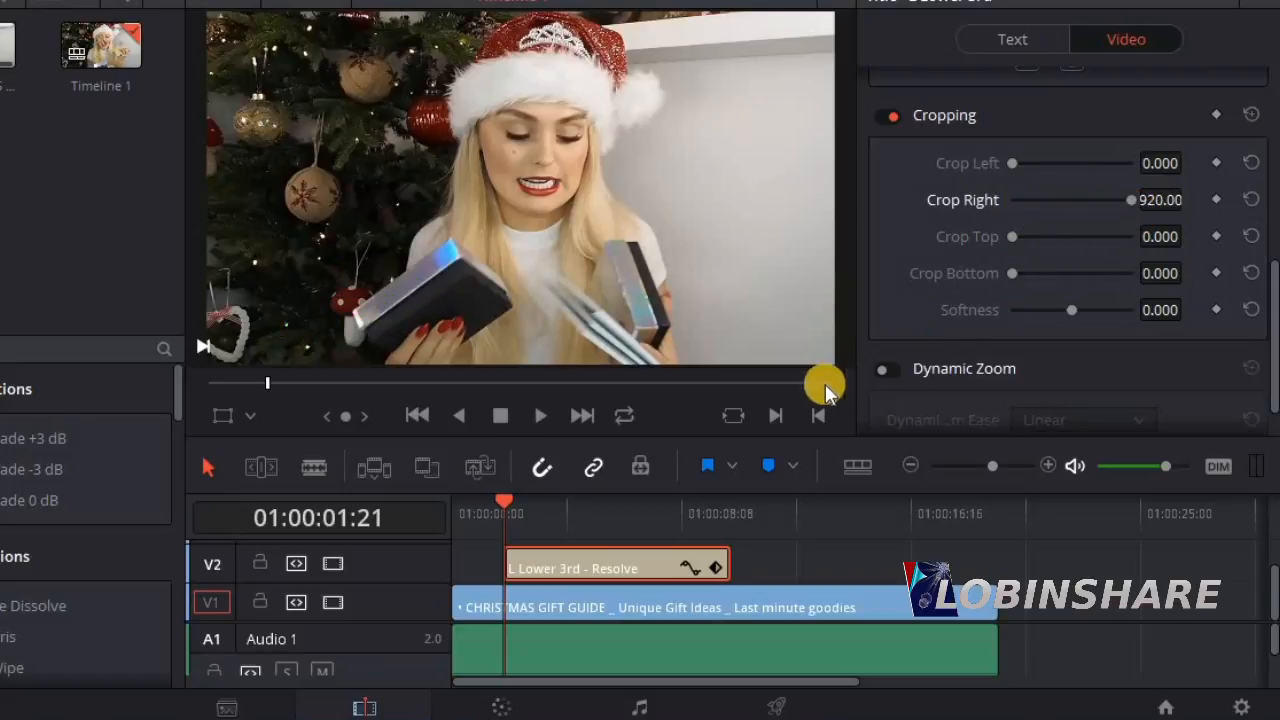
click(531, 511)
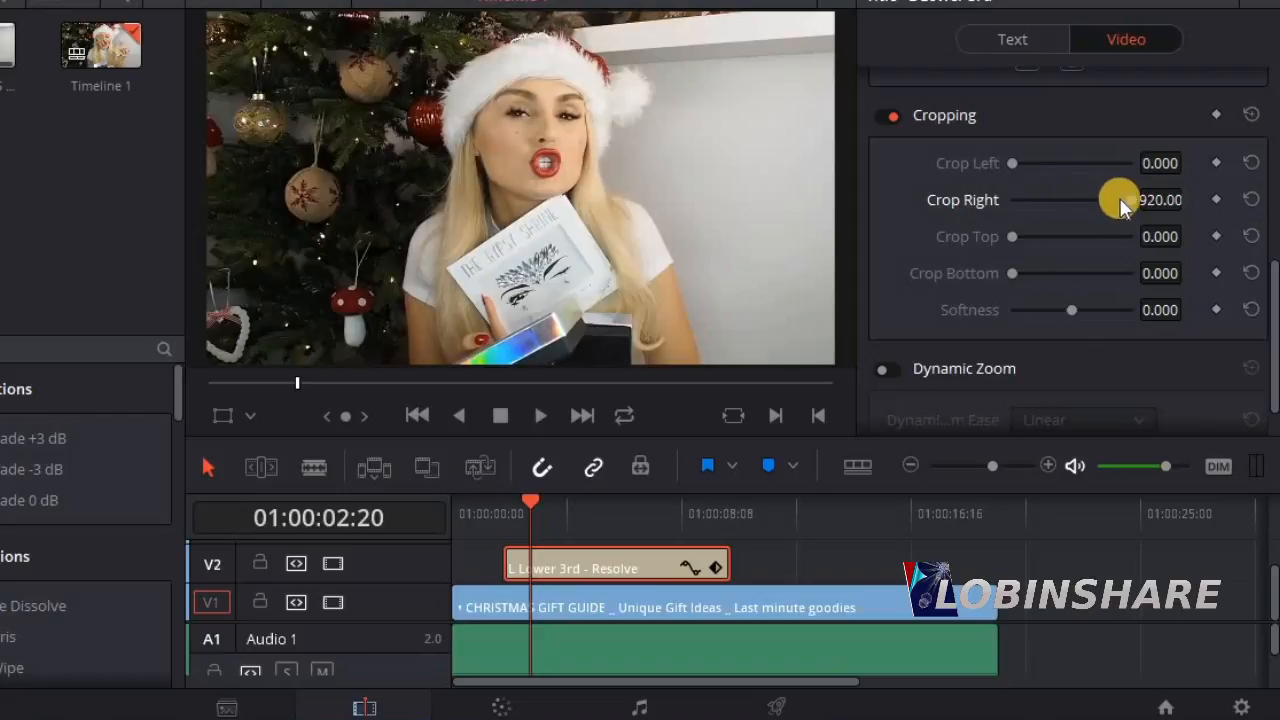
drag(1135, 205, 1003, 203)
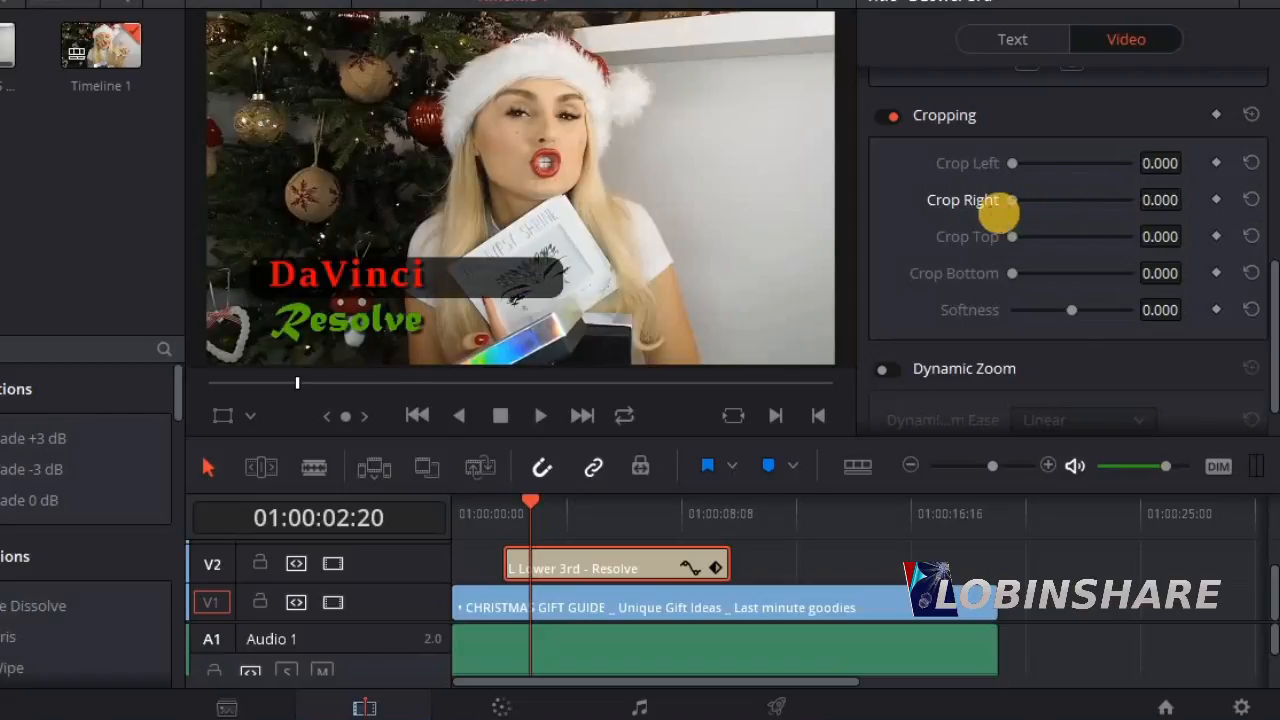
Try hiding the title with full Crop Right at 01:00:09:04, then return Crop Right to 0 at 01:00:10:04
click(705, 506)
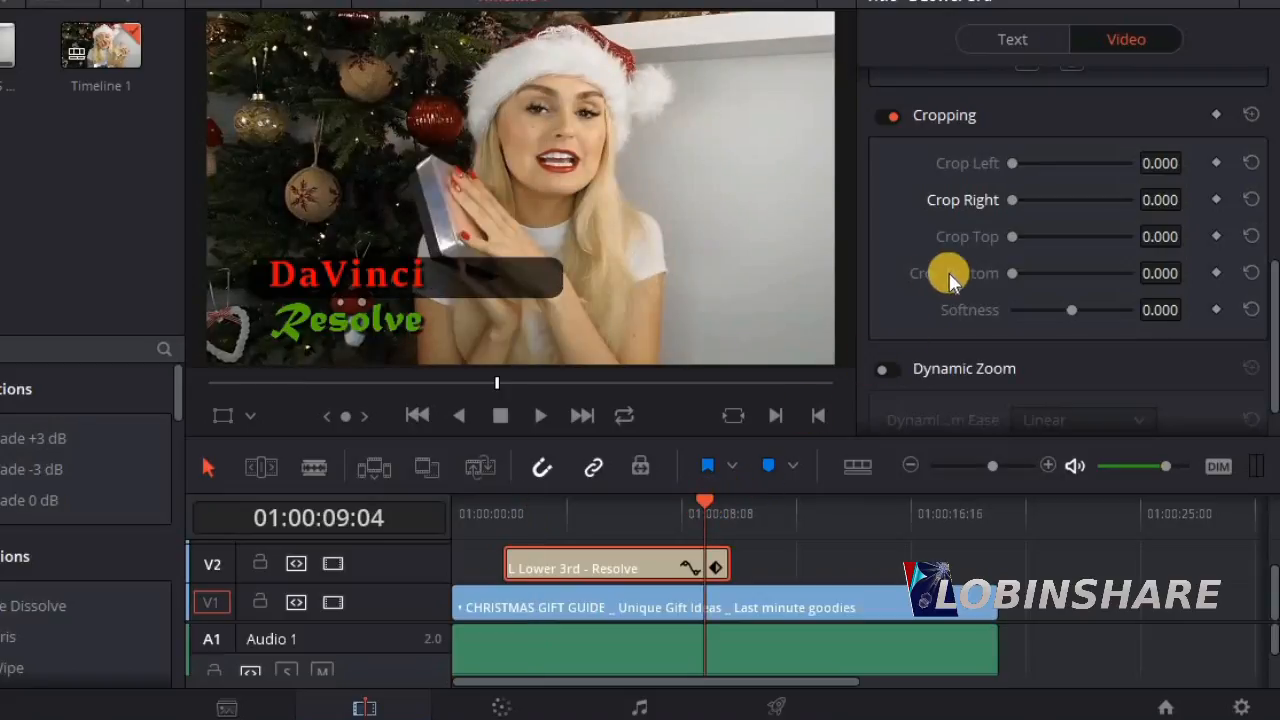
drag(1015, 203, 1157, 214)
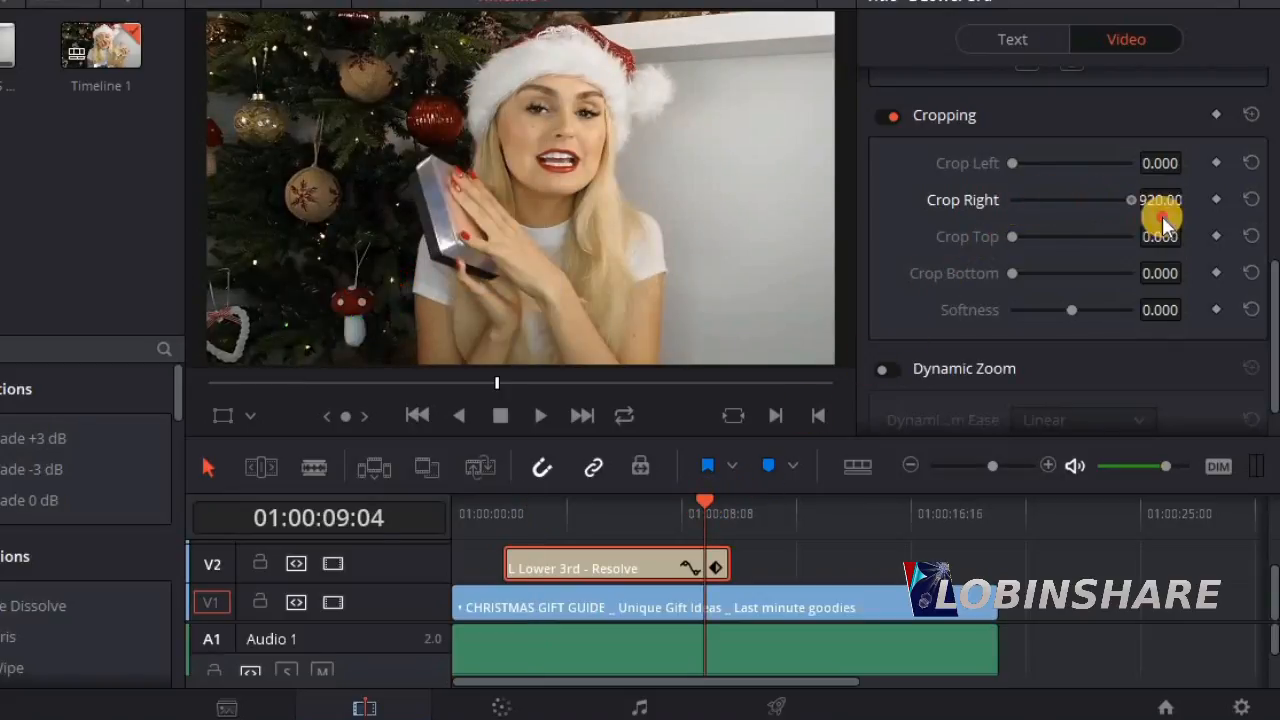
click(728, 505)
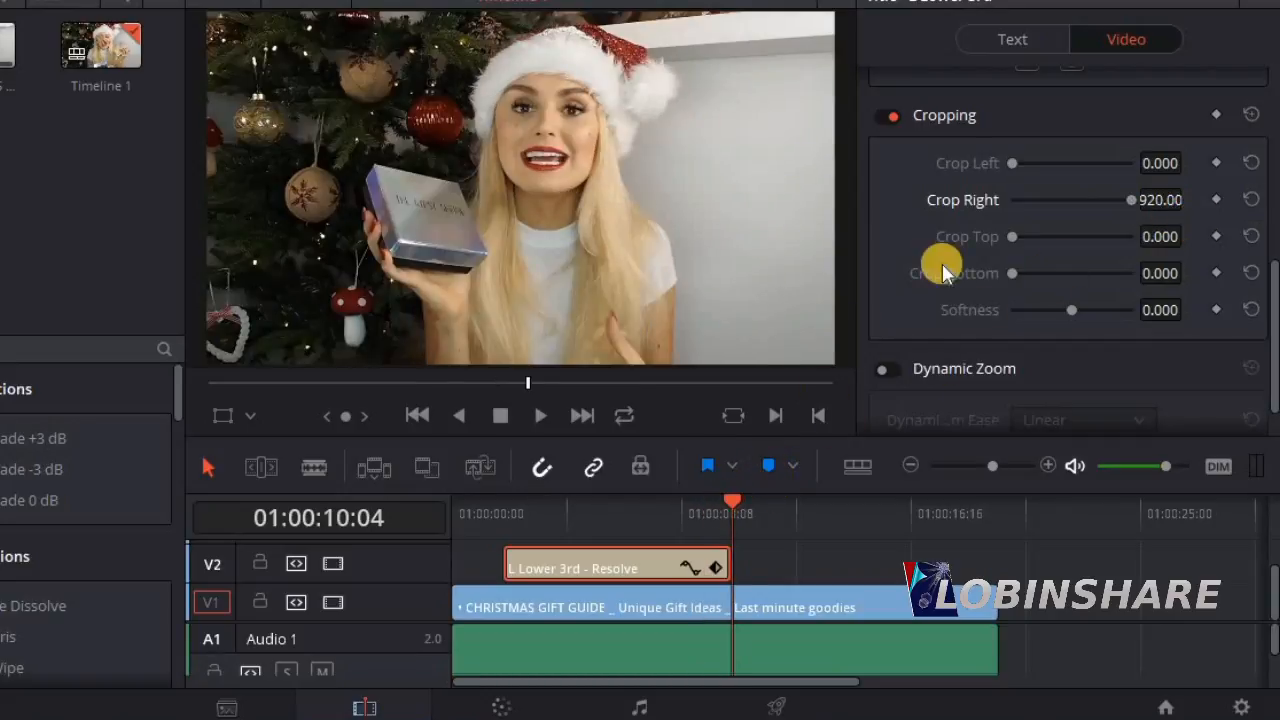
drag(1133, 200, 1006, 206)
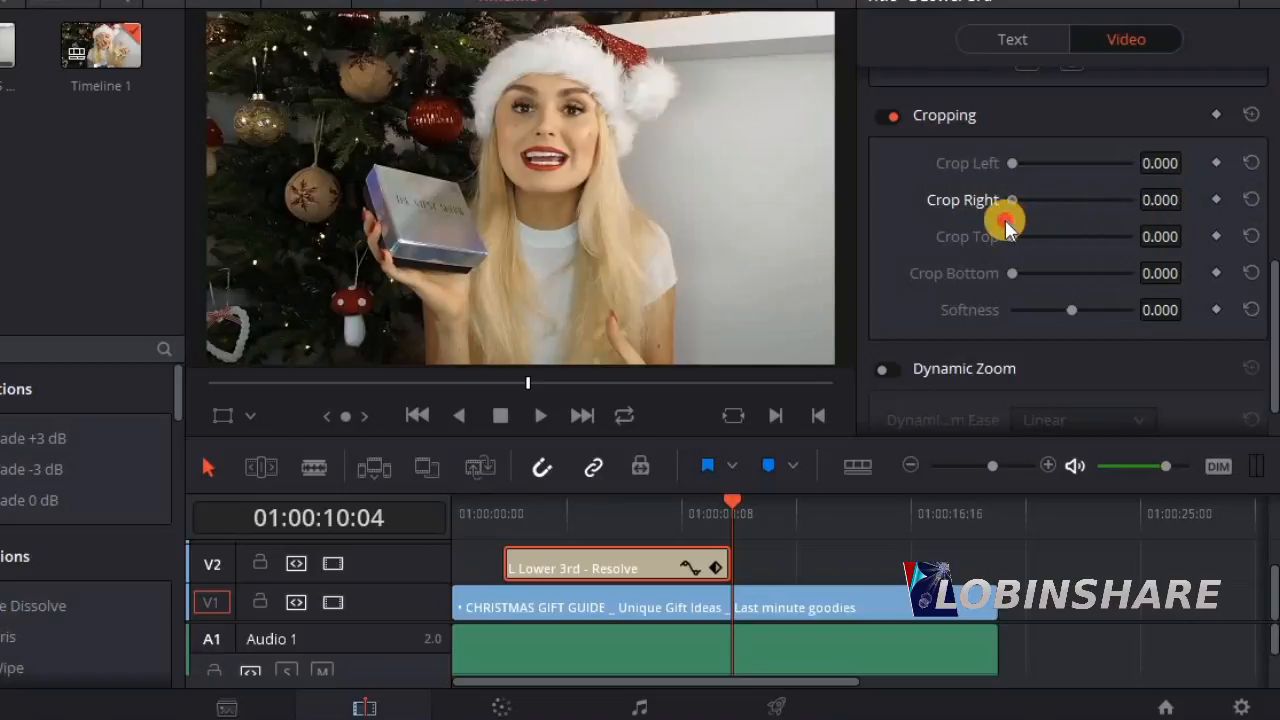
Add a Crop Right keyframe at the title's start, 01:00:01:21, with the crop at its maximum to hide the title
click(508, 505)
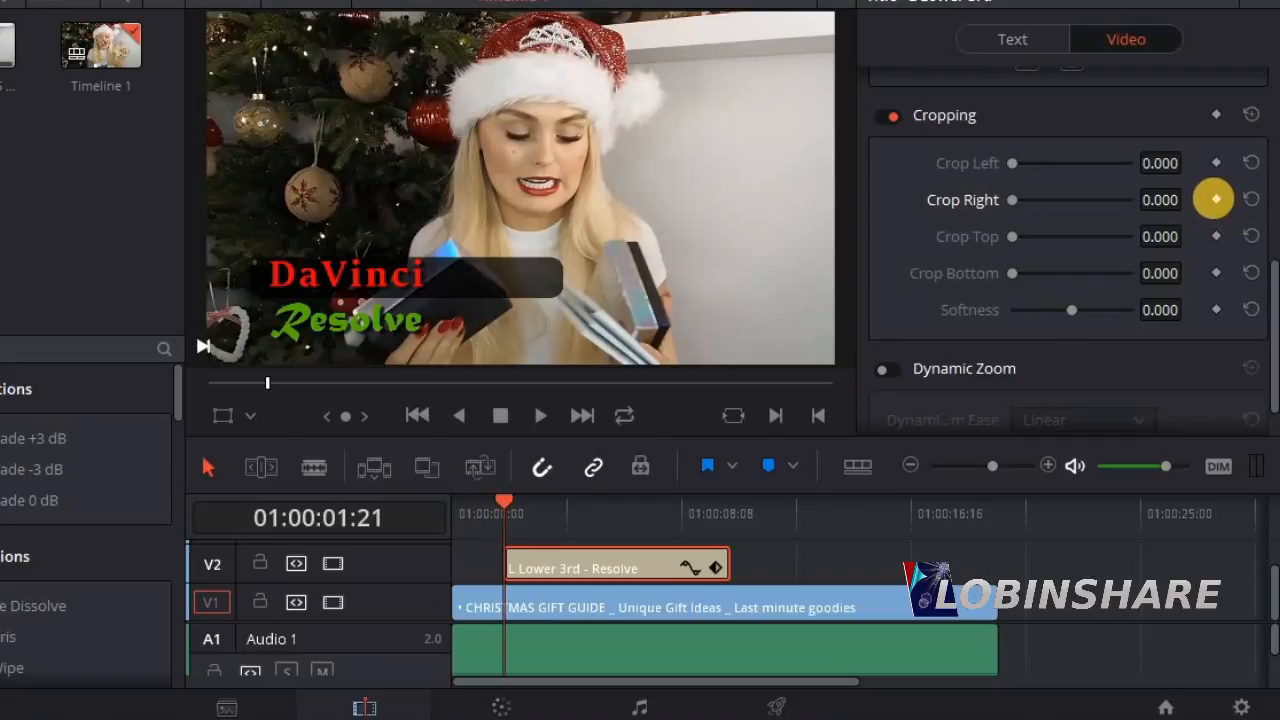
click(1216, 199)
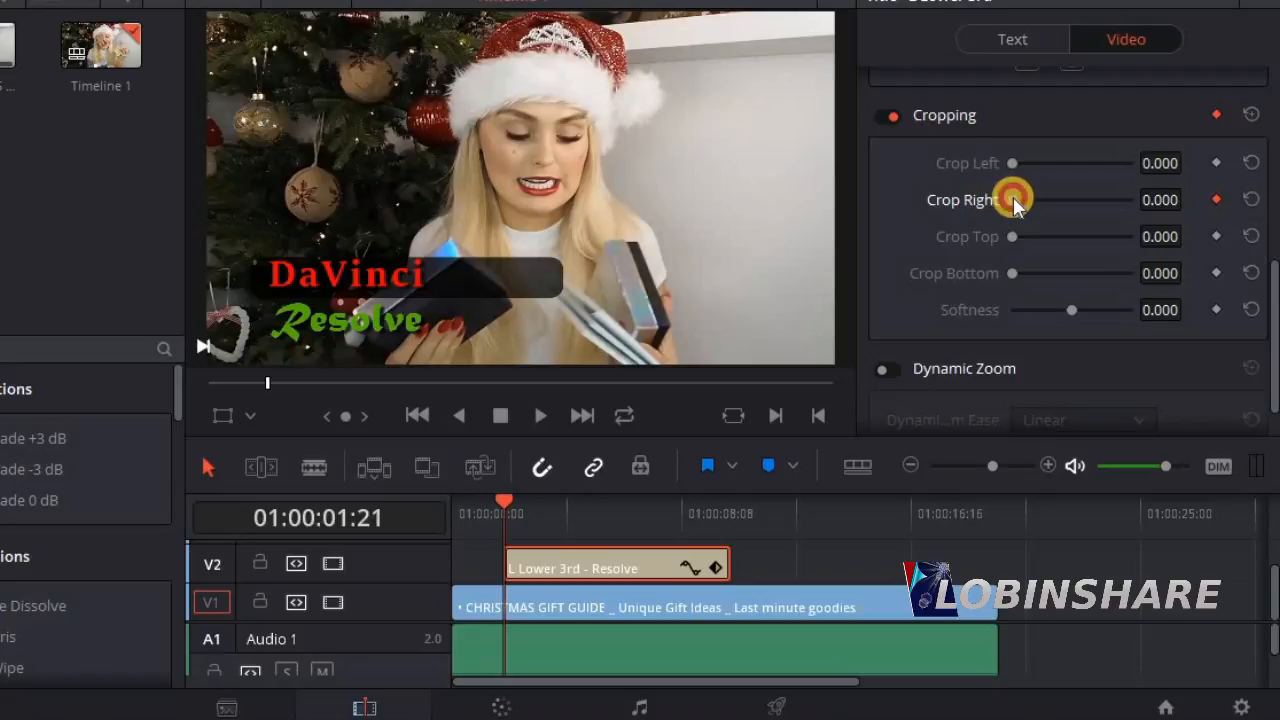
drag(1013, 200, 1085, 207)
drag(1143, 216, 1166, 222)
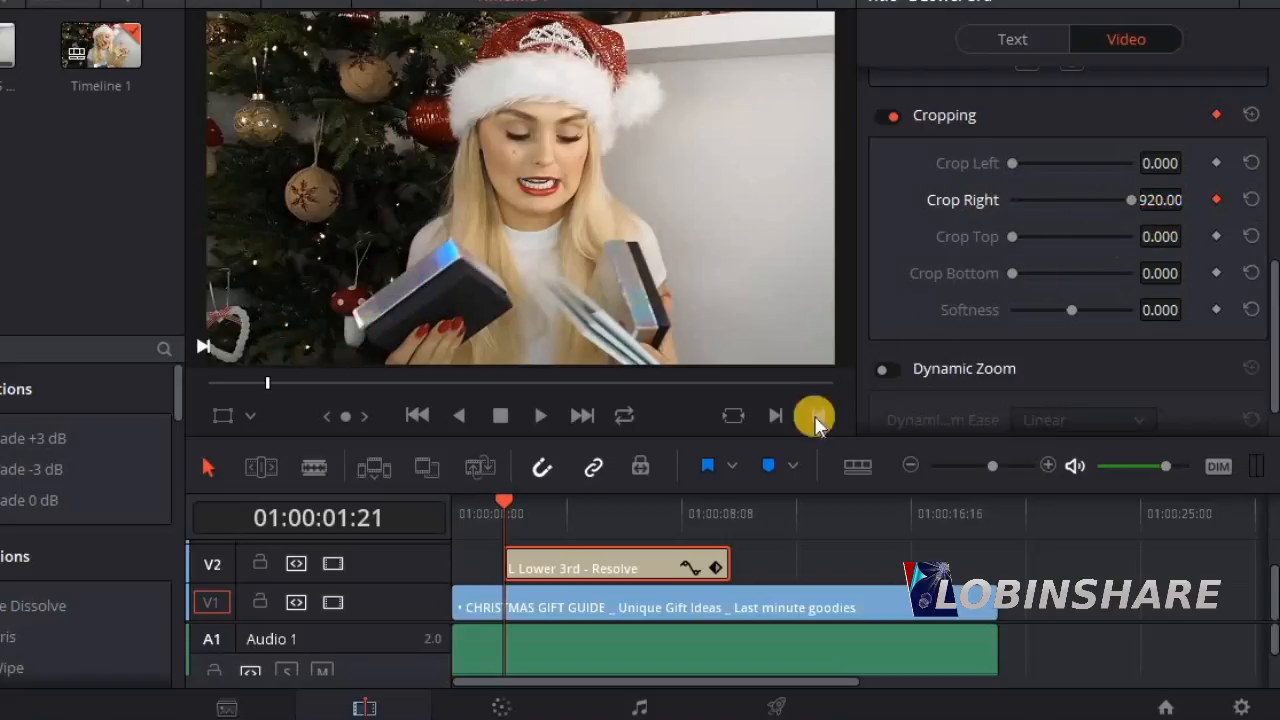
Add a Crop Right keyframe at 01:00:03:02 with a value of 0 to reveal the full title
click(537, 510)
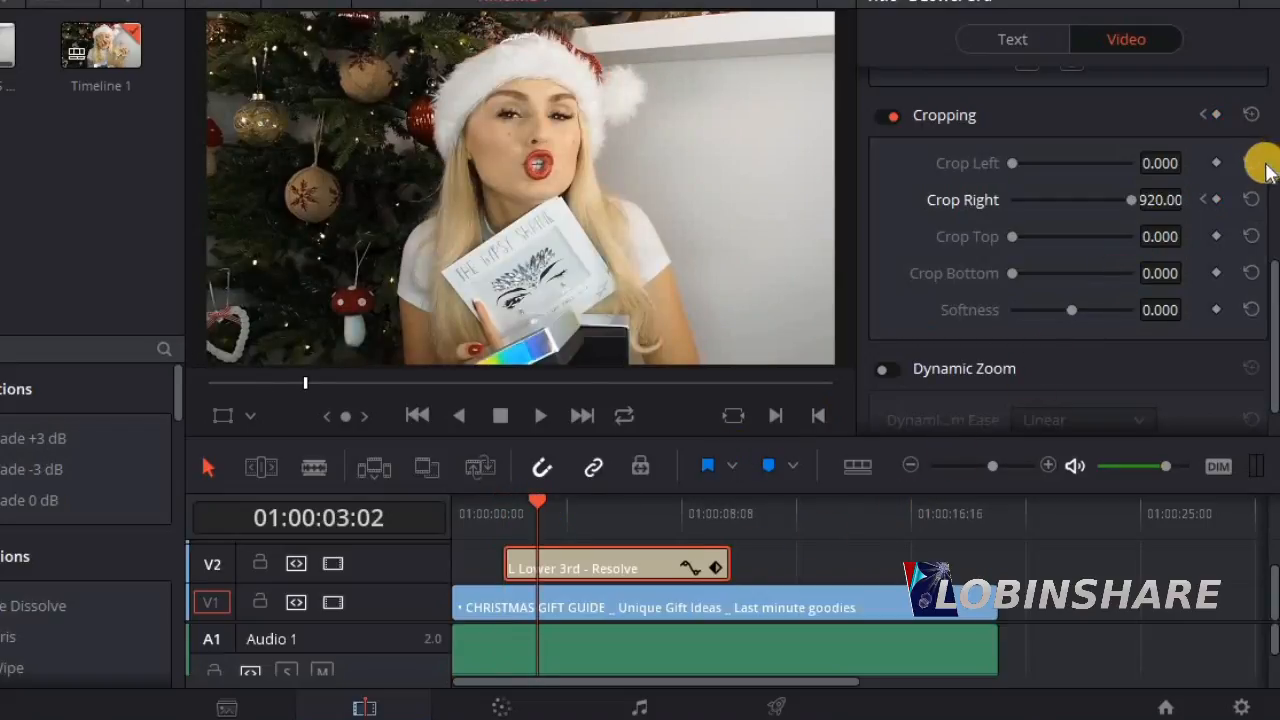
click(1218, 200)
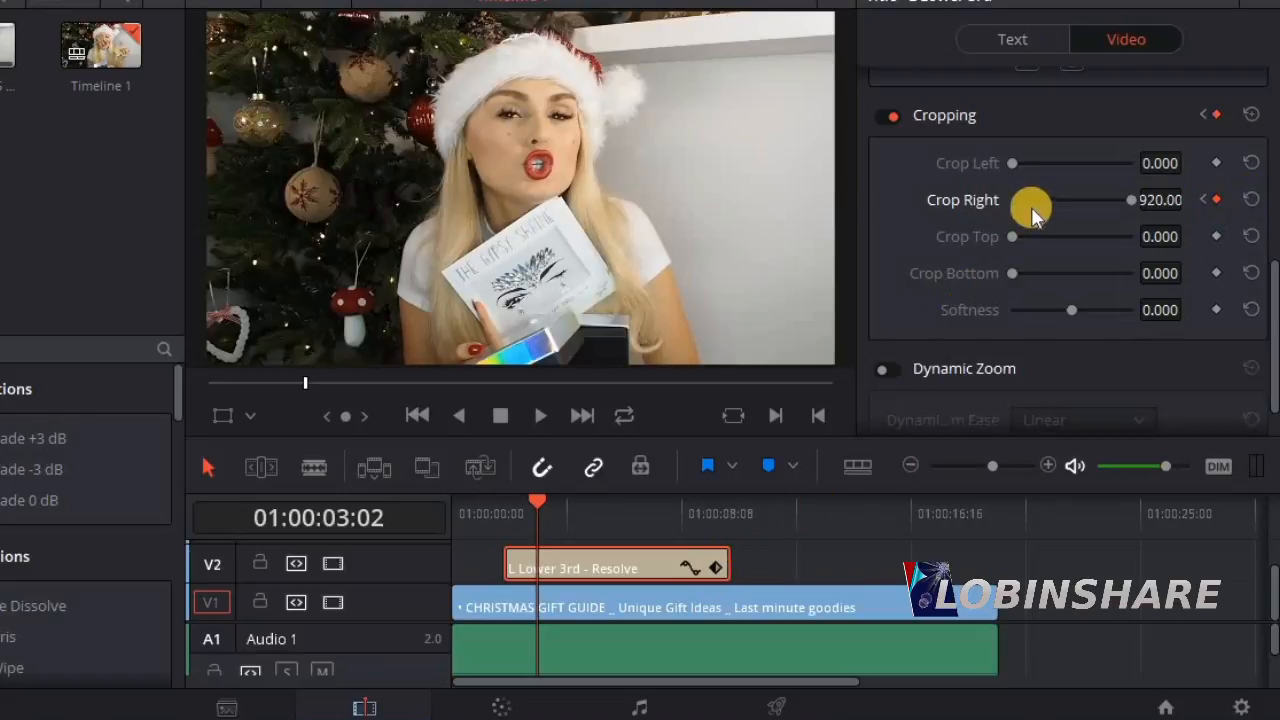
drag(1132, 203, 1007, 215)
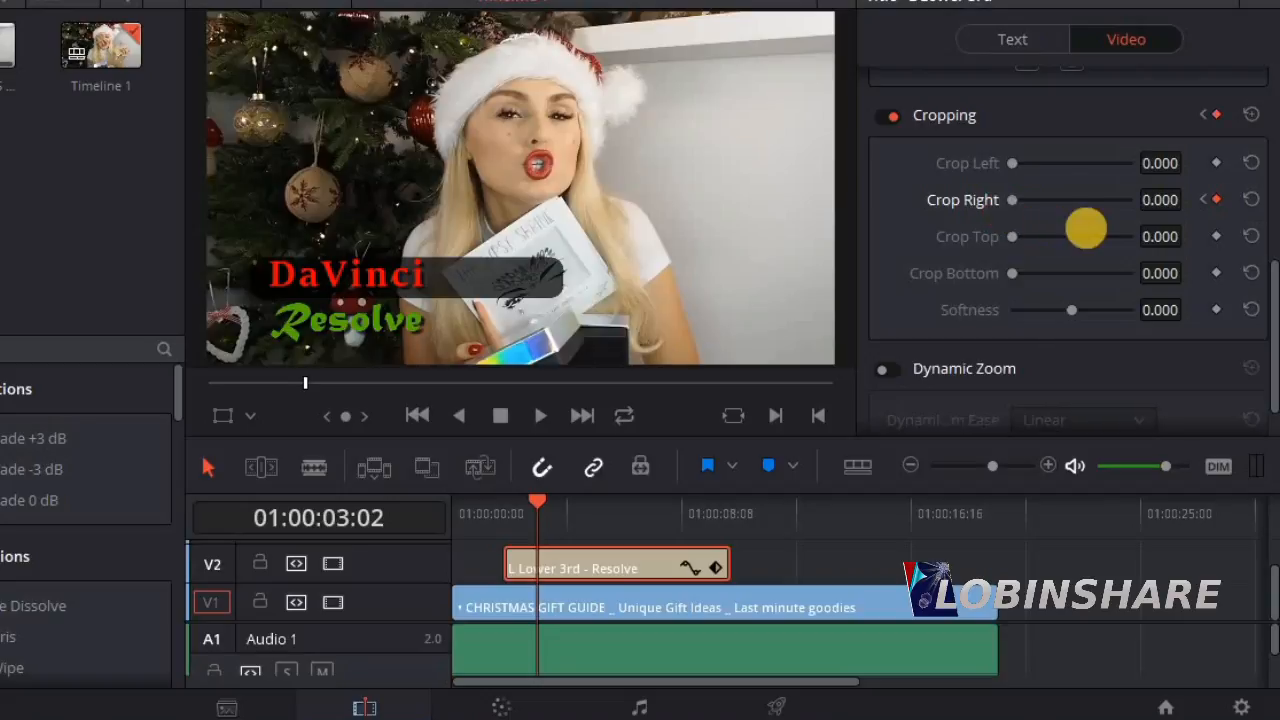
Add Crop Right keyframes to the title at 01:00:08:22 with value 0 and at 01:00:10:02 with maximum crop
click(699, 513)
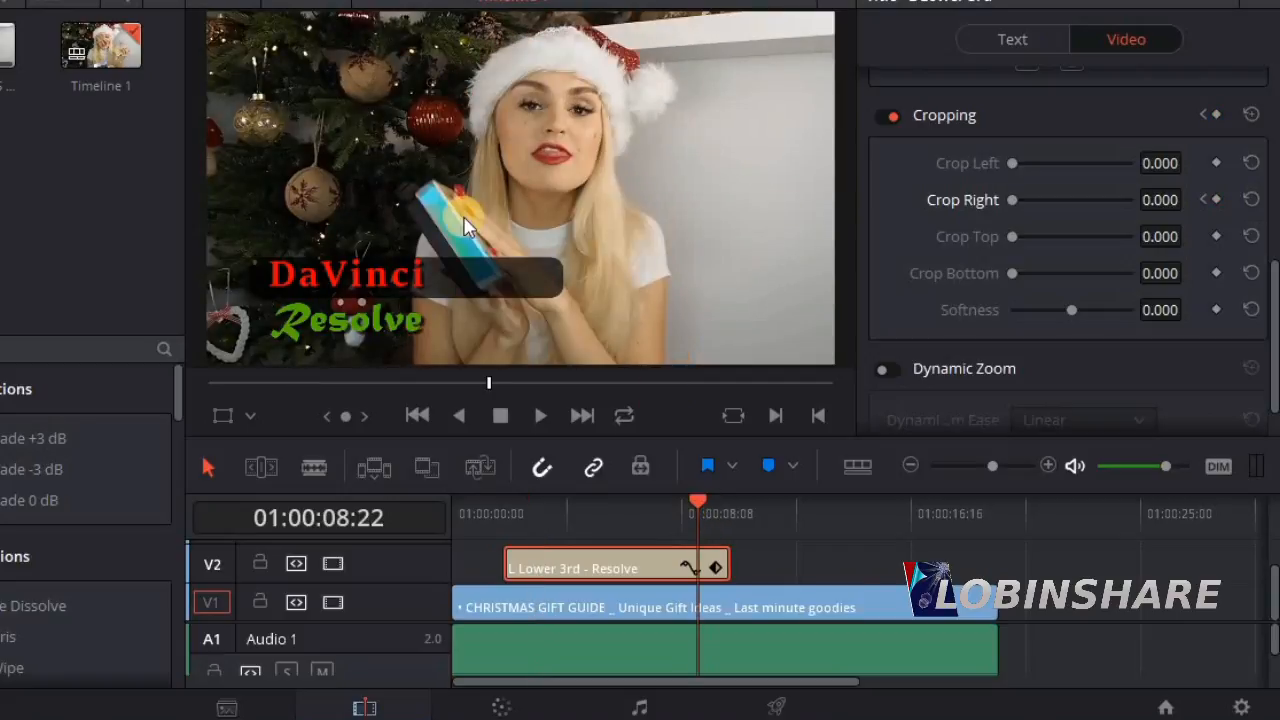
click(1218, 200)
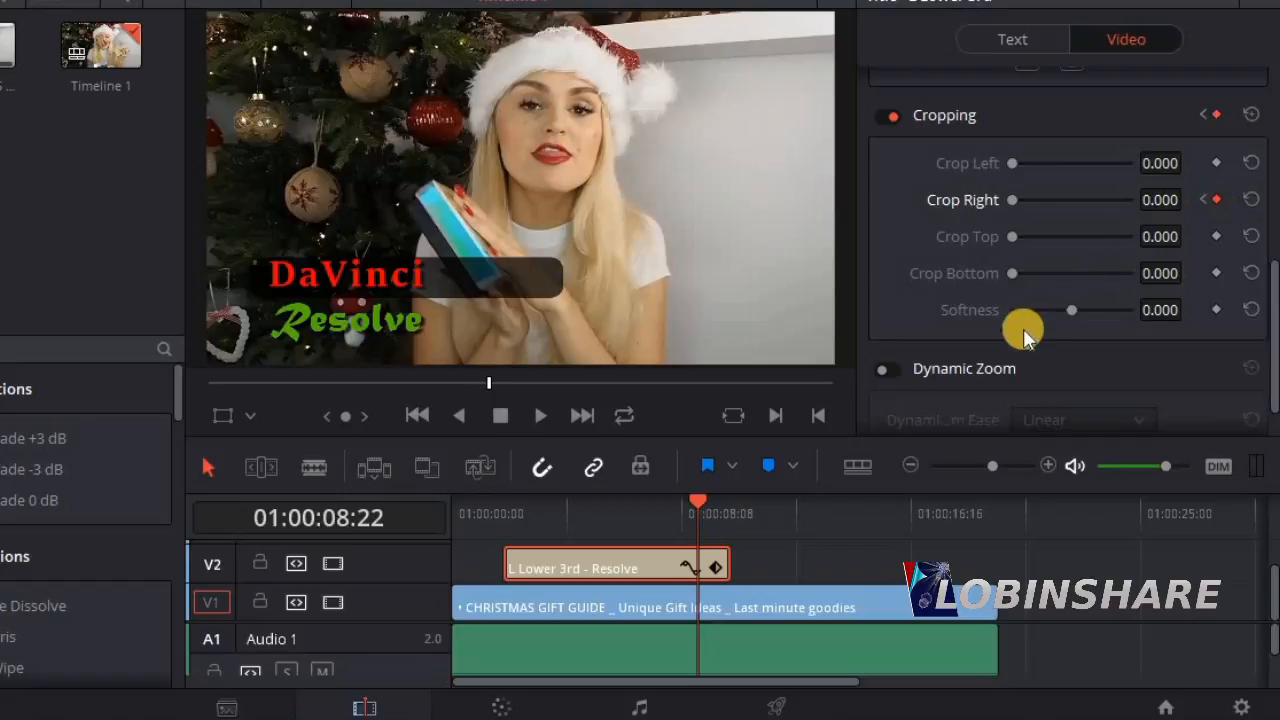
click(728, 501)
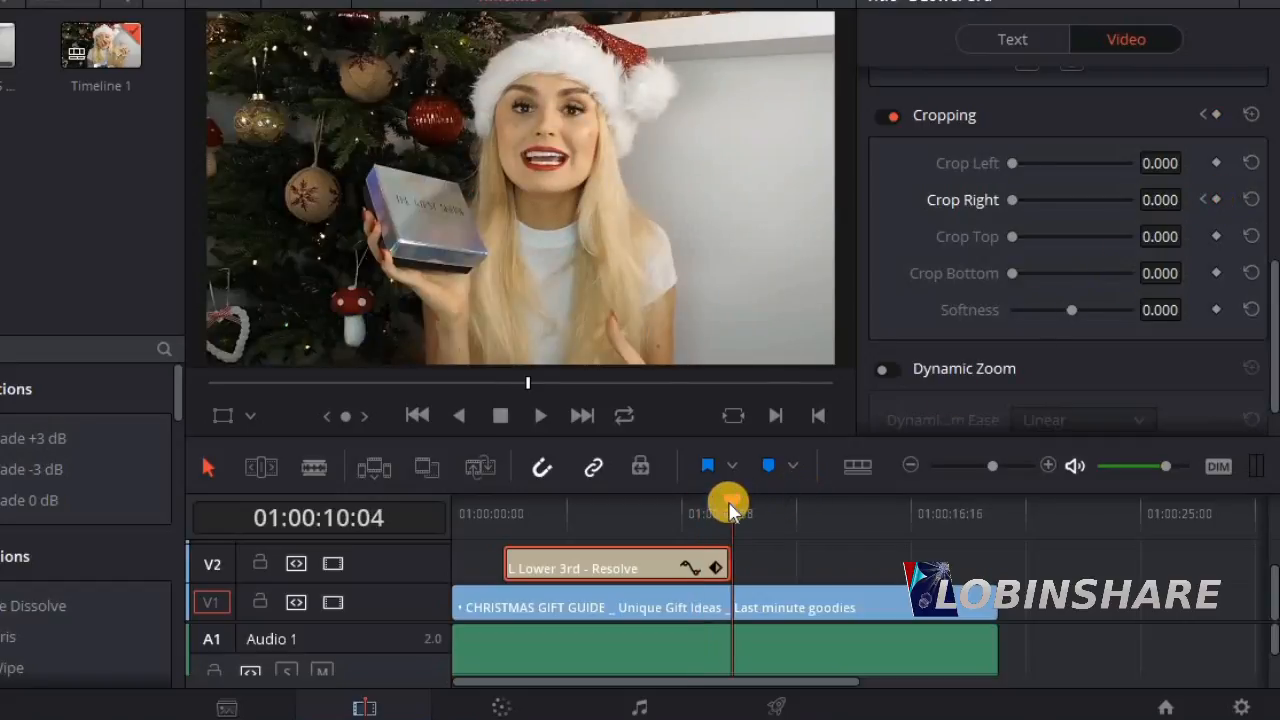
key(Left)
key(Left)
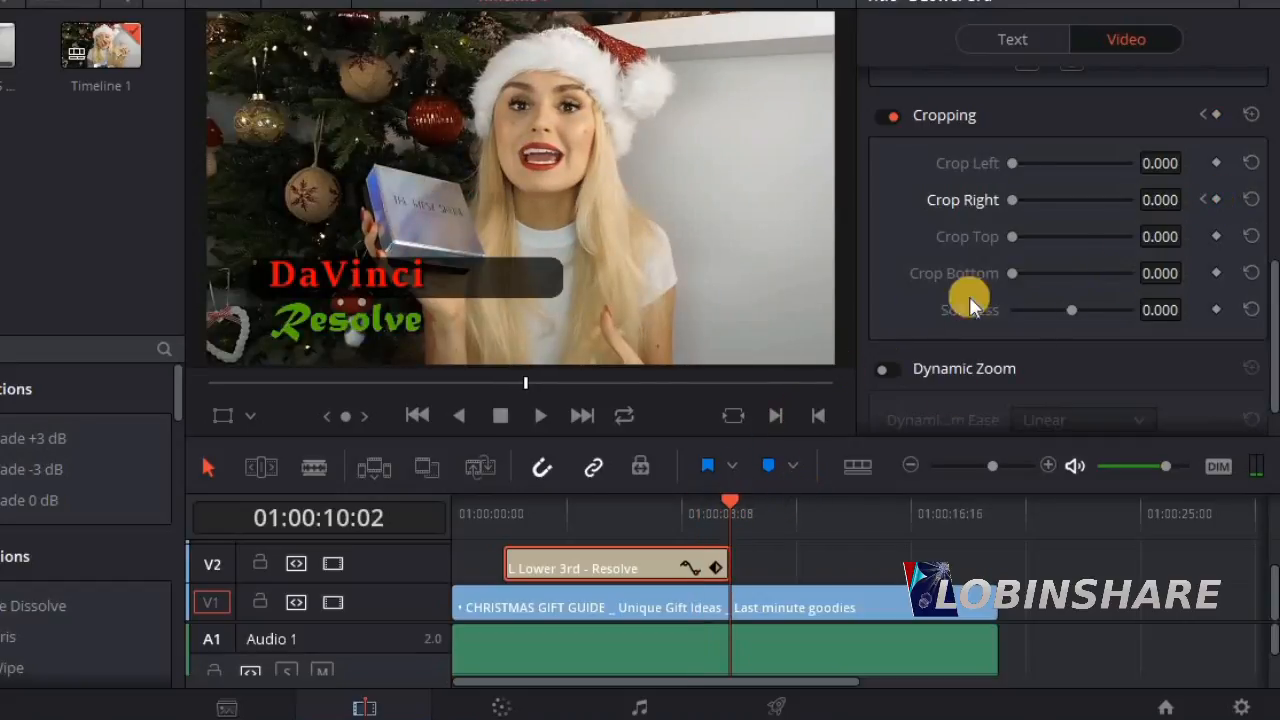
click(1218, 200)
drag(1015, 201, 1133, 202)
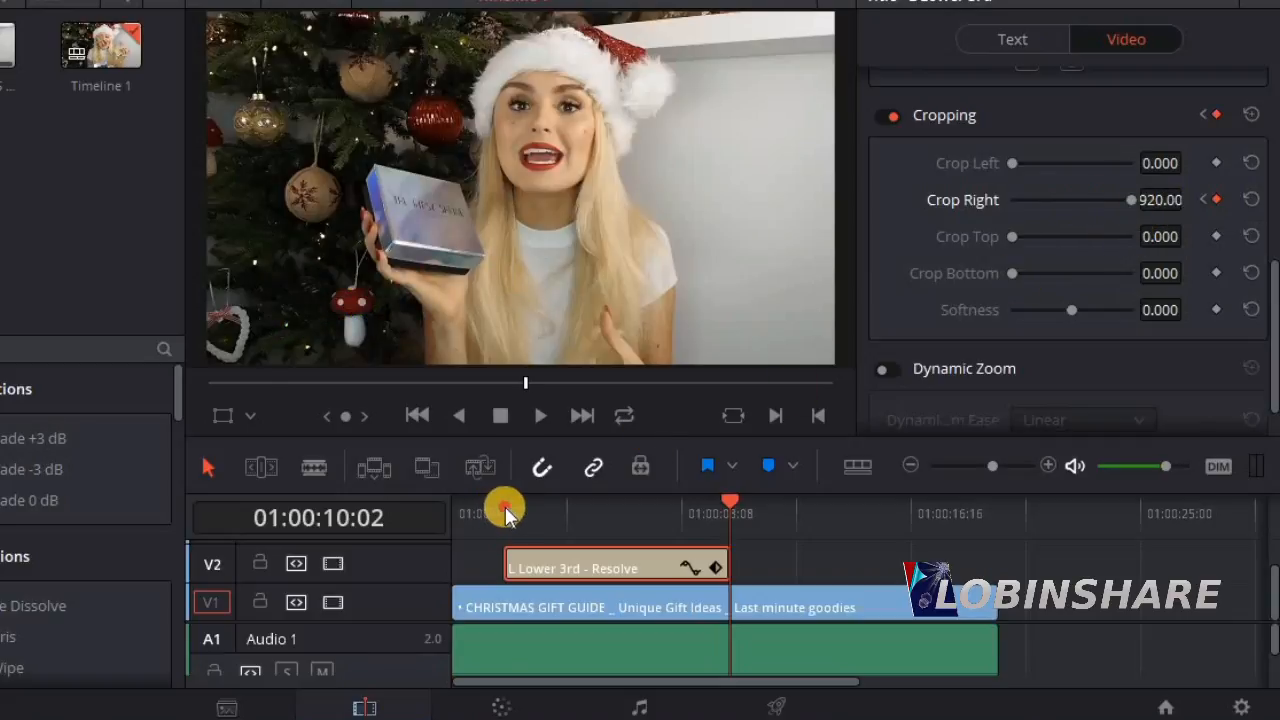
Scrub through the title's reveal and exit, and step back through its Crop Right keyframes to the title's start
drag(505, 513, 530, 508)
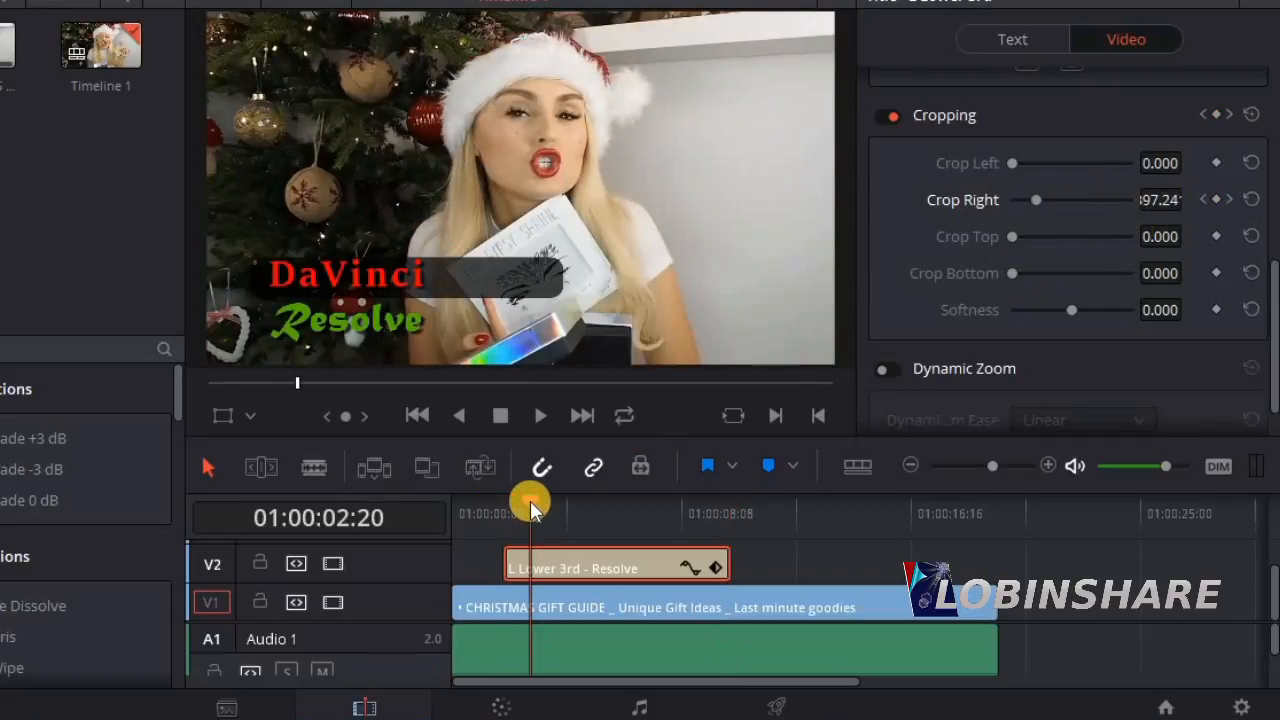
click(693, 507)
drag(708, 508, 730, 508)
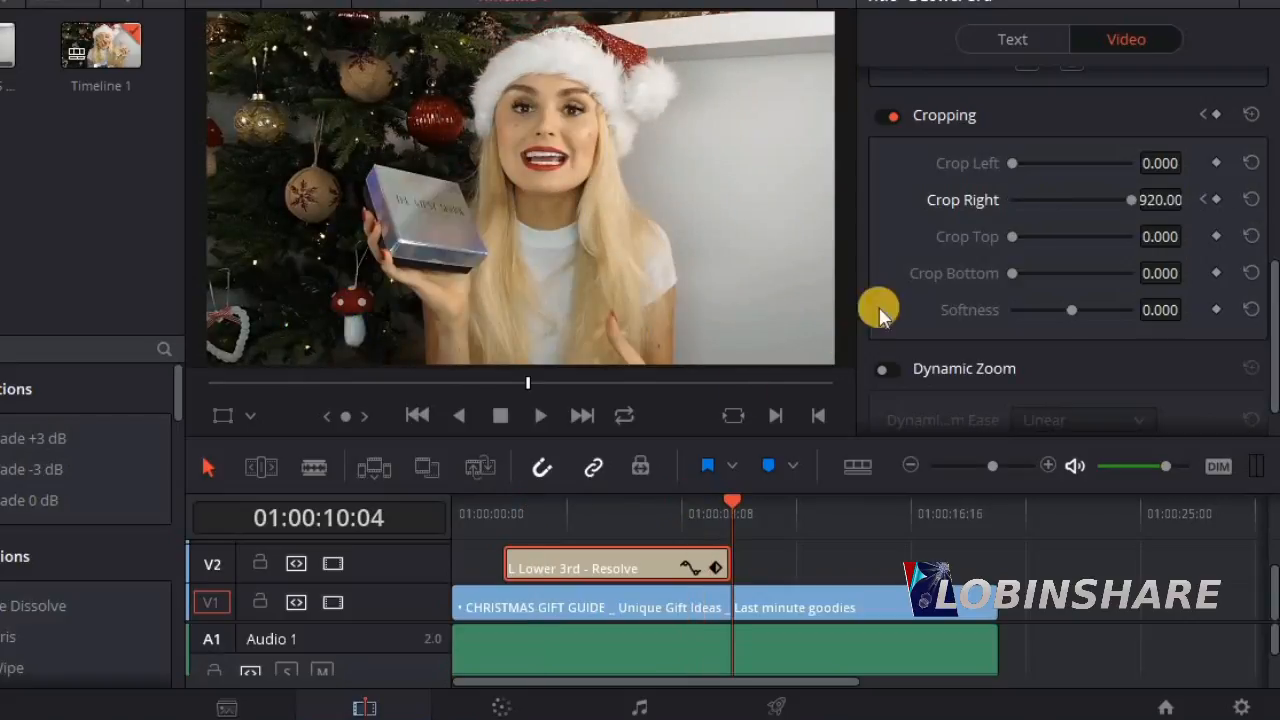
click(1203, 200)
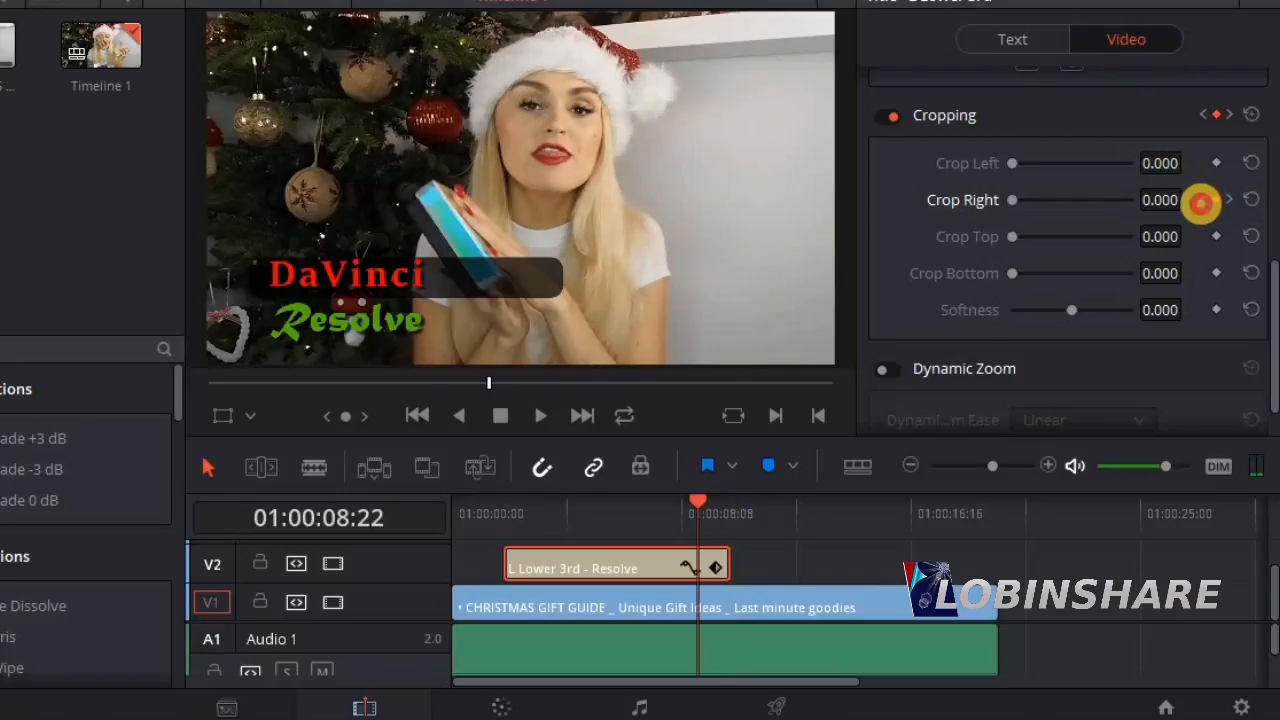
click(1201, 200)
click(1201, 200)
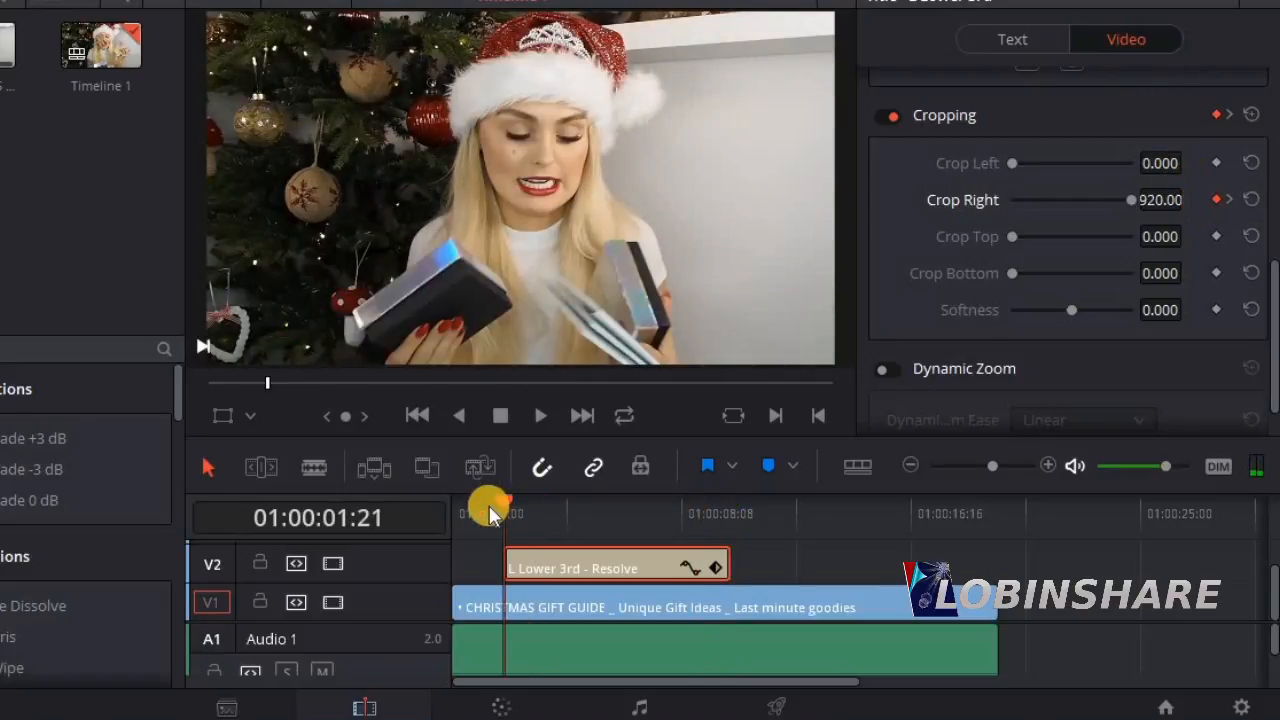
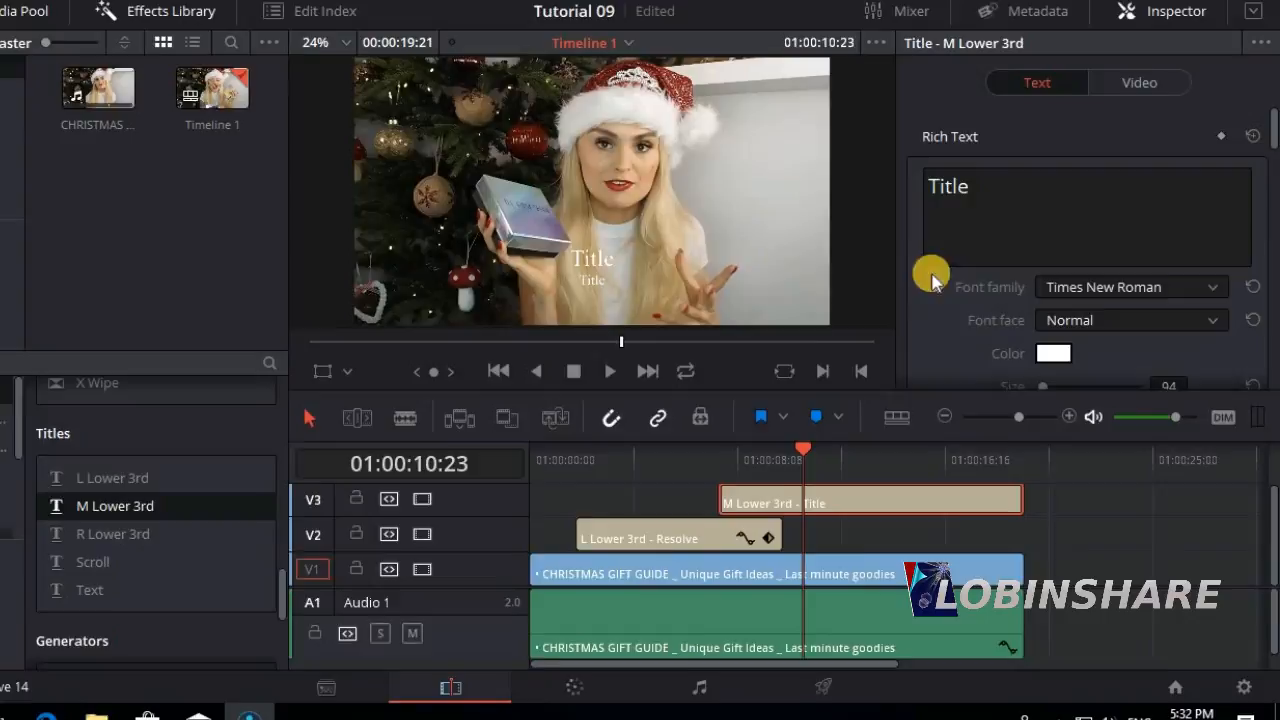
Change the M Lower 3rd title's first line to "Titles and Text" in the Sitka Text font with the Italic face
text(s and Text)
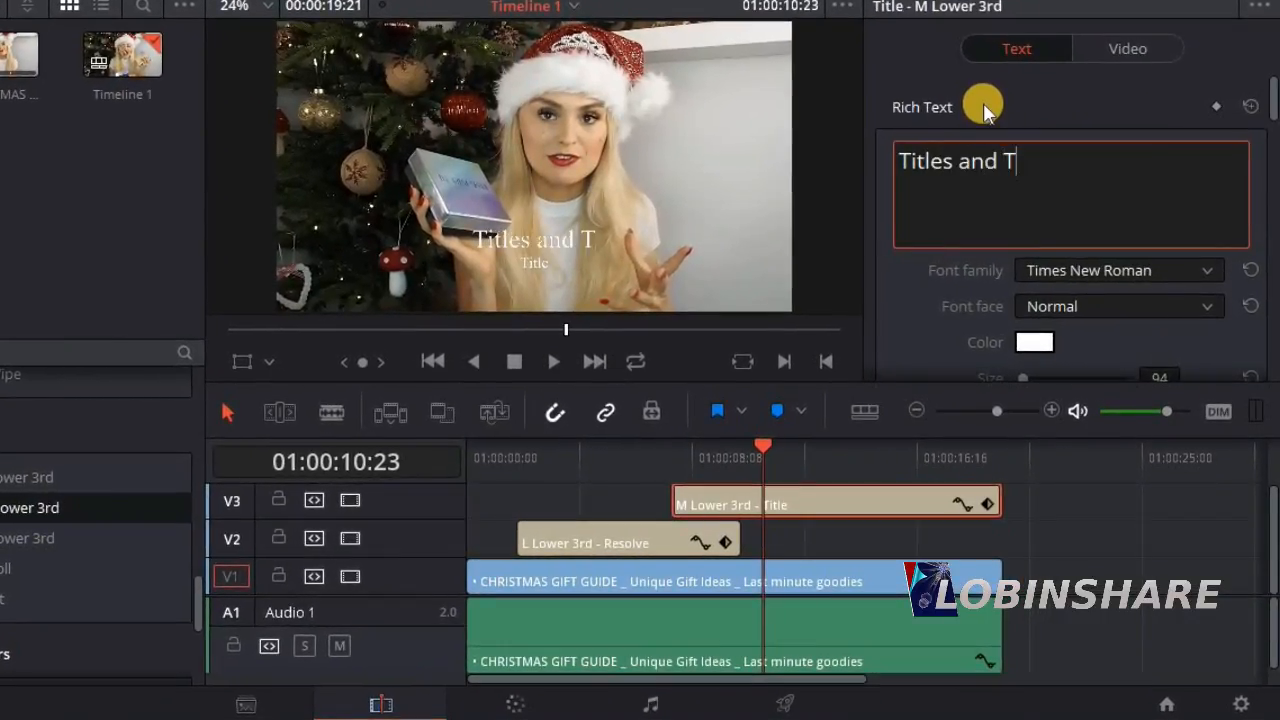
click(1172, 268)
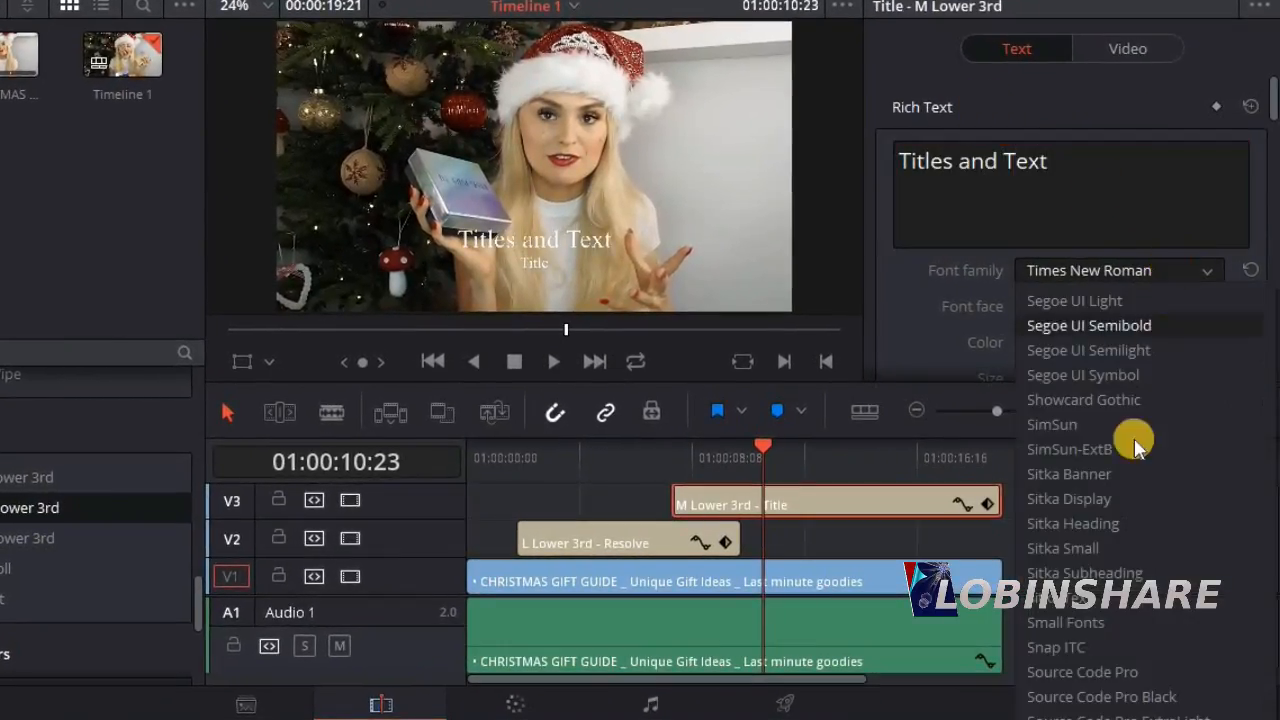
click(1097, 600)
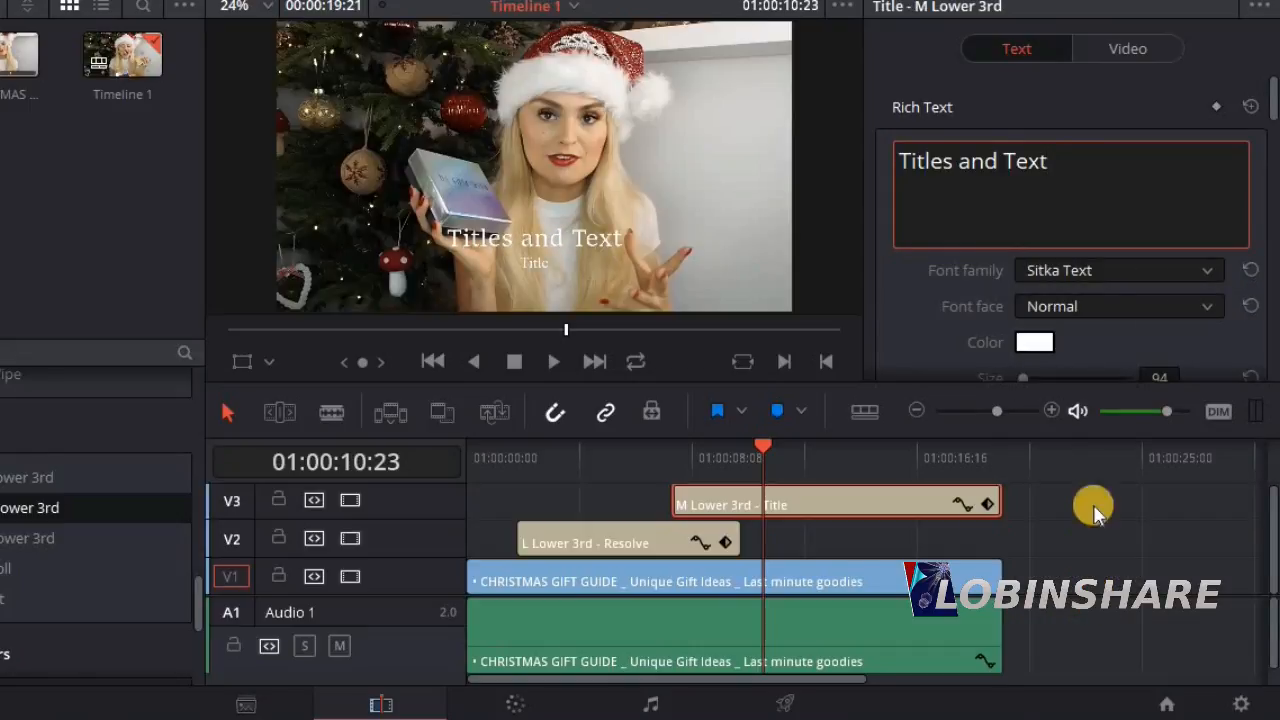
click(1112, 306)
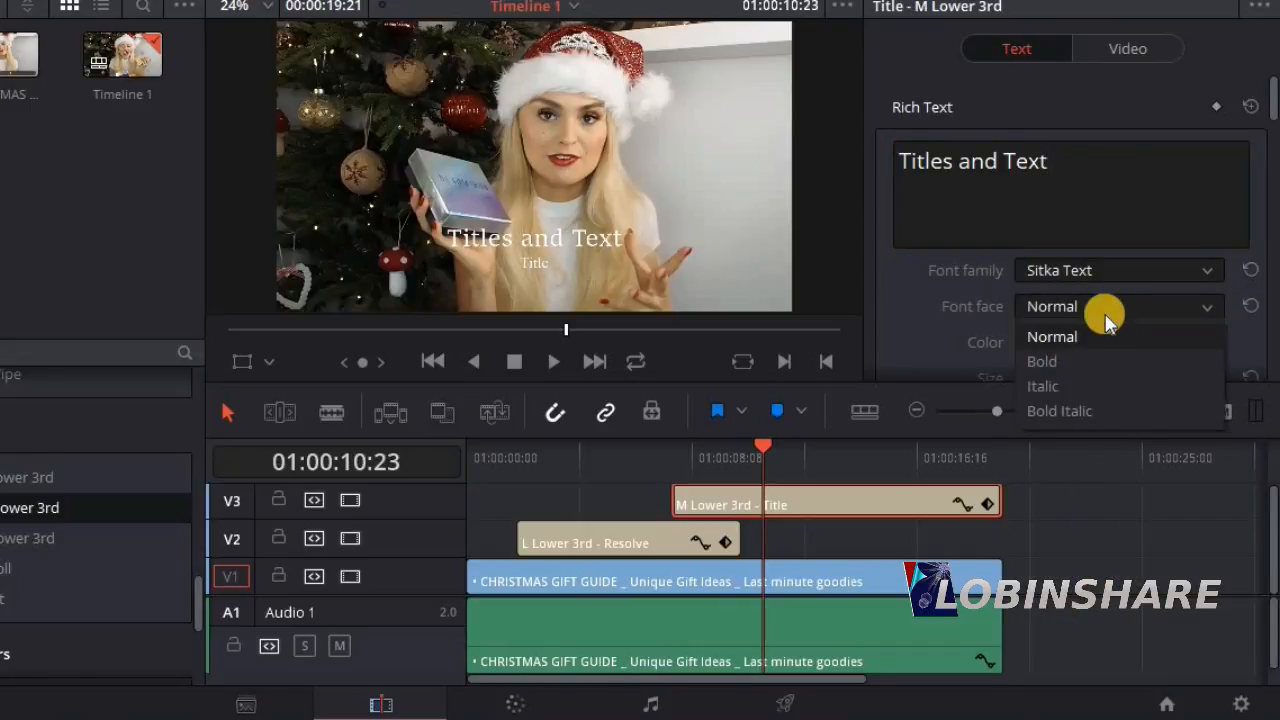
click(1091, 384)
Keep the first text line white and set its size to 136
drag(1273, 110, 1273, 148)
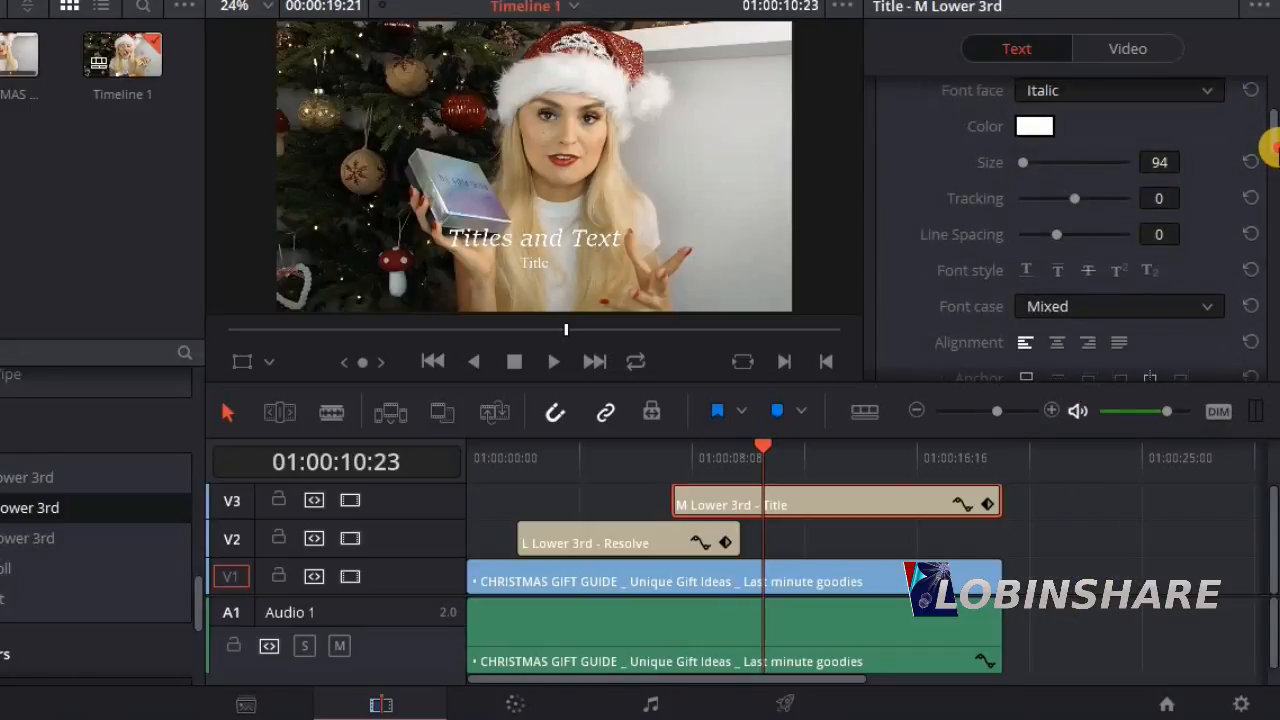
click(1035, 126)
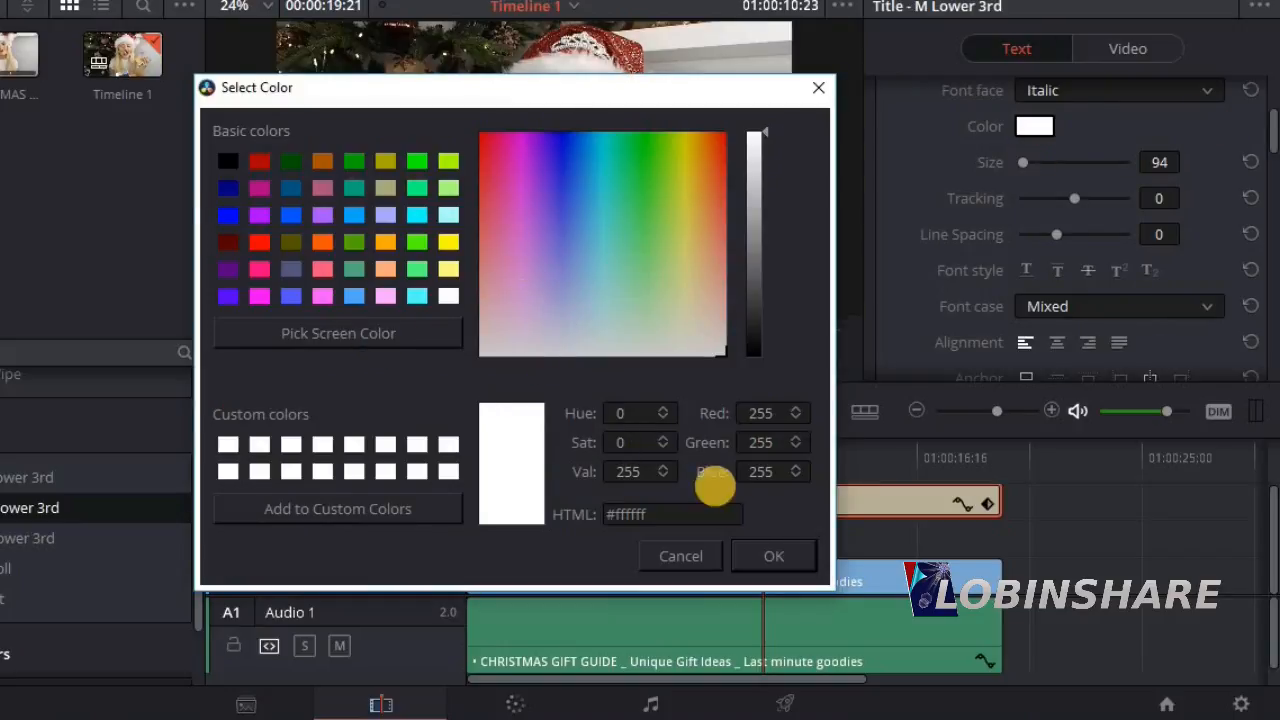
click(760, 553)
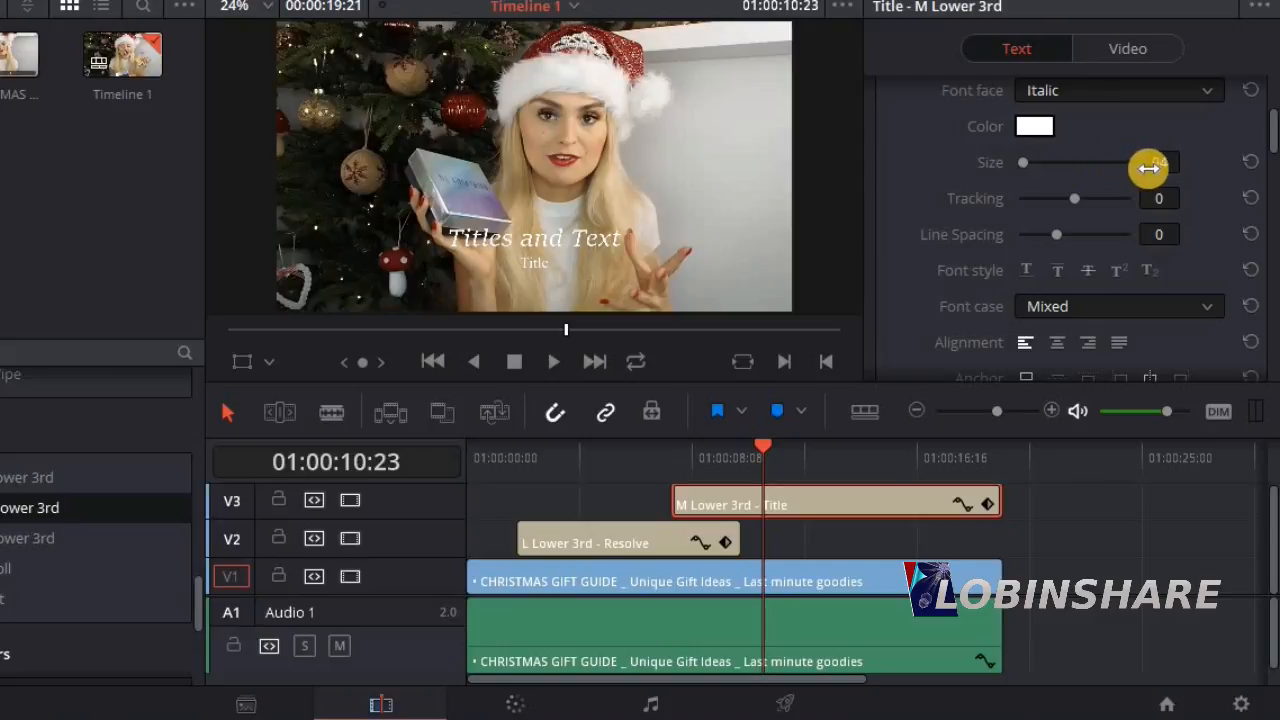
drag(1148, 168, 1197, 169)
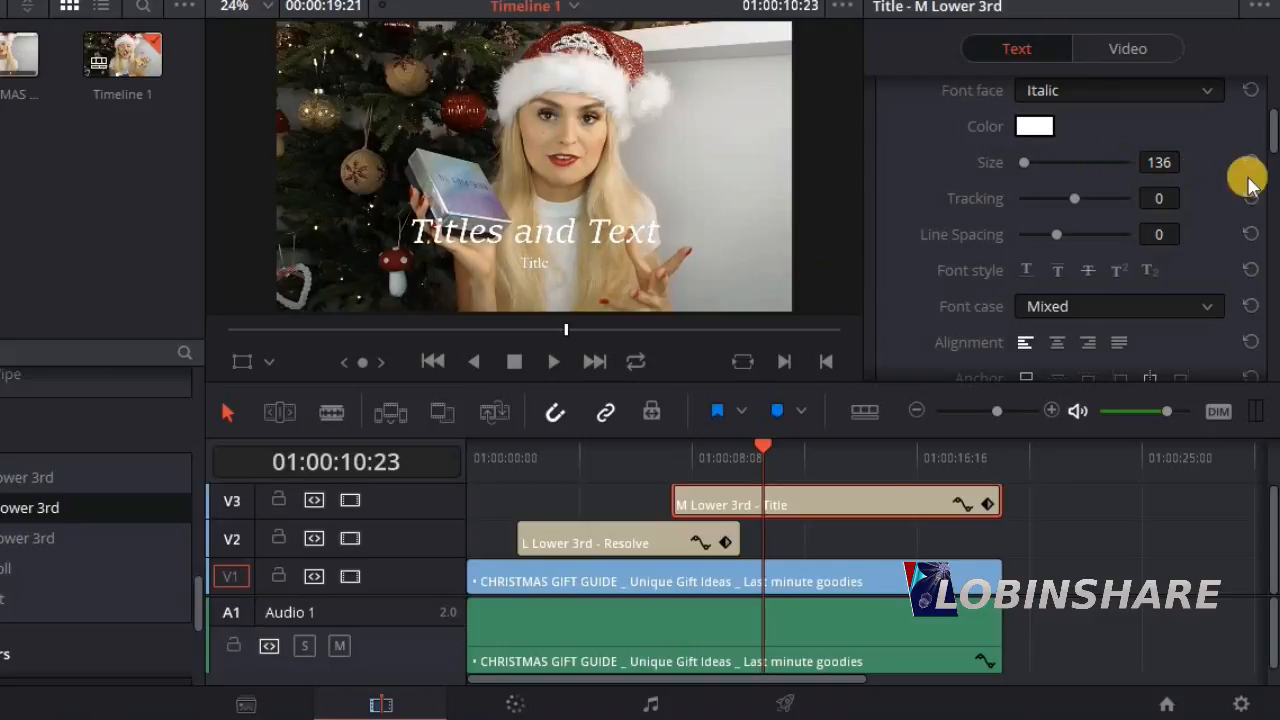
Replace the M Lower 3rd title's second line with "How to apply"
drag(1272, 134, 1274, 197)
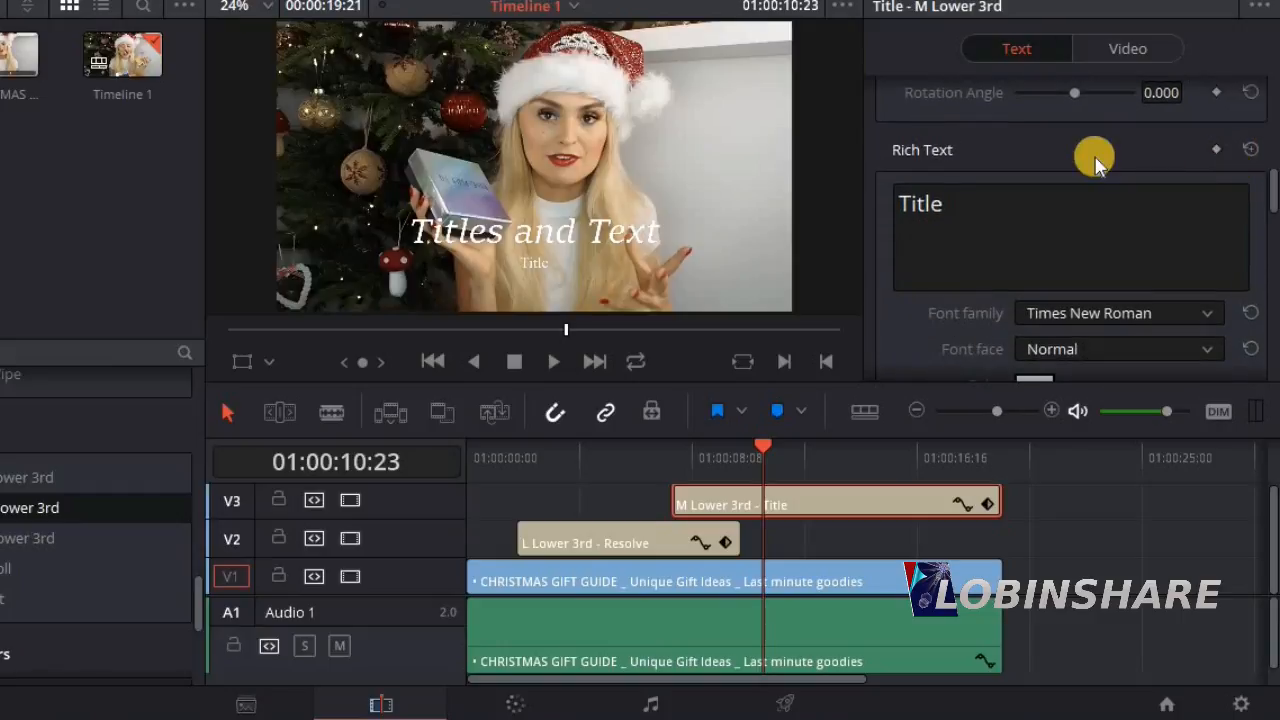
click(1013, 196)
key(ctrl+a)
text(how to app)
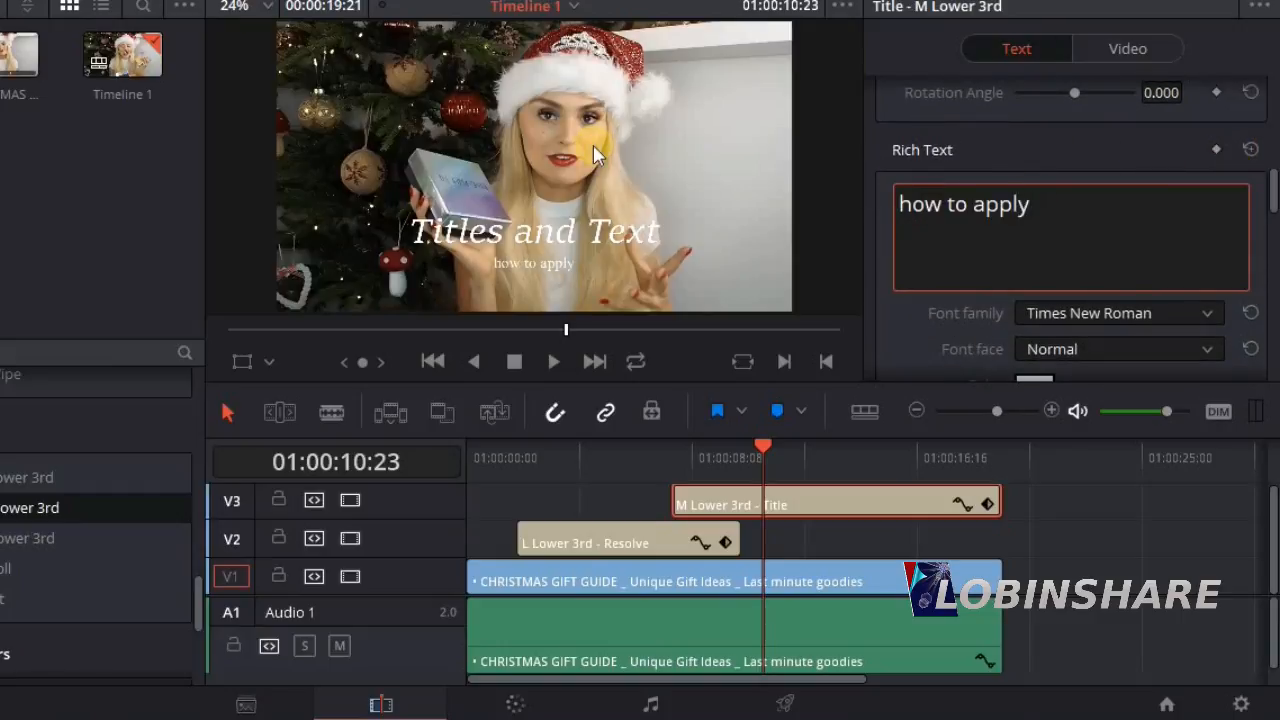
Format the second text line in dark green #005500, size 129, with the Bold Italic font face
drag(1273, 193, 1275, 228)
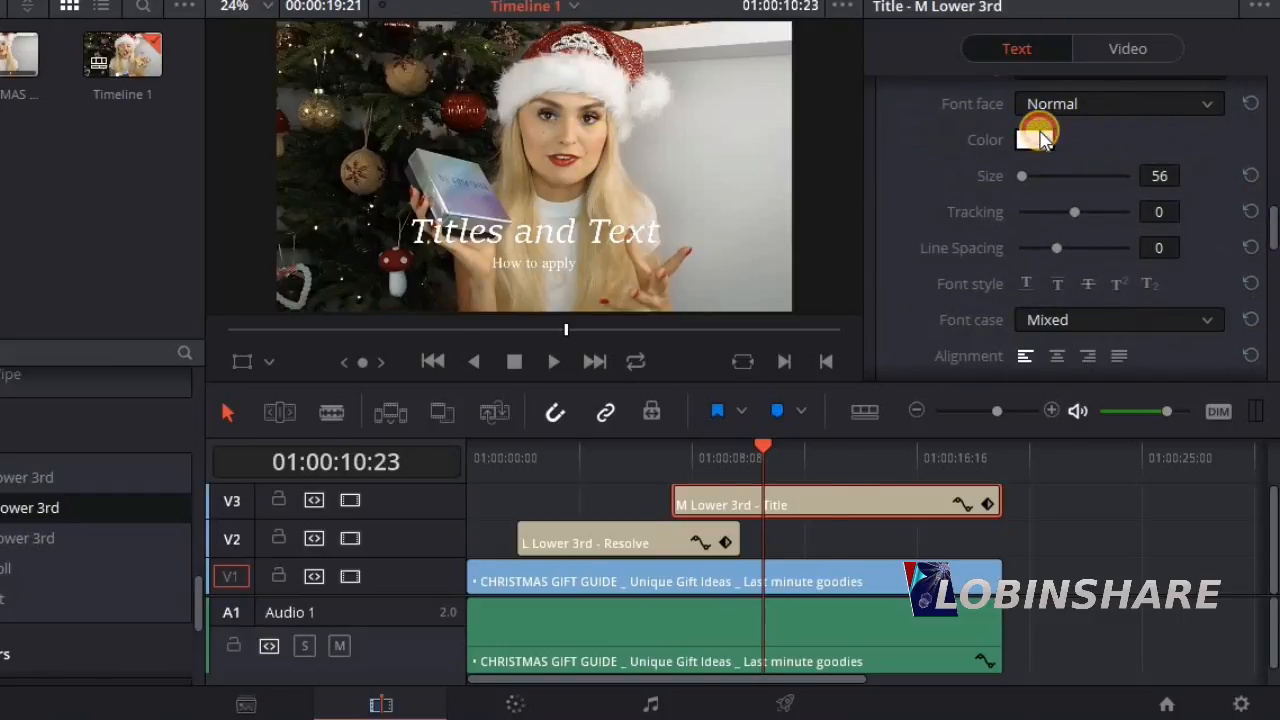
click(1037, 139)
click(290, 160)
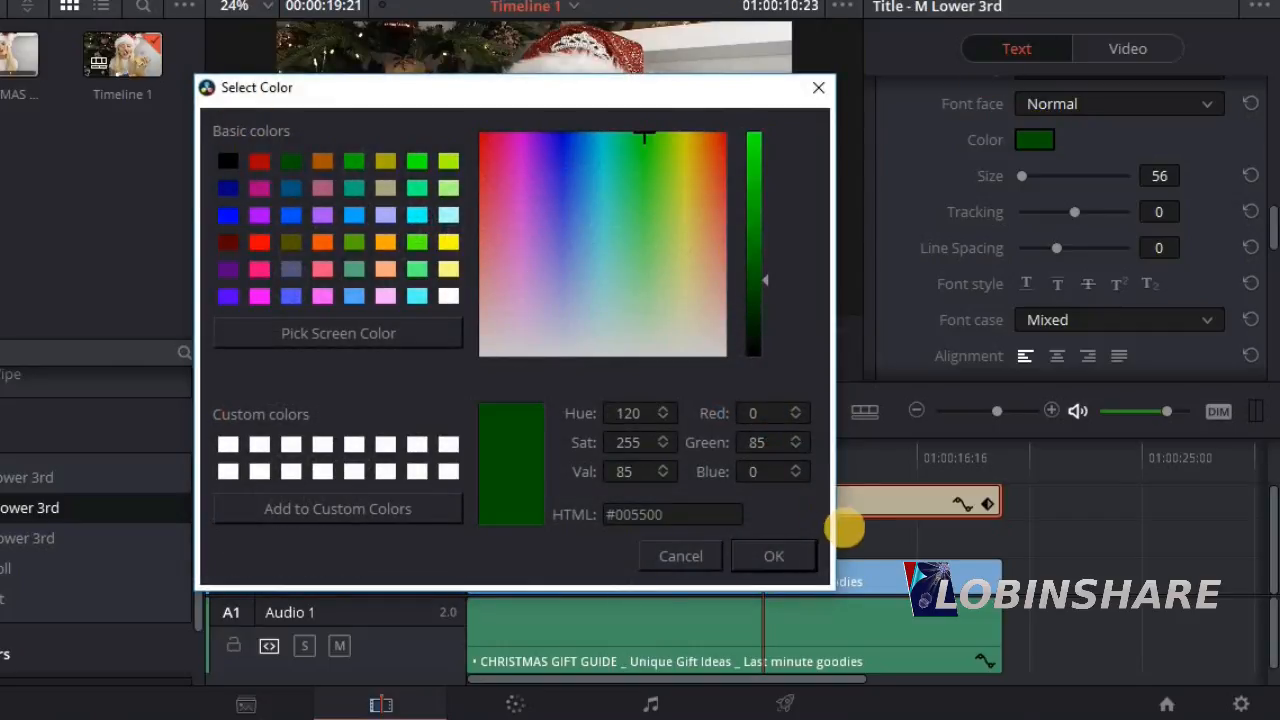
click(790, 555)
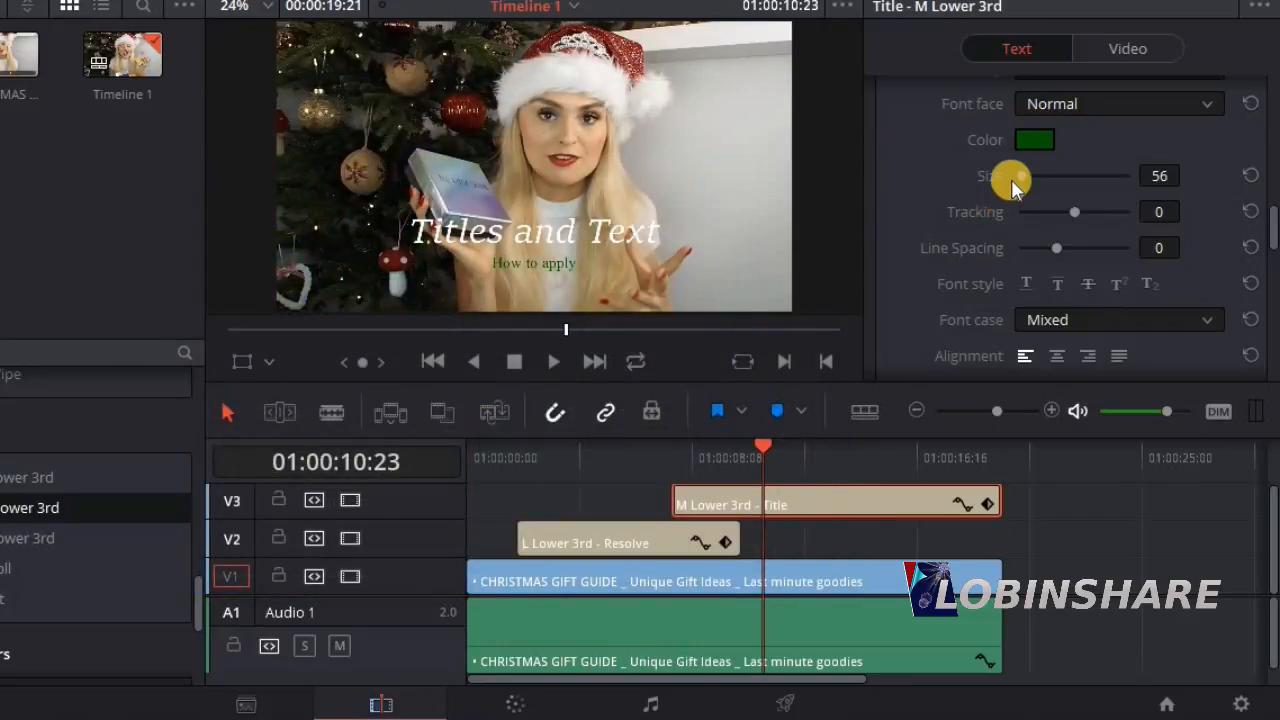
drag(1015, 178, 1021, 176)
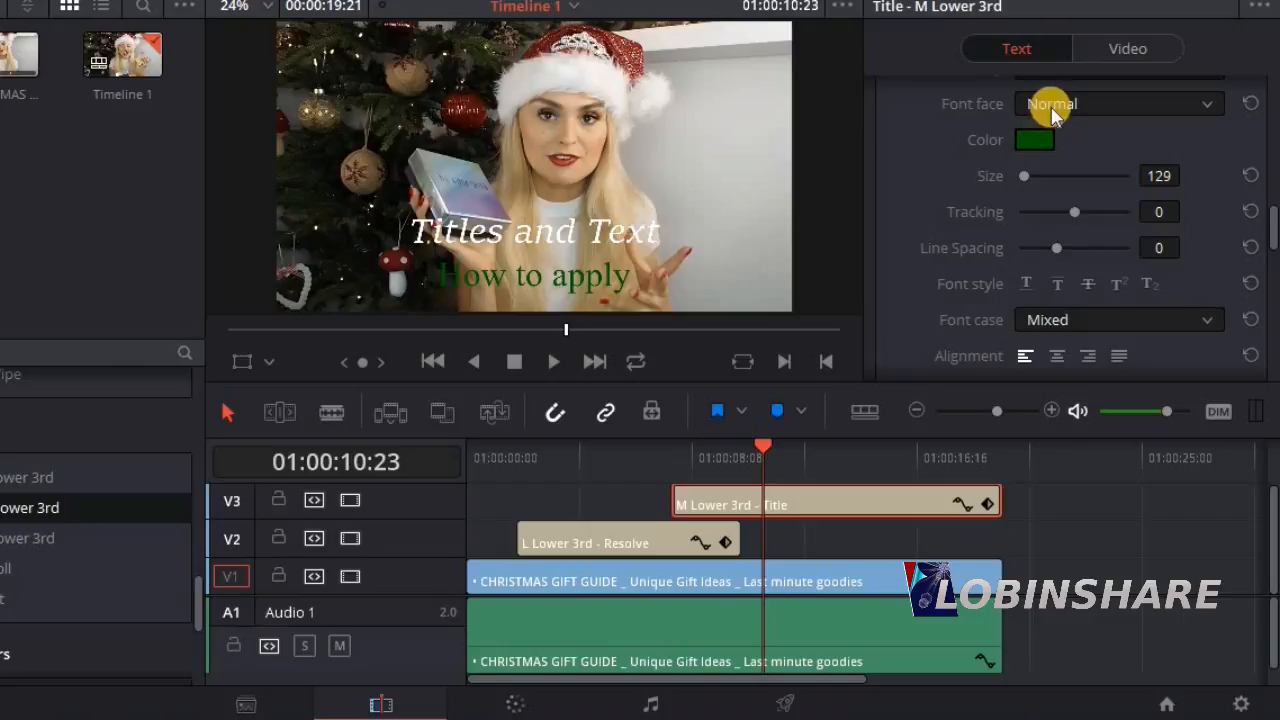
click(1052, 113)
click(1072, 195)
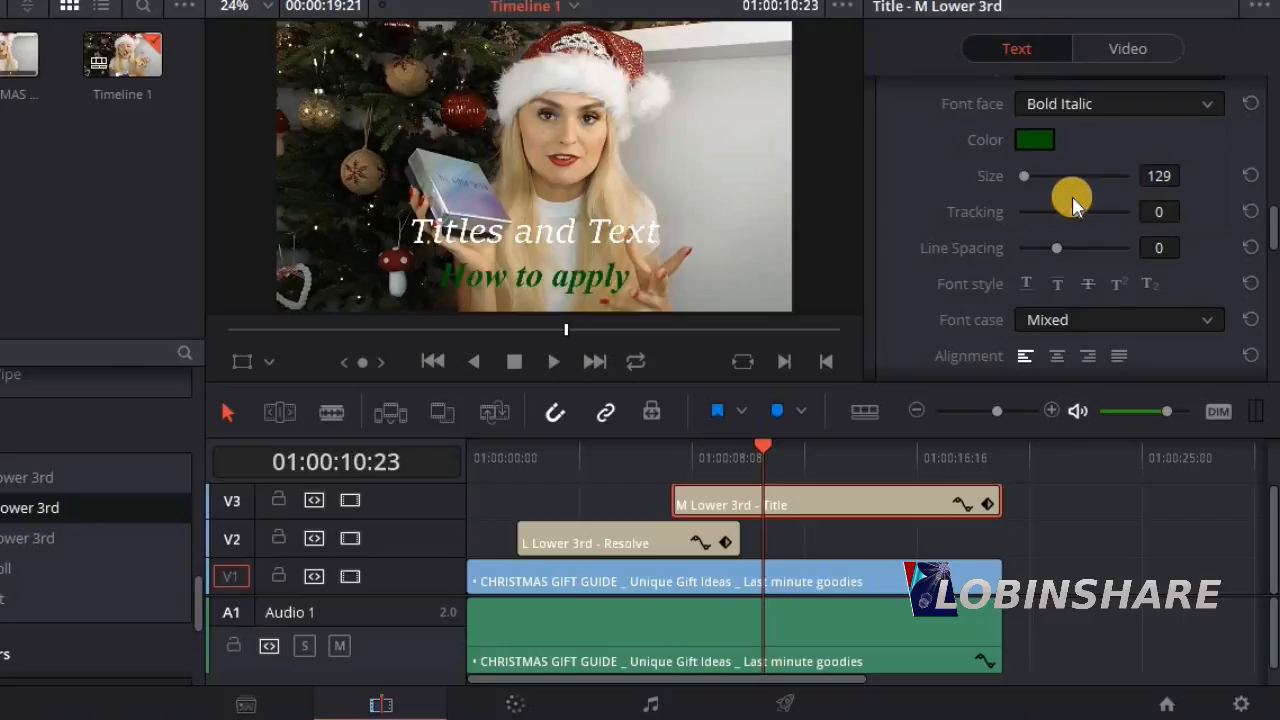
Set the title's drop shadow X offset to 12 and its color to blue
scroll(1243, 223, down, 8)
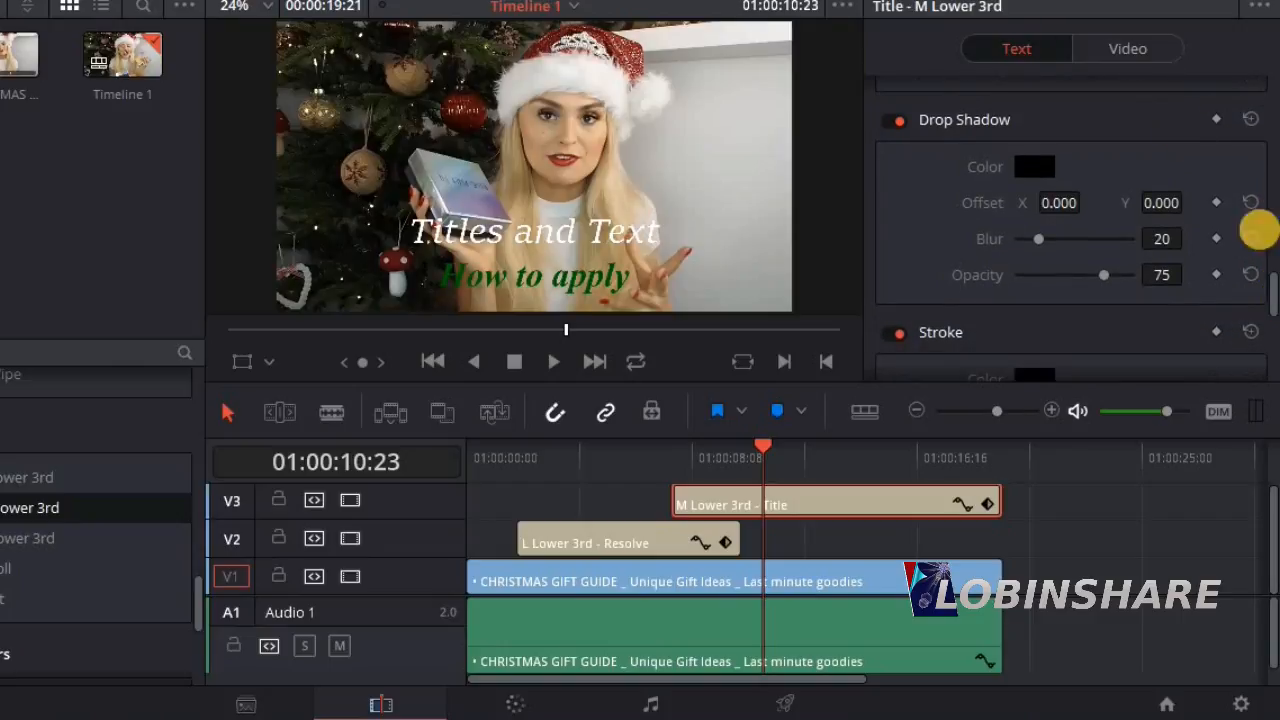
drag(1066, 203, 1080, 204)
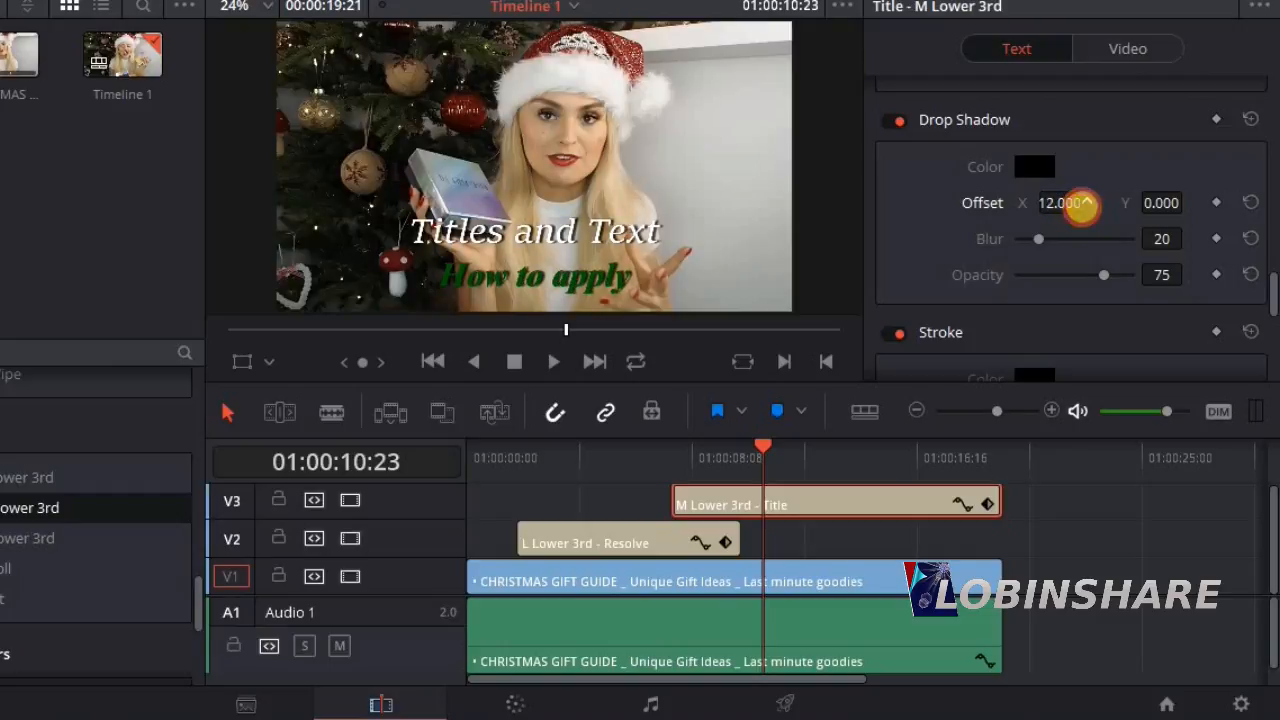
click(1037, 167)
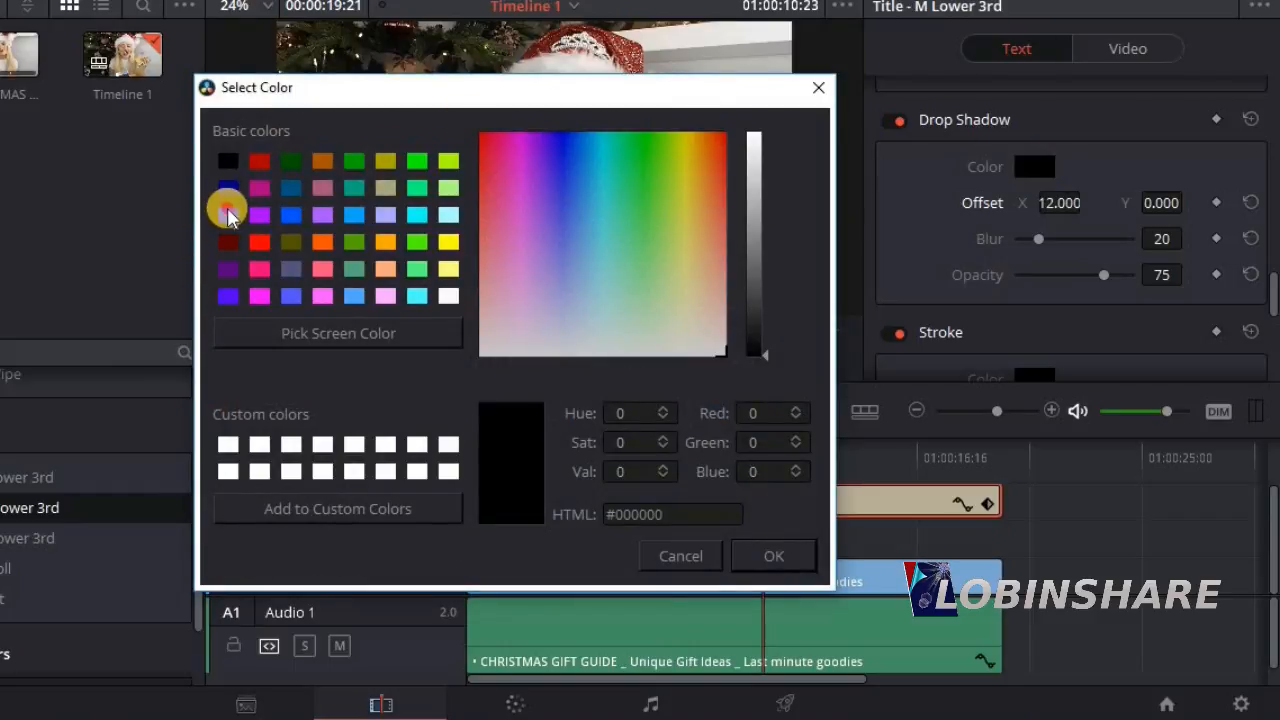
click(228, 214)
click(748, 554)
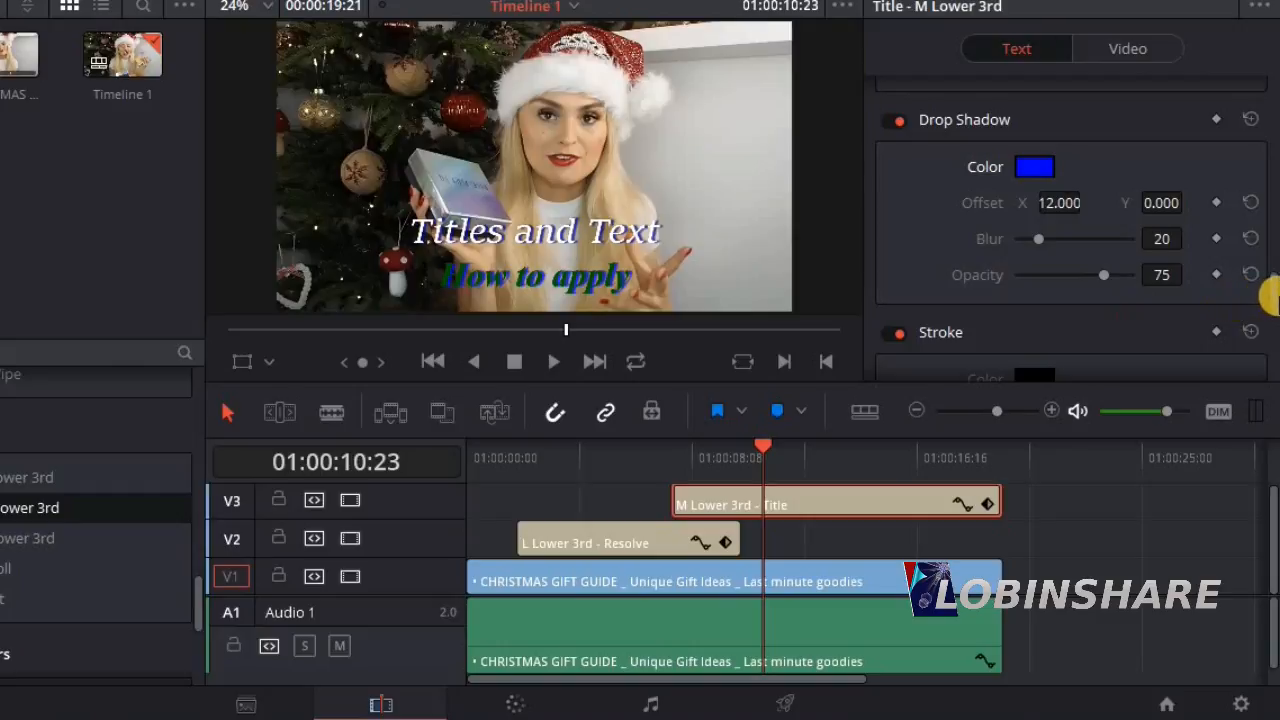
Turn the title's background into a thin solid bar with height 0.032 and opacity 100
scroll(1266, 358, down, 6)
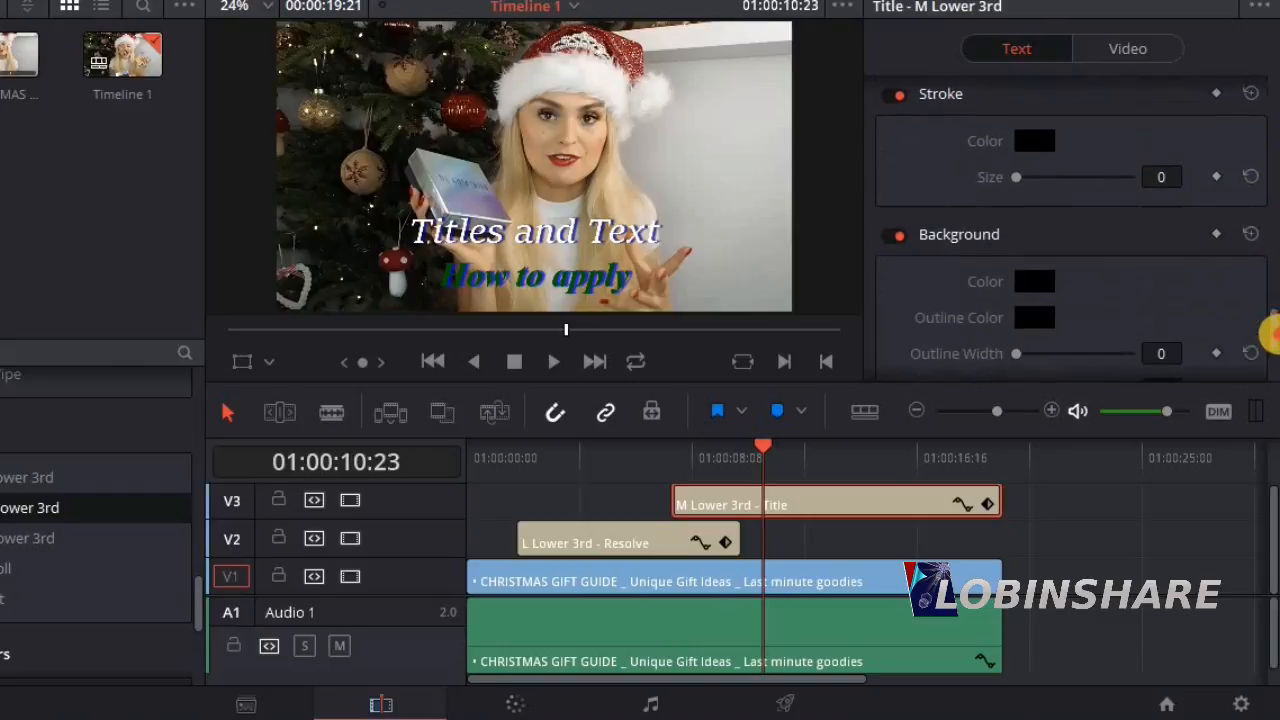
scroll(1266, 345, down, 1)
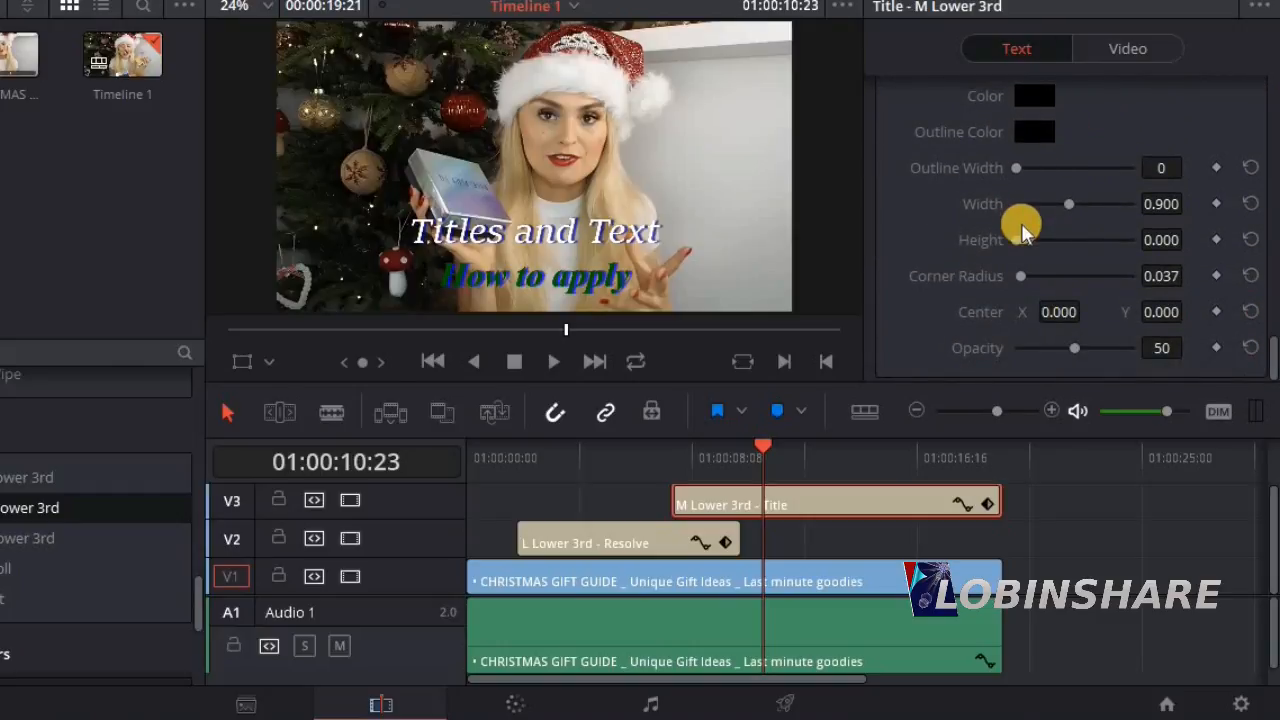
drag(1020, 240, 1027, 243)
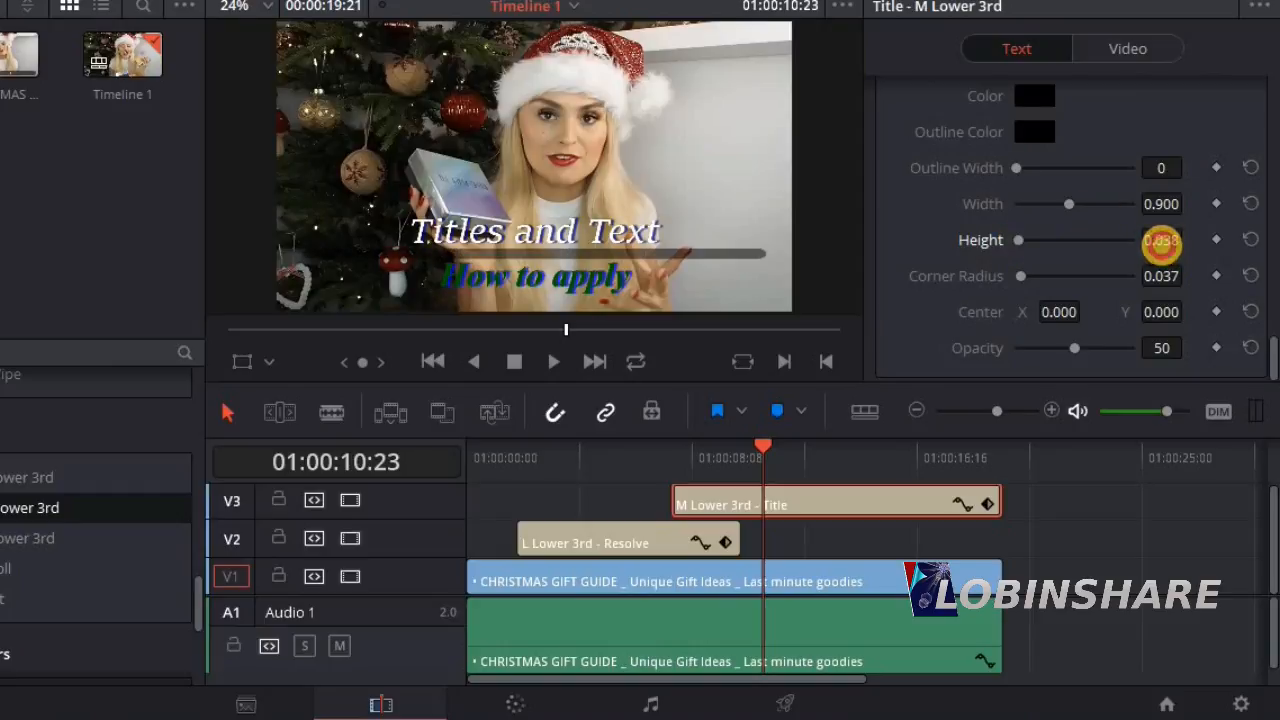
drag(1161, 241, 1143, 277)
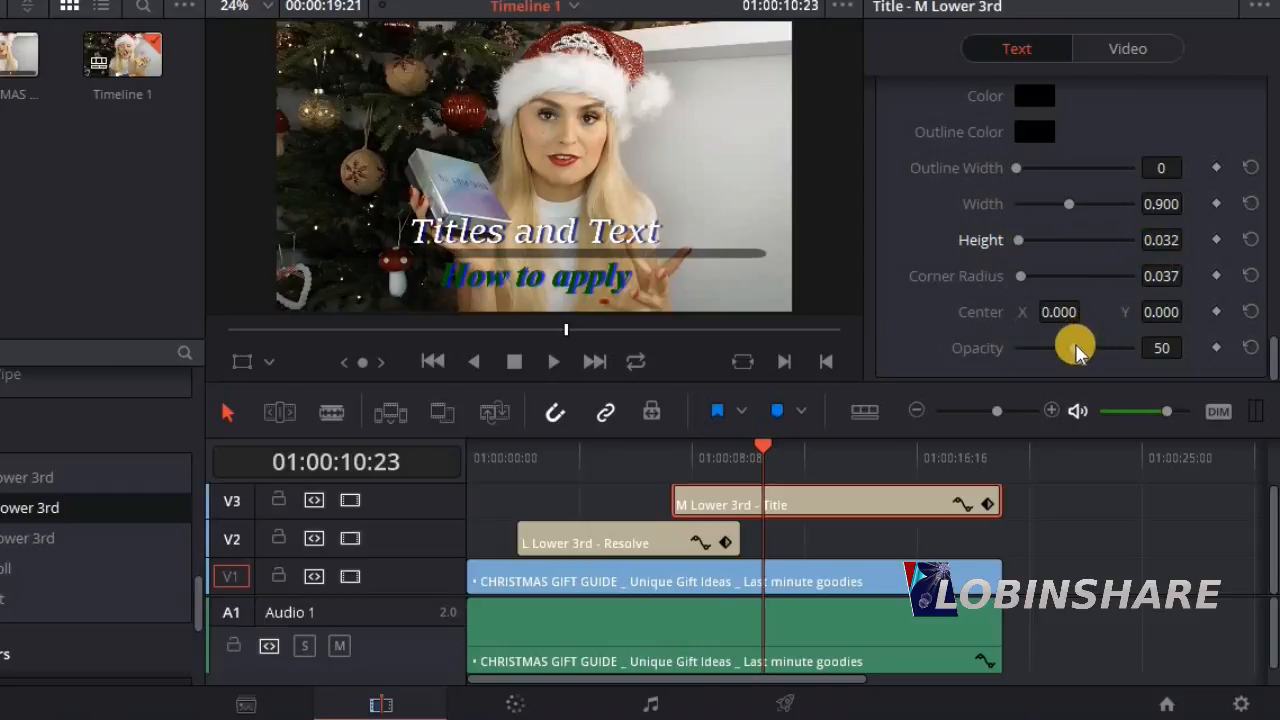
drag(1096, 345, 1136, 346)
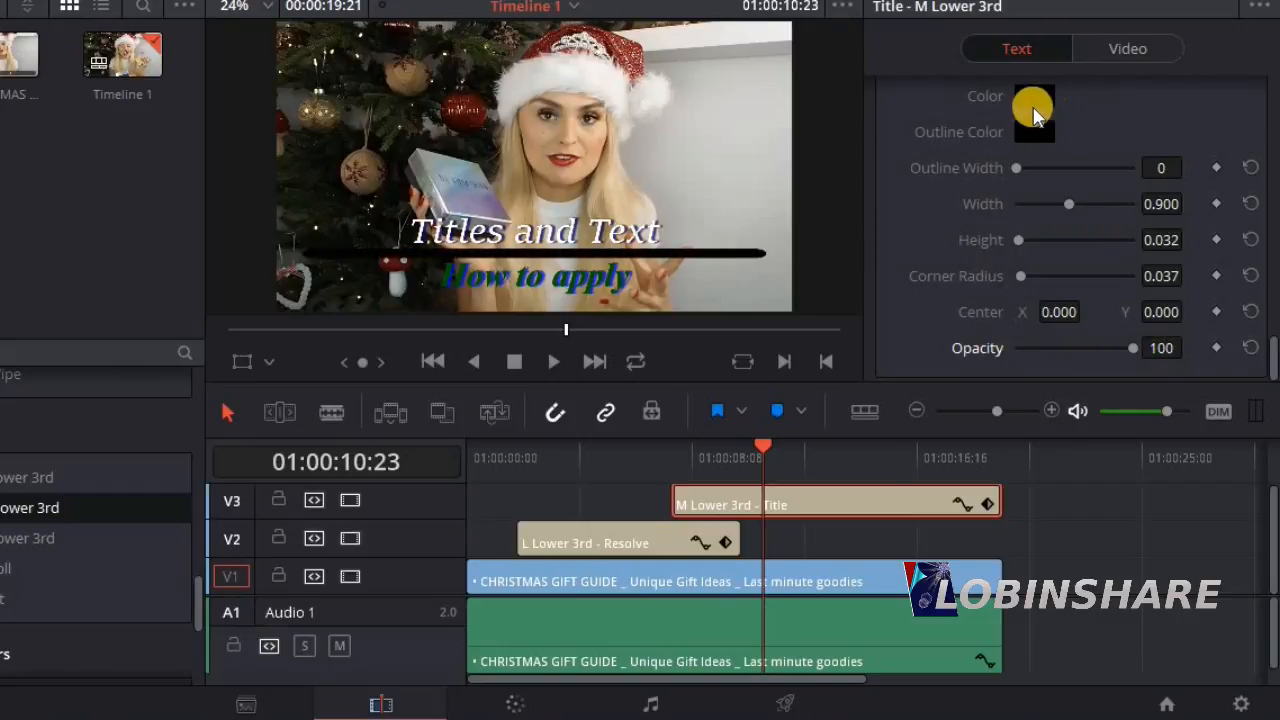
Color the M Lower 3rd title's background bar red and reduce its height to 0.019
click(1031, 104)
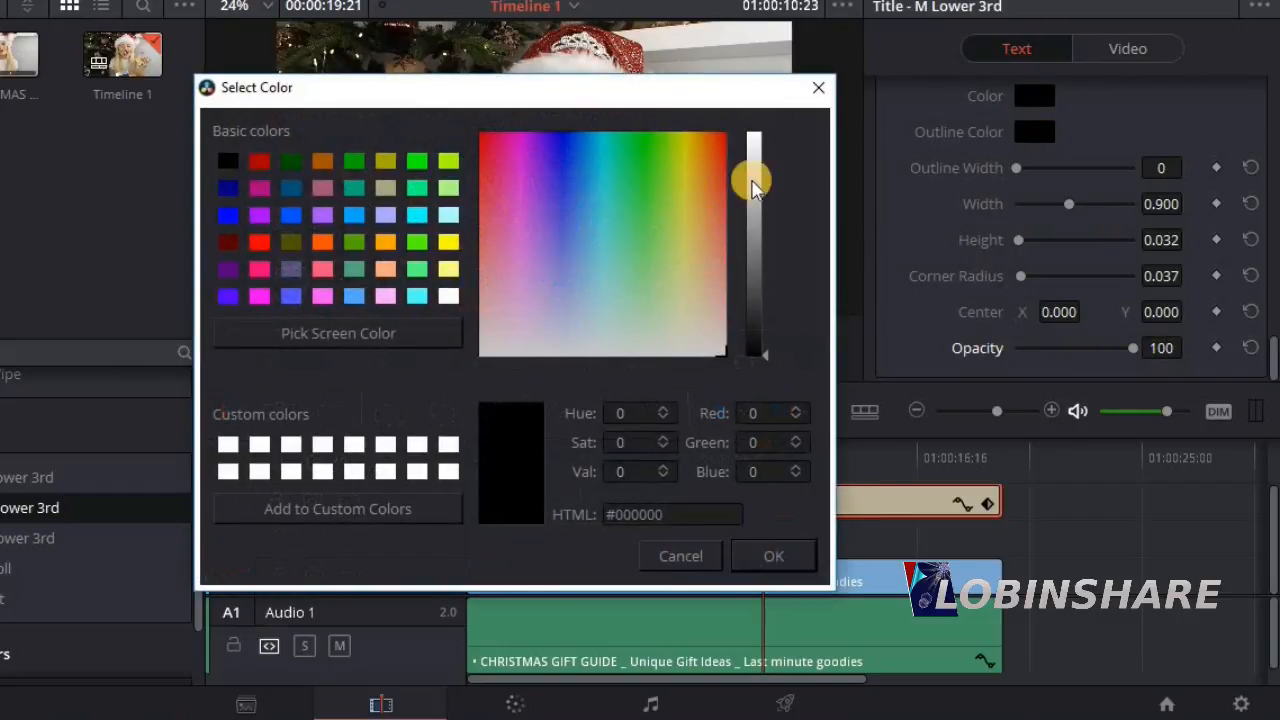
click(259, 243)
click(763, 552)
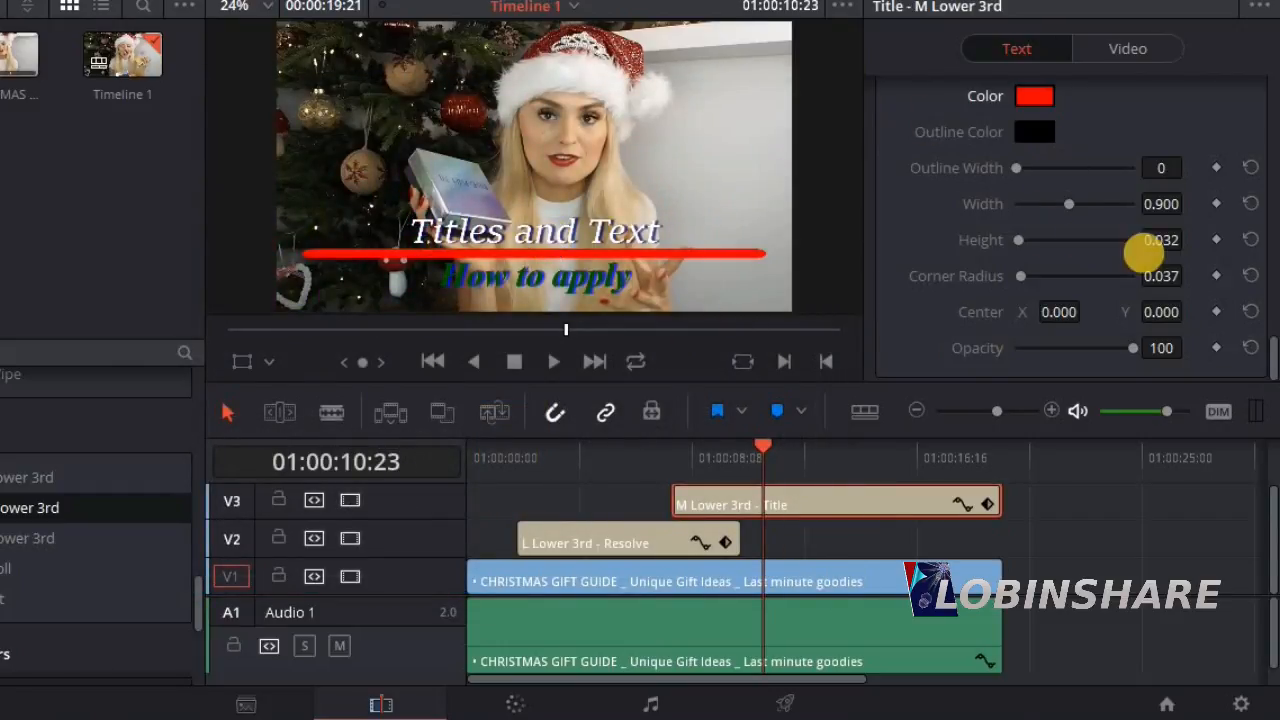
drag(1162, 241, 1160, 241)
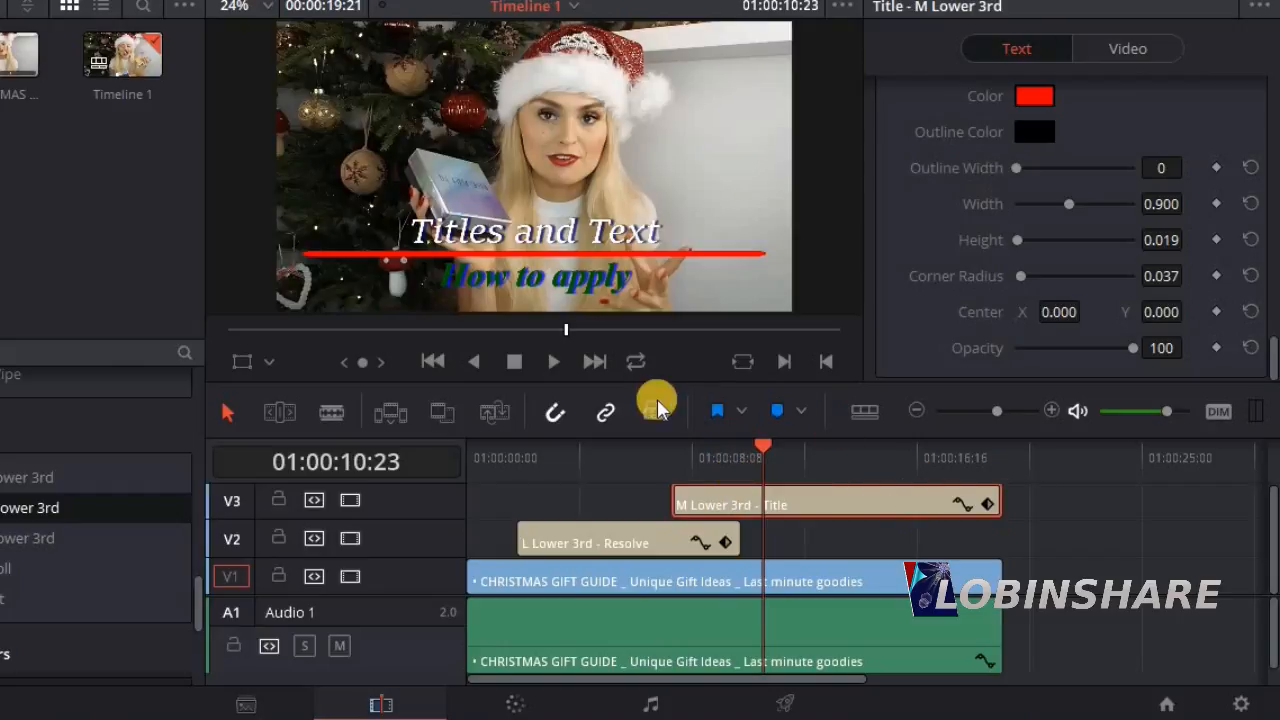
Play back the M Lower 3rd title from its start to check its appearance over the clip
click(678, 455)
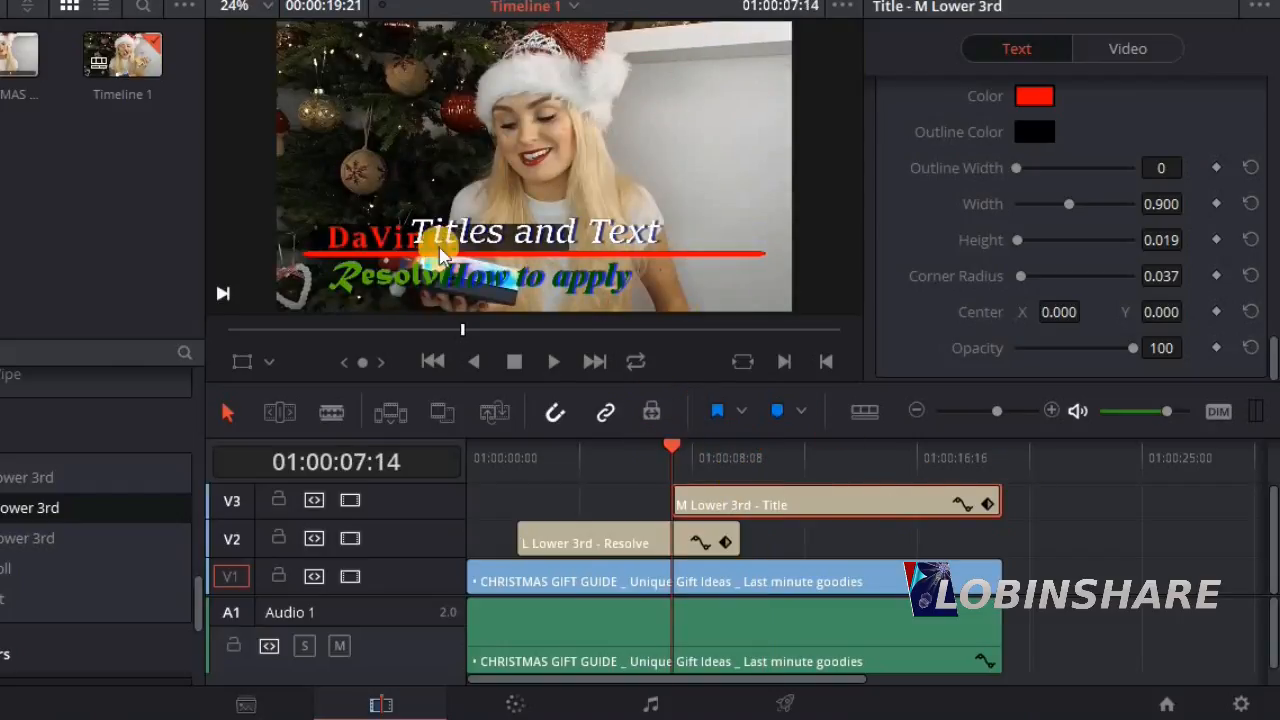
click(553, 364)
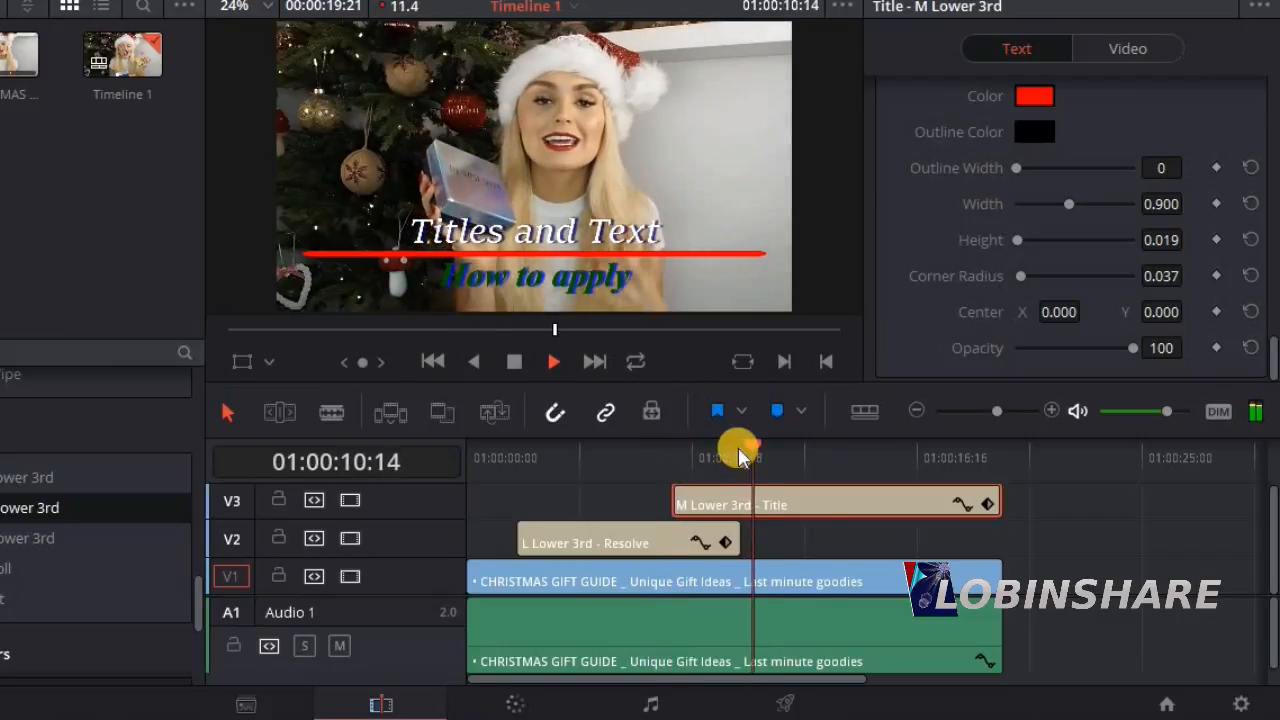
click(513, 364)
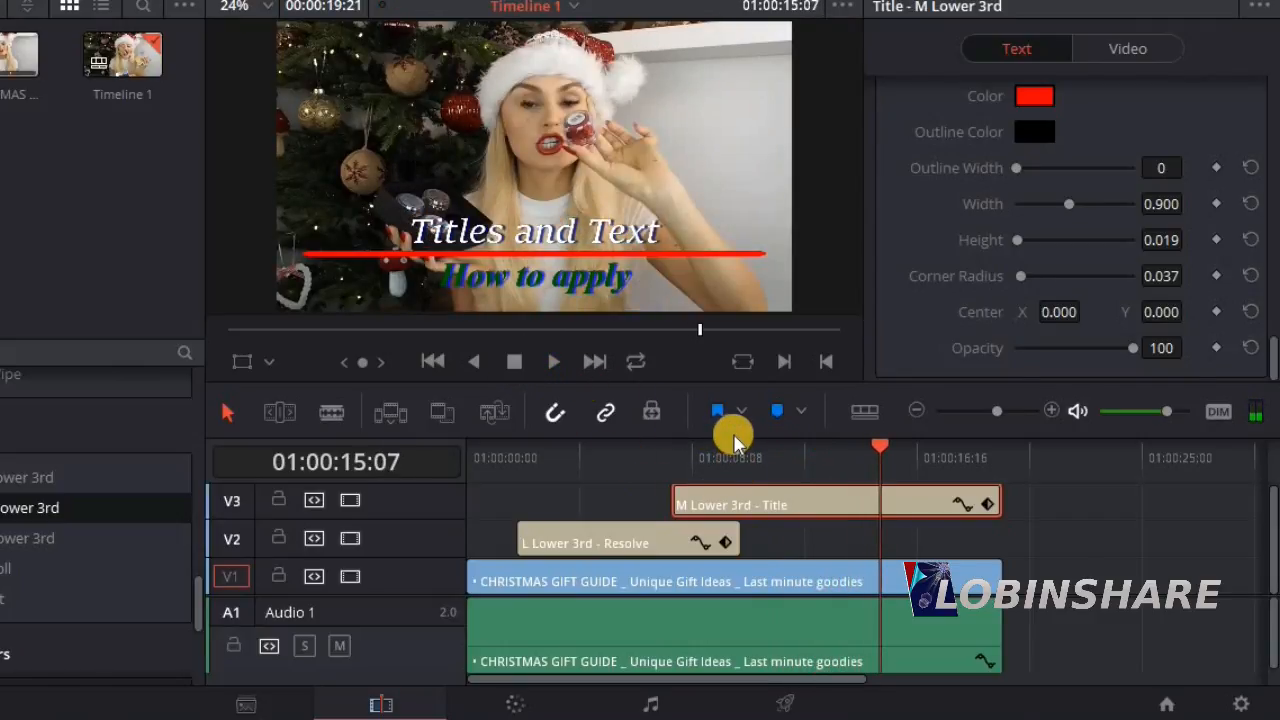
Trim the start of the M Lower 3rd title on track V3 forward to about 01:00:09:06 and select the clip
drag(677, 494, 722, 493)
click(795, 512)
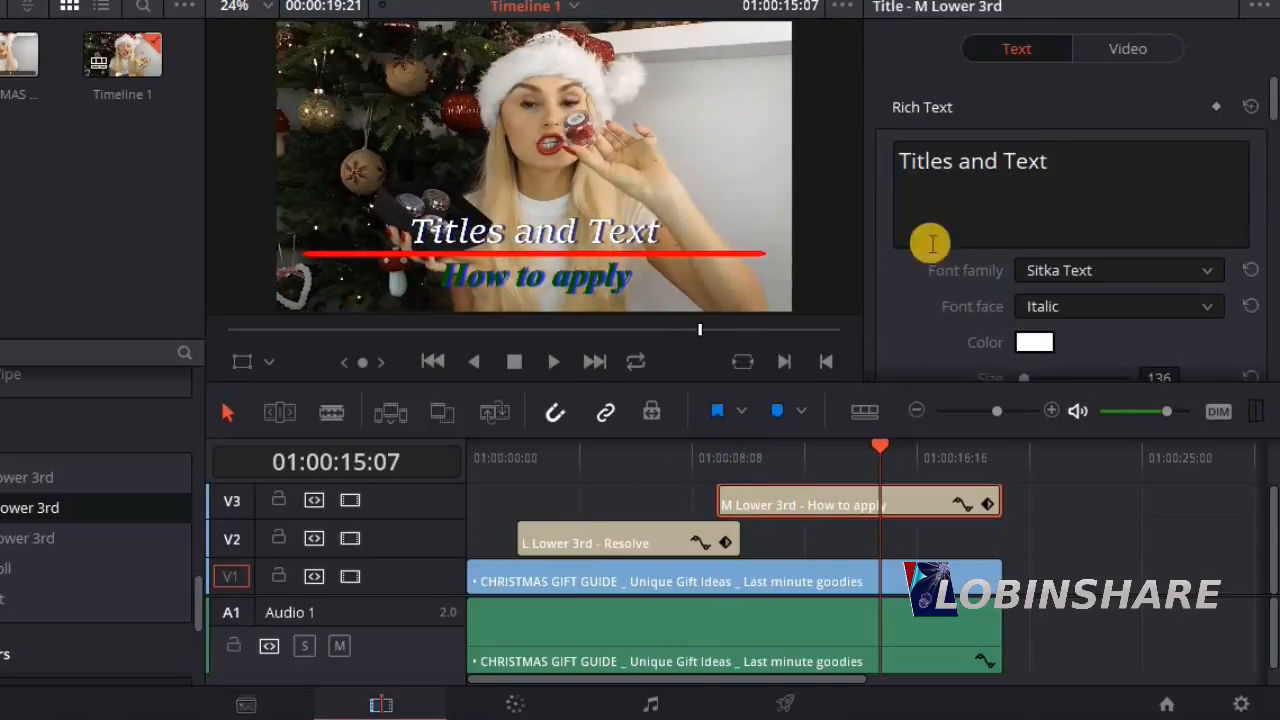
Try tilting the first text line with its Rotation Angle, and reset the angle to 0
scroll(1270, 97, down, 1)
scroll(1270, 100, down, 6)
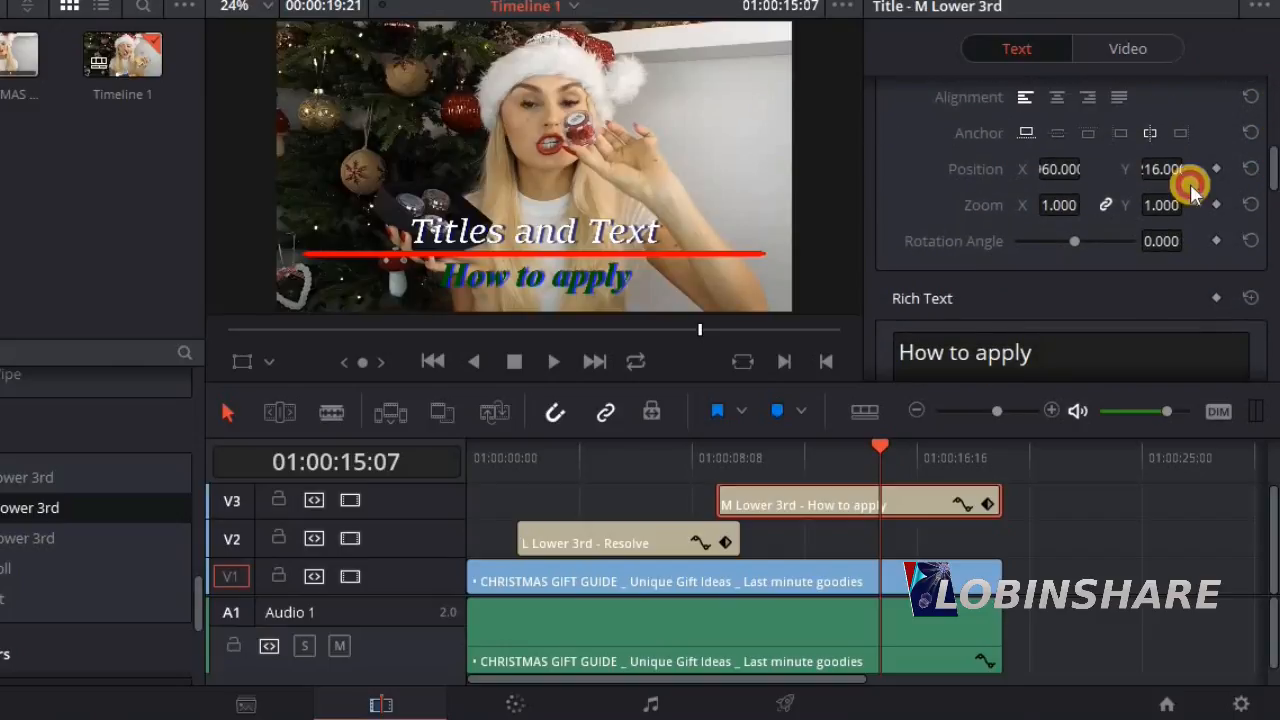
mouse_move(1071, 251)
mouse_down()
mouse_move(1088, 234)
mouse_move(1081, 242)
mouse_up()
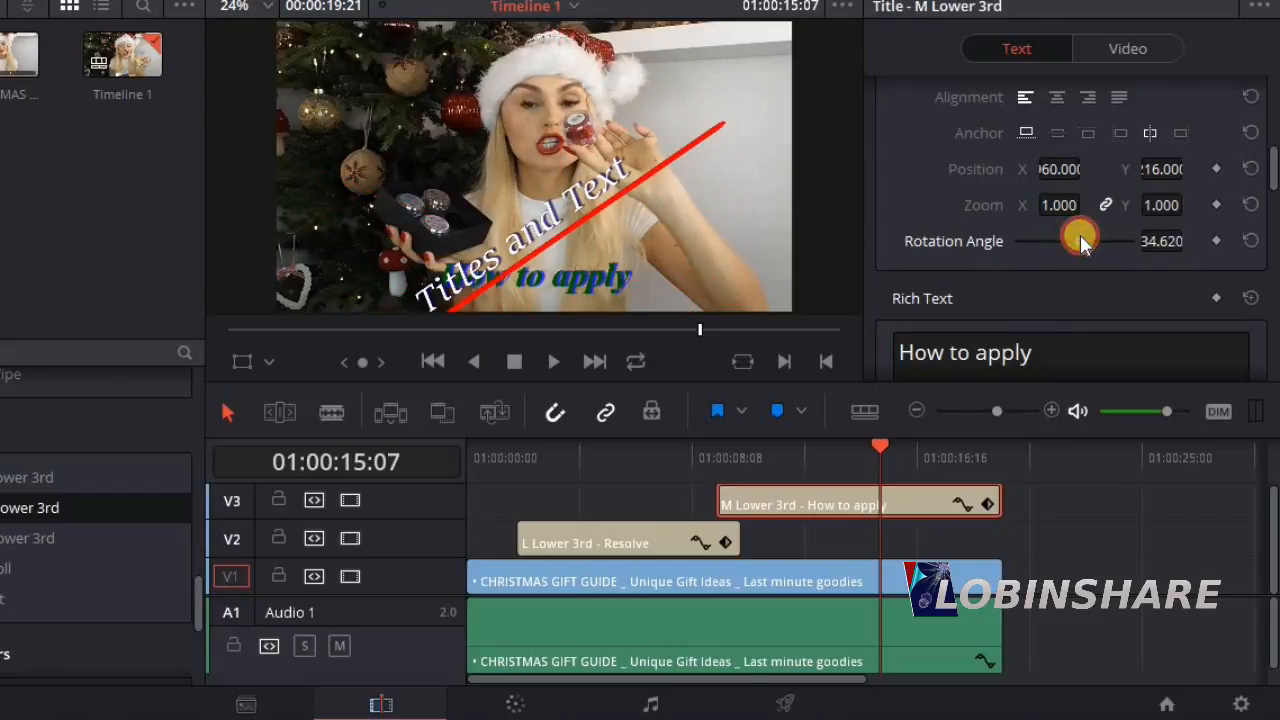
click(1154, 243)
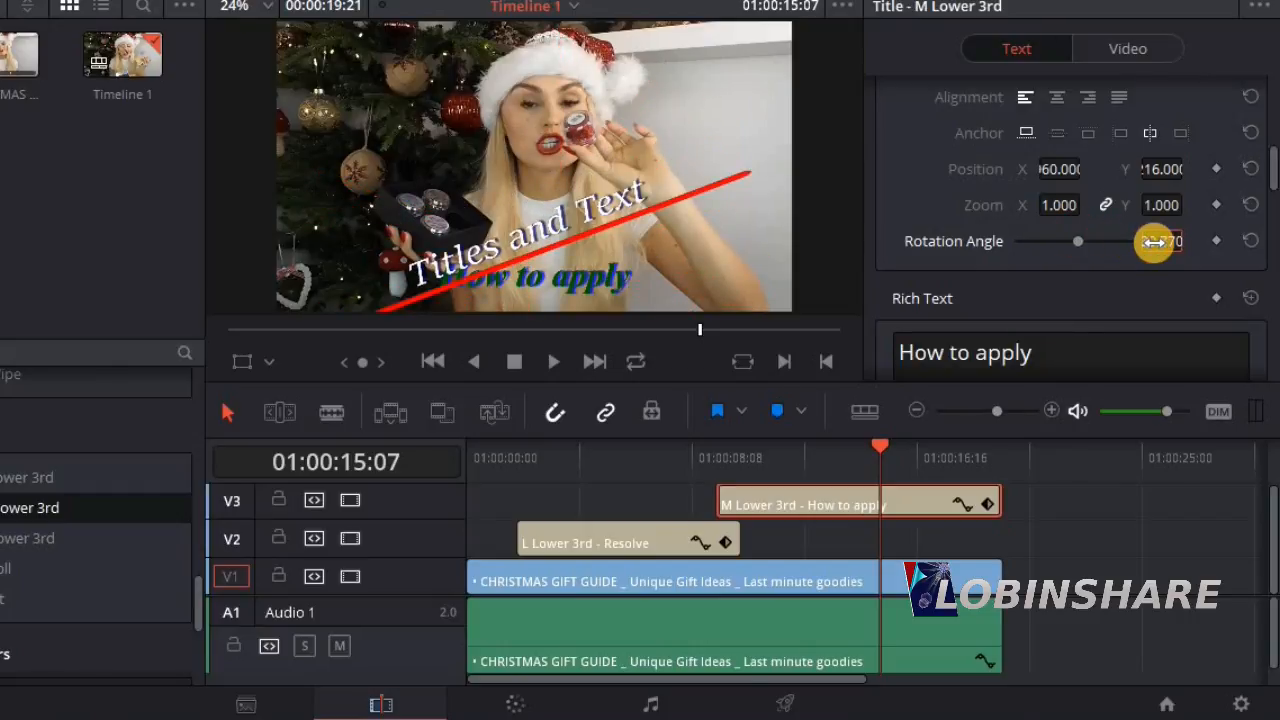
text(0)
key(Return)
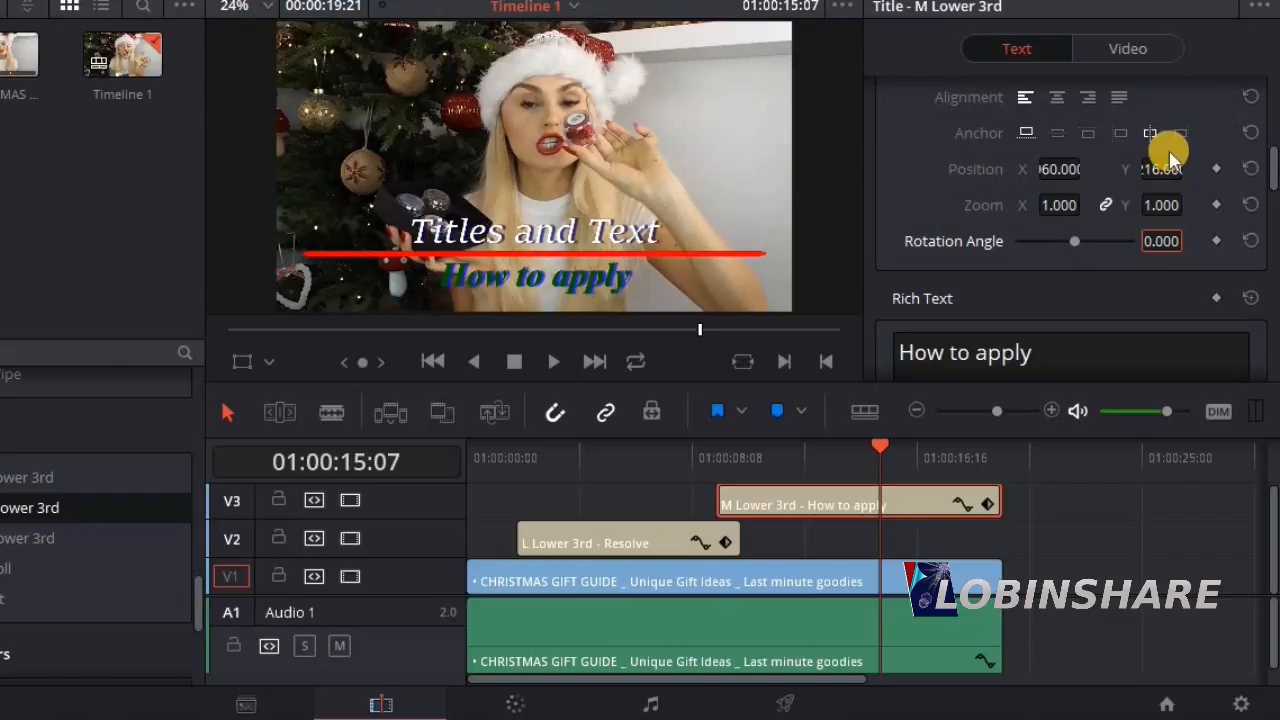
At the title's start, 01:00:09:06, add a Rotation Angle keyframe for the first text line with a value of 49
drag(799, 444, 718, 441)
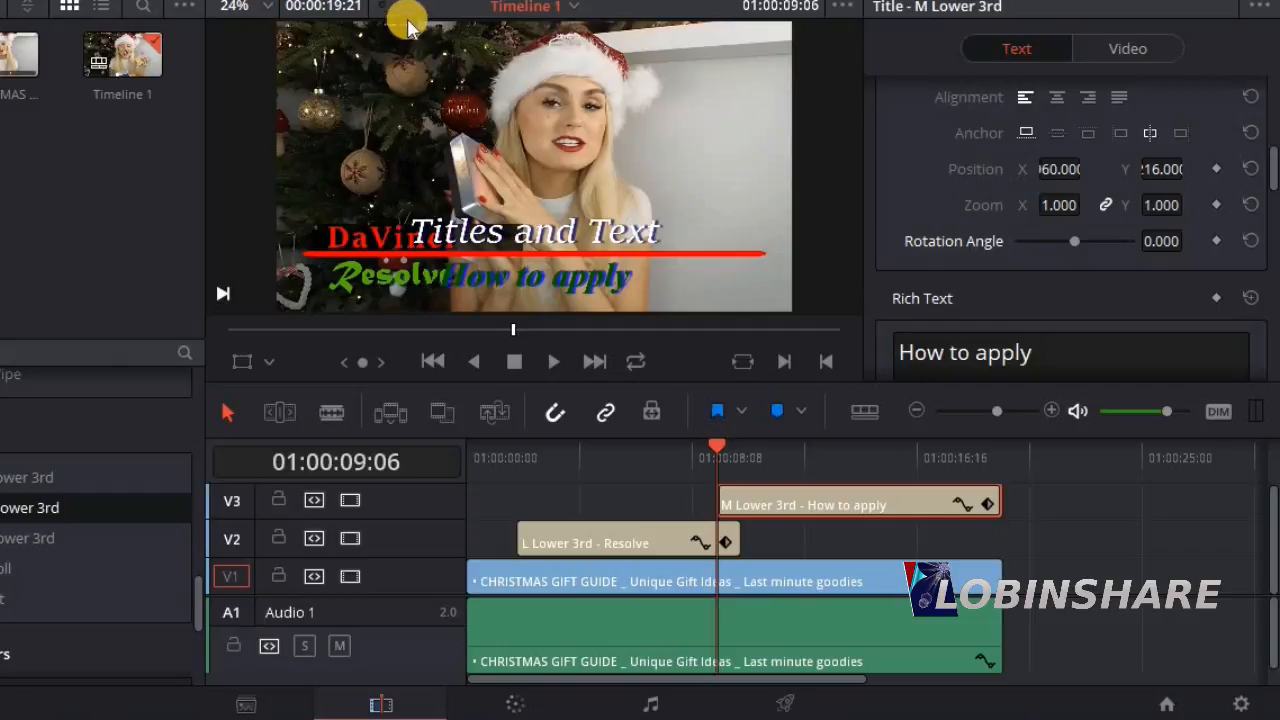
click(776, 462)
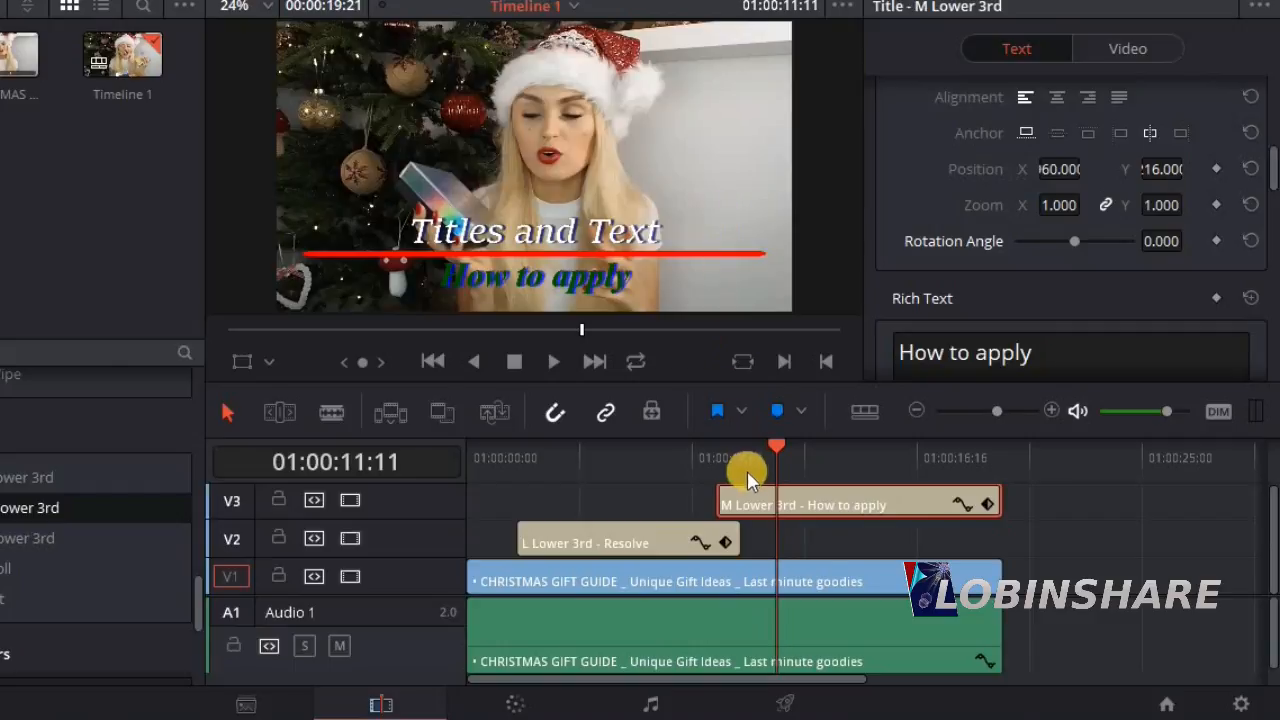
click(720, 444)
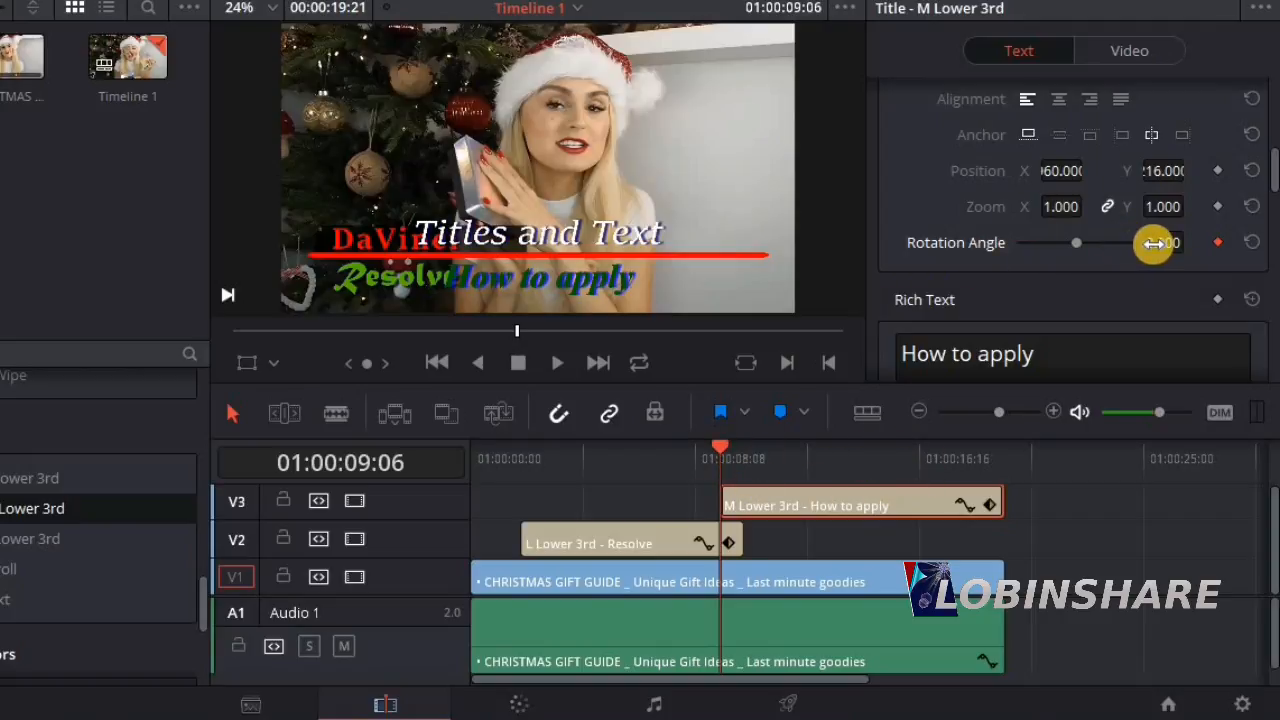
drag(1168, 243, 1223, 218)
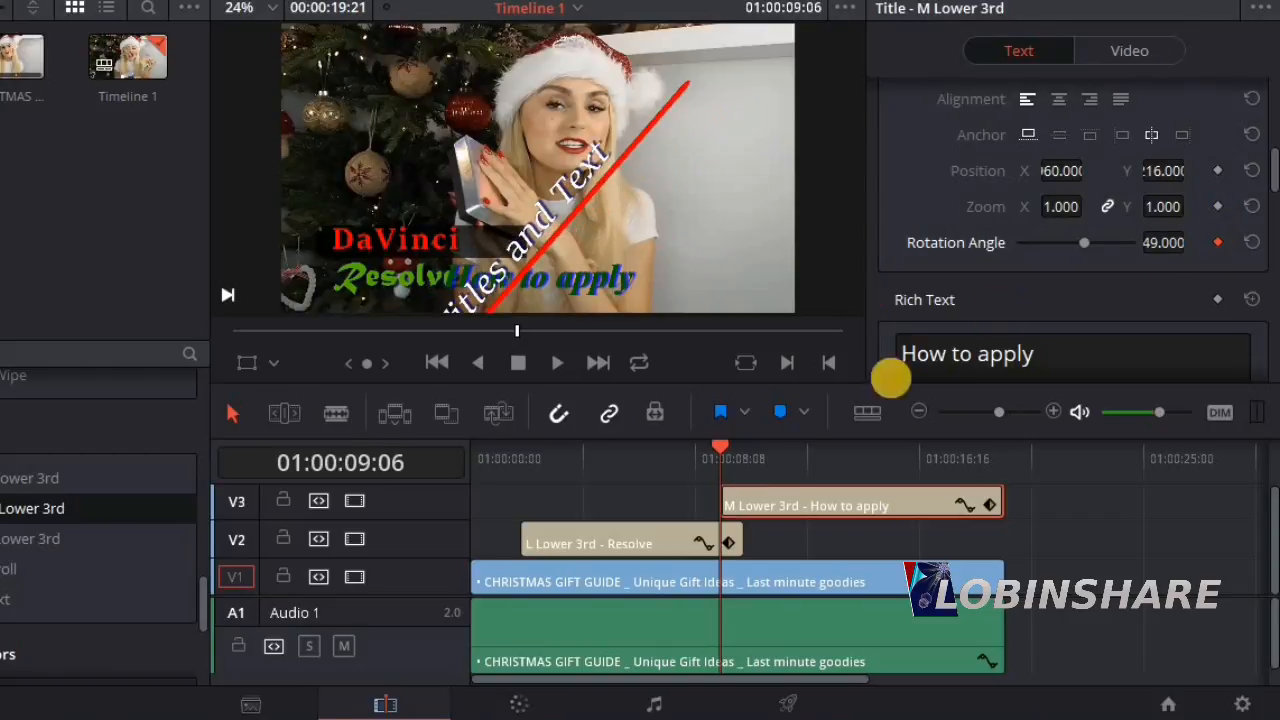
Add a second Rotation Angle keyframe at 01:00:11:03 with the angle set to 0
drag(758, 455, 770, 443)
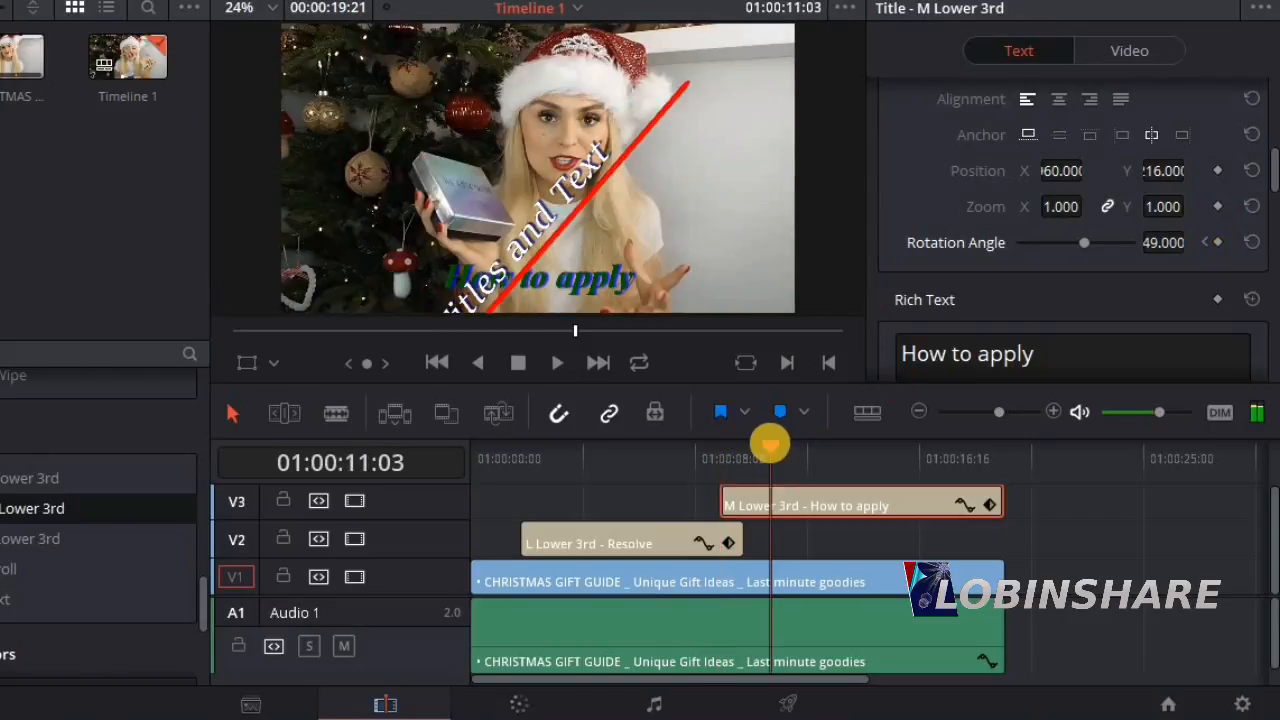
click(1217, 241)
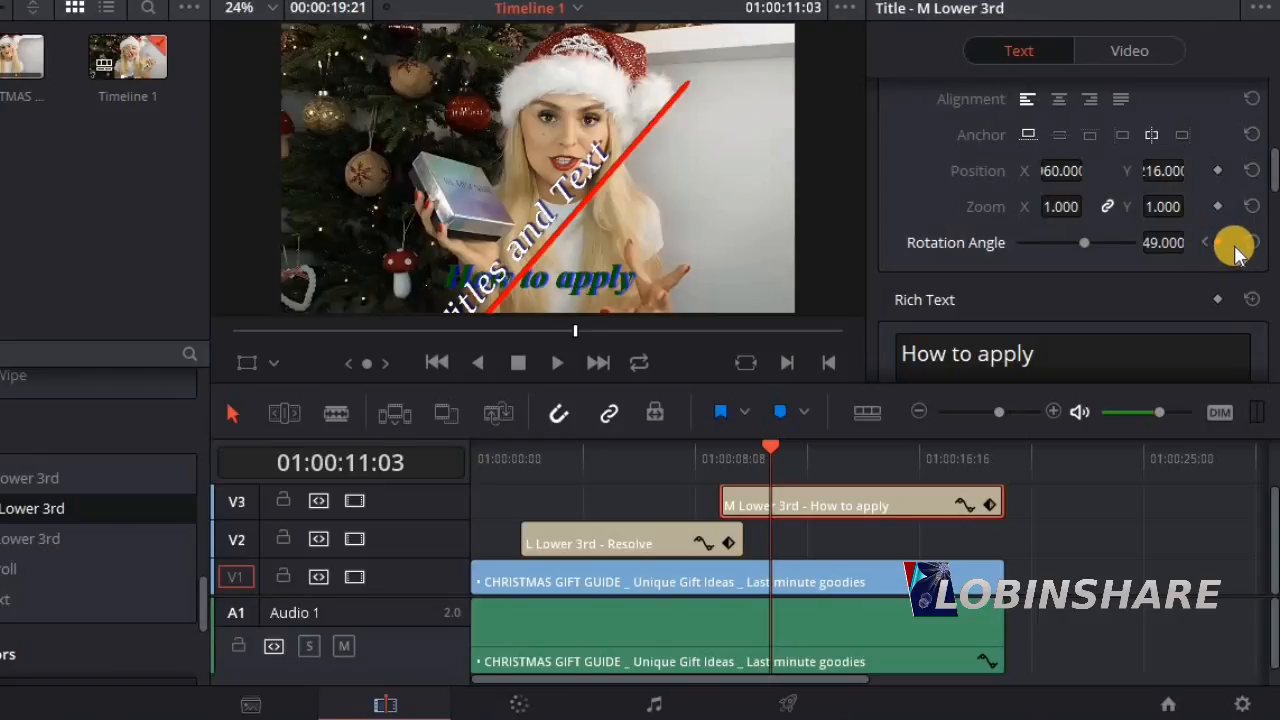
click(1160, 244)
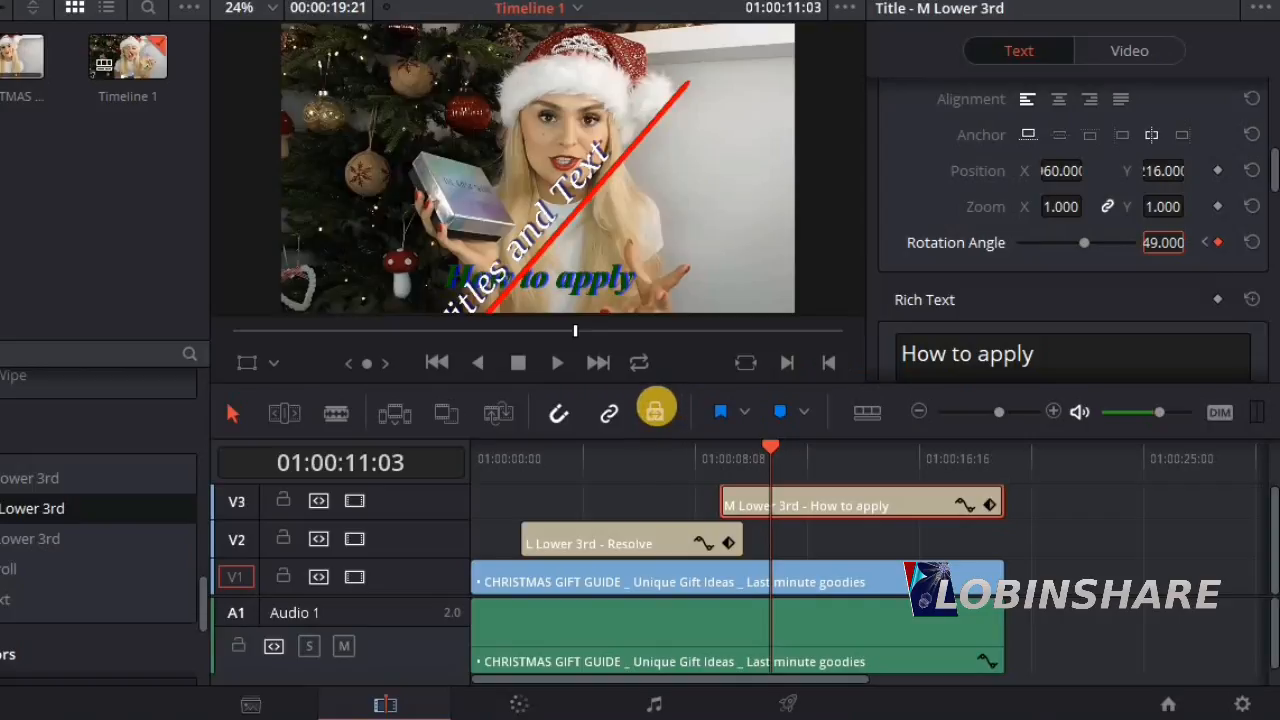
key(Return)
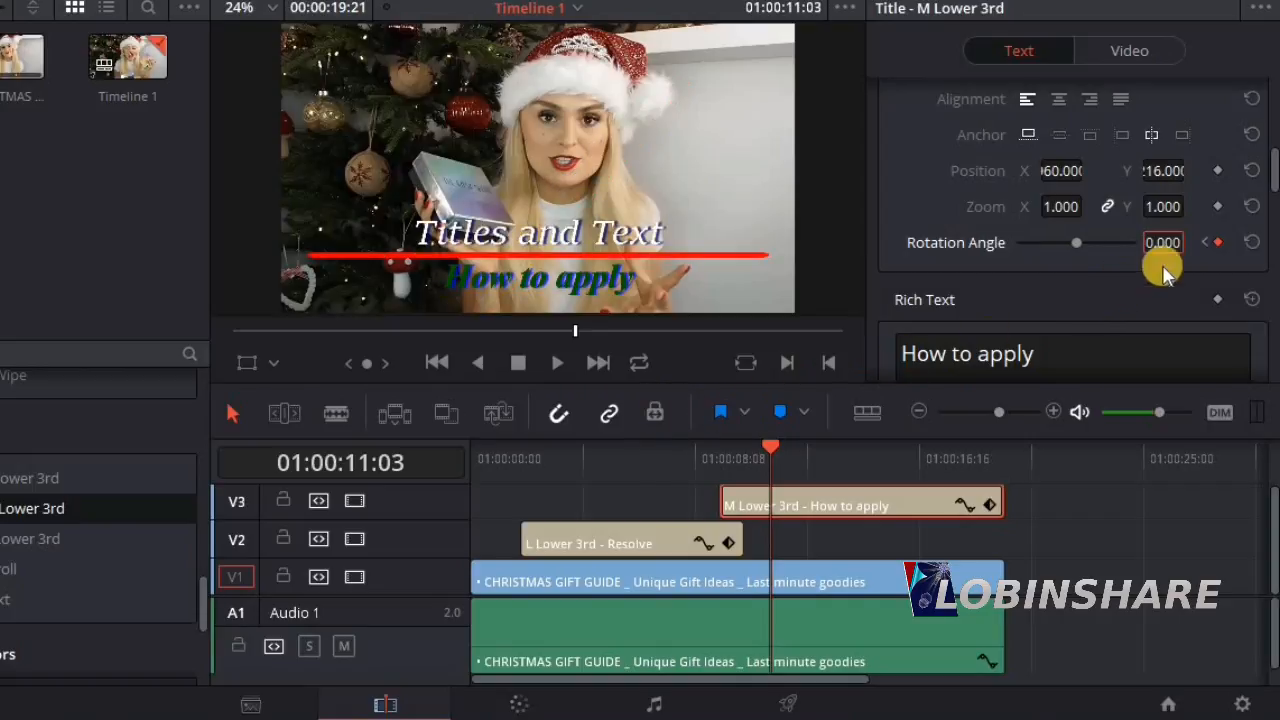
click(1216, 242)
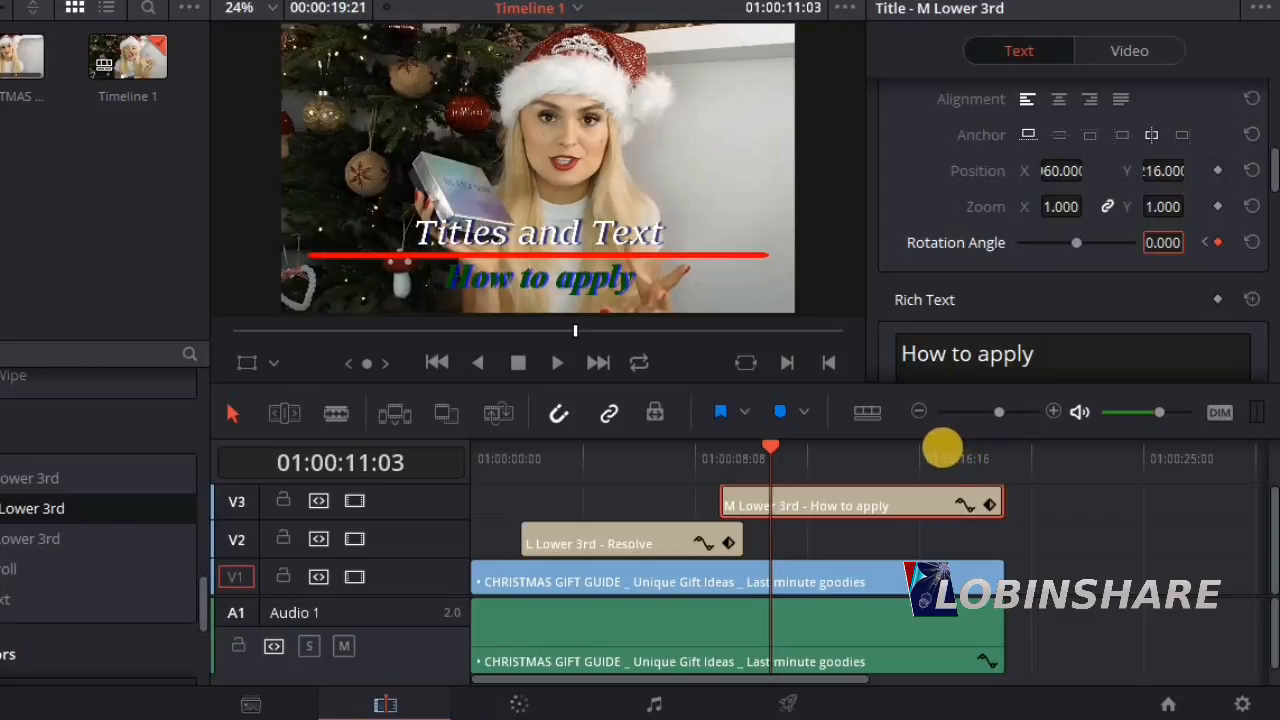
Keyframe the Rotation Angle at 0 at 01:00:17:18, and at about -200.77 at the title's end, 01:00:19:21
click(946, 452)
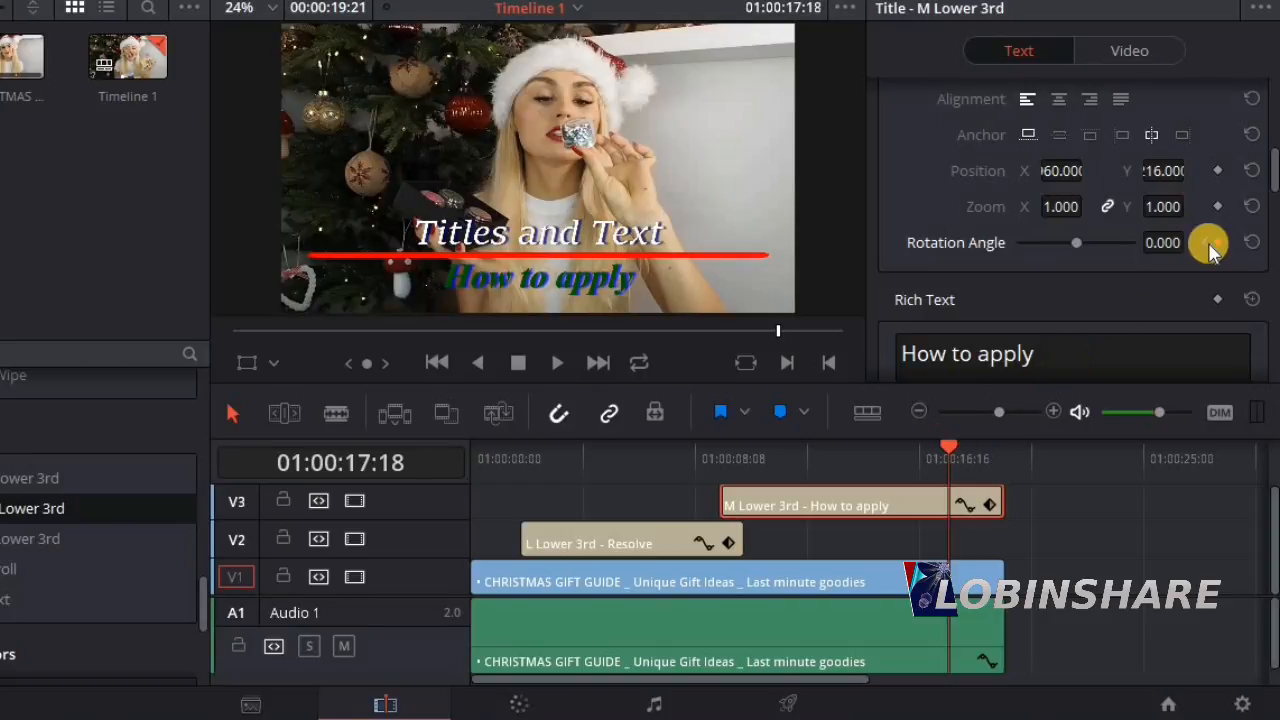
click(997, 451)
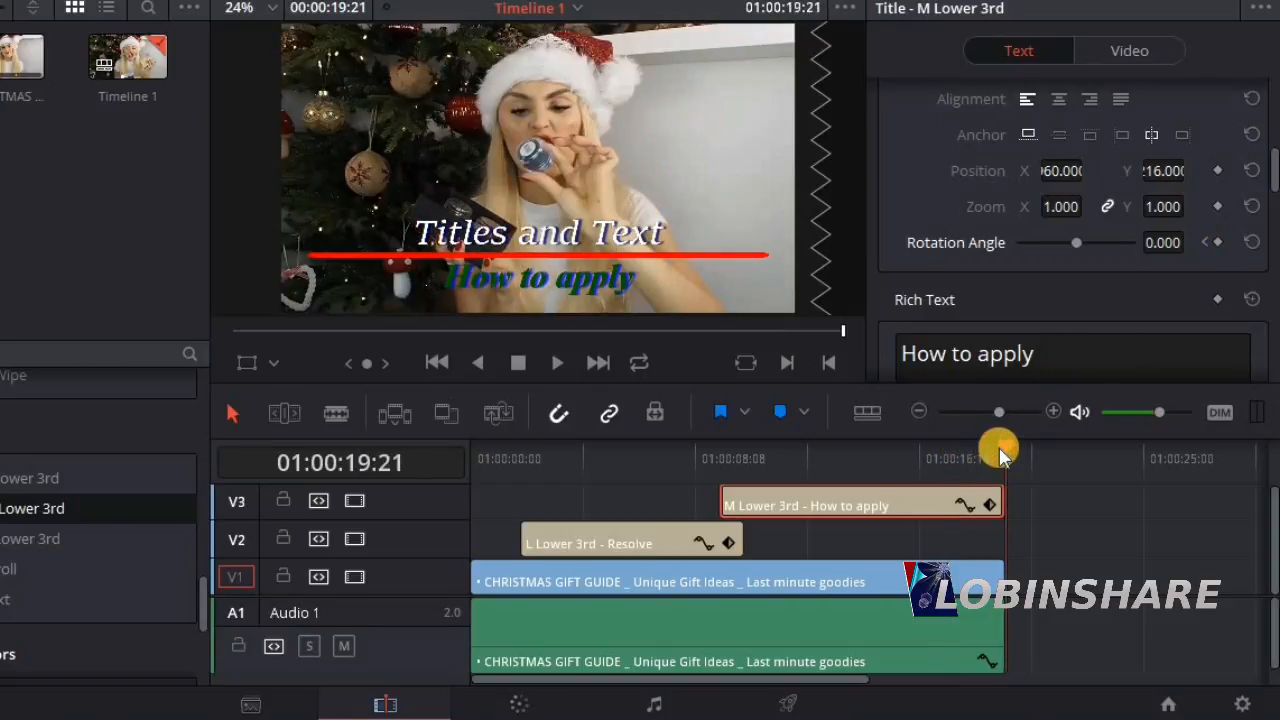
click(1217, 243)
drag(1080, 248, 1043, 238)
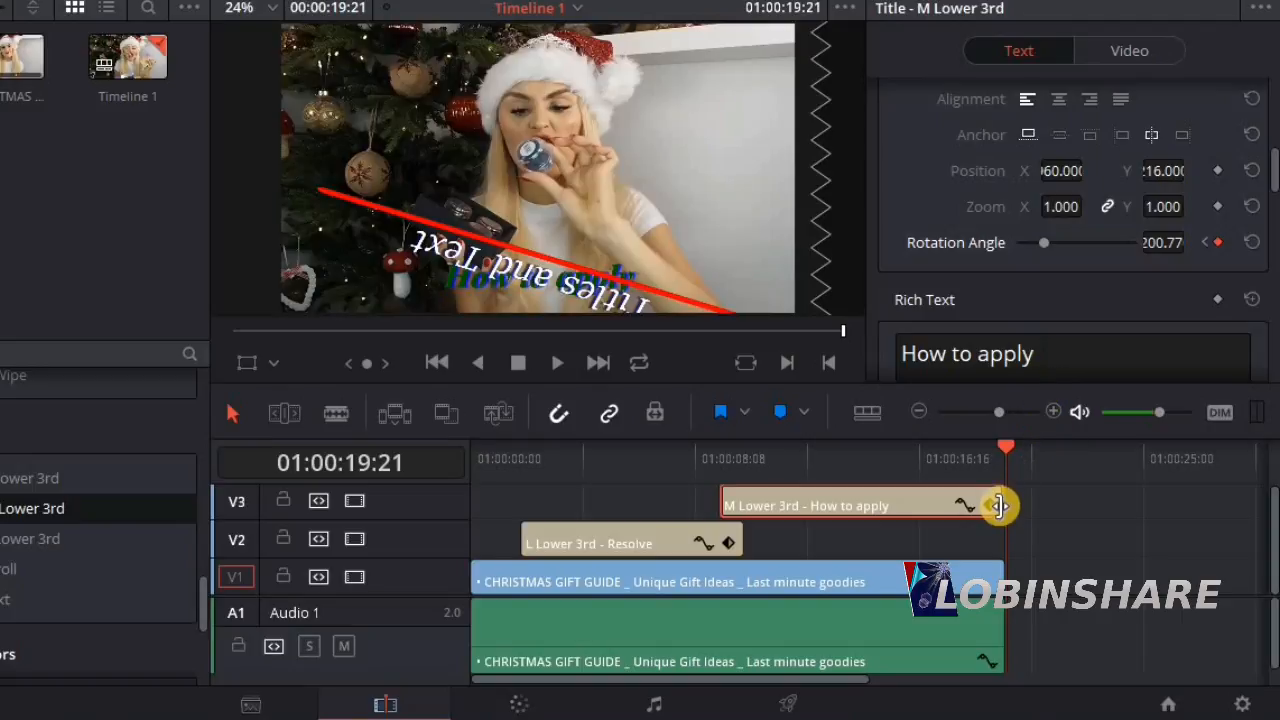
Move the L Lower 3rd title on V2 earlier so it ends where the M Lower 3rd title begins, at 01:00:09:06
click(722, 455)
drag(658, 533, 636, 528)
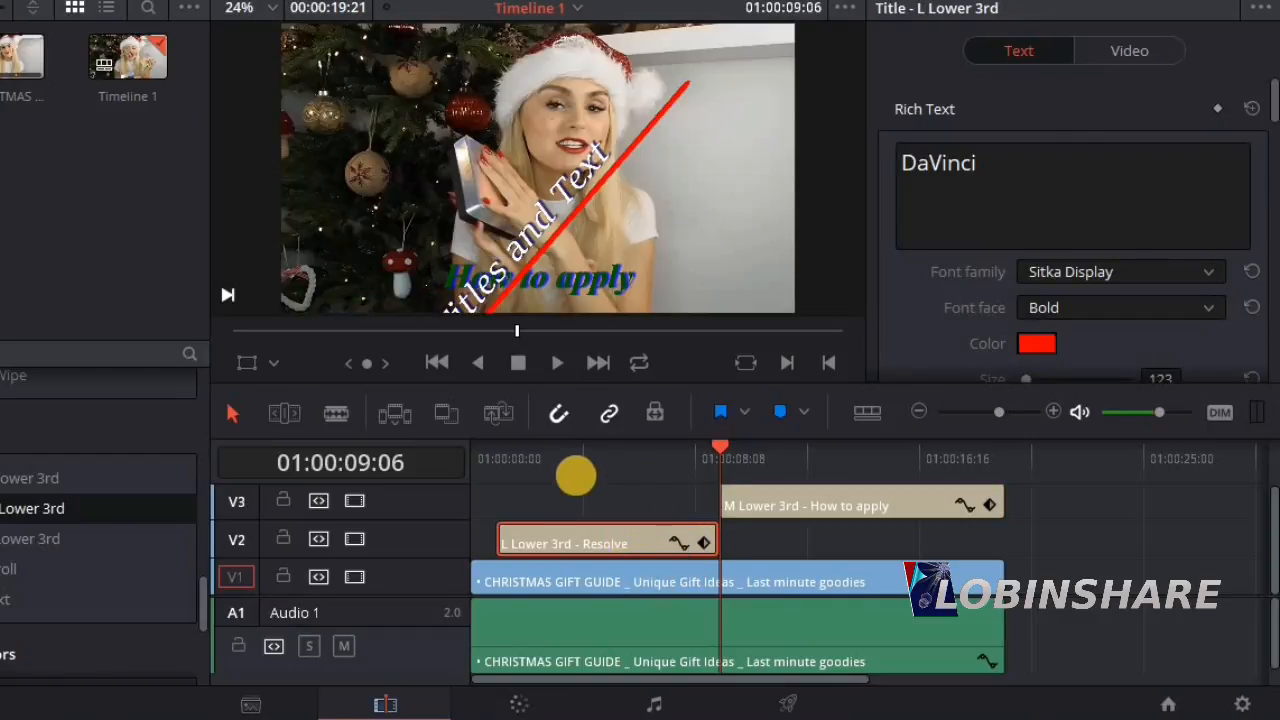
Review both lower-third titles along the timeline, including playback from the beginning and the rotated start and end positions
click(561, 458)
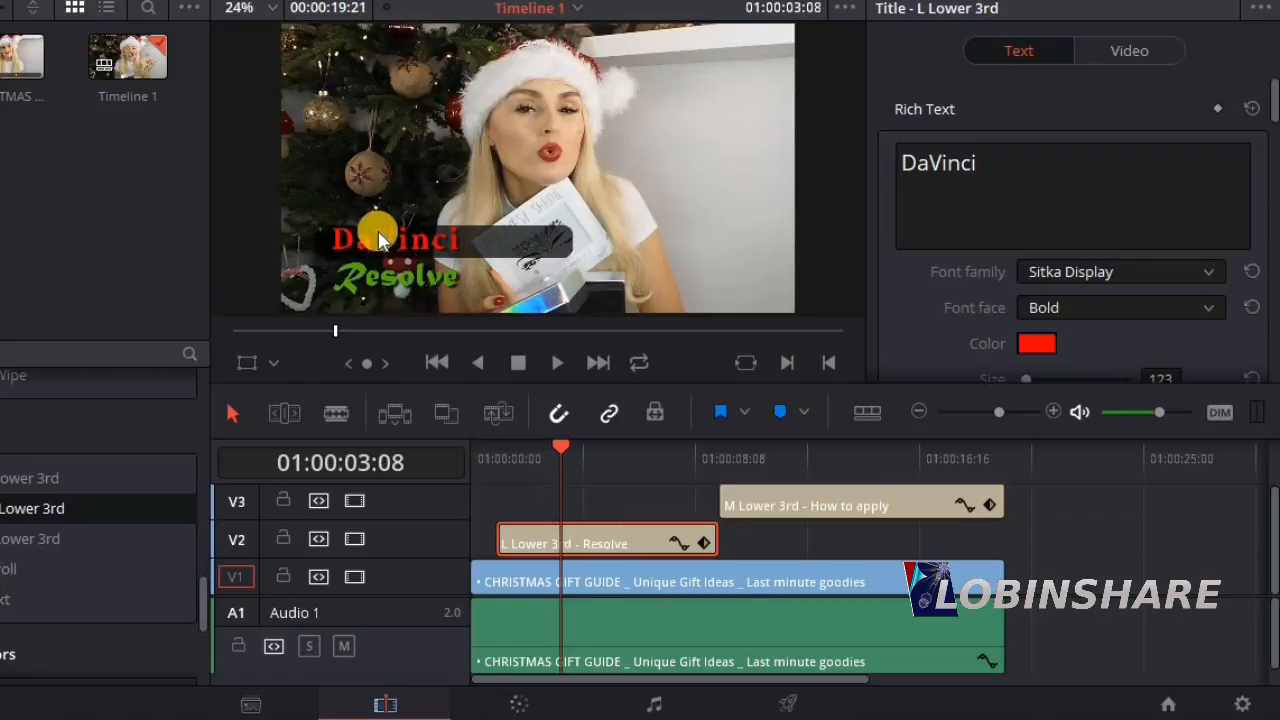
click(853, 456)
click(840, 500)
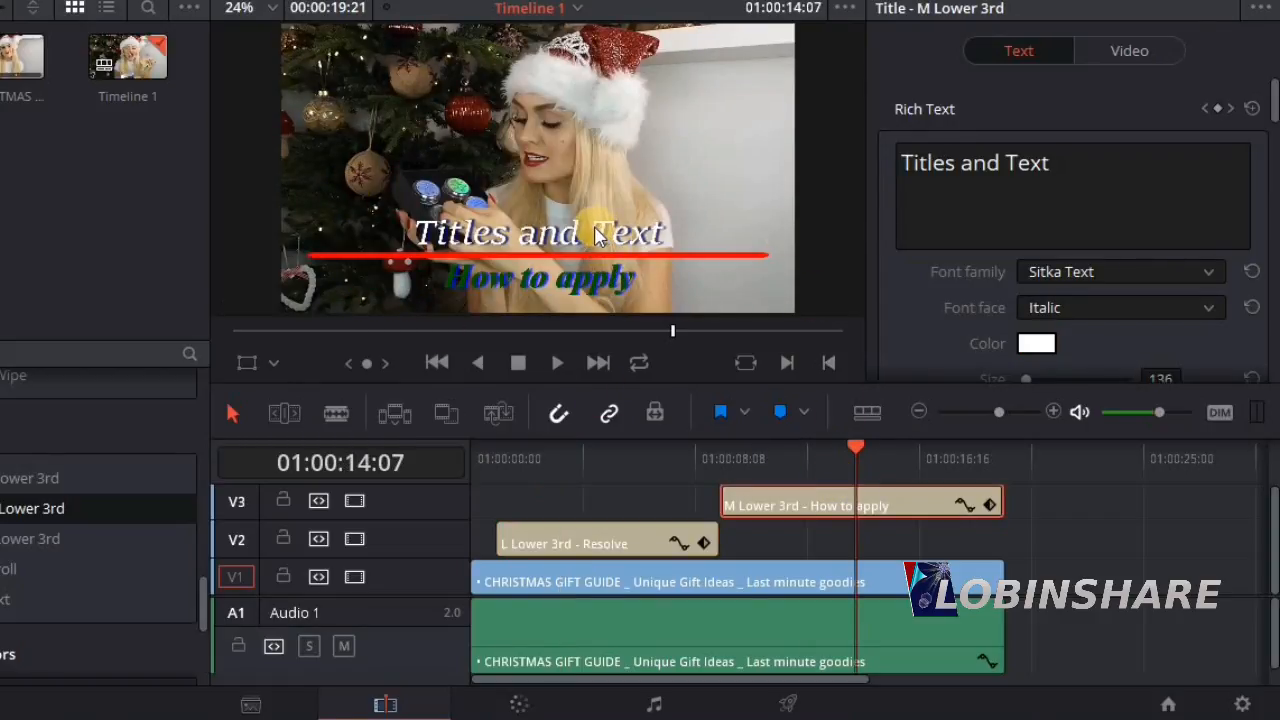
click(476, 458)
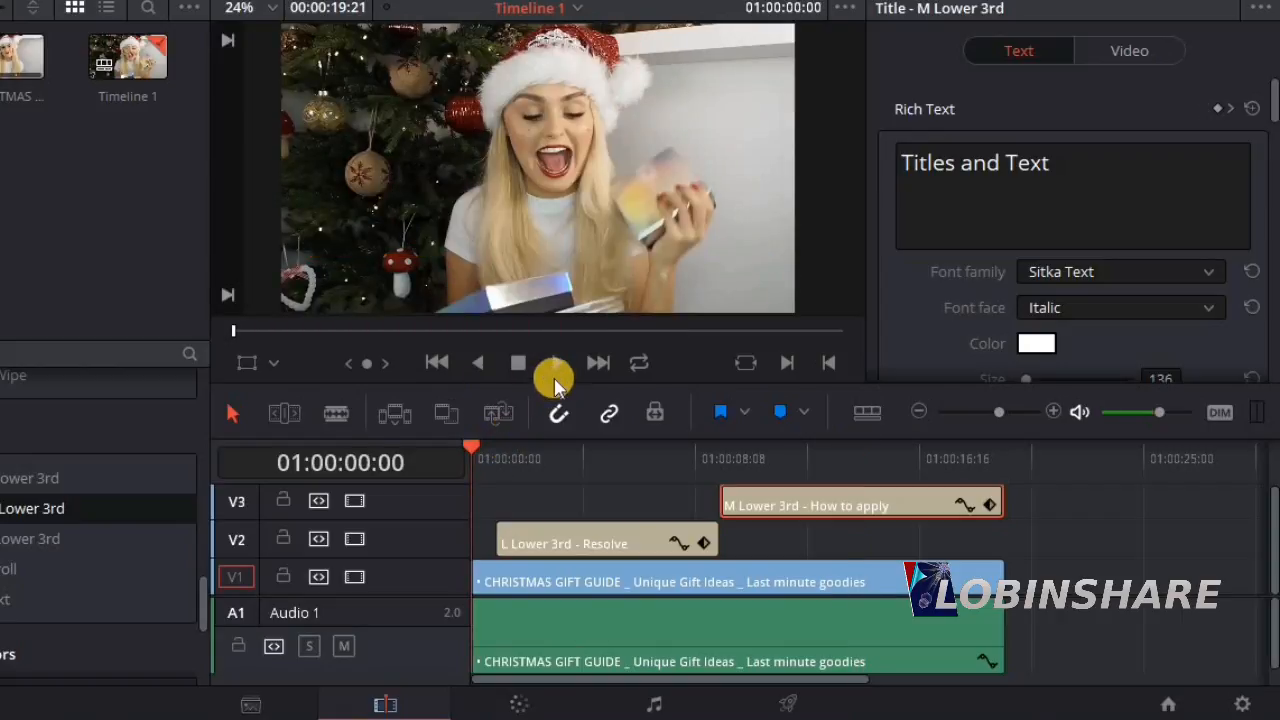
click(553, 362)
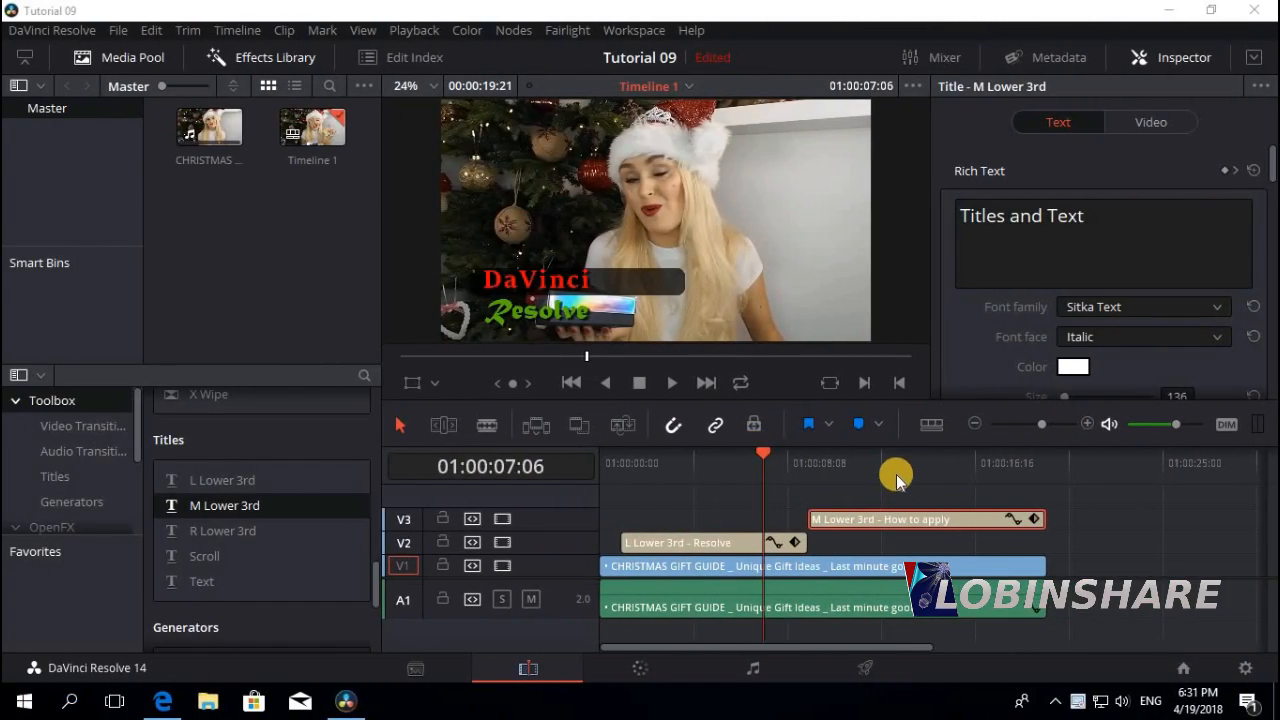
click(897, 468)
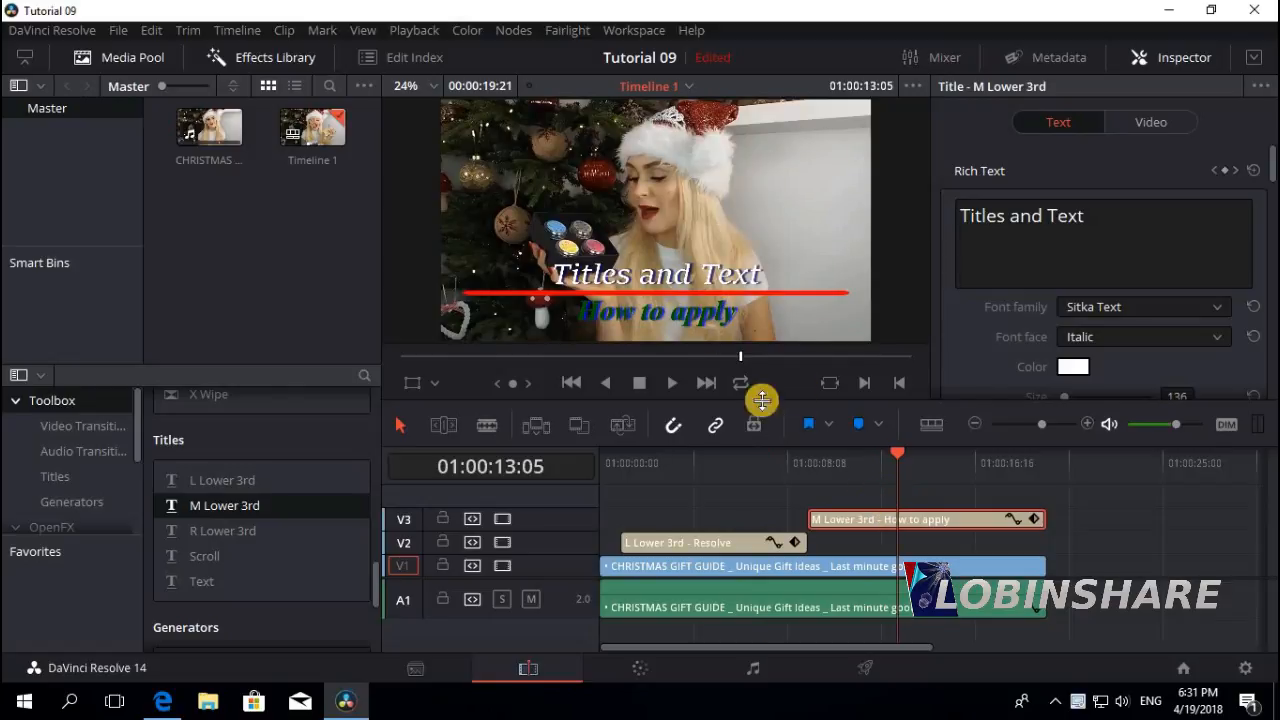
click(814, 464)
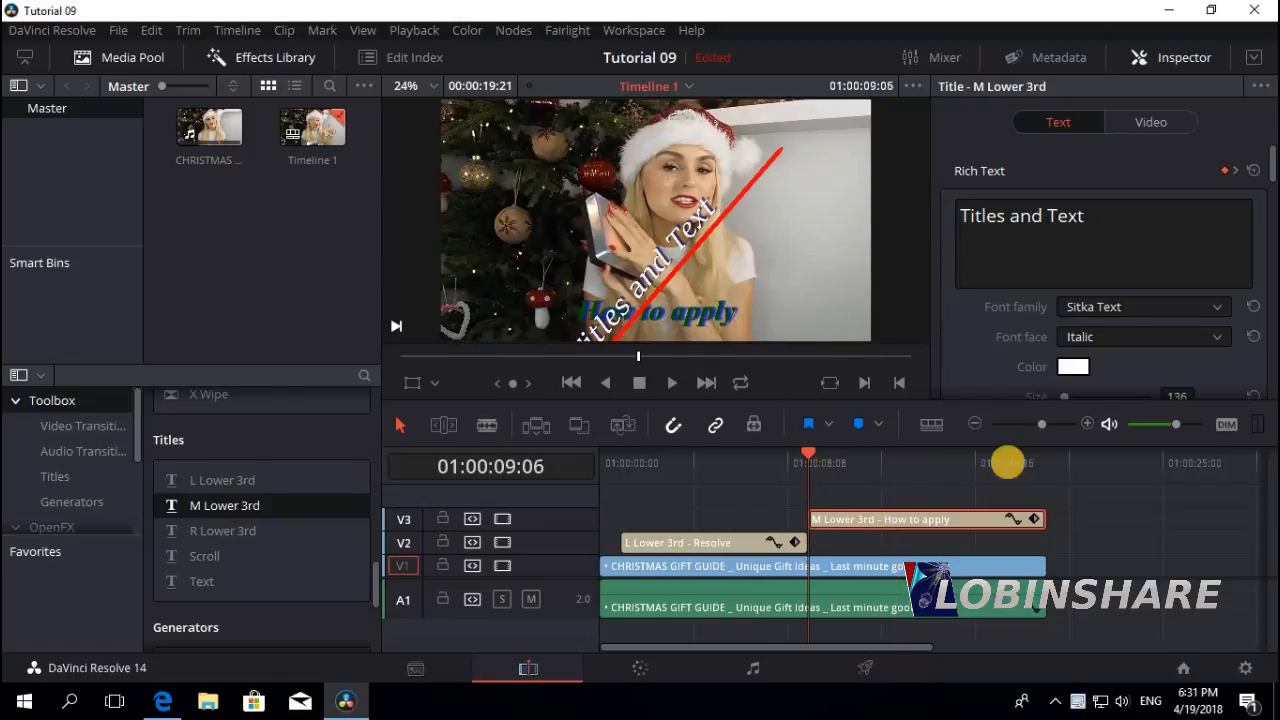
click(1038, 463)
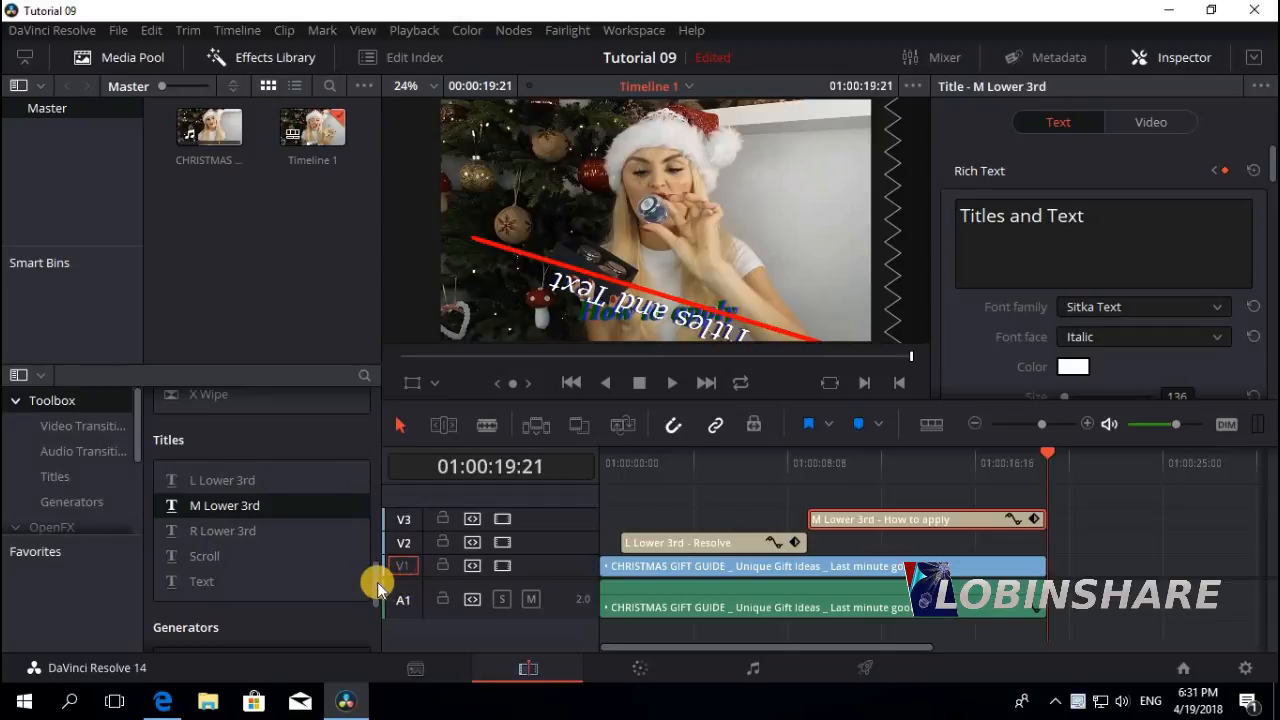
Add a Clock Wipe transition to the start of the M Lower 3rd title and a Cross Dissolve to its end
drag(376, 588, 364, 473)
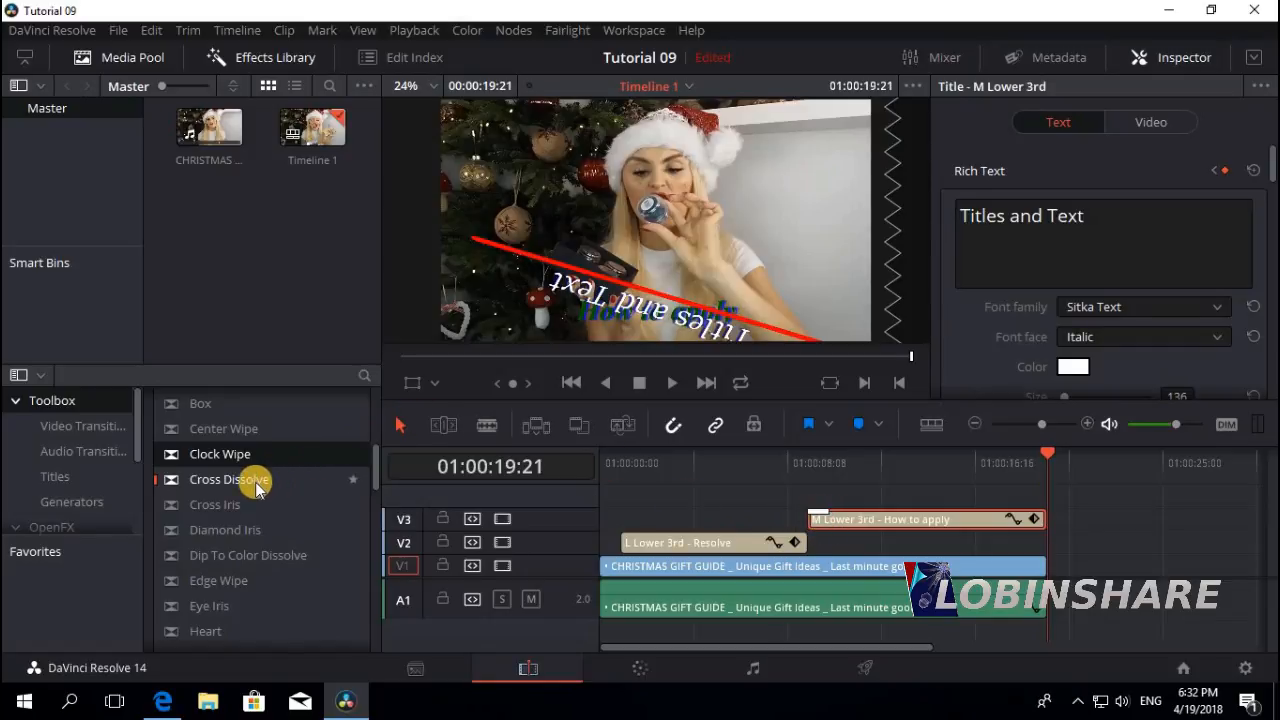
click(257, 484)
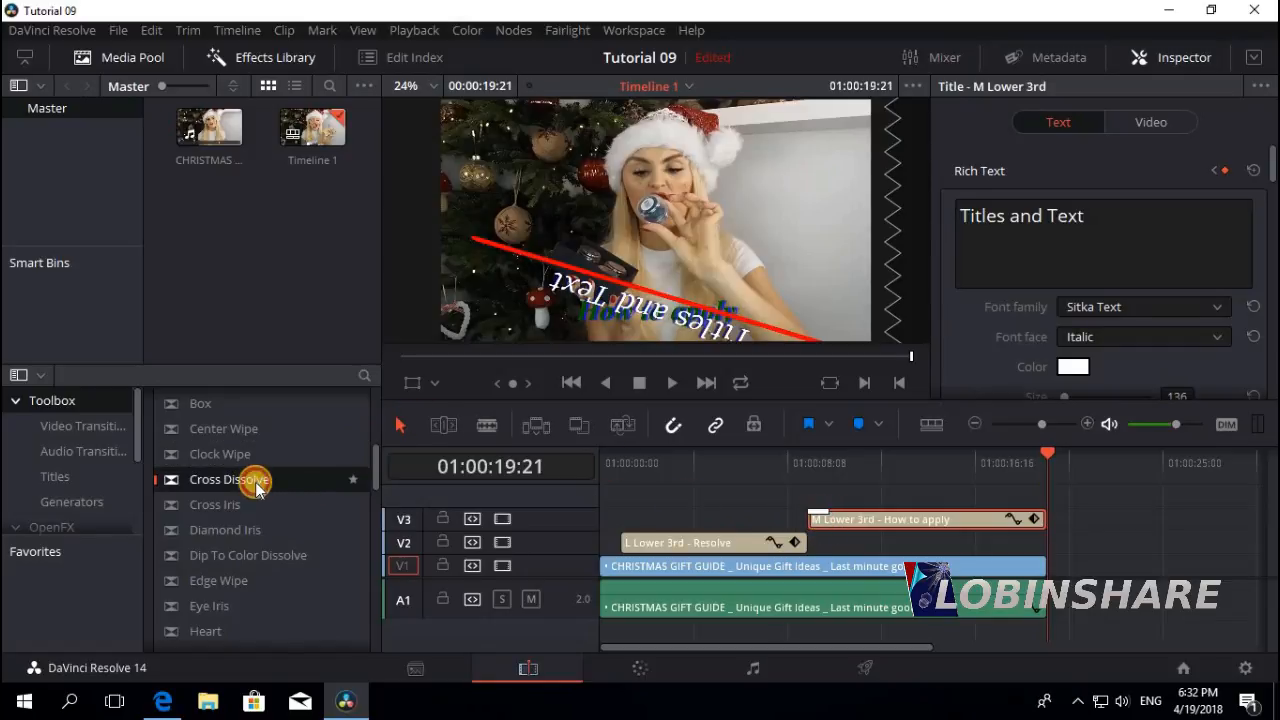
drag(257, 484, 1033, 520)
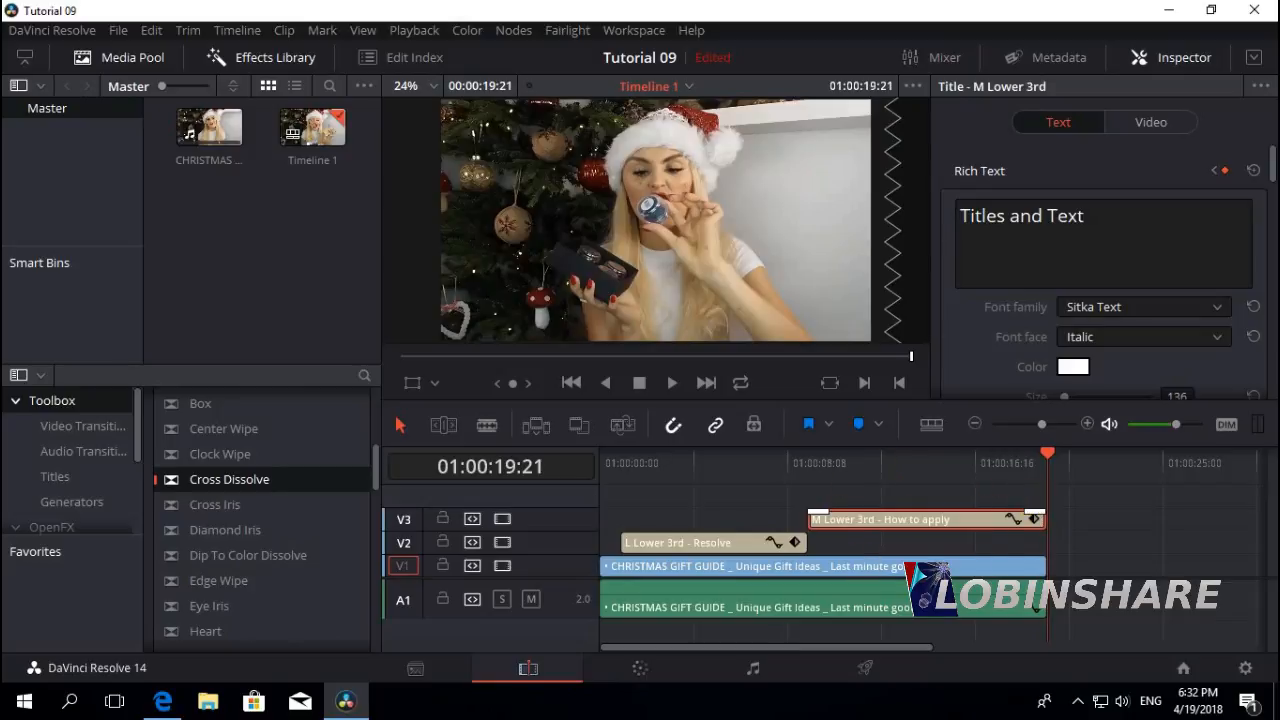
Try the filmstrip view for the timeline tracks, and return to the simple compact clip view
click(932, 428)
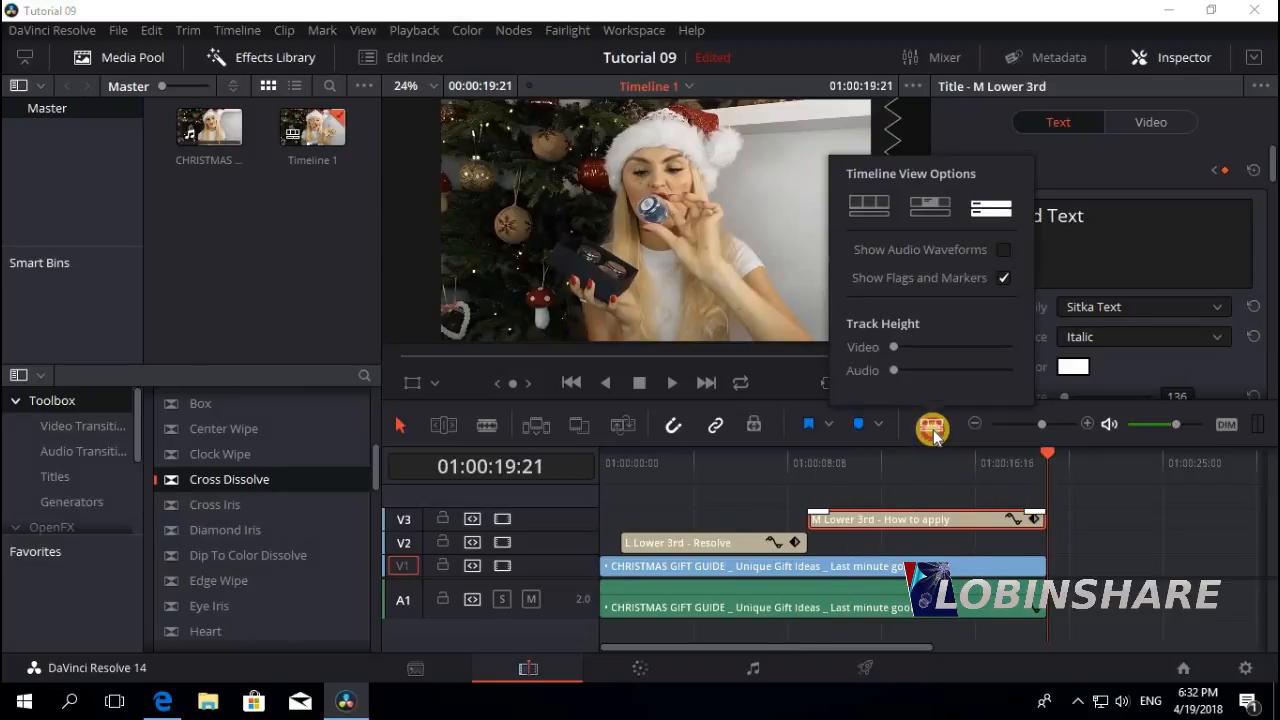
click(869, 204)
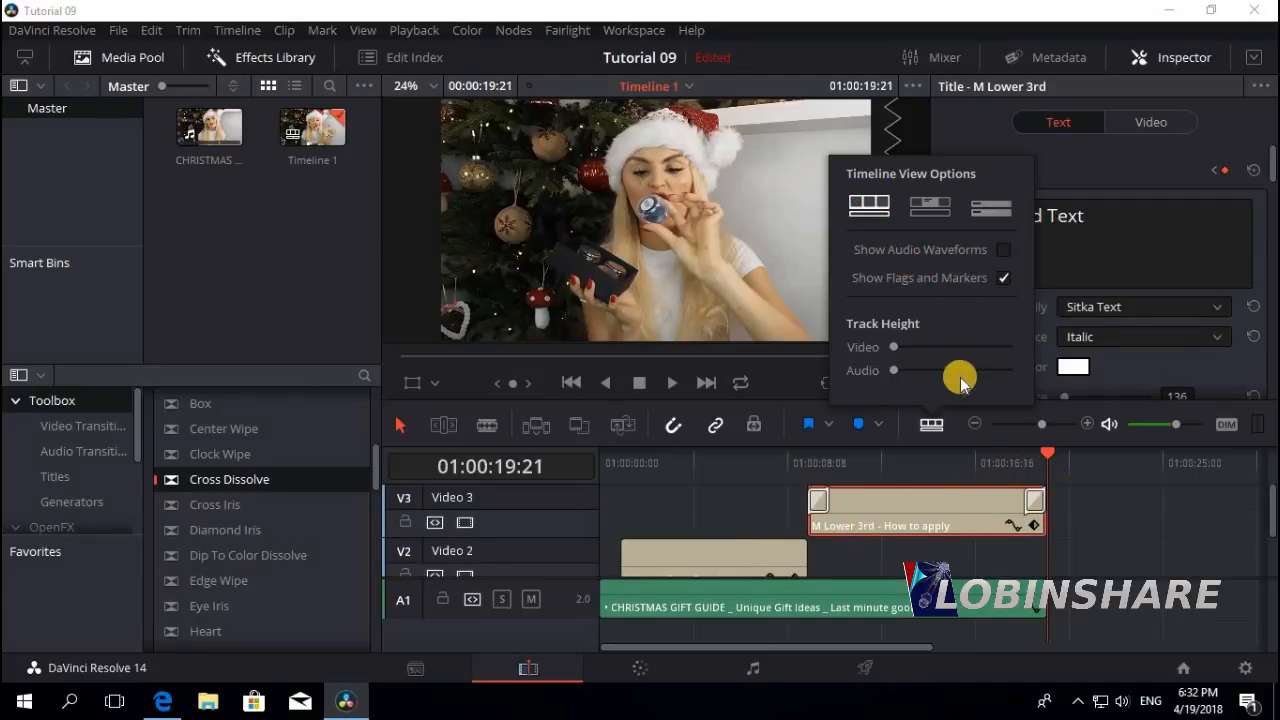
click(993, 207)
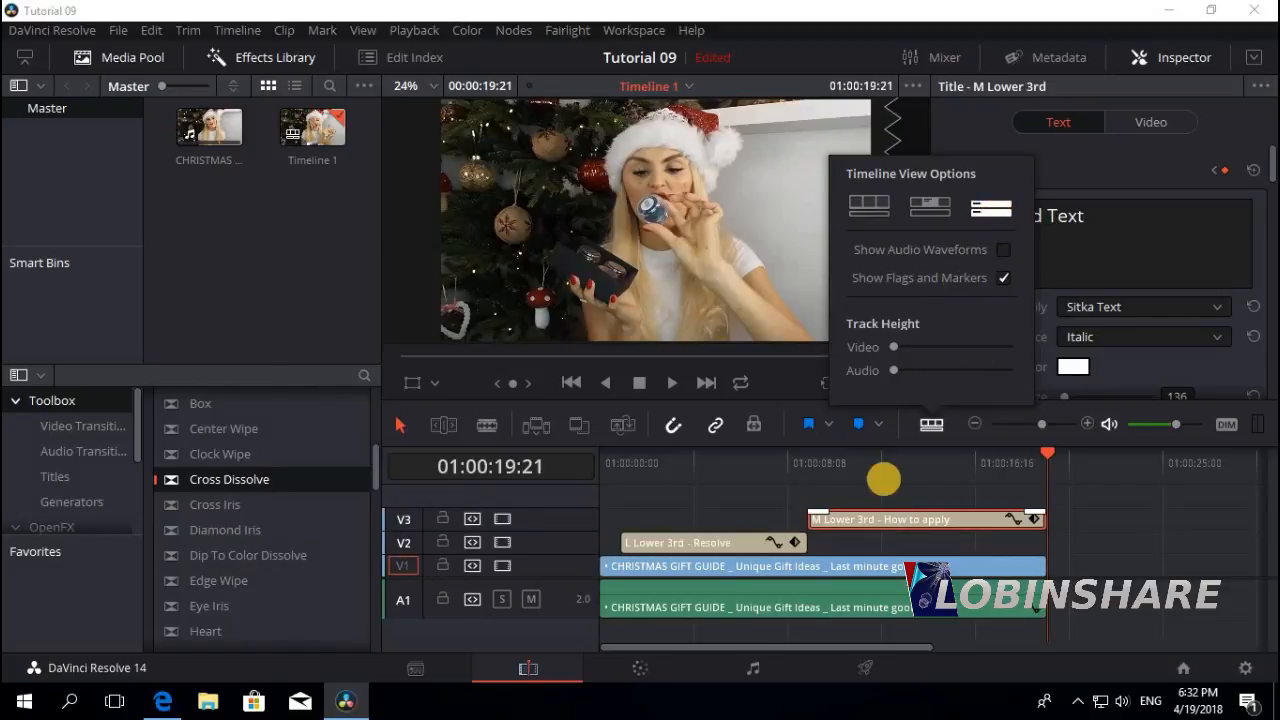
Review both lower-third titles at single points and by playing the timeline from the beginning
click(616, 466)
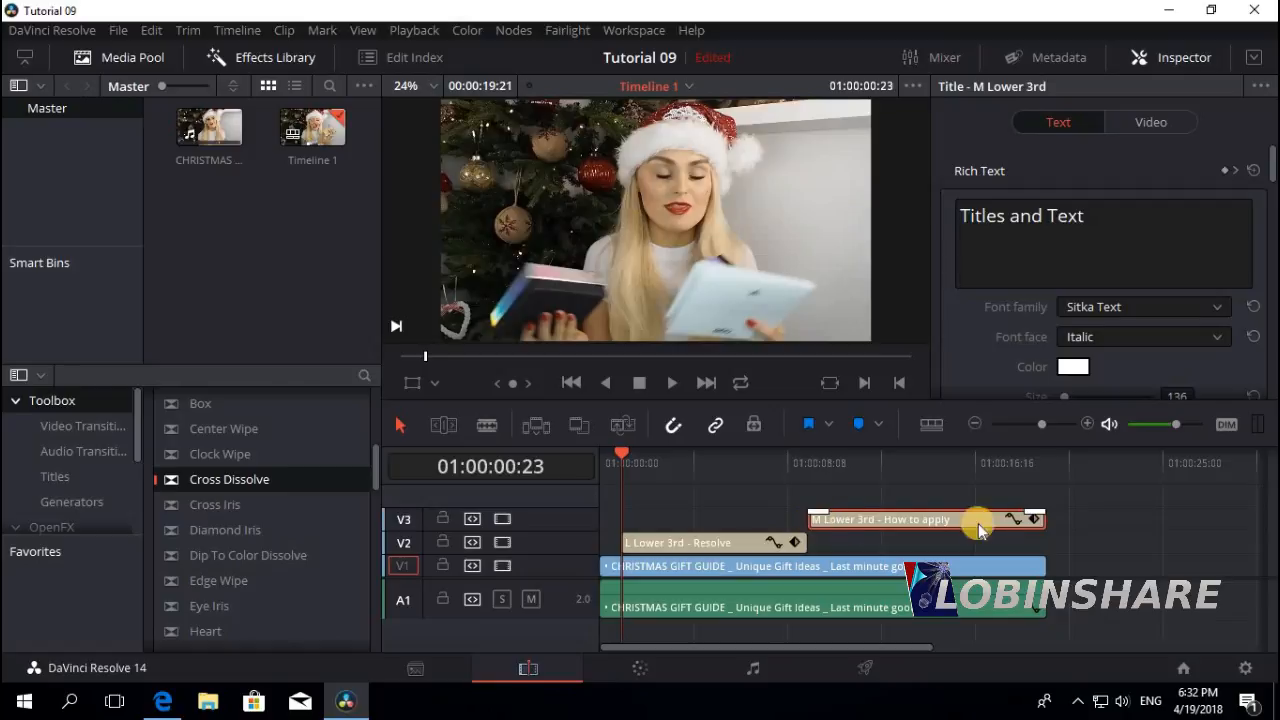
click(908, 463)
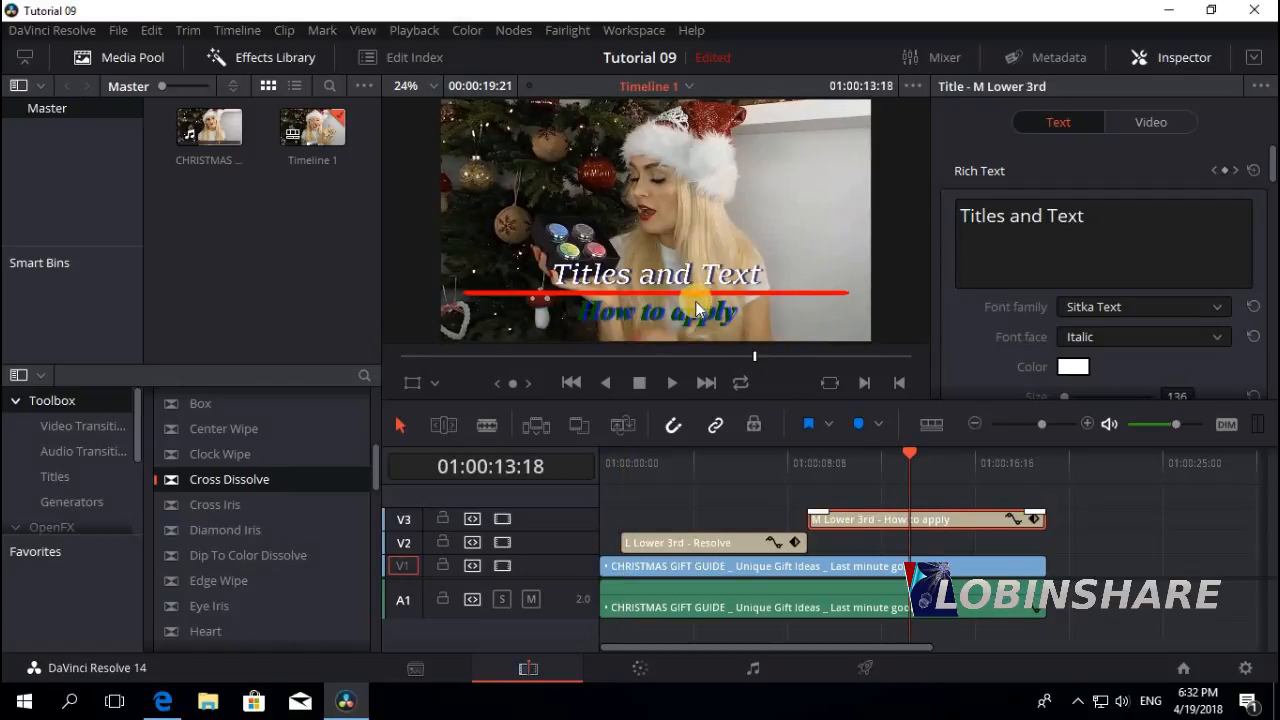
click(602, 462)
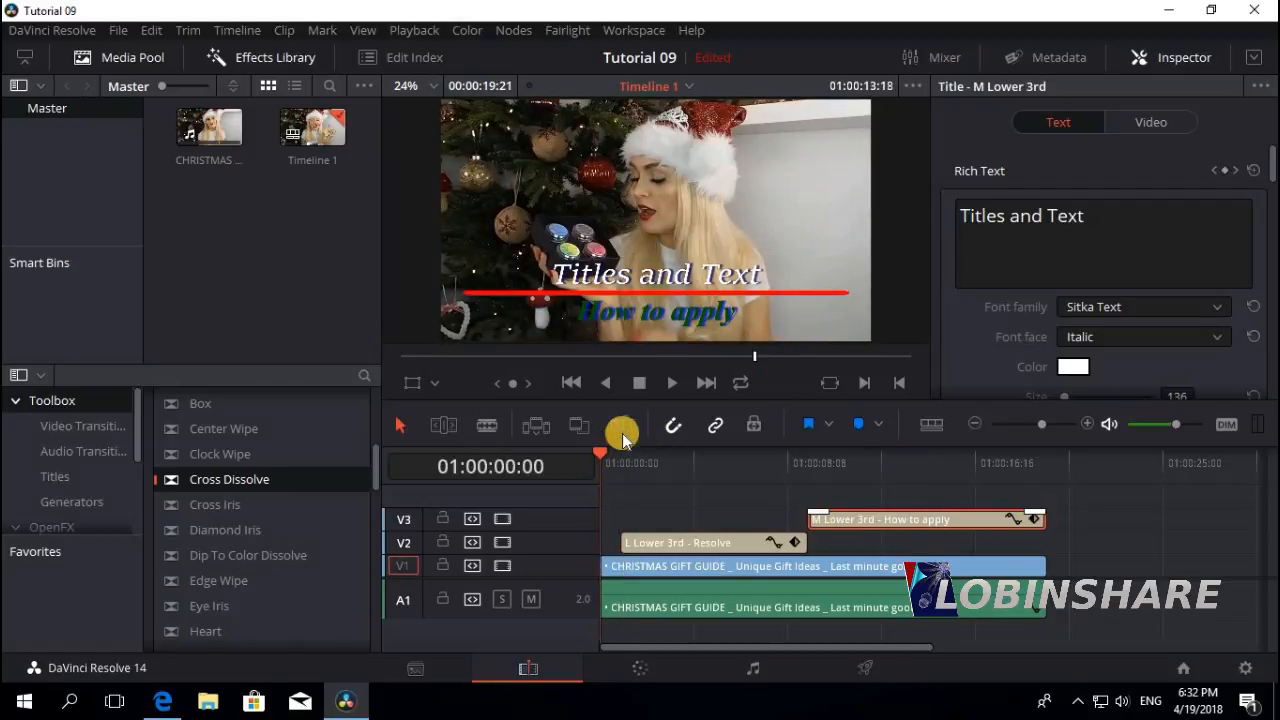
click(673, 382)
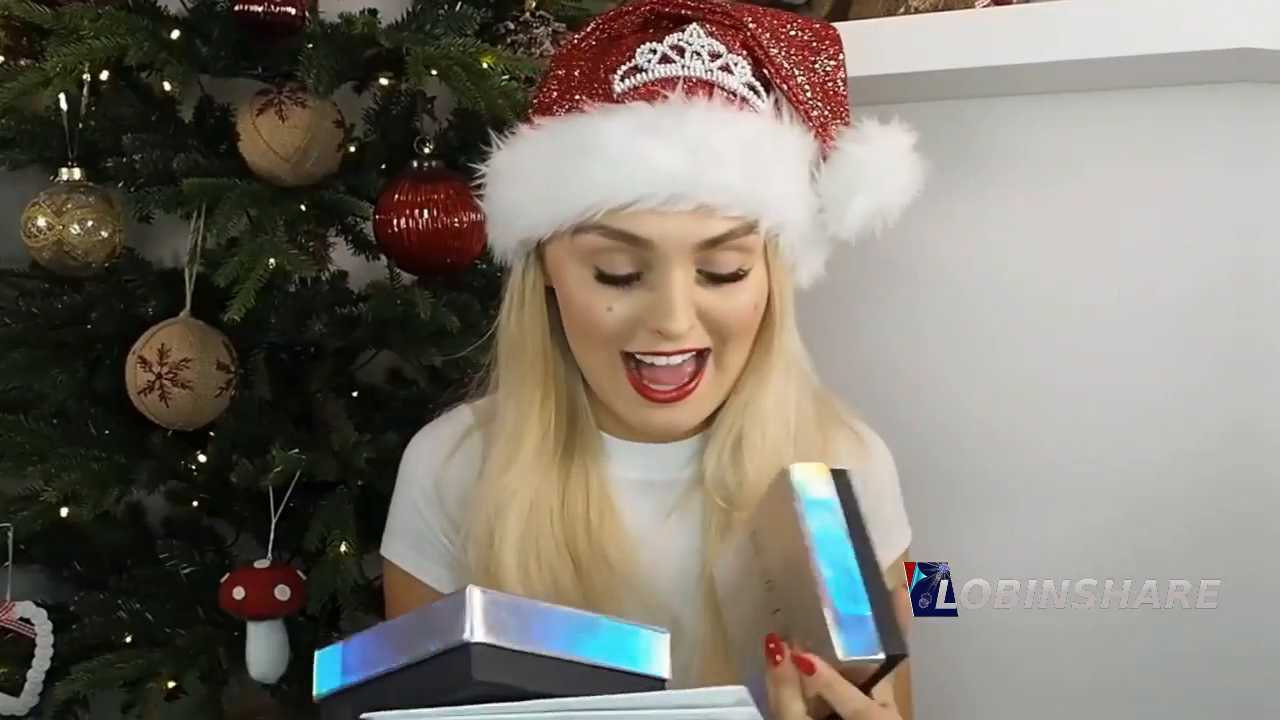
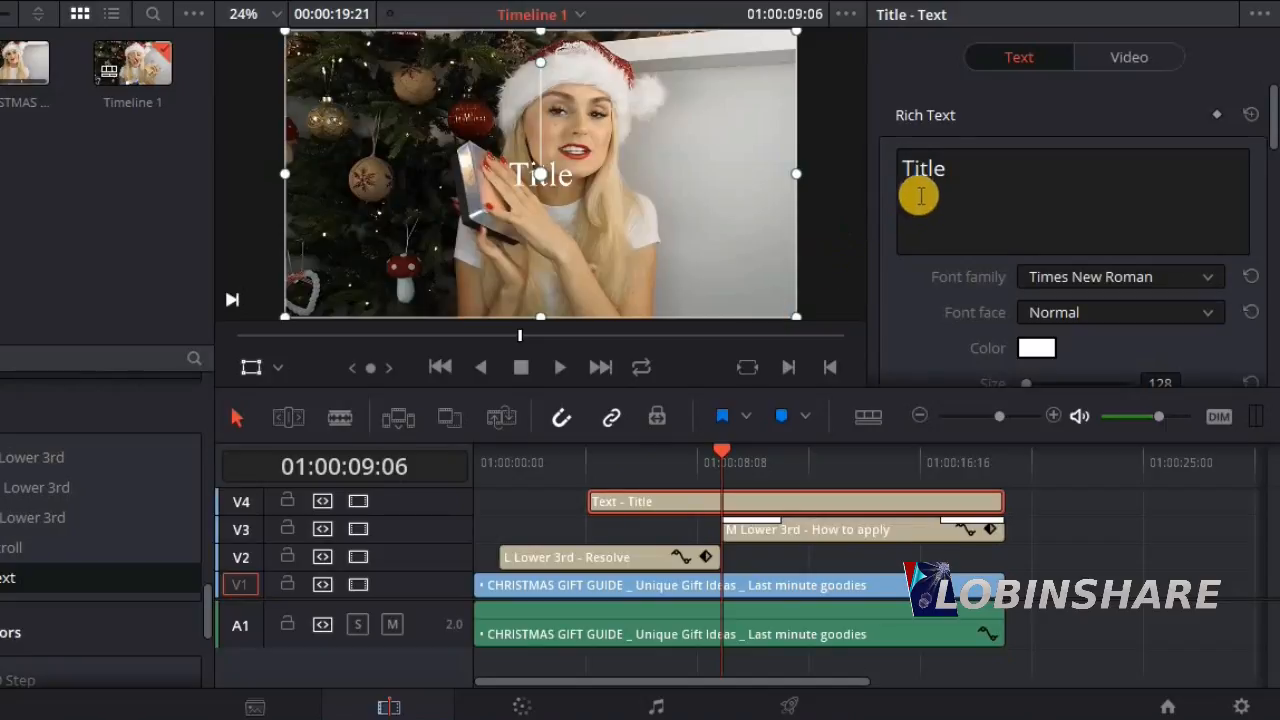
Change the V4 Text title's wording to "Titles" and set its font family to Segoe UI Black
click(959, 170)
text(s)
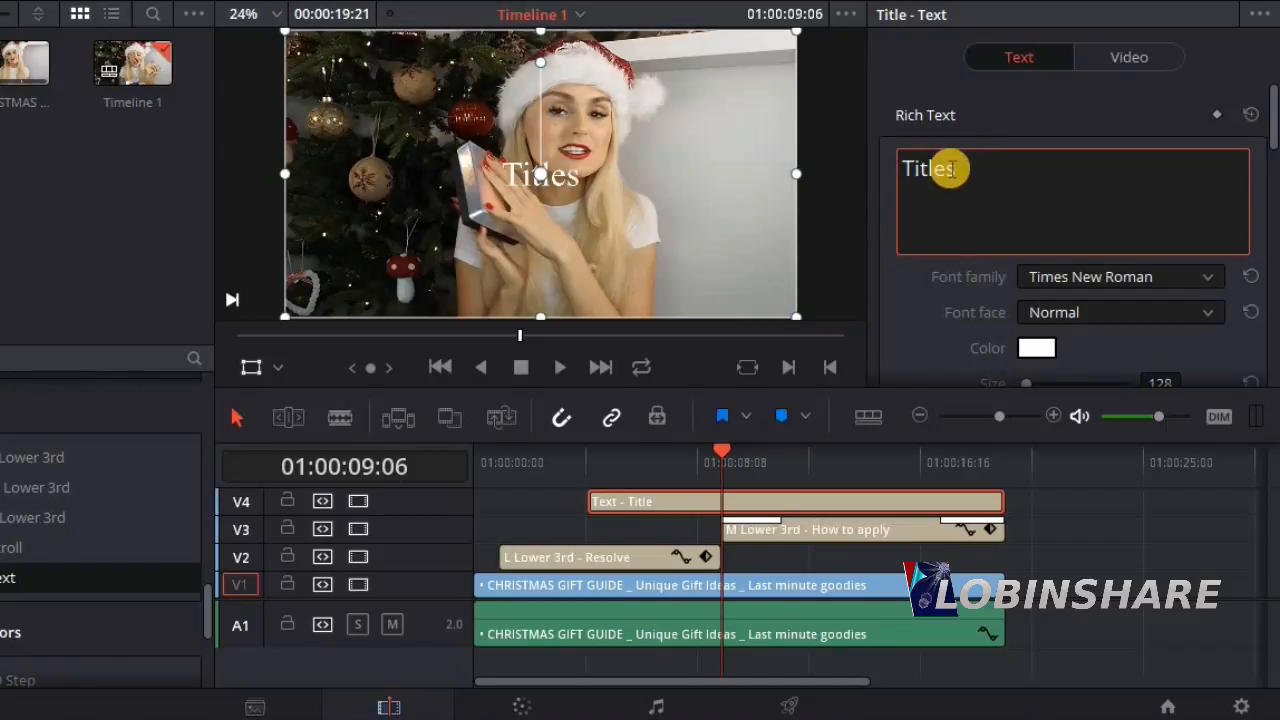
click(1150, 280)
scroll(1190, 424, up, 5)
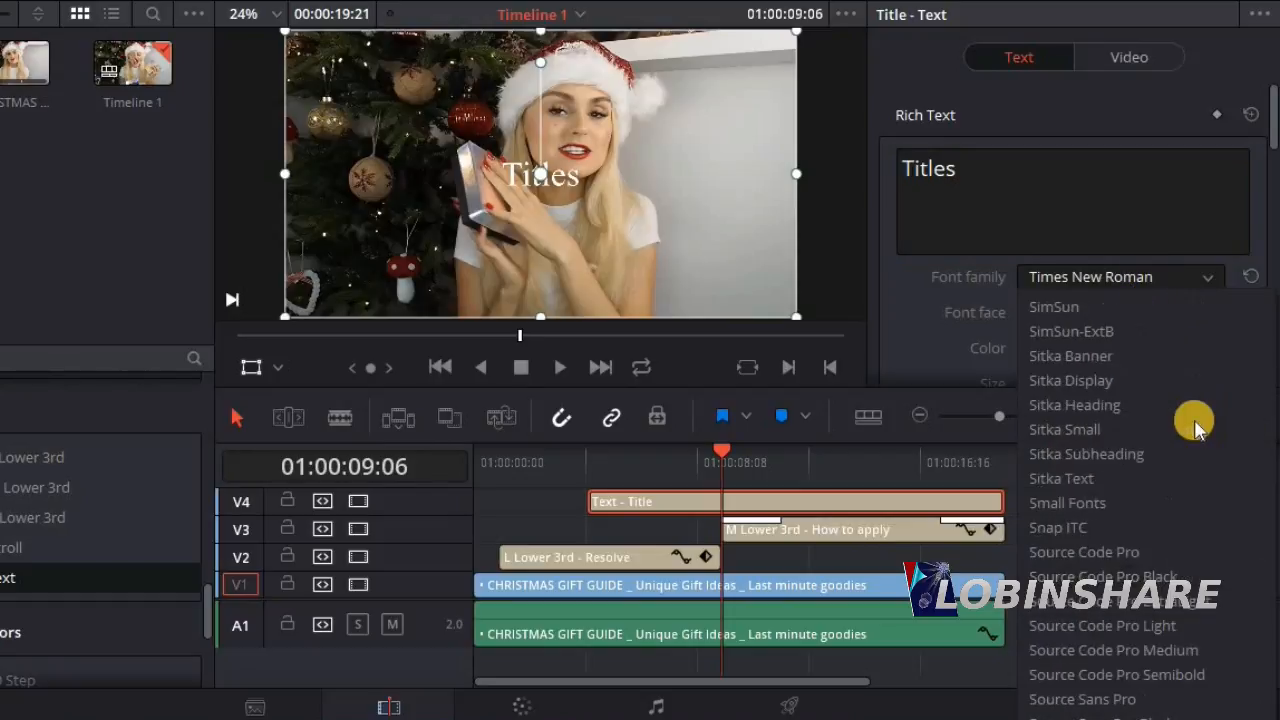
scroll(1196, 424, up, 2)
click(1124, 404)
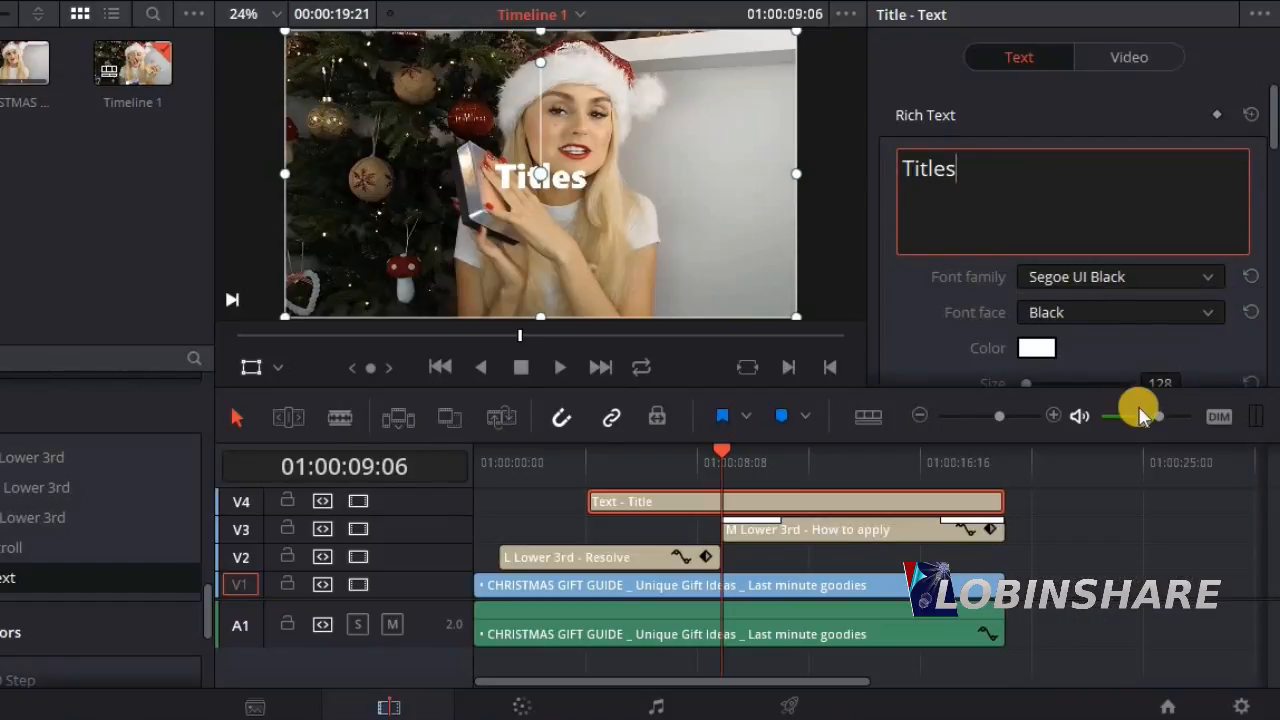
Color the "Titles" text bright pink from the basic colors
click(1036, 348)
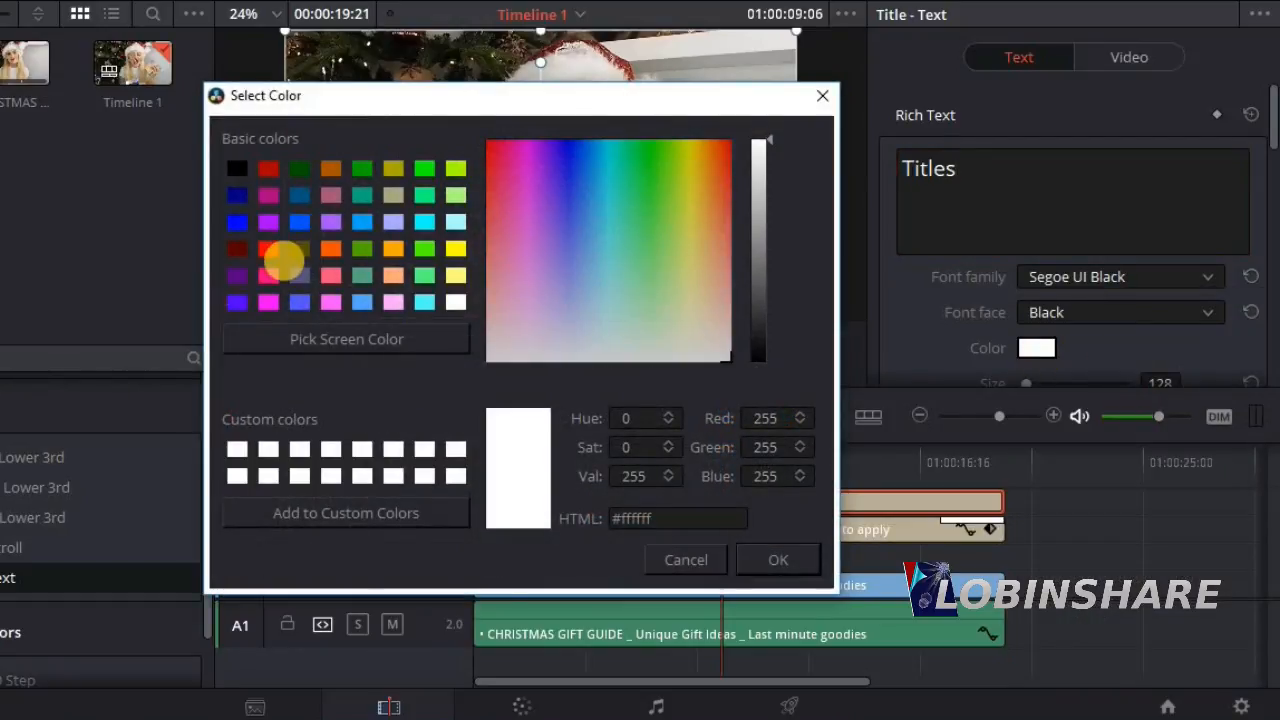
click(268, 274)
click(783, 556)
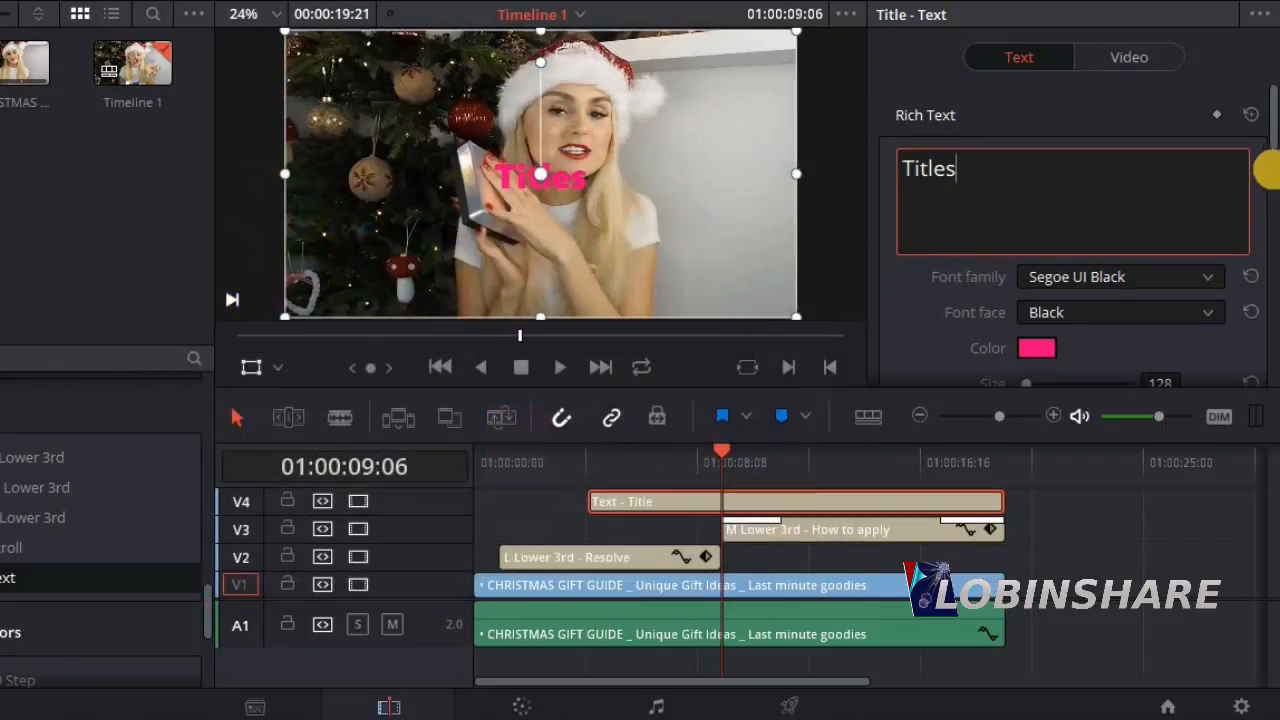
Give the title a background box 0.269 wide and 0.116 high, and shift its center Y slightly to fit the text
drag(1272, 140, 1257, 363)
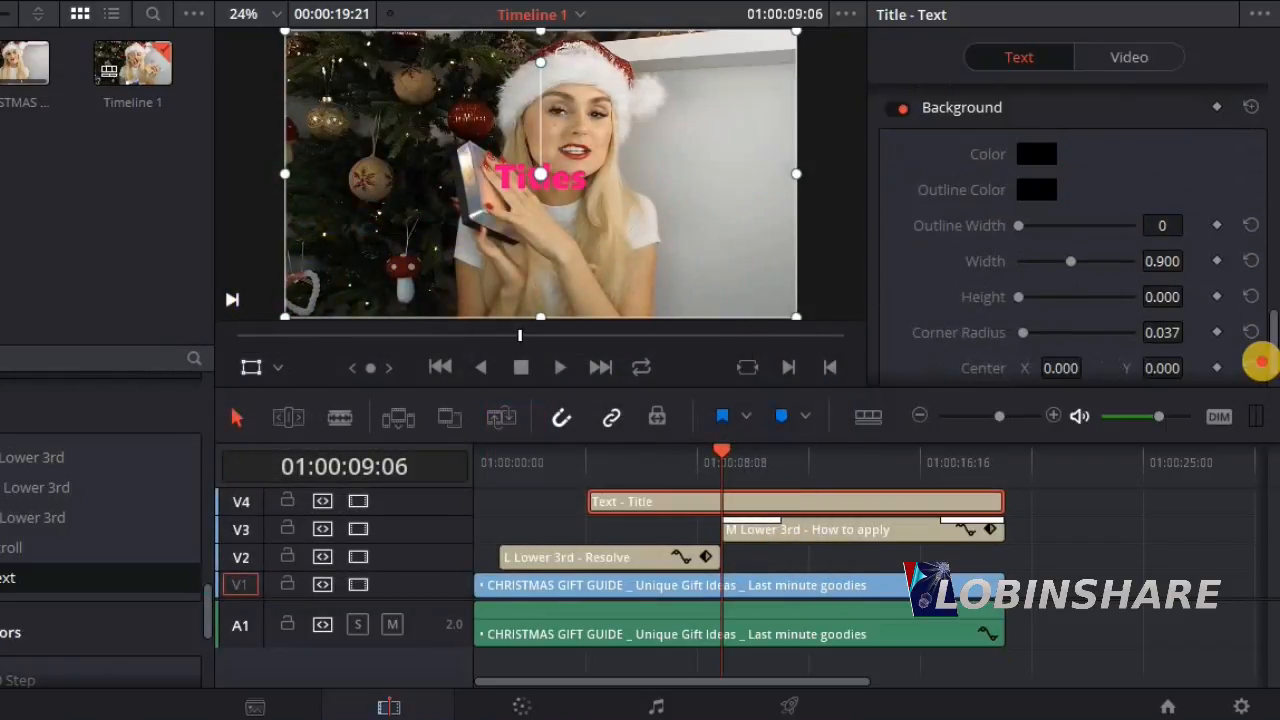
drag(1015, 290, 1030, 262)
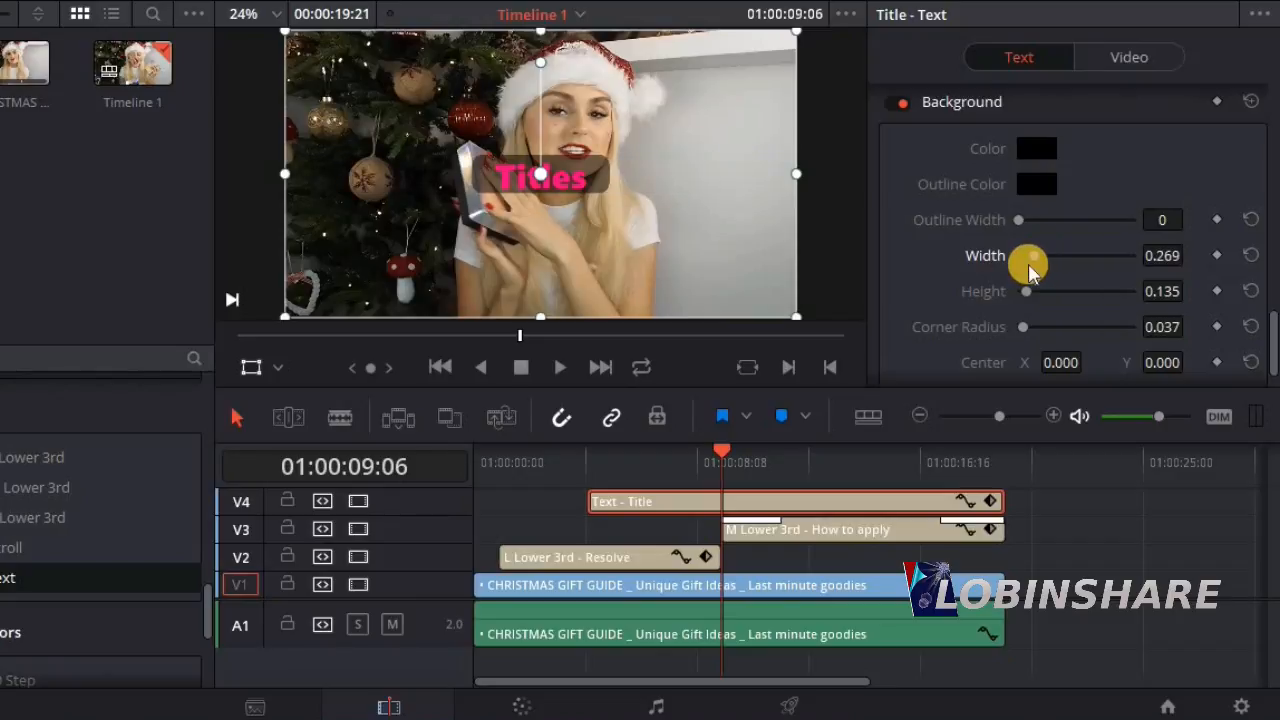
drag(1147, 289, 1063, 340)
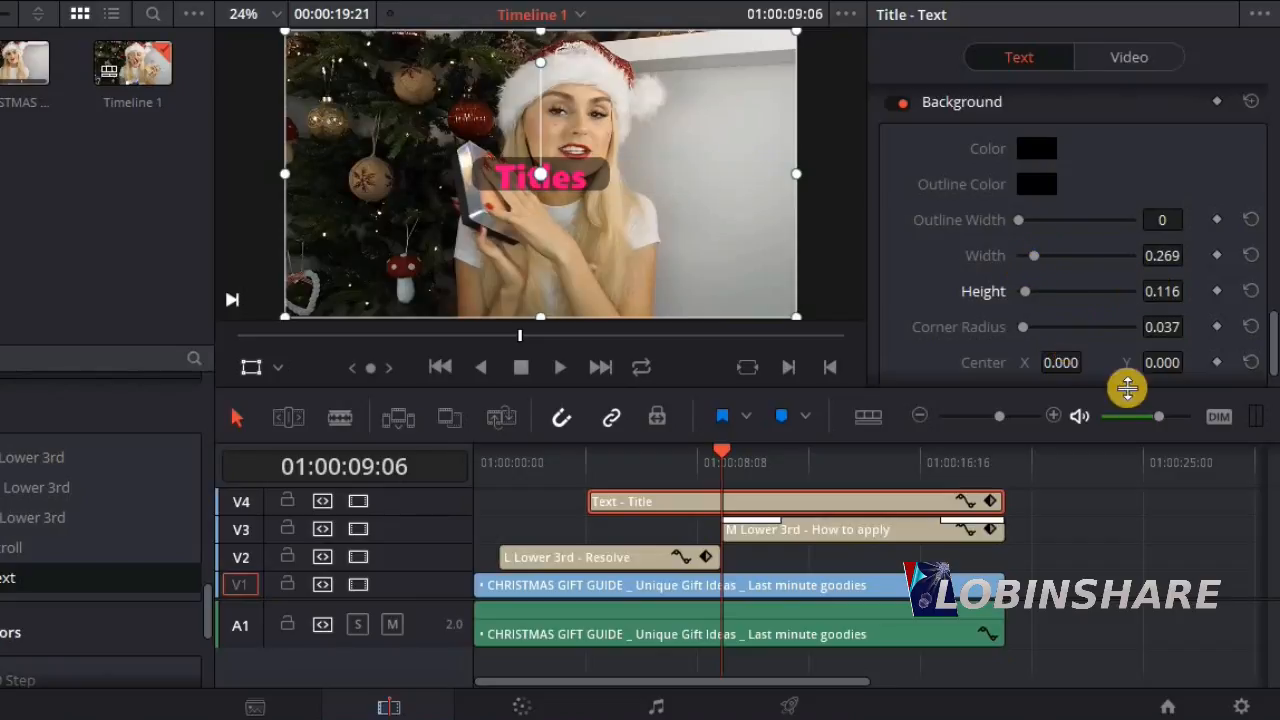
drag(1170, 363, 1145, 370)
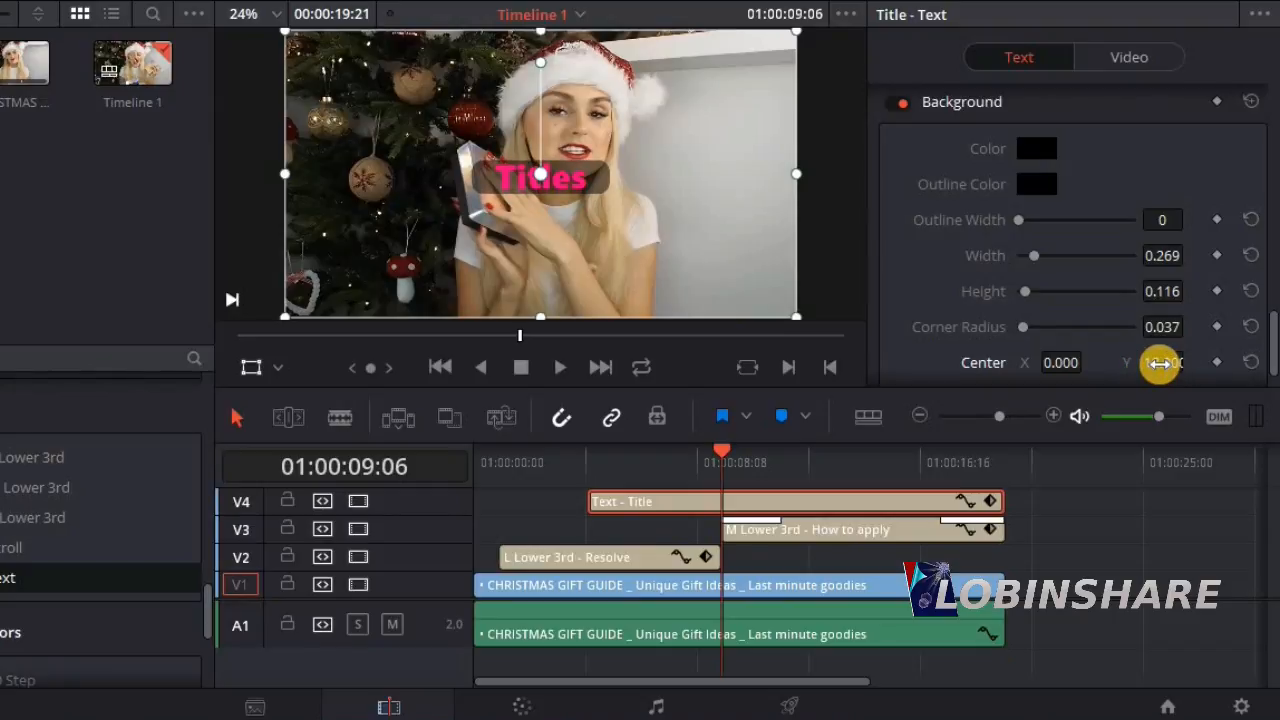
drag(1272, 345, 1270, 55)
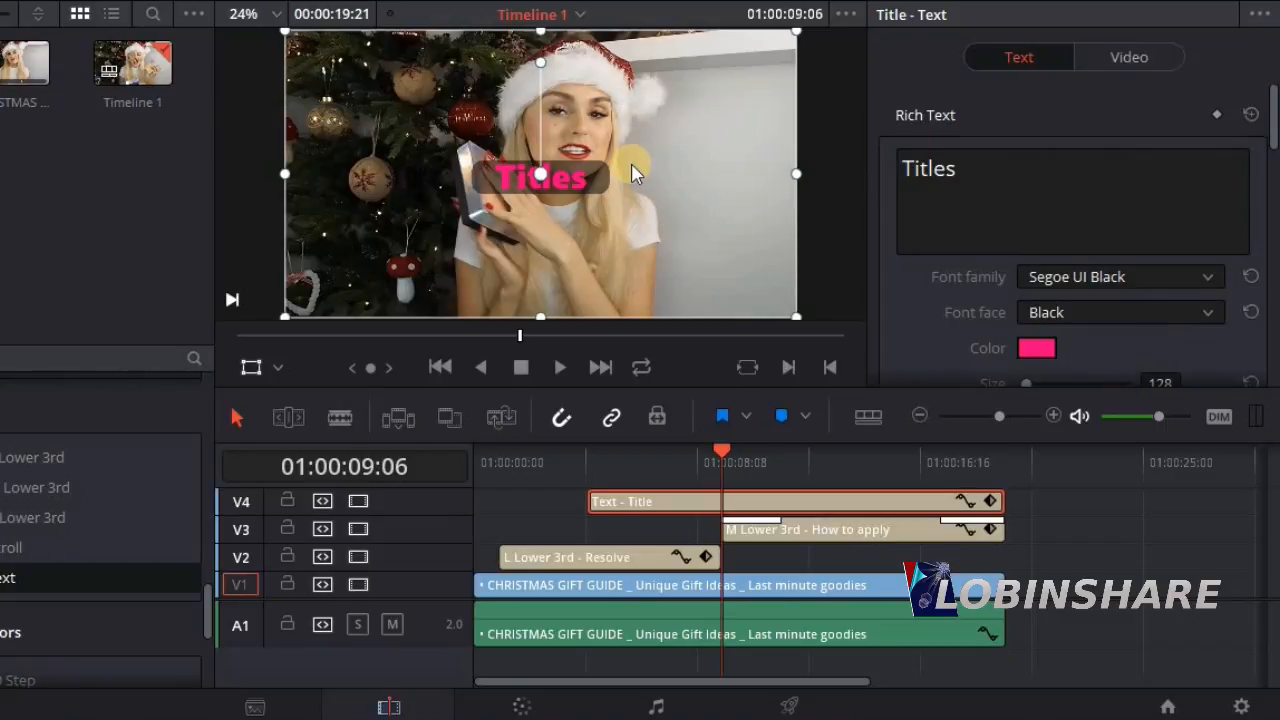
Open the title's video settings and check its placement at its start, 01:00:09:06, 01:00:14:16 and its end
click(1110, 55)
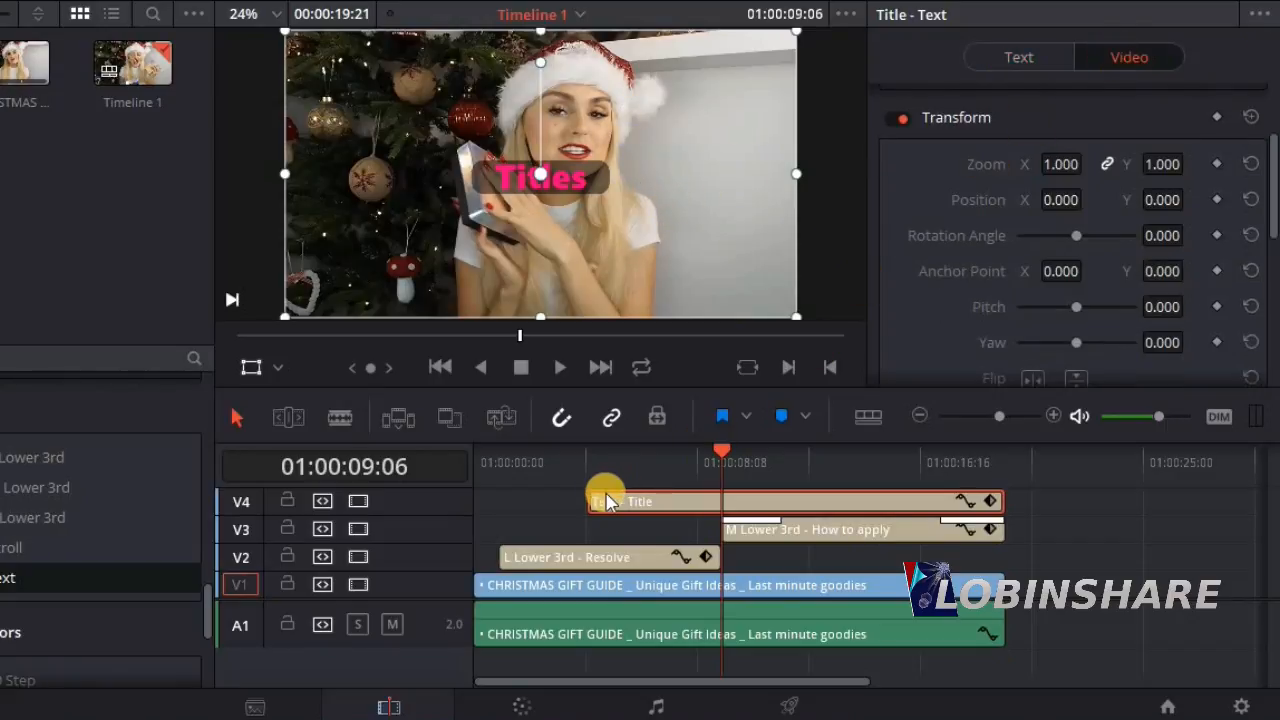
click(589, 455)
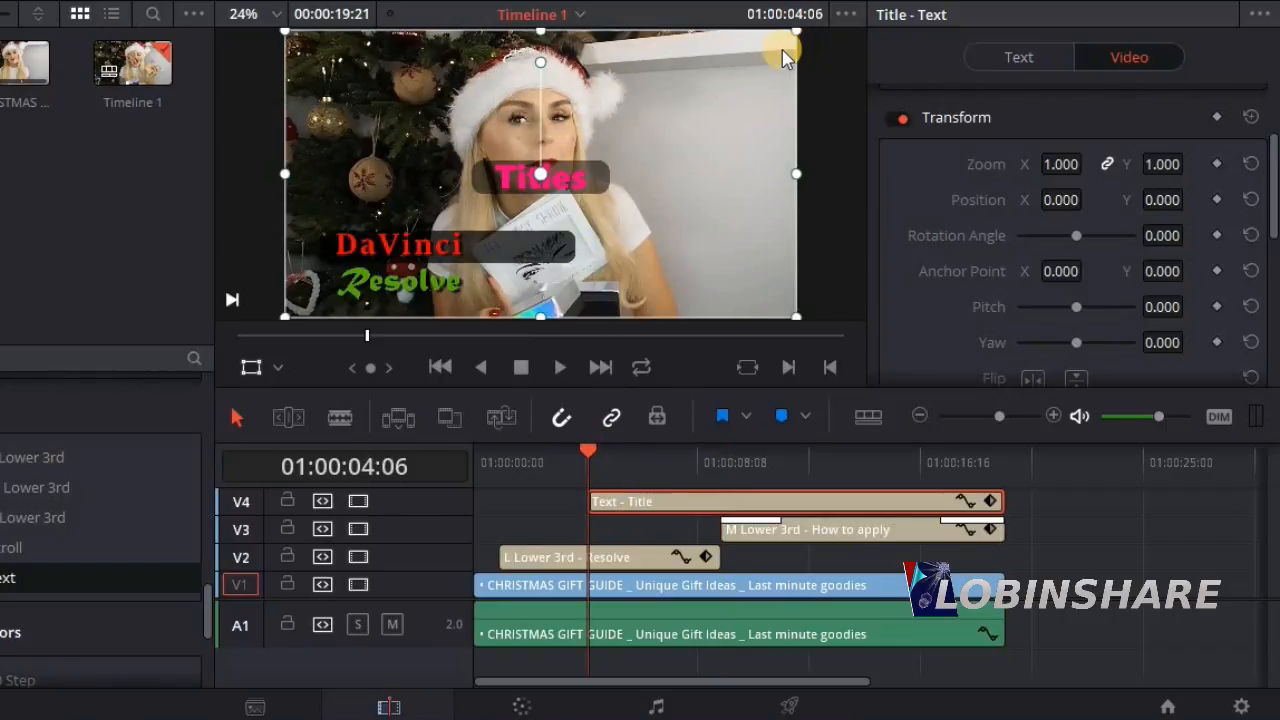
click(720, 460)
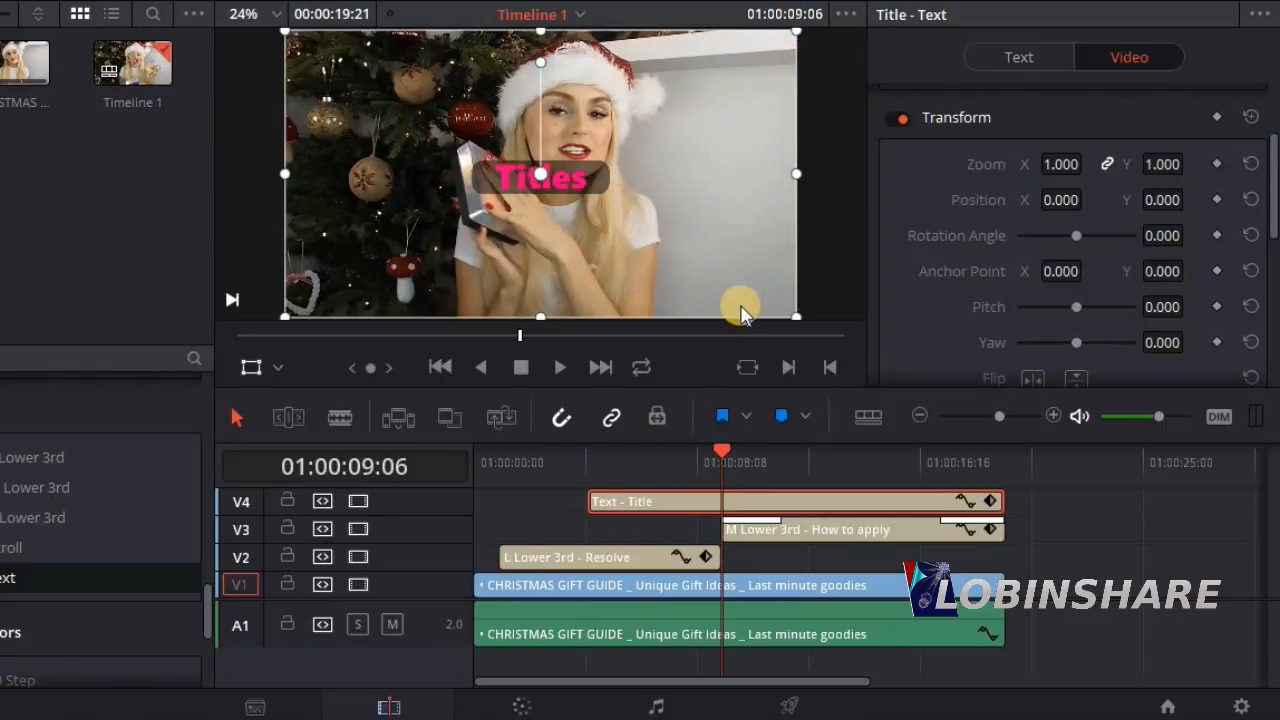
click(866, 462)
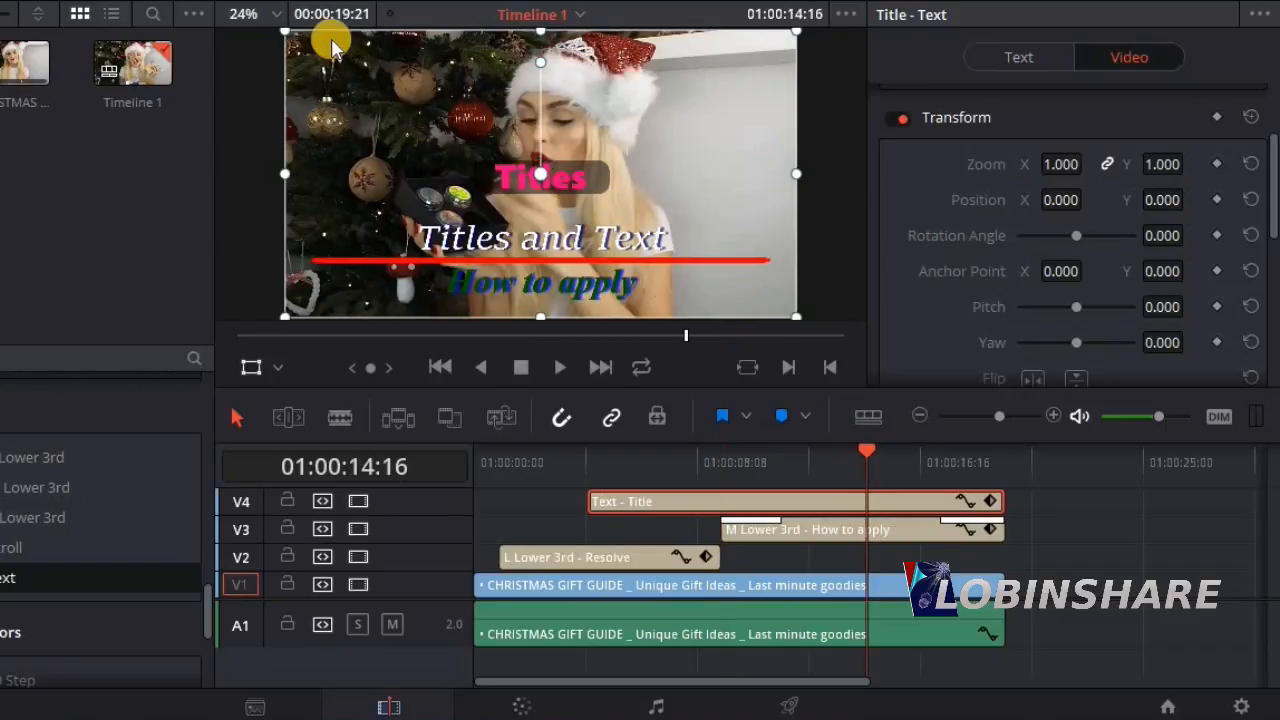
click(993, 462)
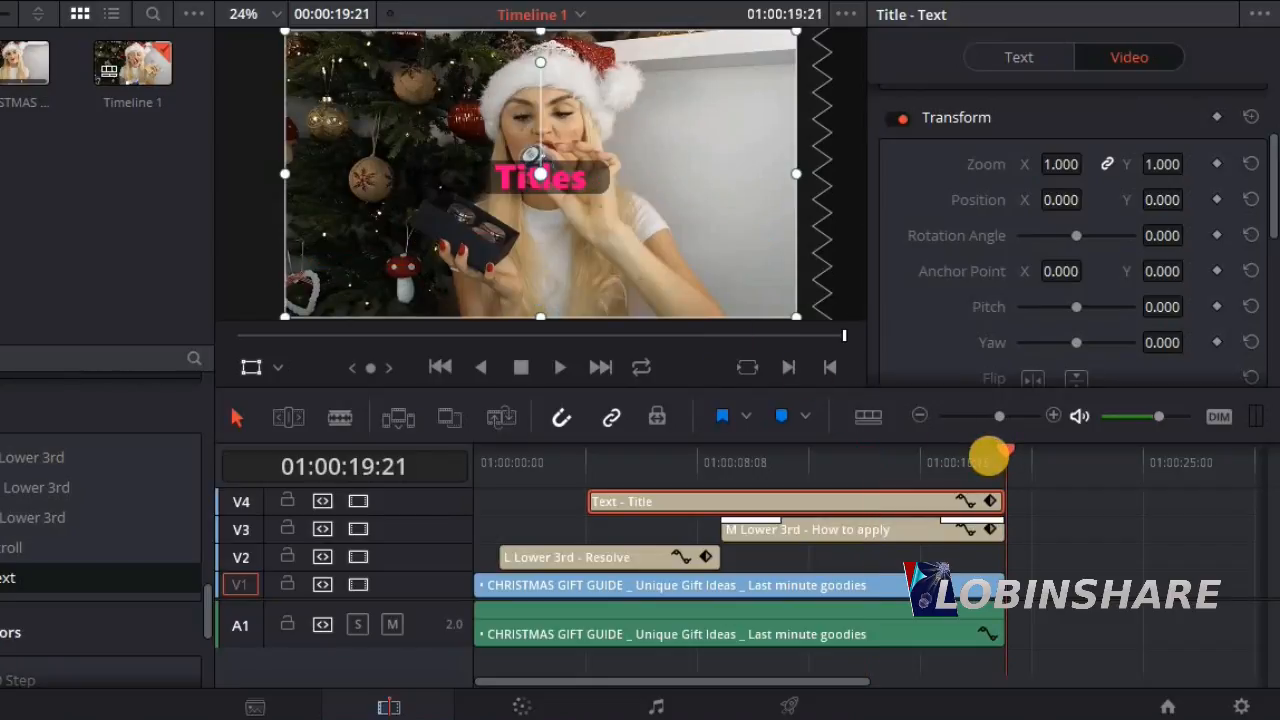
click(593, 195)
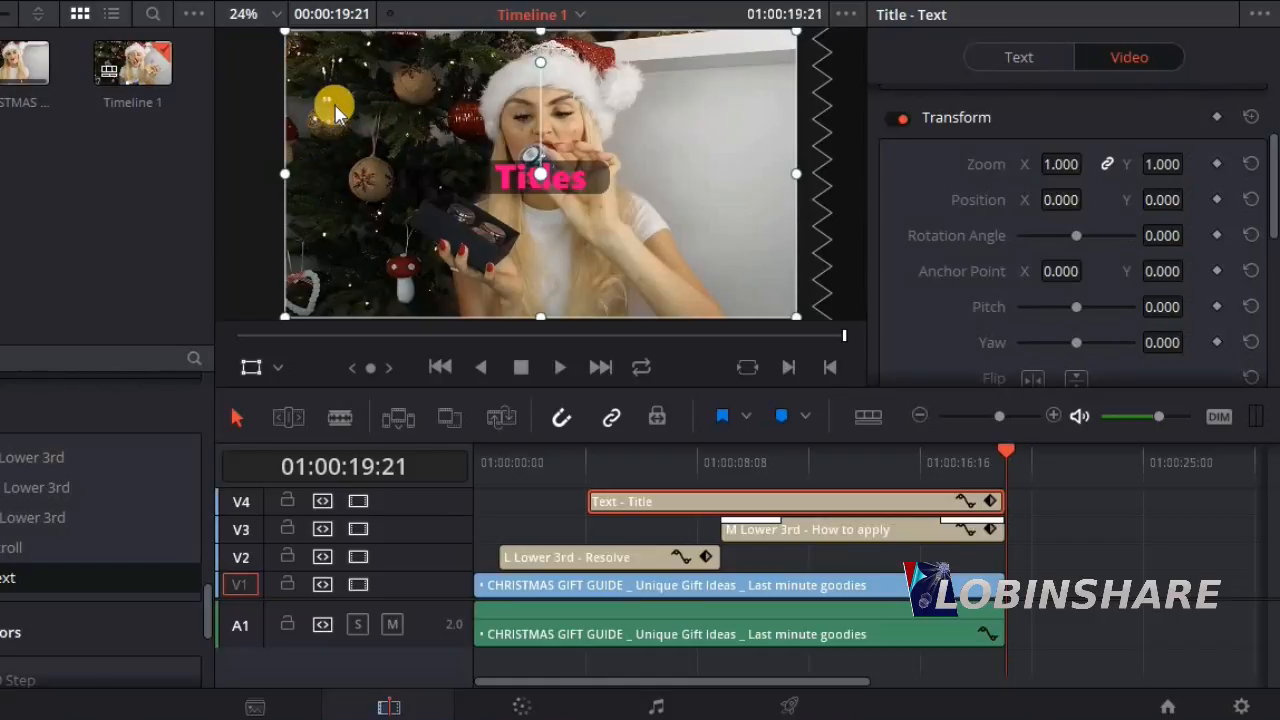
Add keyframes for all Transform parameters of the Text title at its start, 01:00:04:06
click(593, 456)
double_click(629, 502)
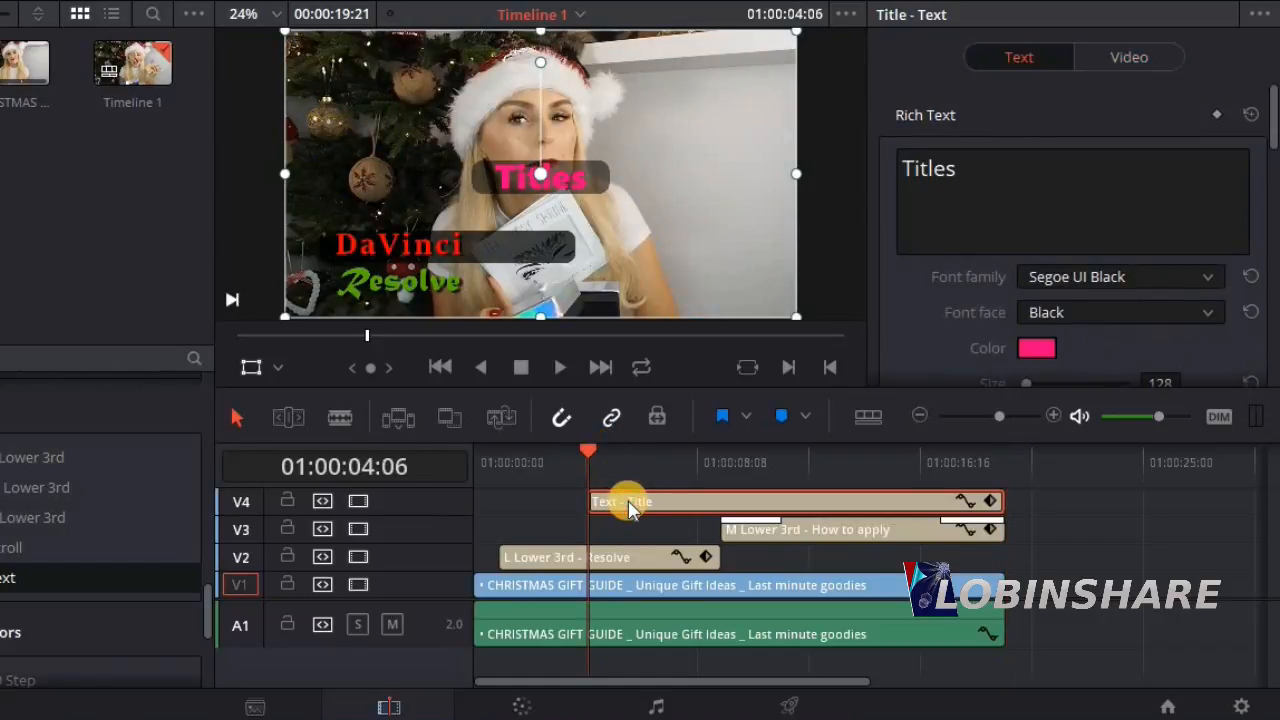
click(1130, 70)
mouse_move(1268, 183)
mouse_down()
mouse_move(1270, 110)
mouse_move(1266, 280)
mouse_move(1270, 183)
mouse_move(1275, 195)
mouse_up()
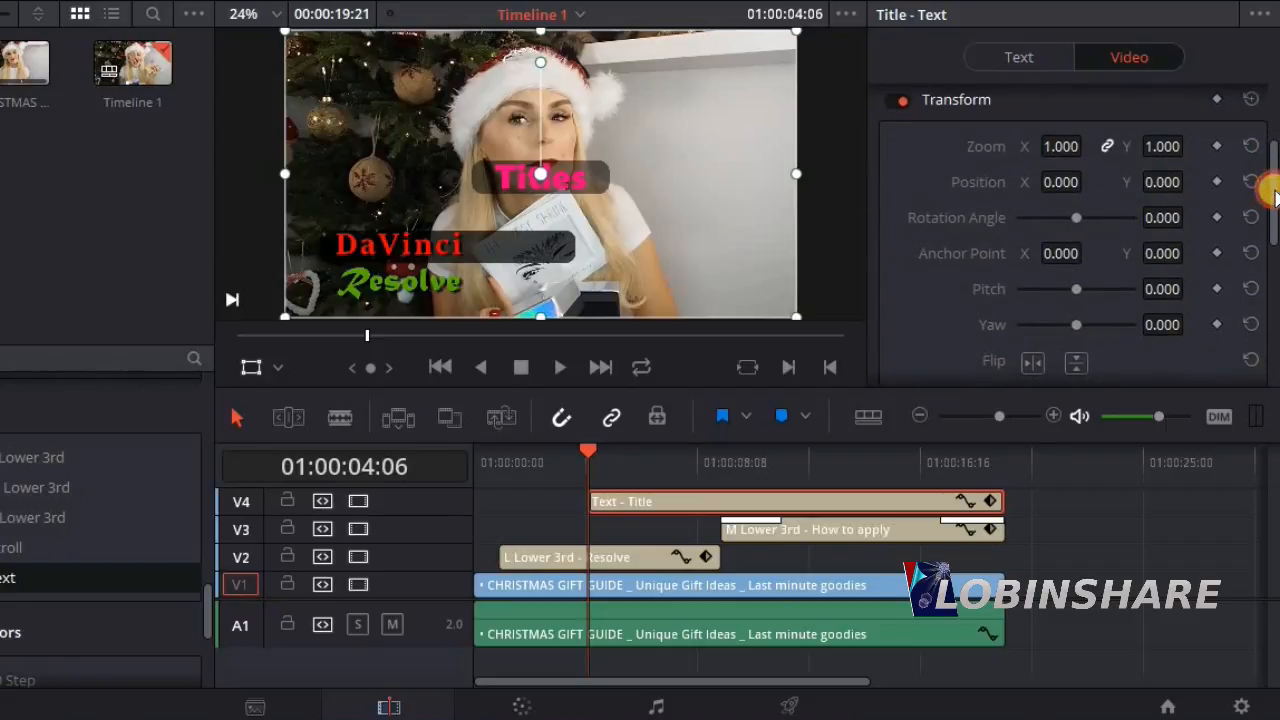
click(1231, 222)
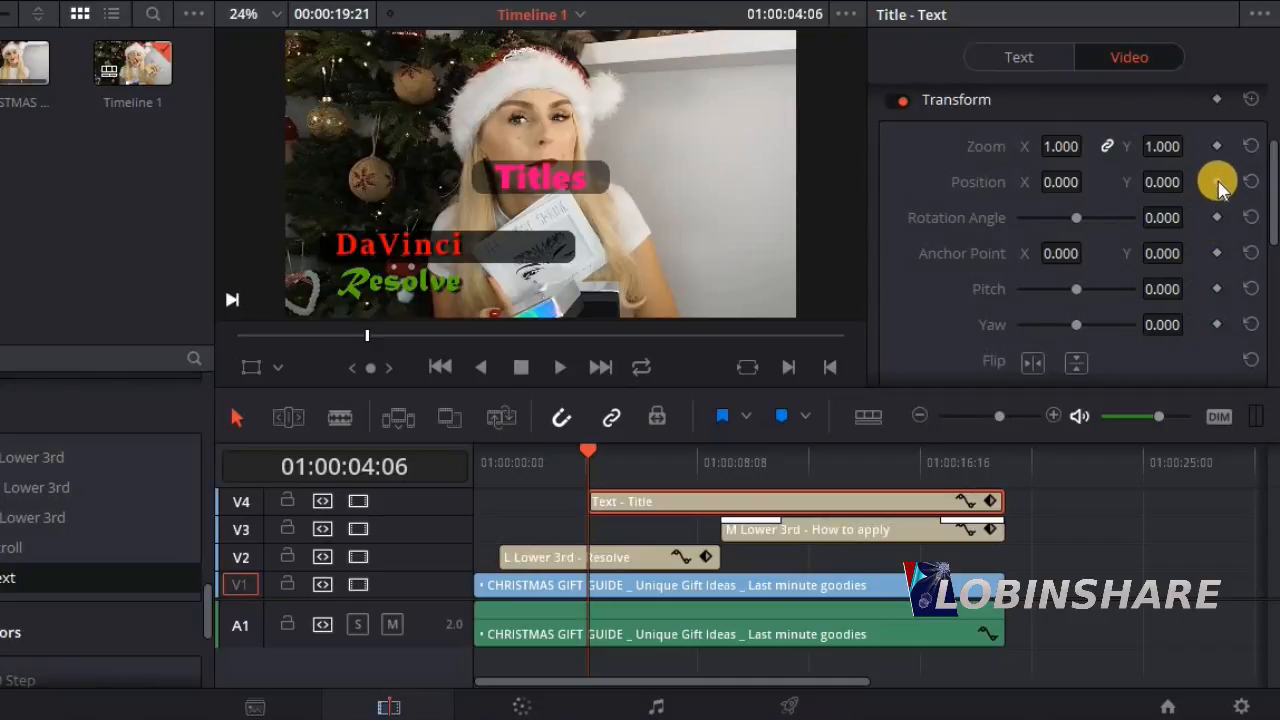
click(1217, 100)
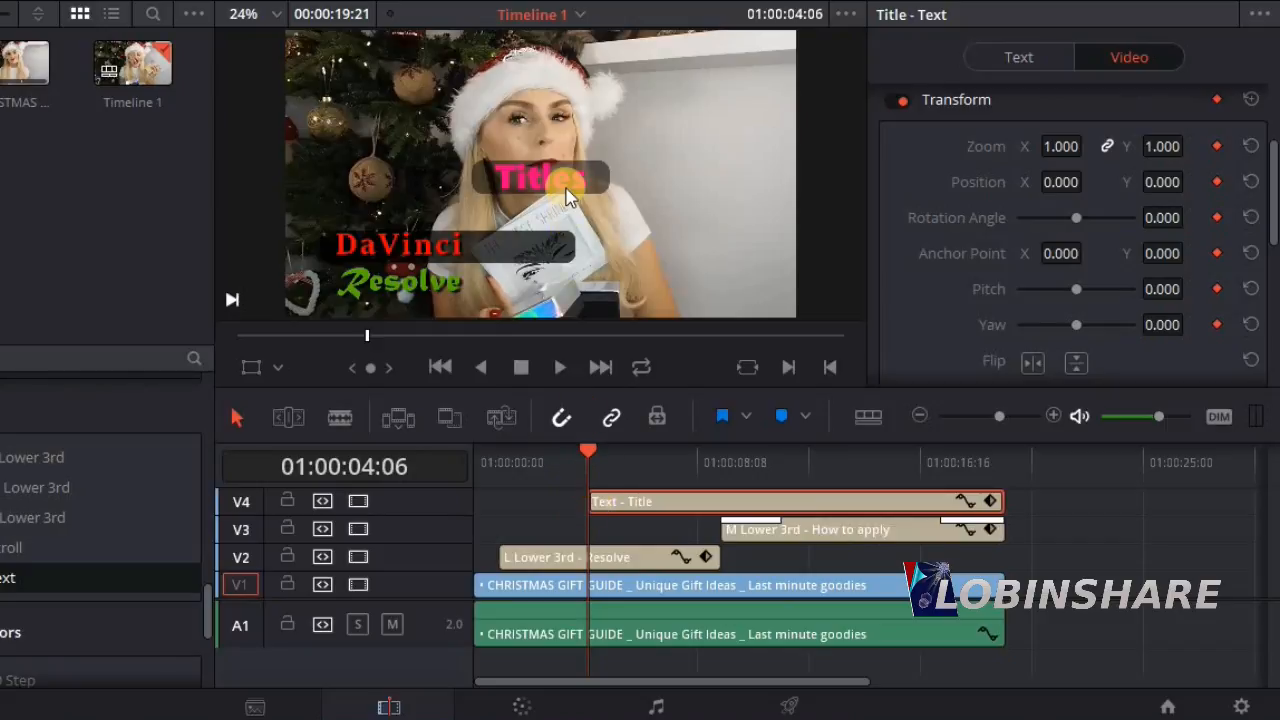
Turn on the on-screen Transform overlay and move the title to the upper-right corner of the frame
click(1060, 254)
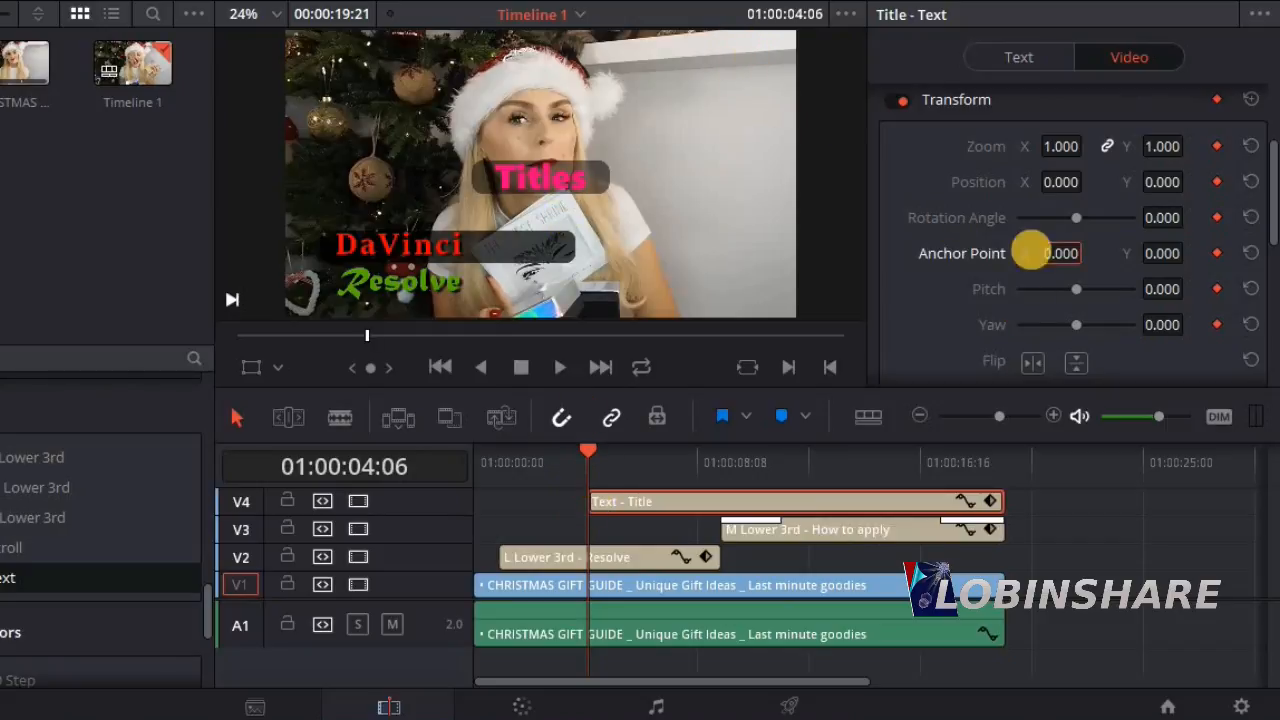
drag(1060, 181, 1200, 181)
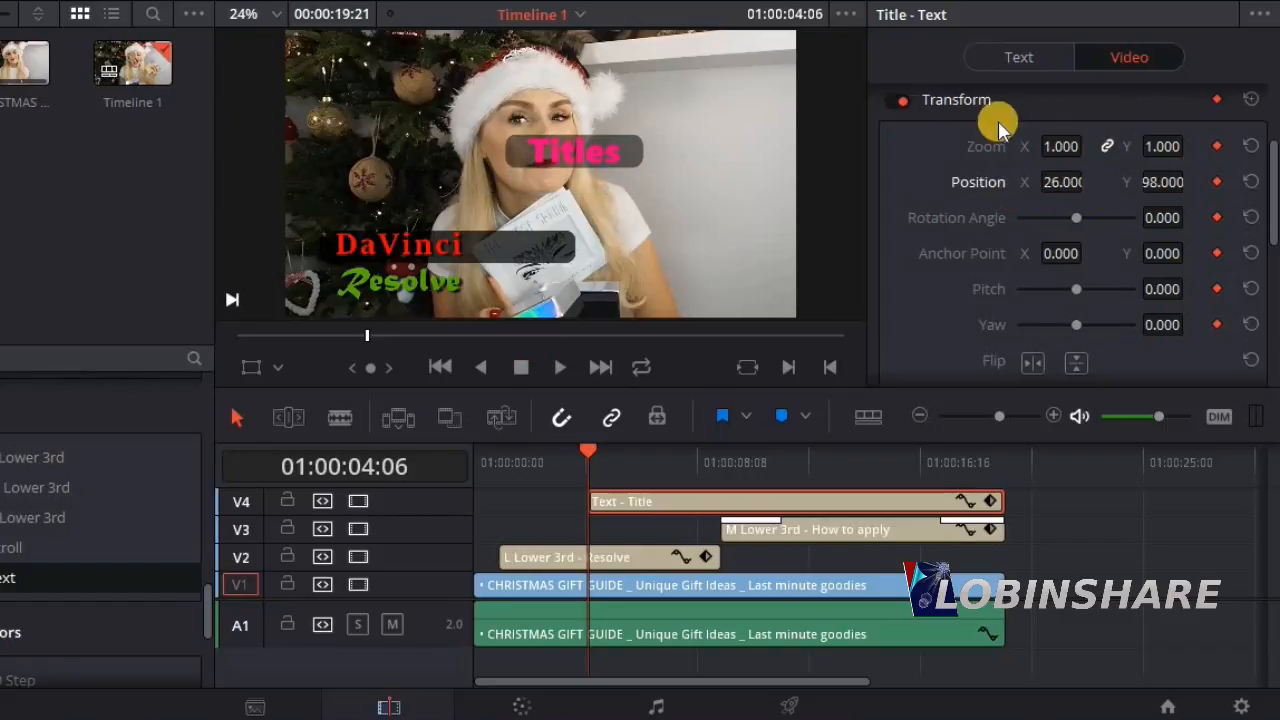
click(280, 368)
click(283, 400)
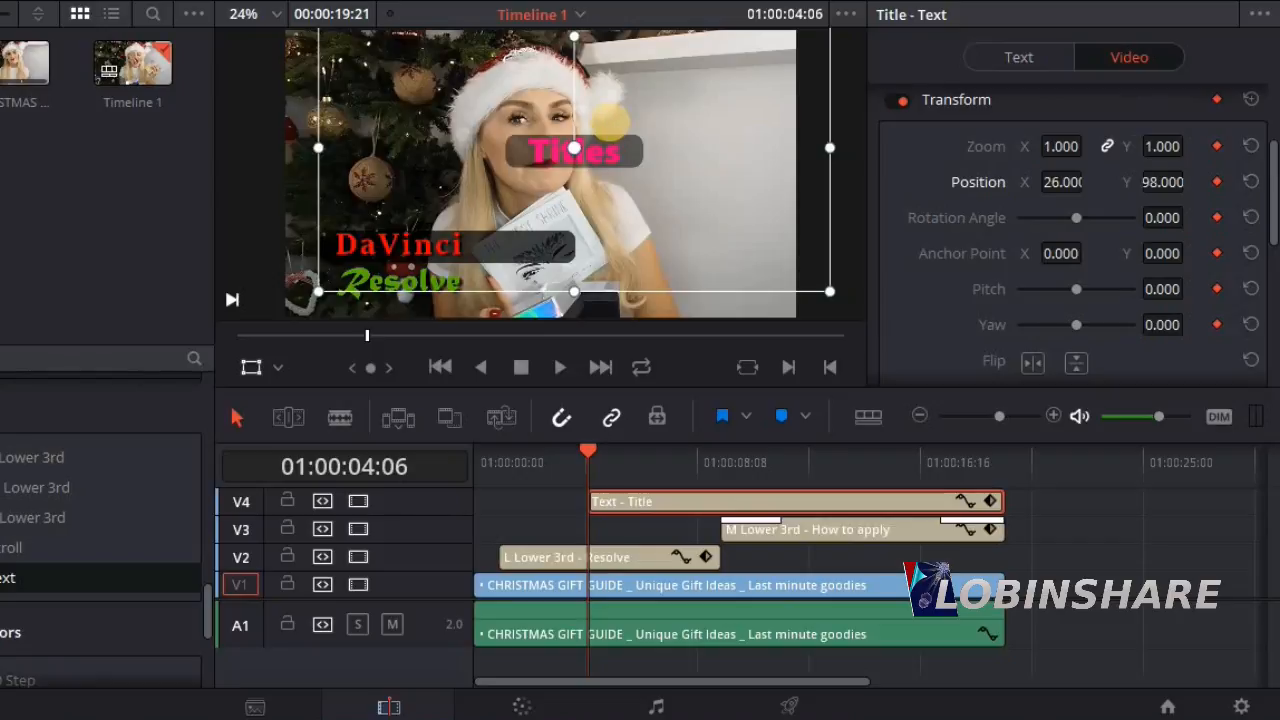
drag(579, 200, 722, 120)
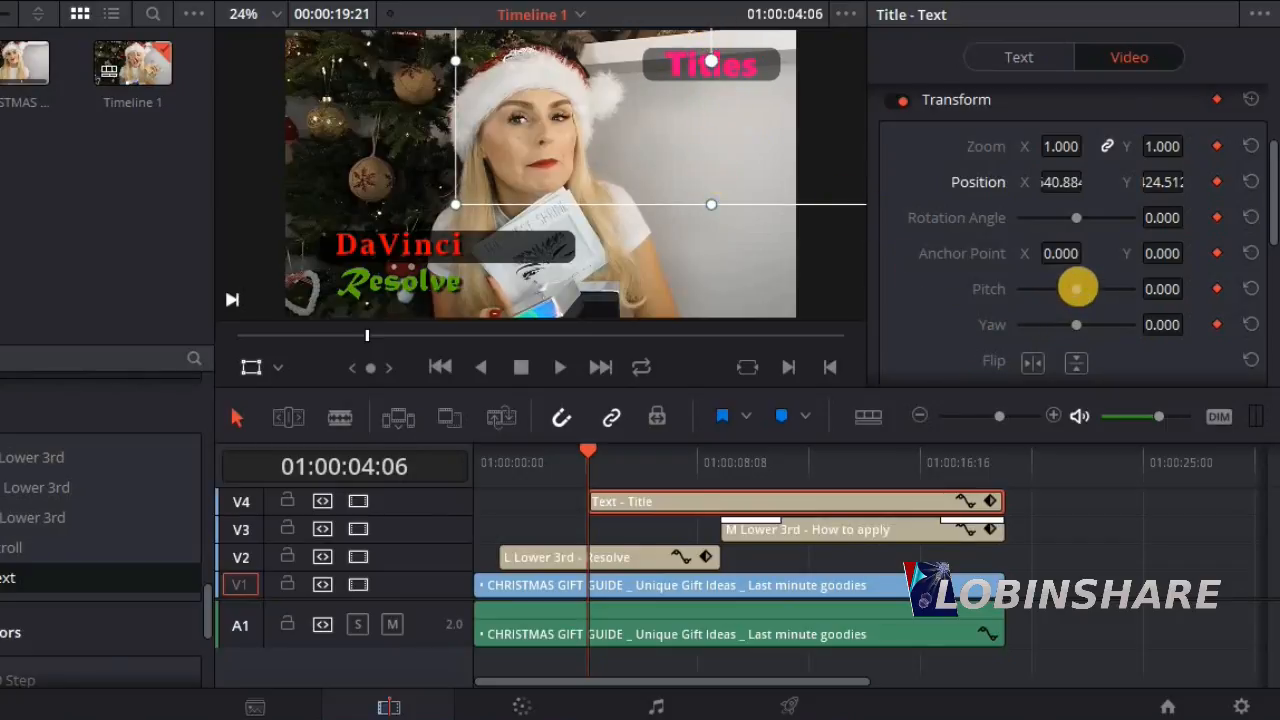
Set the title's Rotation Angle to 8.8 and its Zoom to 0.570 at the starting keyframe
drag(1160, 216, 1238, 184)
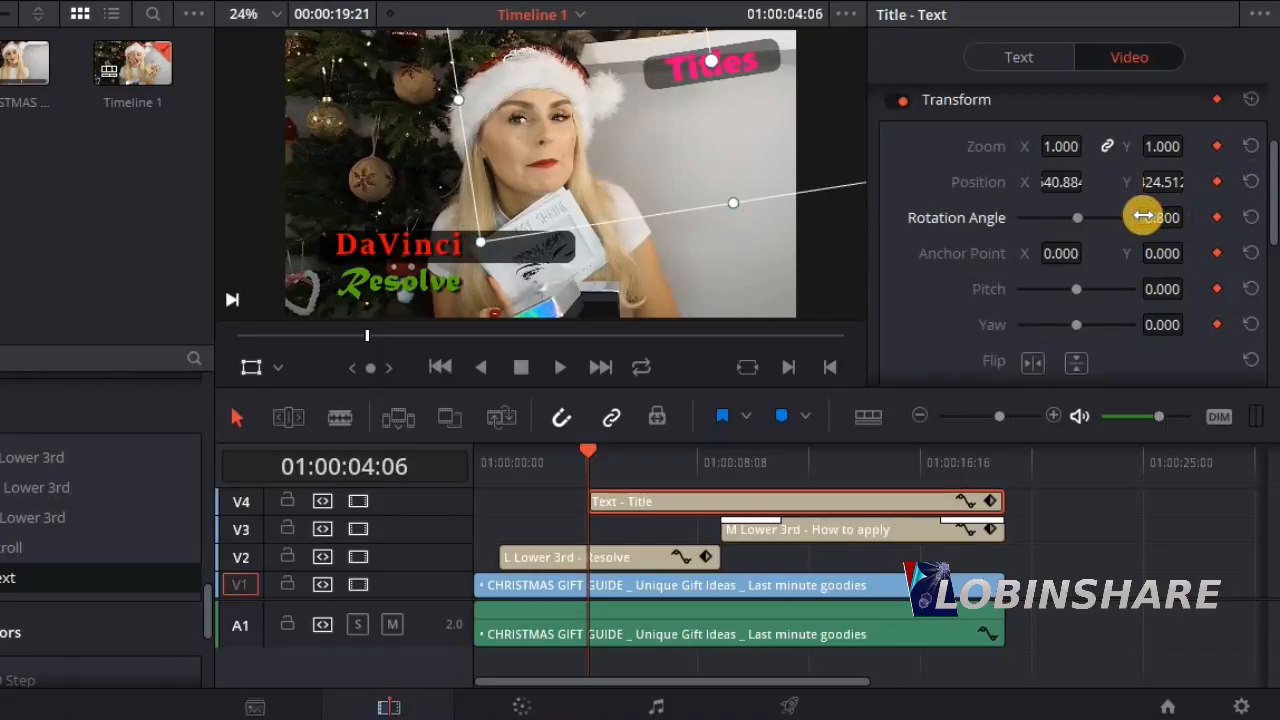
drag(1071, 146, 1018, 147)
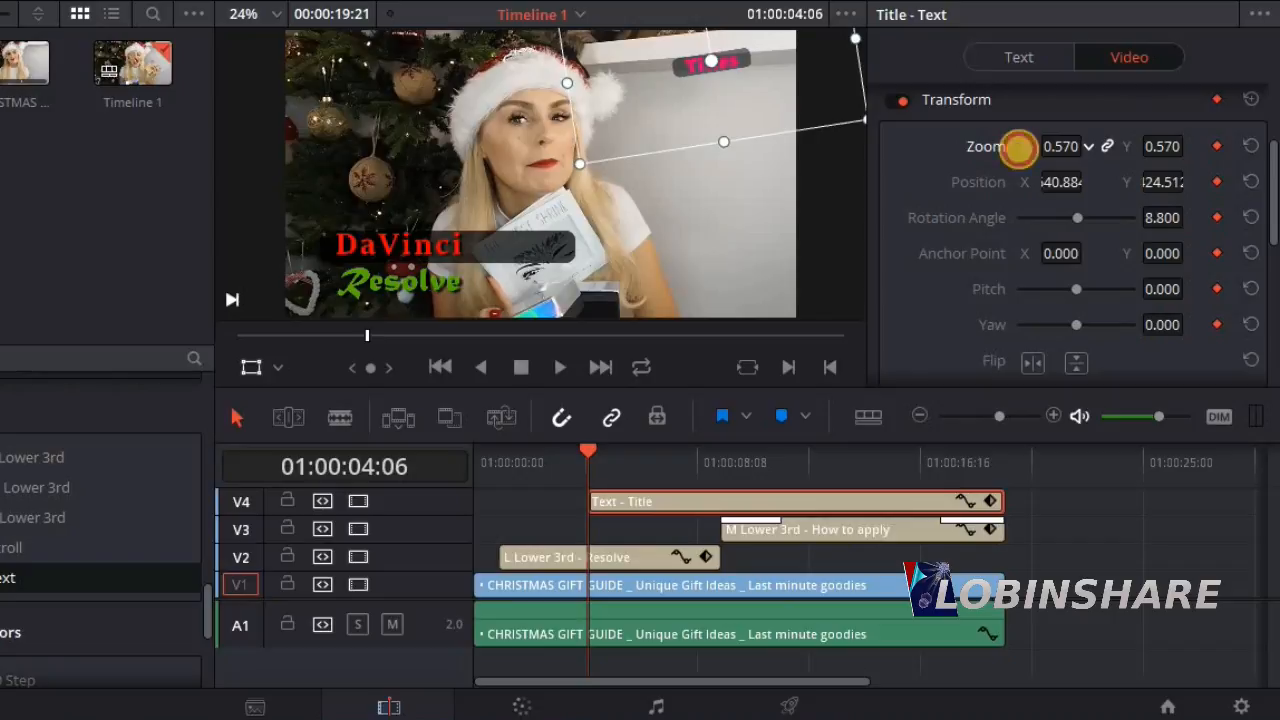
At 01:00:06:11, keyframe the title at Zoom 0.980, move it to the frame's lower-right corner, and set Yaw to -1.413
click(646, 459)
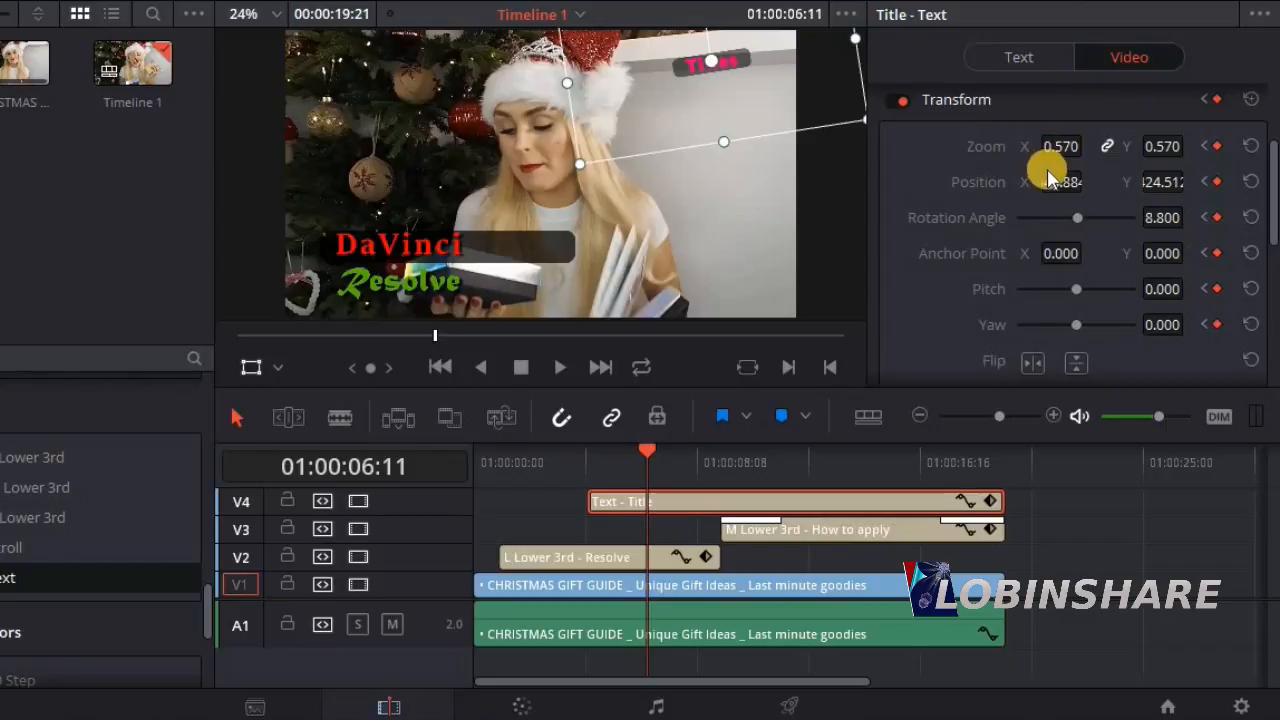
drag(1062, 147, 1066, 150)
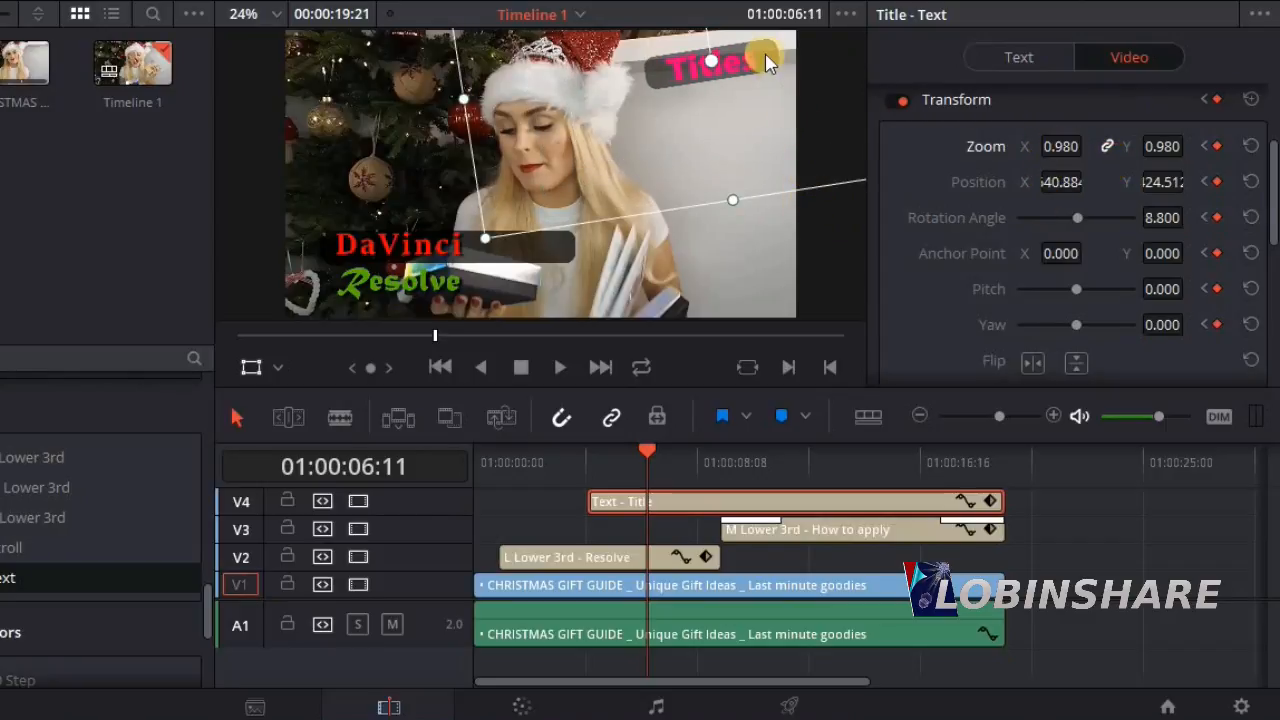
drag(767, 62, 776, 273)
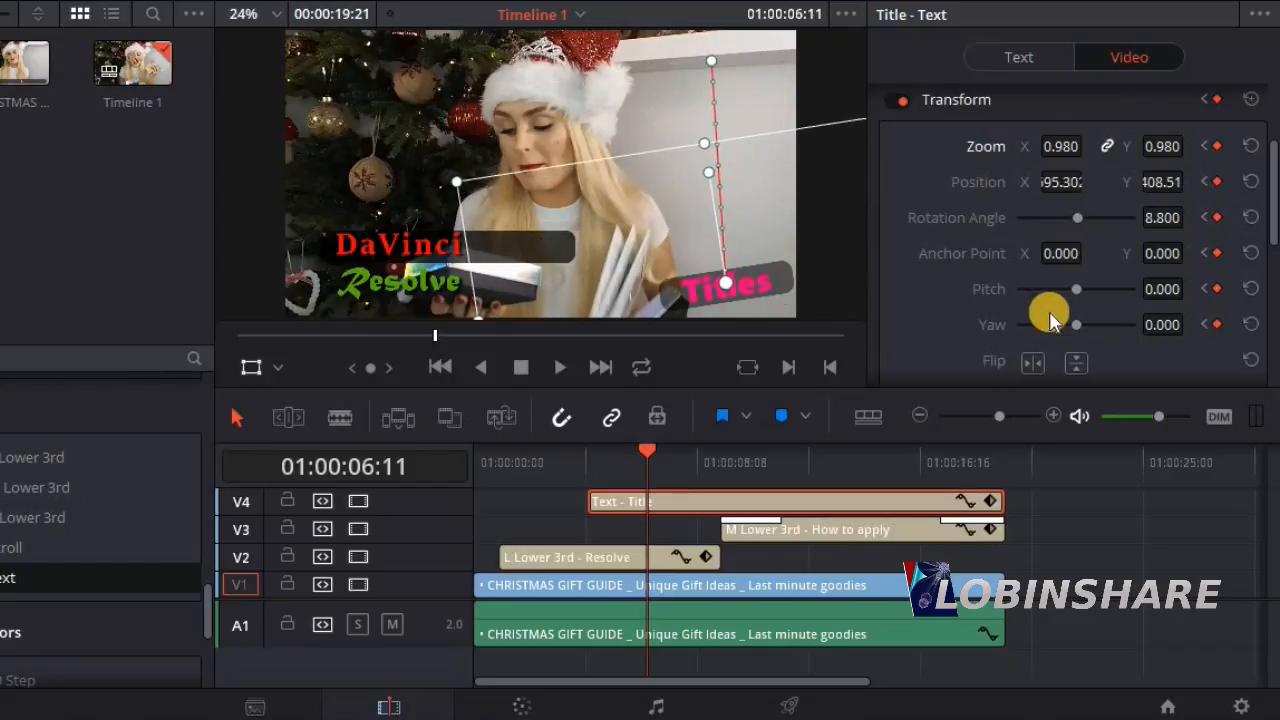
drag(1076, 325, 1036, 336)
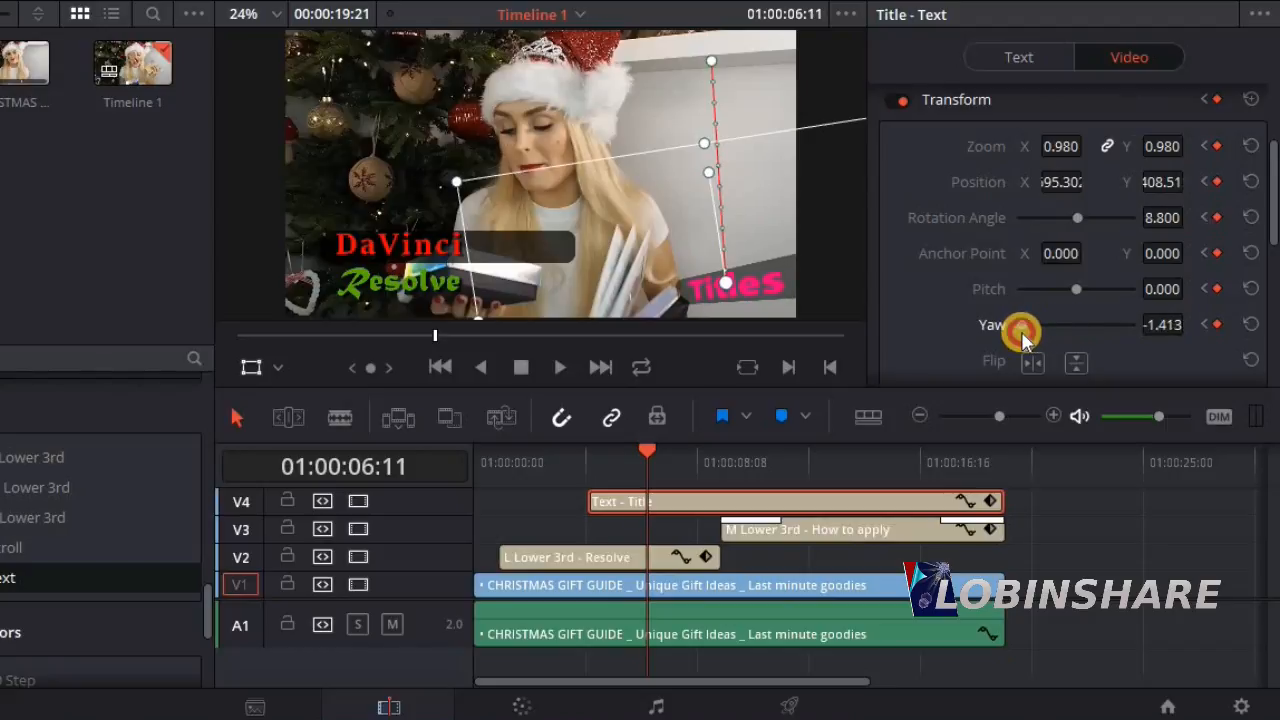
Add Transform keyframes at 01:00:09:06, move the title to the frame's upper-left corner, and set its Yaw to 1.096
click(706, 450)
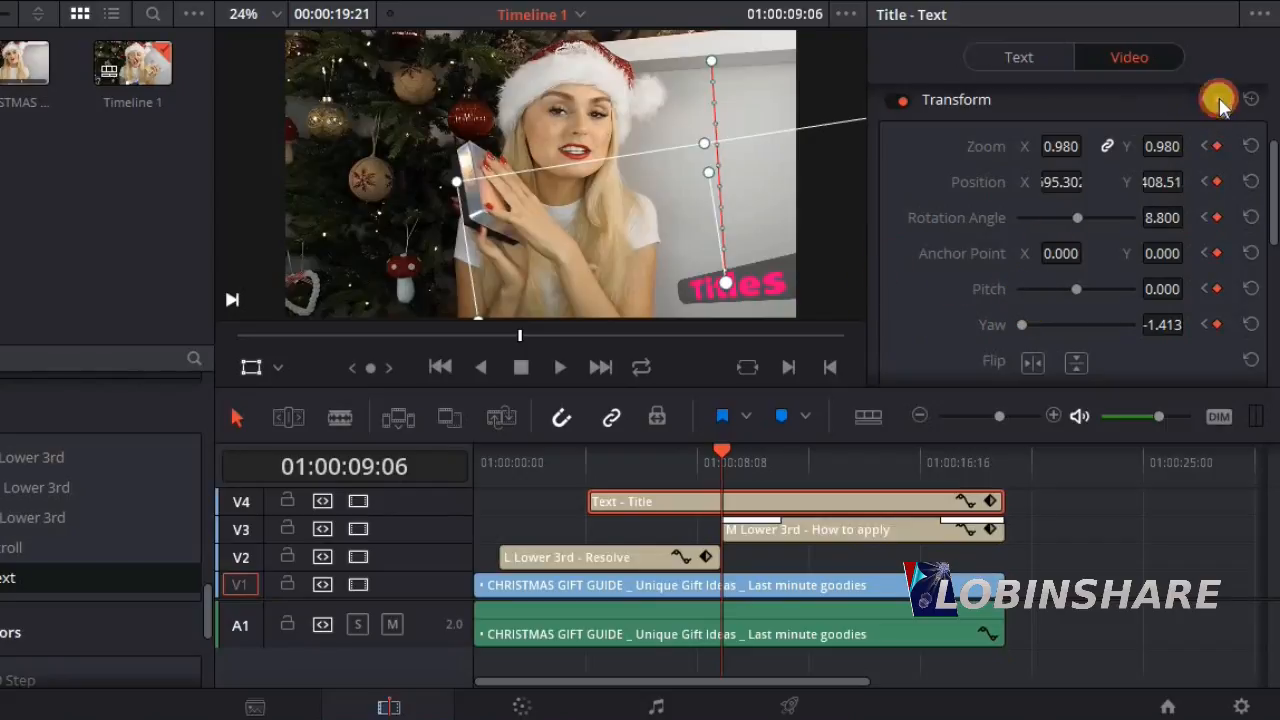
drag(765, 265, 371, 44)
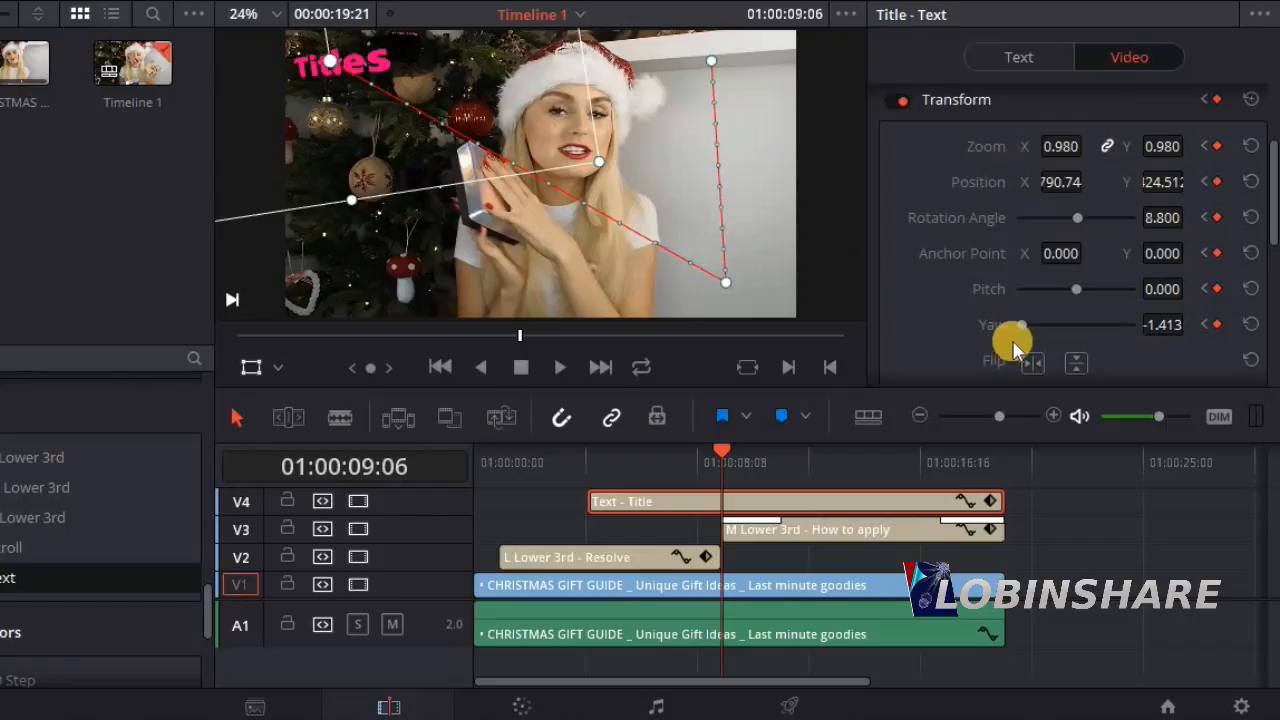
drag(1027, 324, 1120, 316)
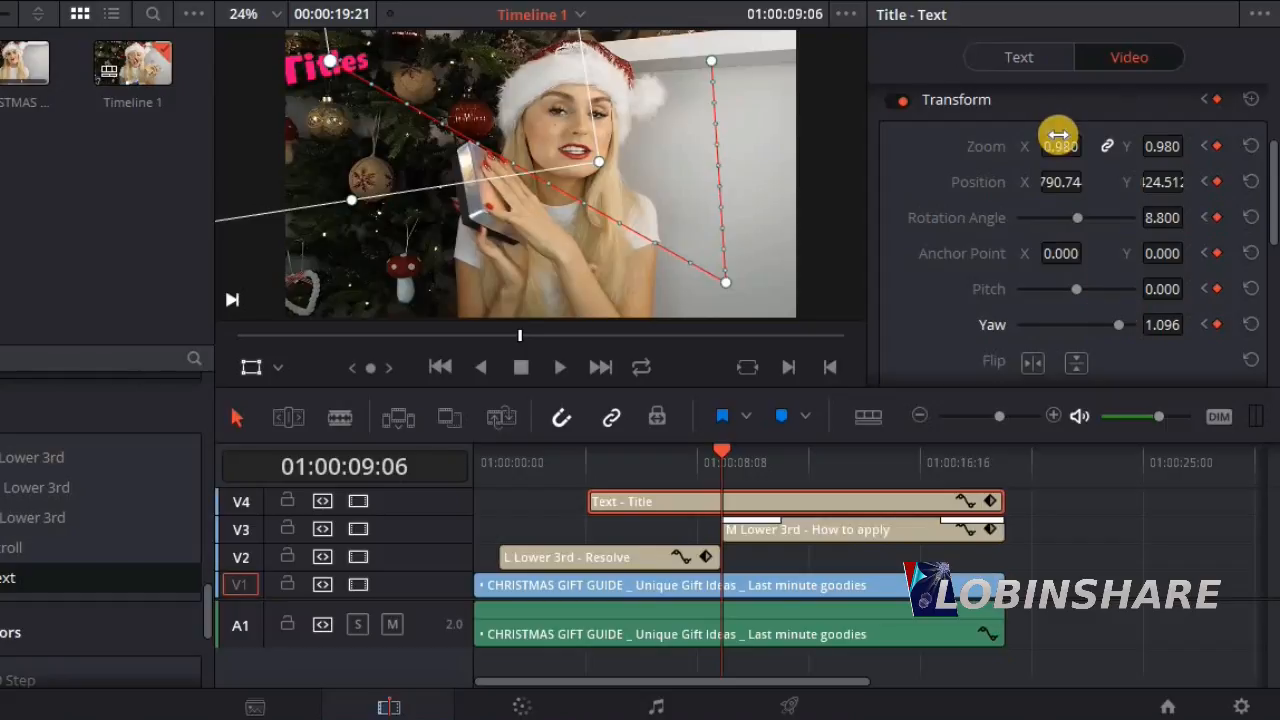
Set the title's Zoom to 1.420, nudge it back inside the frame, and set Pitch to -0.115 and Rotation Angle to -10
mouse_move(1059, 146)
mouse_down()
mouse_move(1097, 146)
mouse_move(1055, 146)
mouse_up()
drag(414, 66, 485, 67)
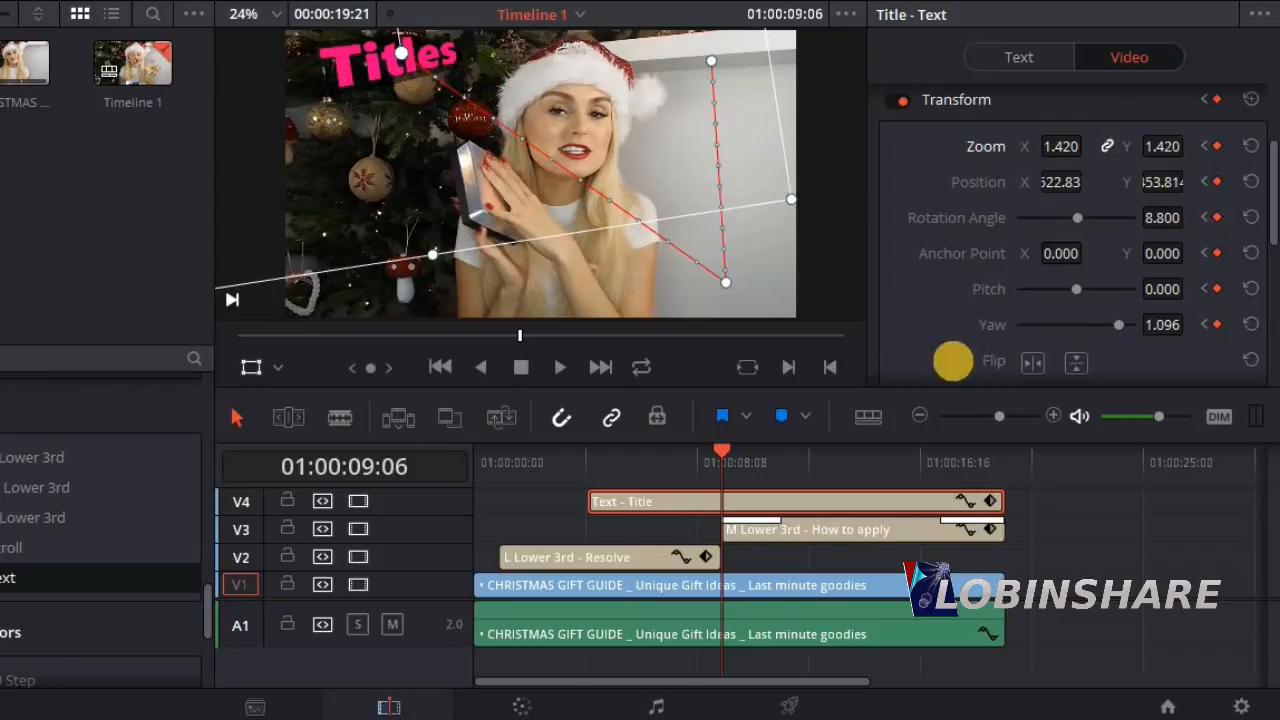
drag(1106, 292, 1072, 290)
drag(1152, 216, 946, 215)
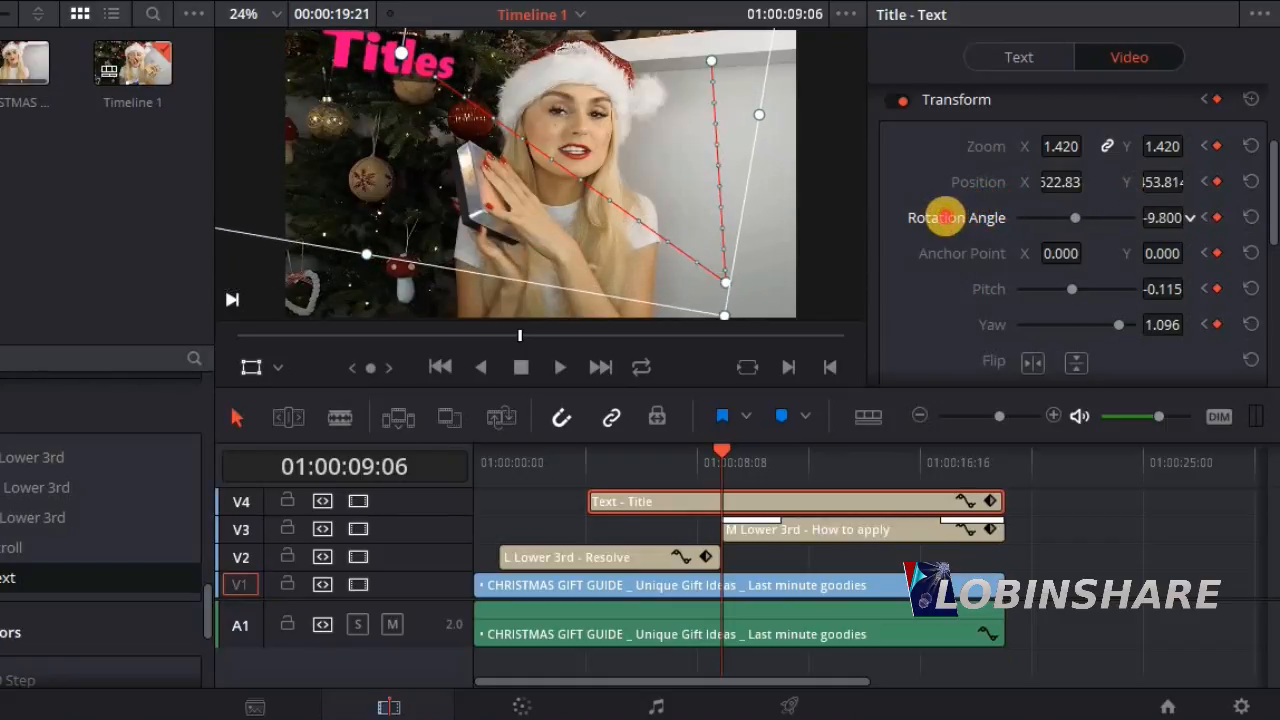
Add Transform keyframes for the title at 01:00:12:19 and set its Rotation Angle to 23.890
click(817, 455)
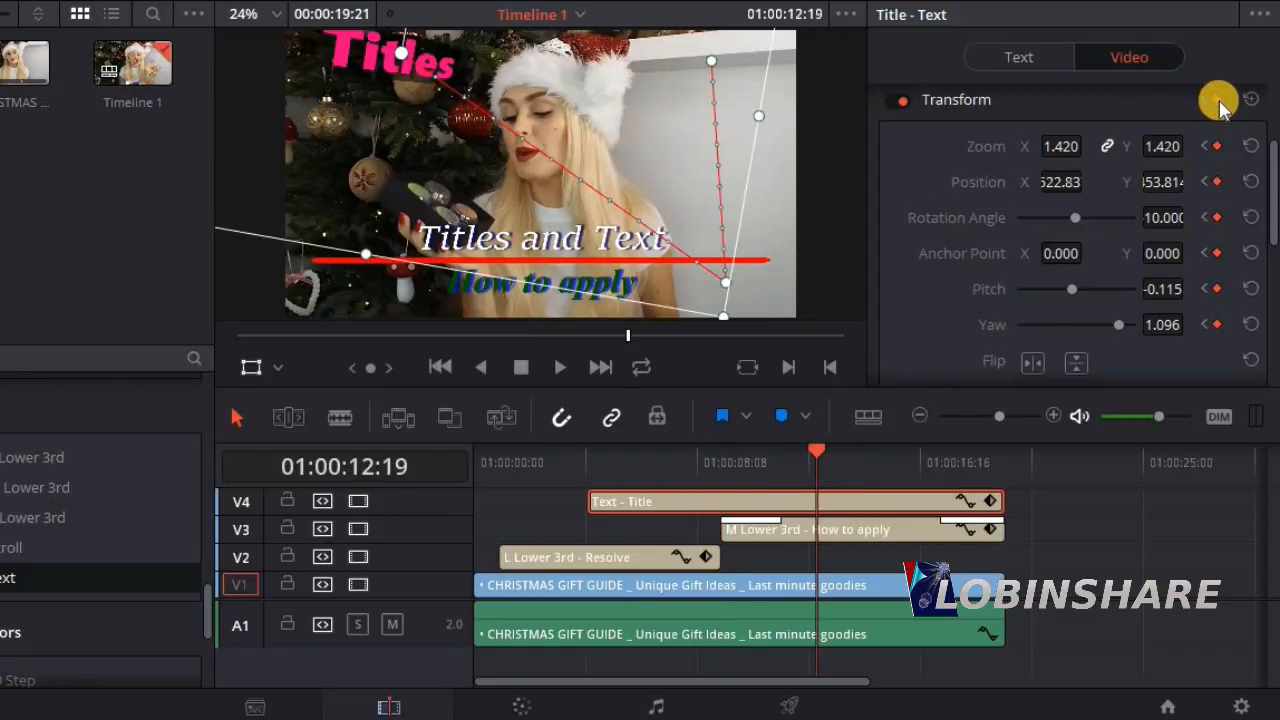
mouse_move(1075, 217)
mouse_down()
mouse_move(1057, 214)
mouse_move(1105, 228)
mouse_move(1080, 214)
mouse_up()
drag(1157, 211, 1120, 243)
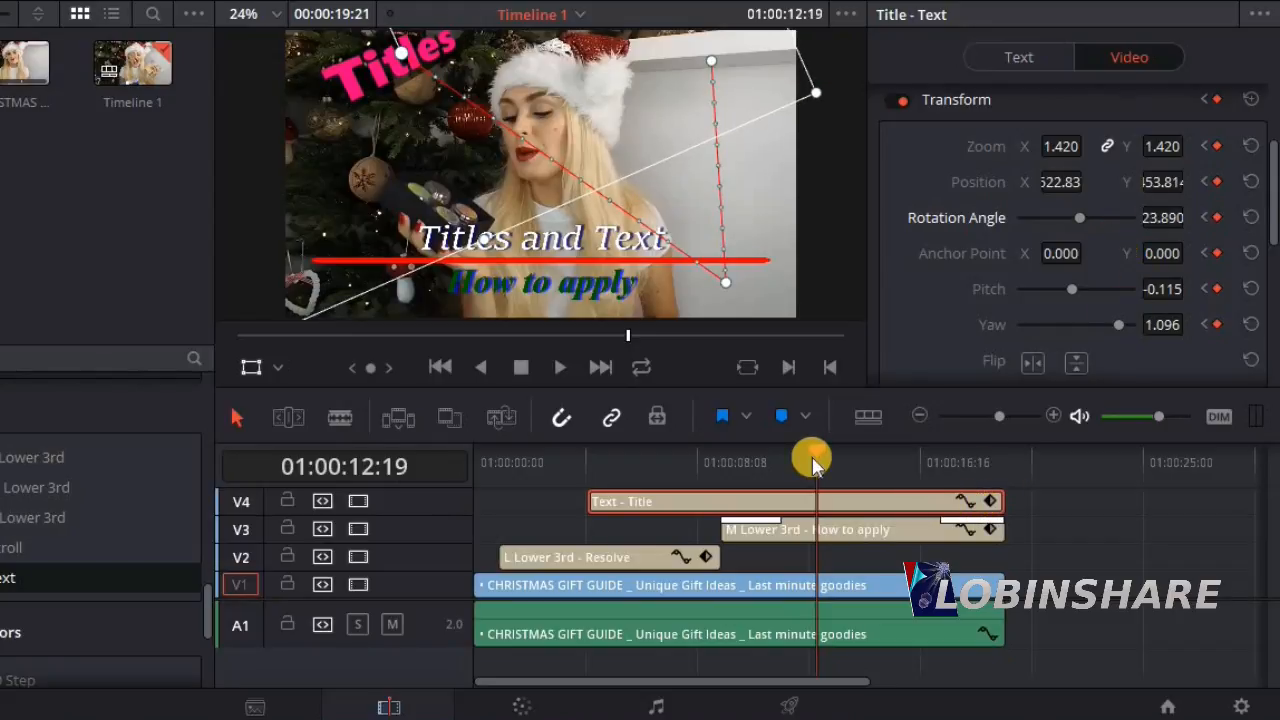
At 01:00:17:11, keyframe the title at the frame's middle right with Yaw -0.865 and Rotation Angle -27.690
click(930, 452)
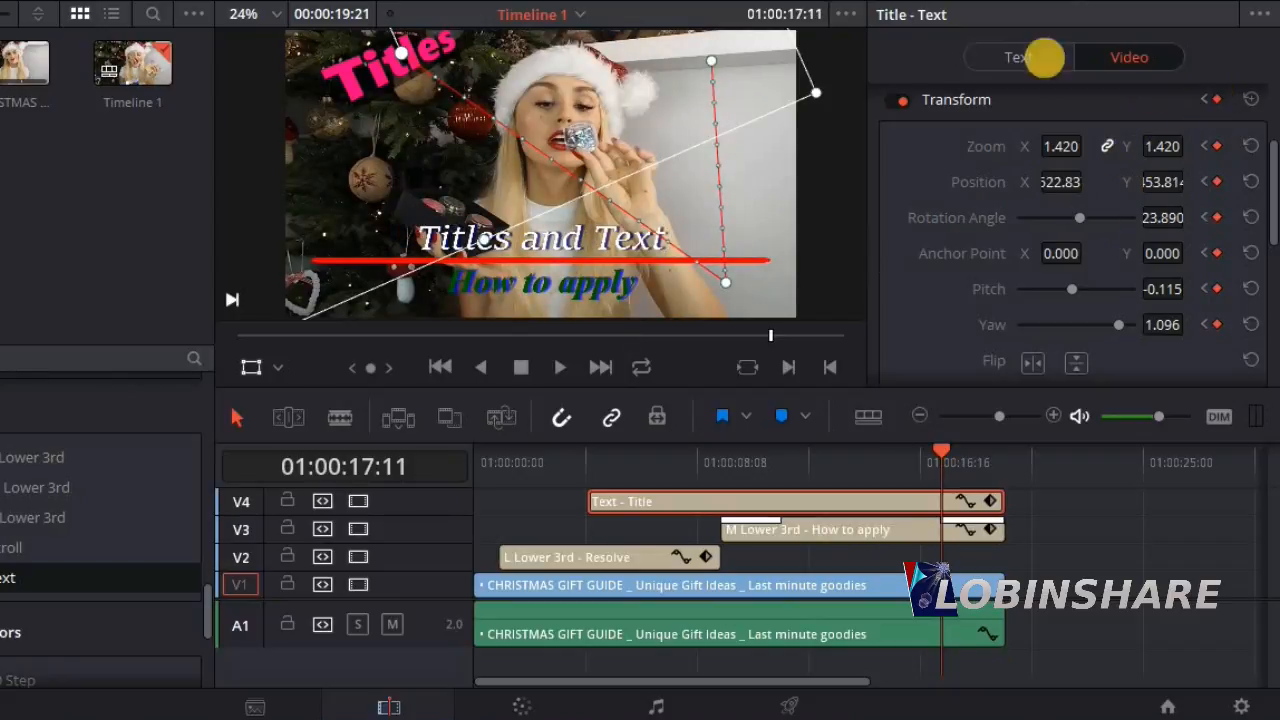
drag(572, 38, 740, 193)
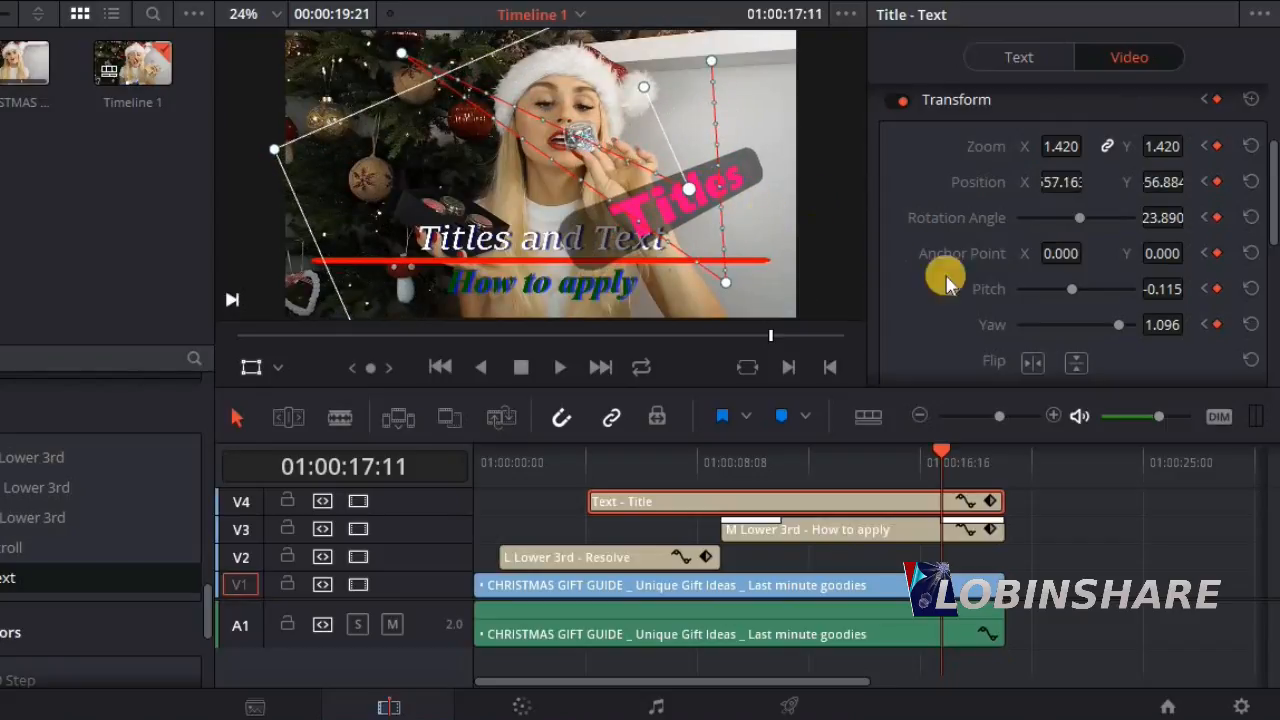
drag(1112, 328, 1043, 324)
drag(1079, 217, 1063, 214)
At 01:00:18:06, keyframe the title at the frame's middle left with Rotation Angle, Pitch and Yaw set to 0
click(980, 460)
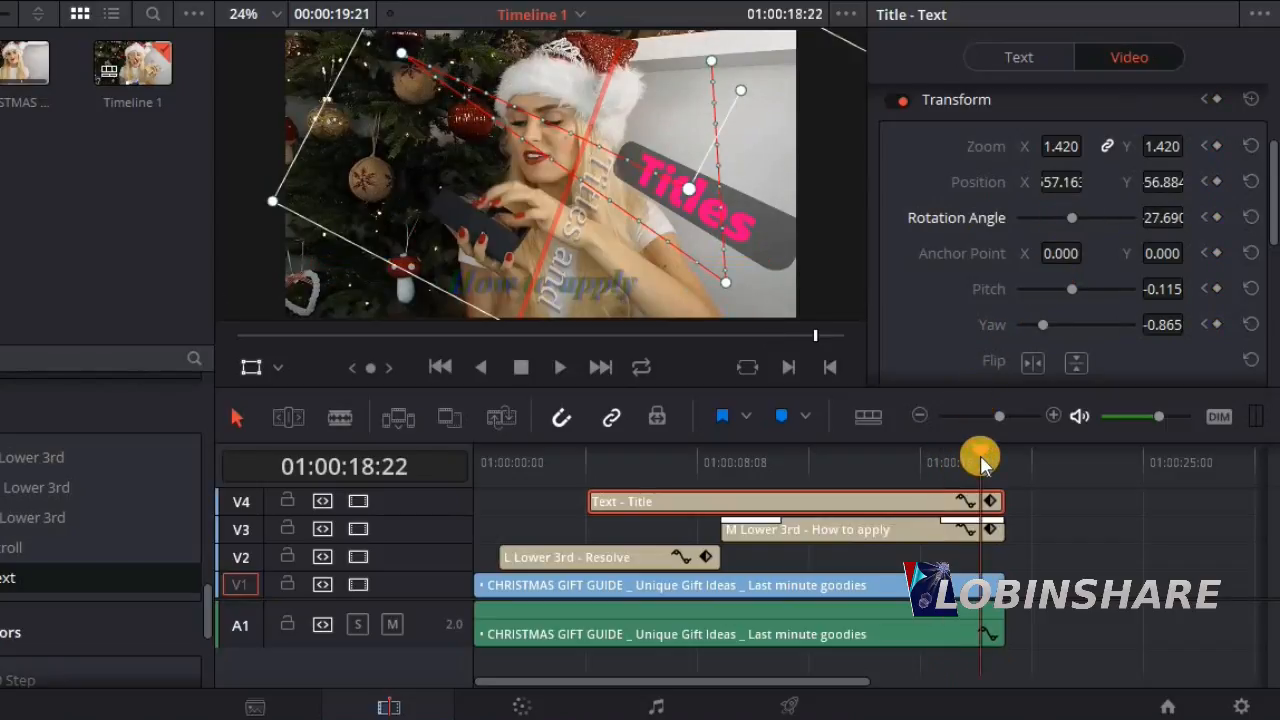
drag(980, 458, 962, 456)
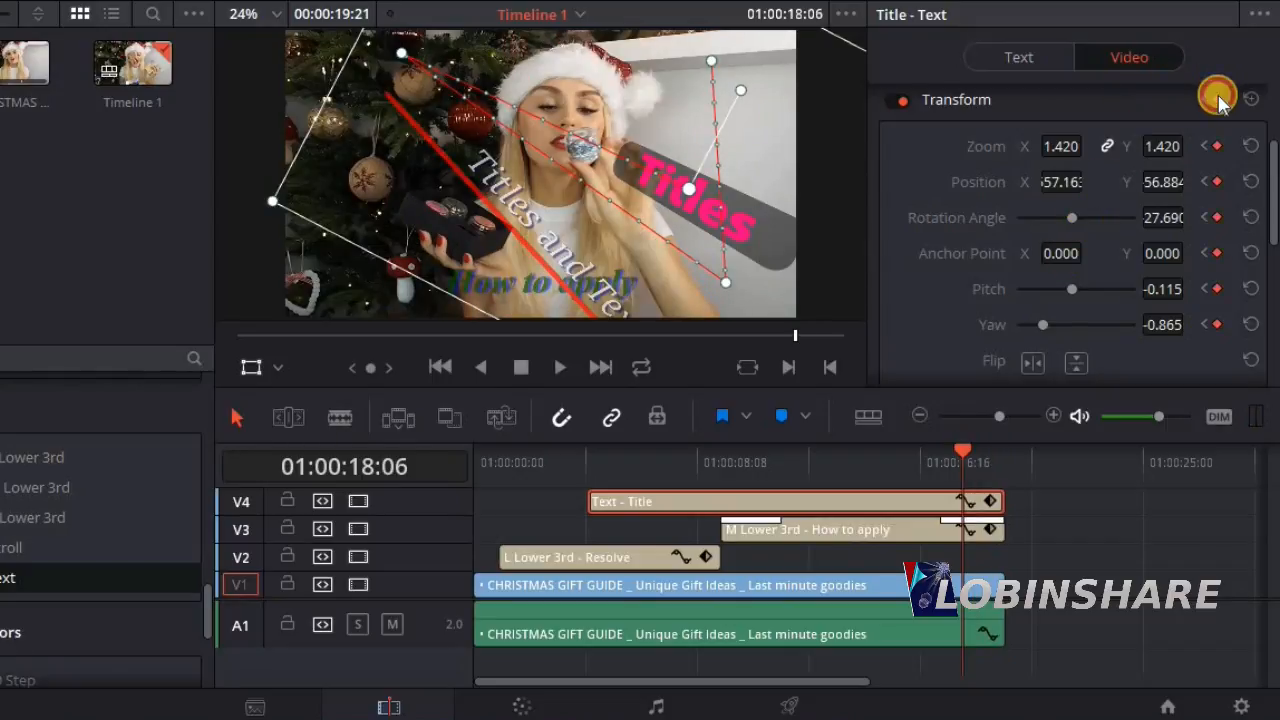
drag(715, 210, 392, 228)
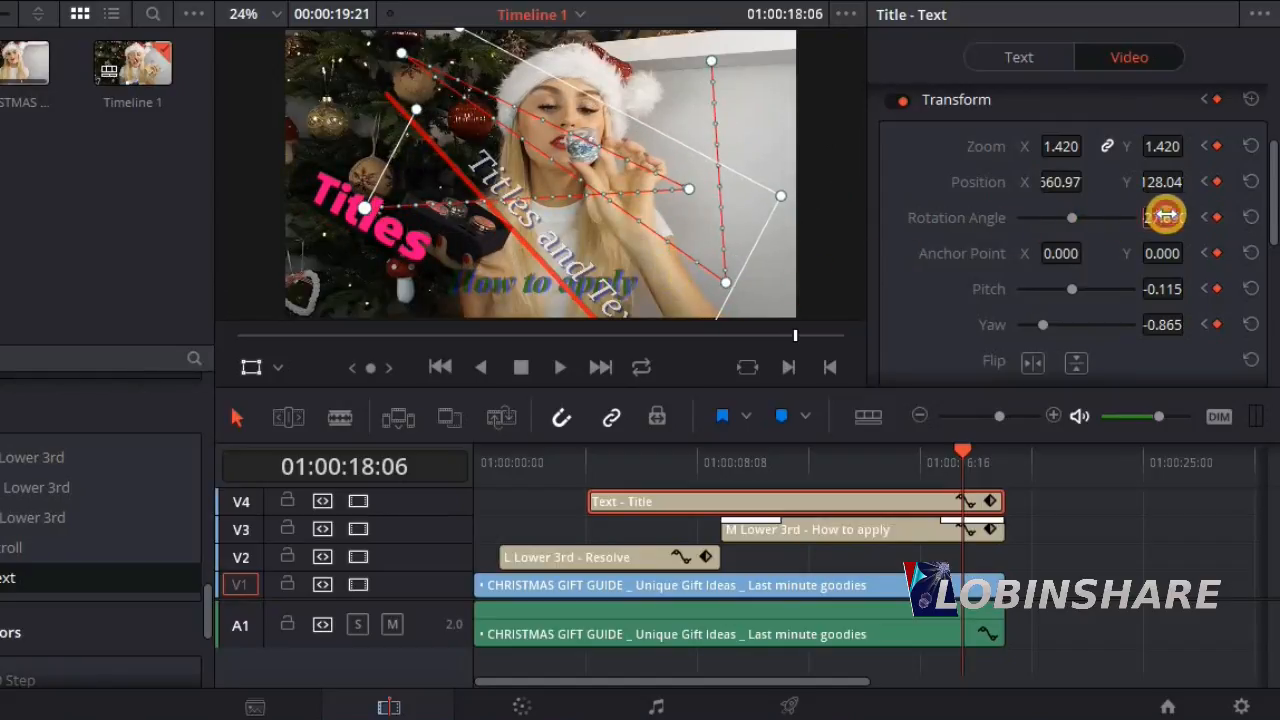
text(0)
key(Return)
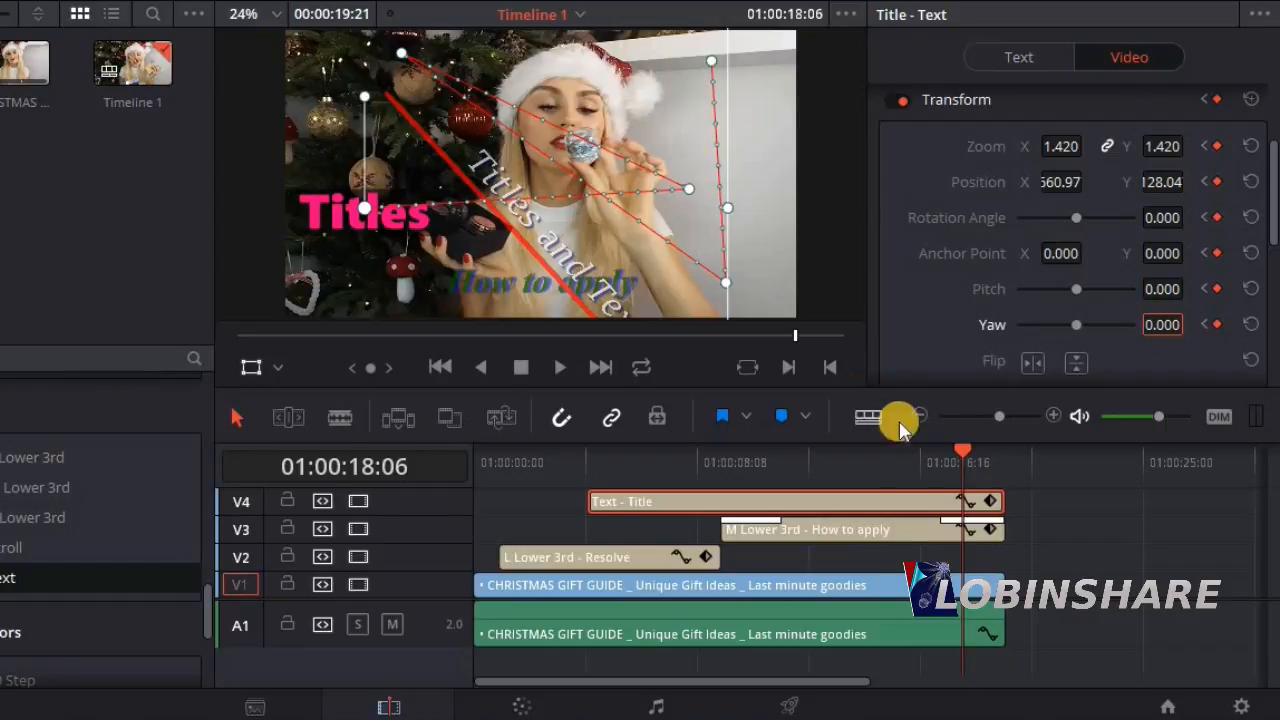
At the title's end, 01:00:19:21, keyframe Zoom 2.230 and move the title to the frame's lower left, then return to the timeline's start
click(997, 455)
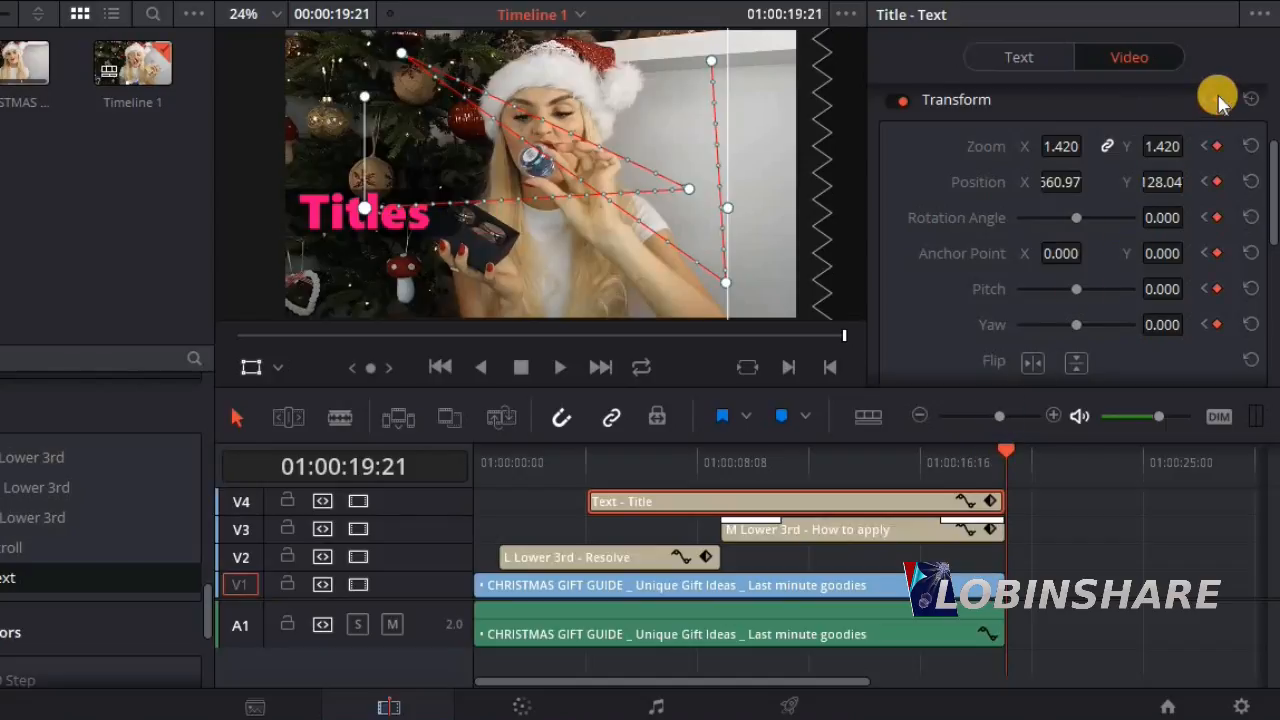
drag(1066, 151, 1147, 165)
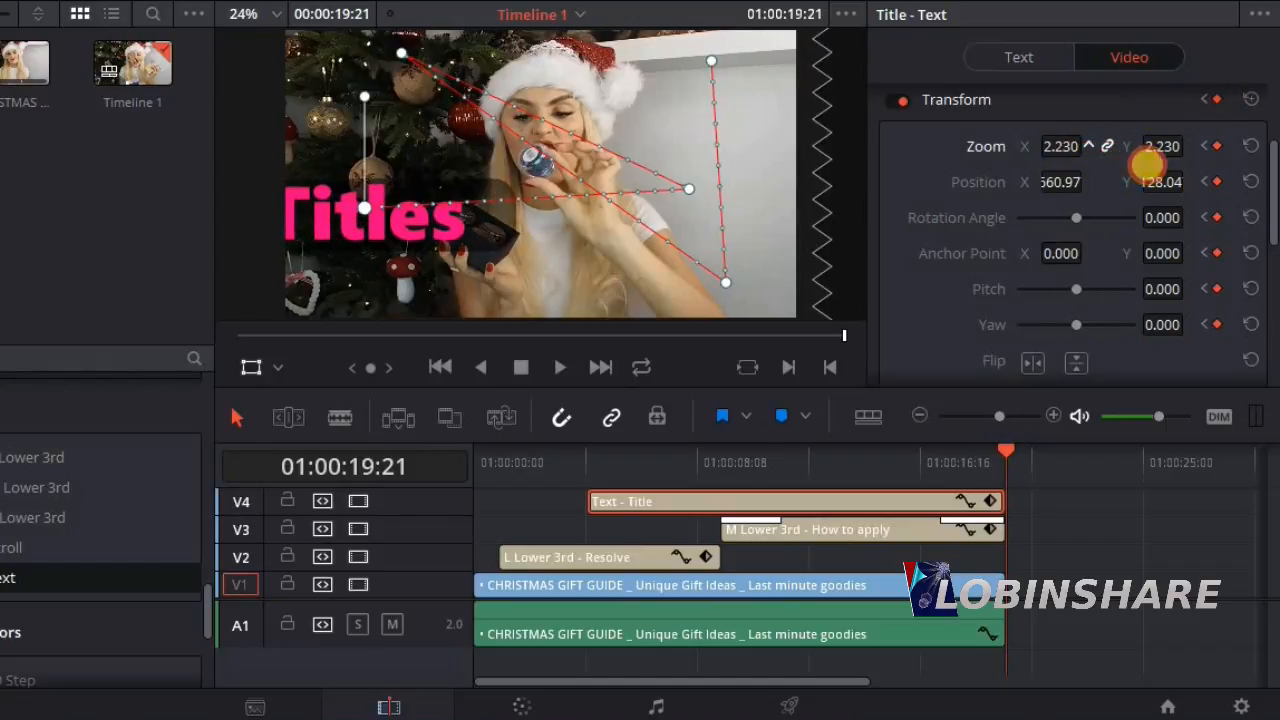
drag(401, 230, 478, 310)
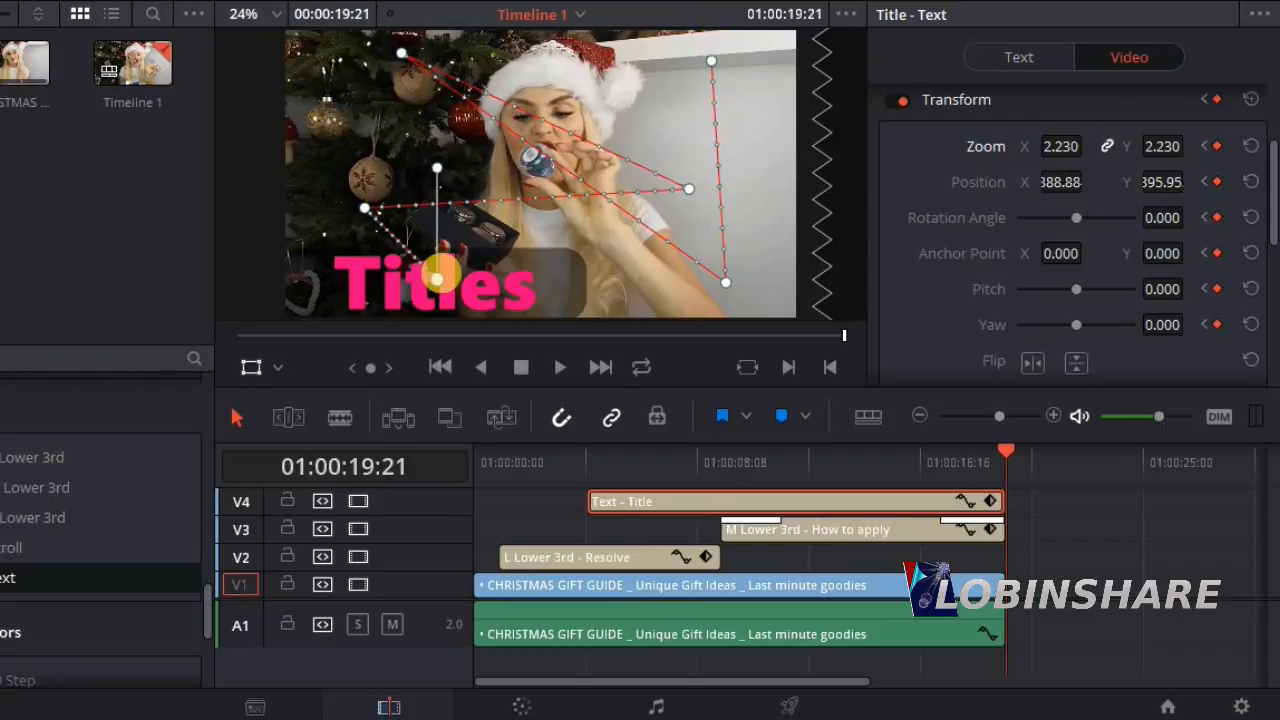
click(476, 450)
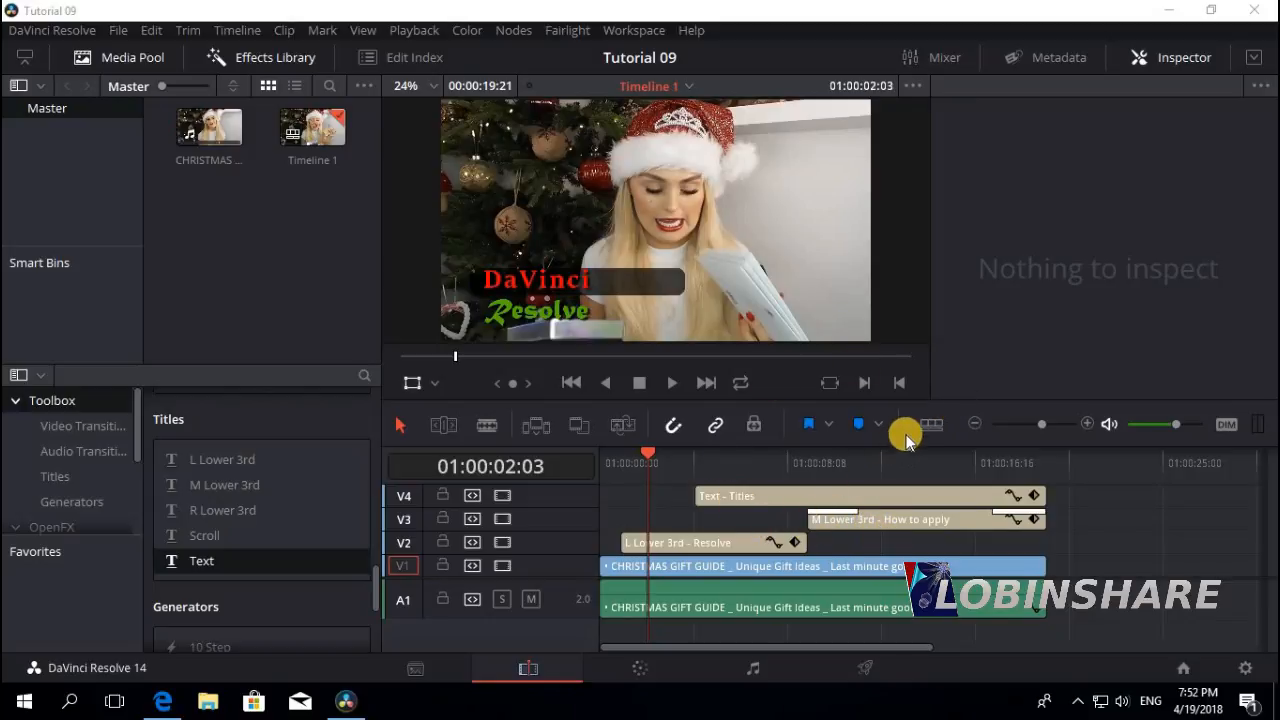
Reset the whole interface layout to its default and bring the upper title tracks into view
mouse_move(944, 398)
mouse_down()
mouse_move(960, 460)
mouse_move(954, 420)
mouse_up()
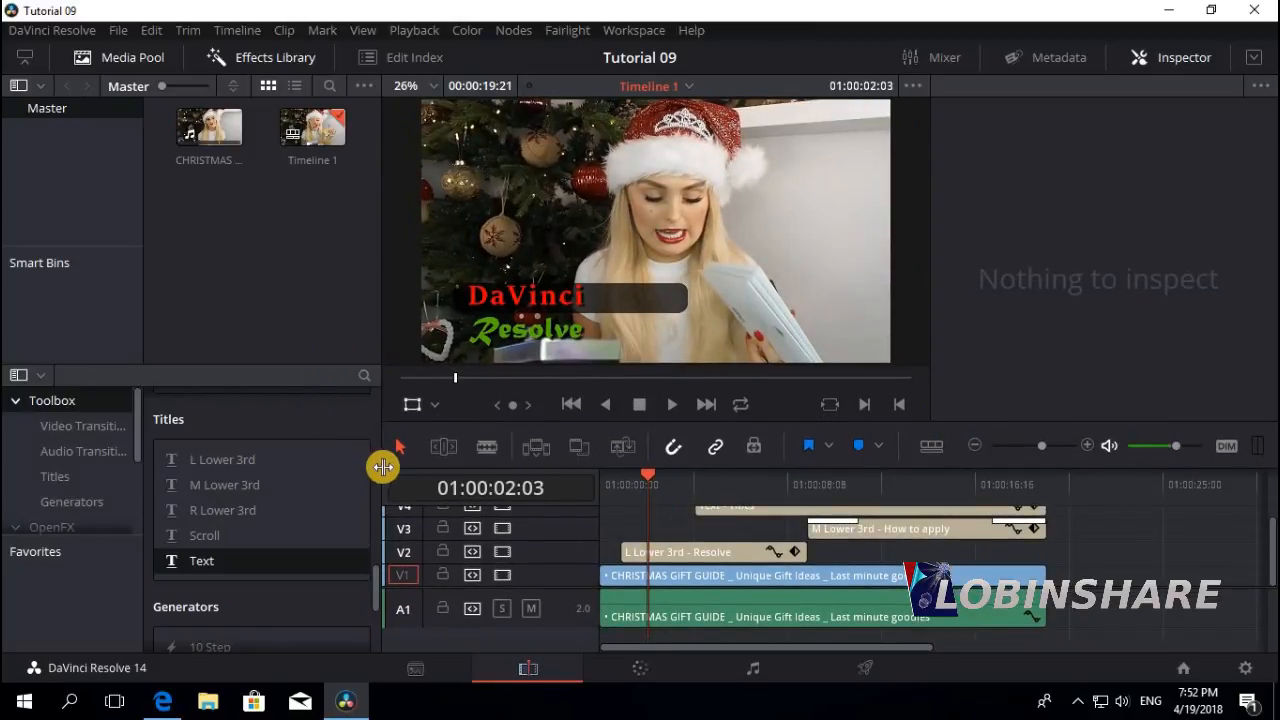
click(636, 31)
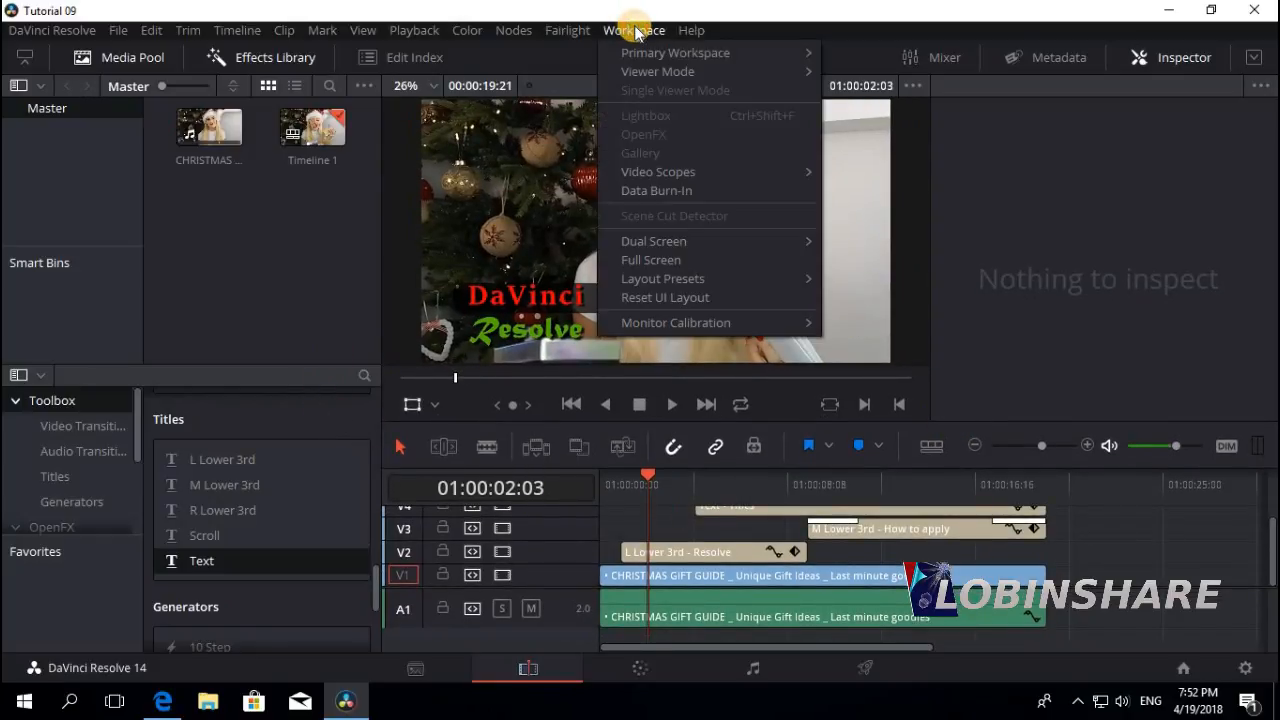
click(689, 298)
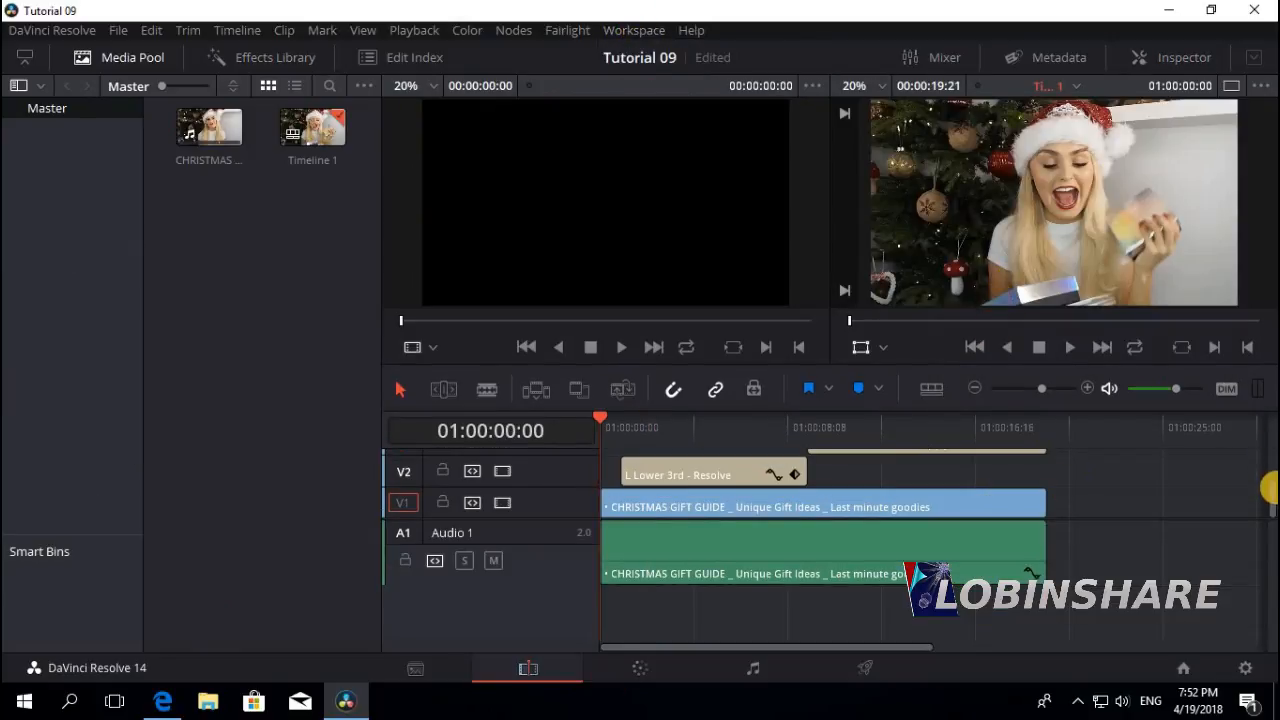
drag(1270, 510, 1270, 462)
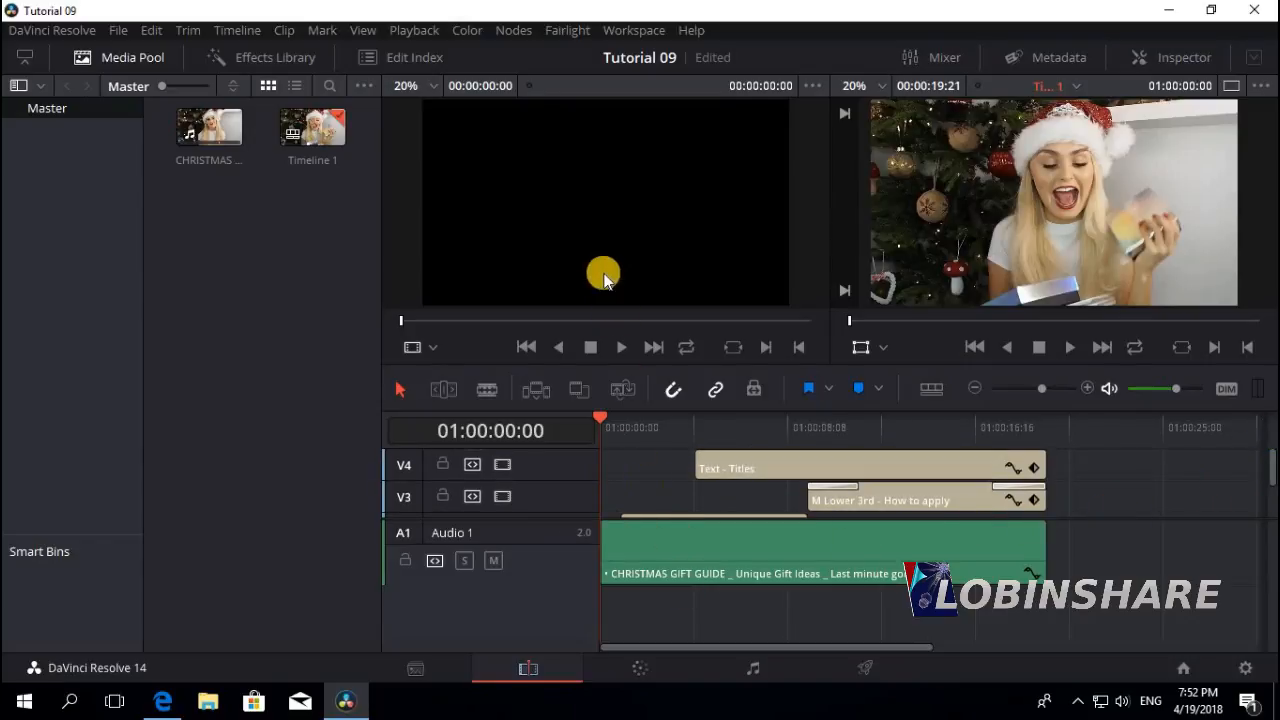
Reopen the Effects Library at the Titles group and show the Inspector for the Titles text clip
click(290, 58)
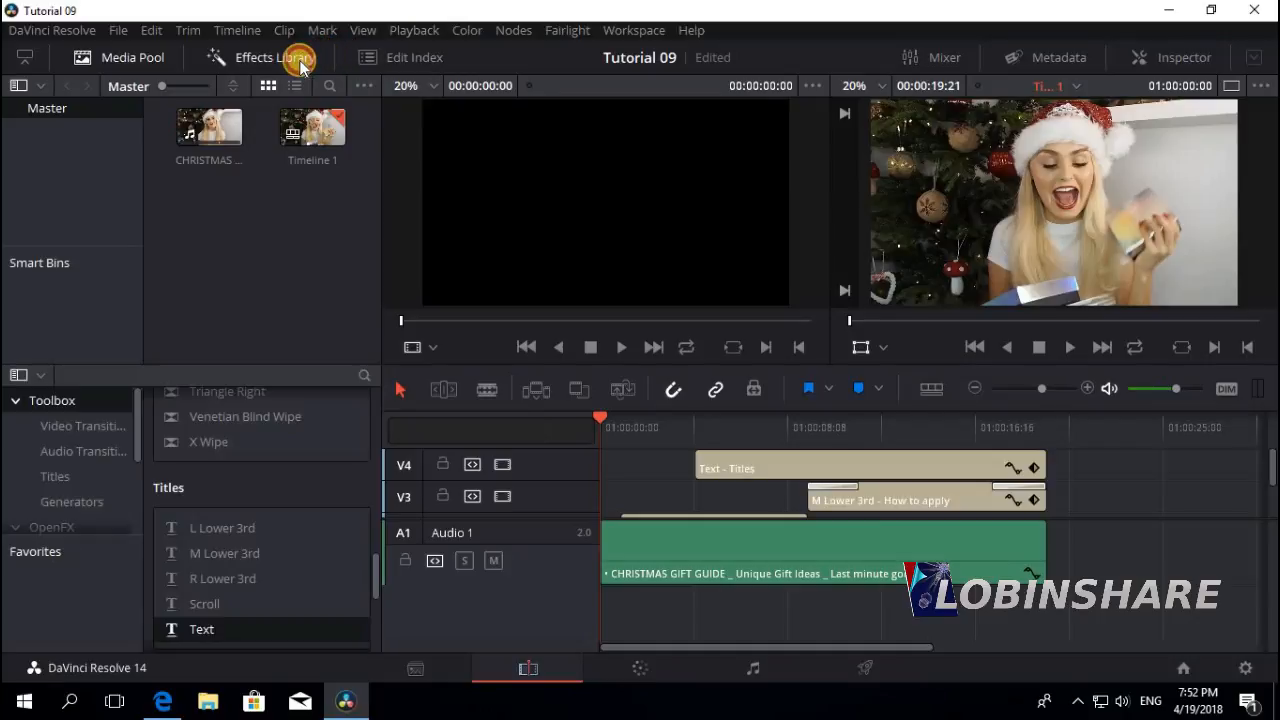
mouse_move(376, 563)
mouse_down()
mouse_move(380, 380)
mouse_move(380, 517)
mouse_move(397, 569)
mouse_up()
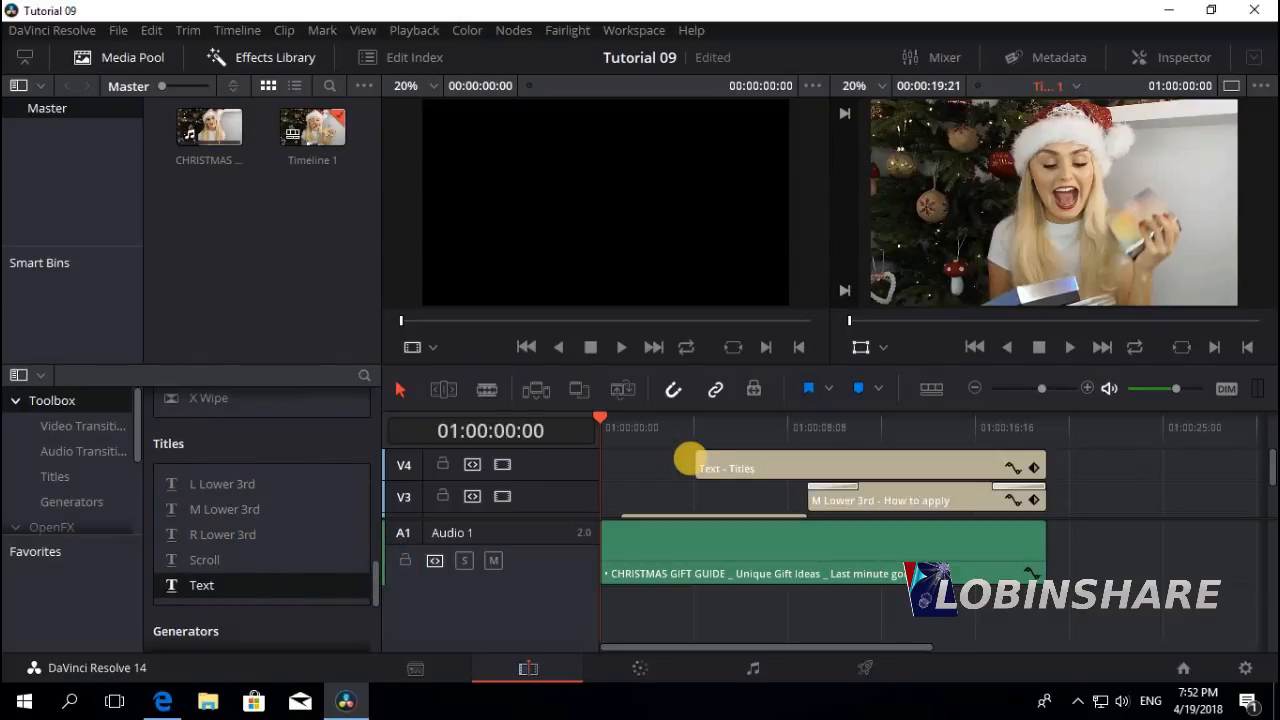
drag(708, 462, 728, 466)
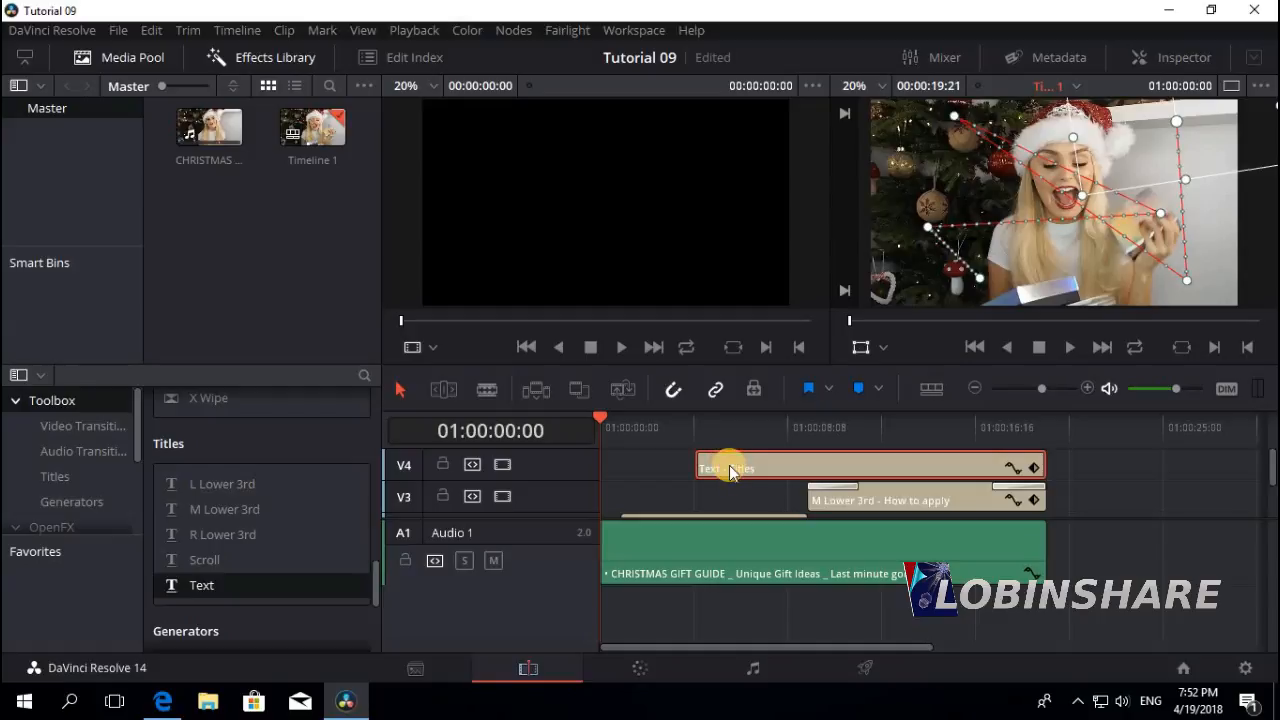
click(1184, 58)
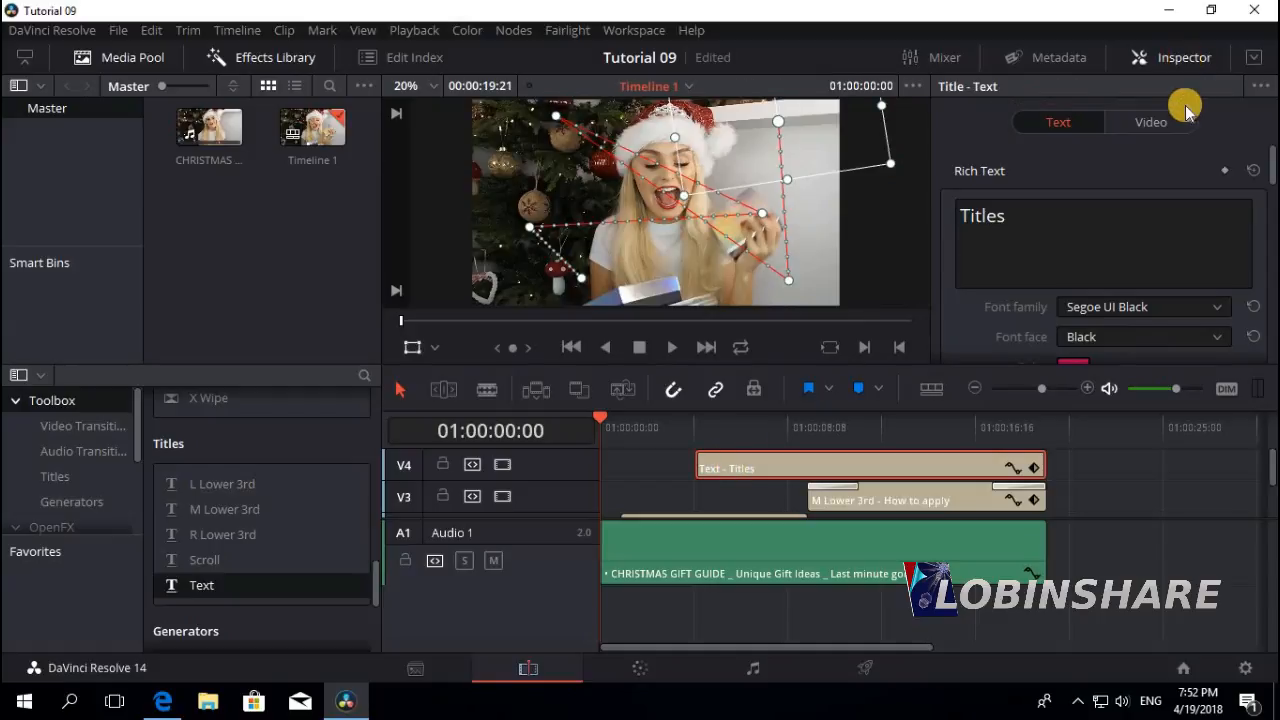
Review the Titles clip's text settings and its Transform settings in the Inspector
scroll(1268, 168, down, 10)
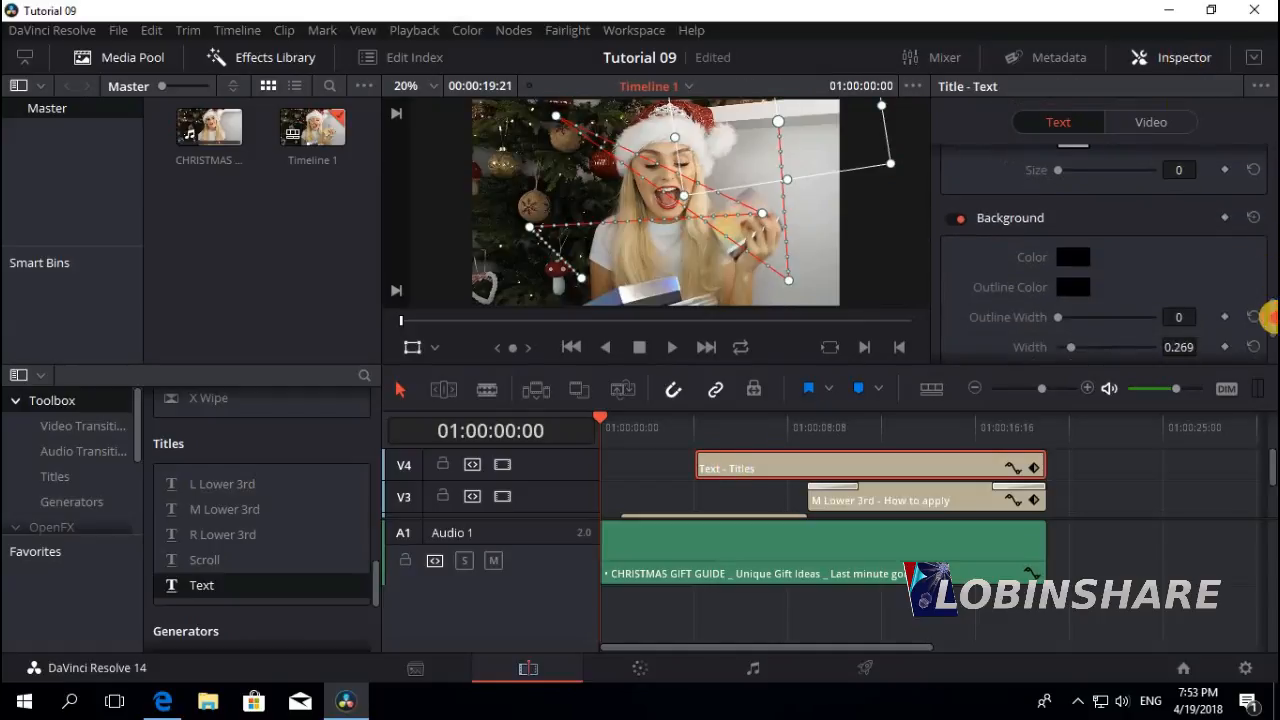
scroll(1268, 160, up, 10)
scroll(1268, 152, up, 1)
click(1150, 122)
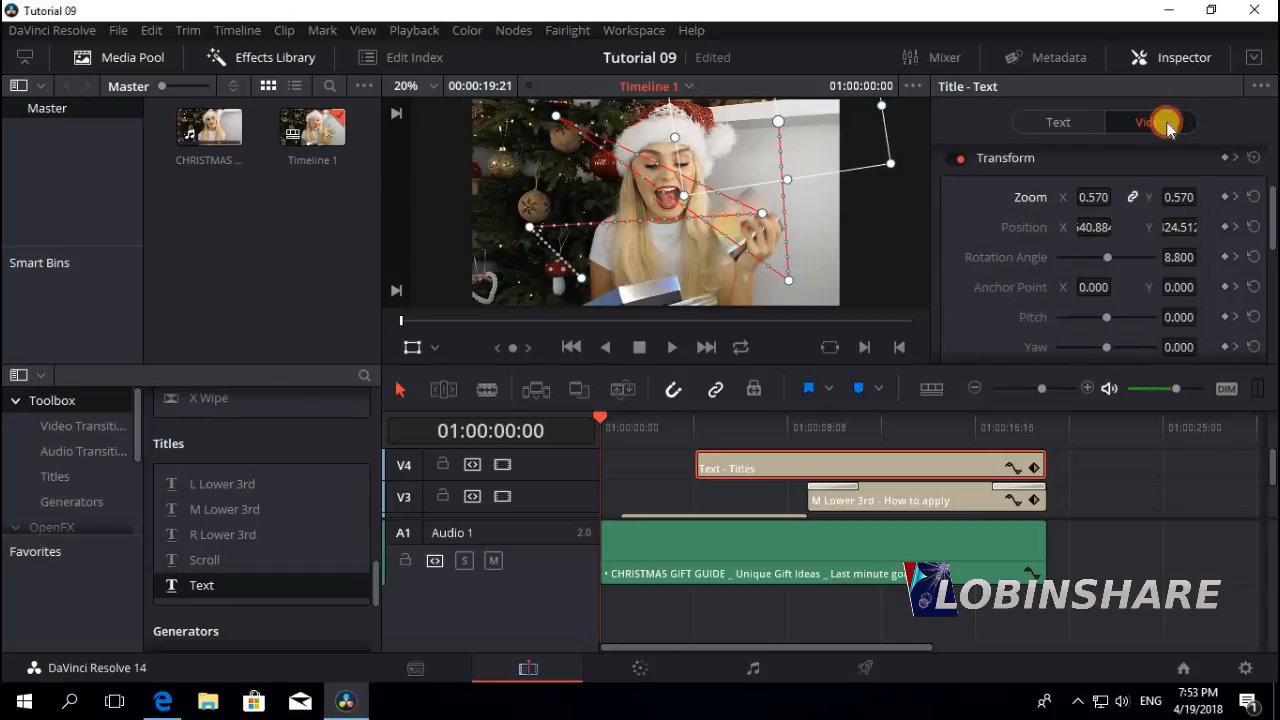
scroll(1268, 190, up, 3)
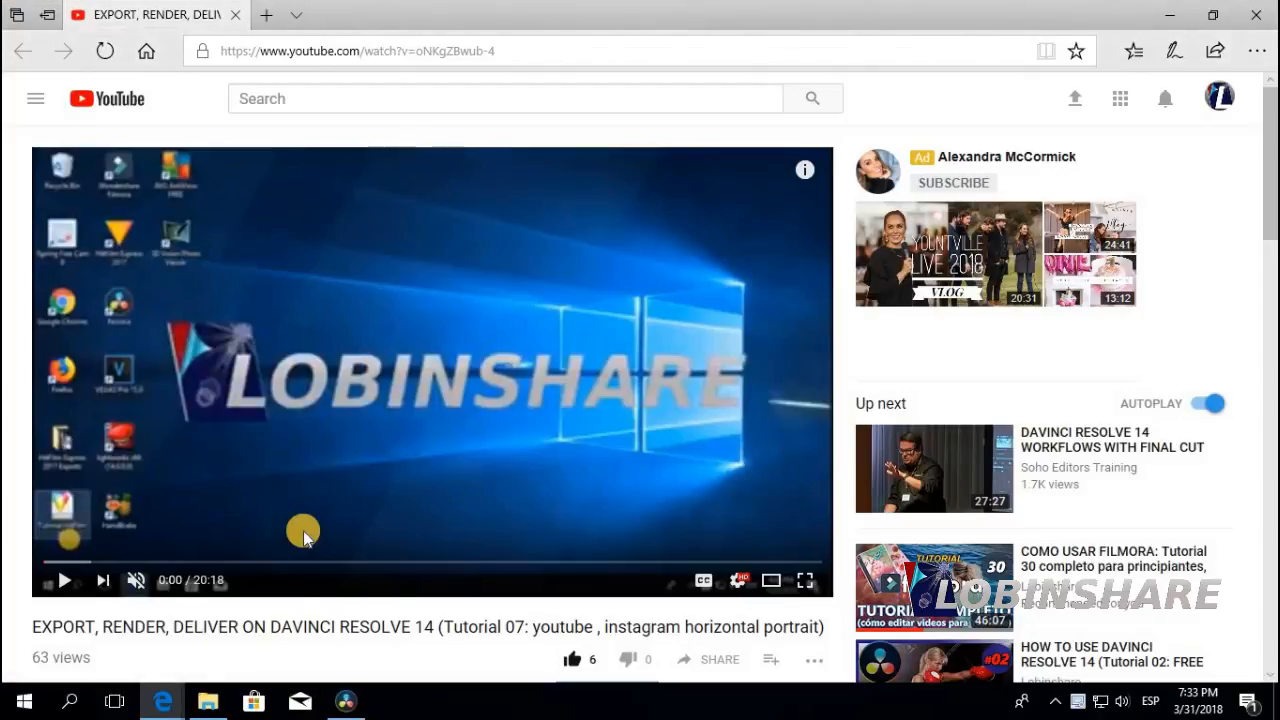
Switch to the YouTube page in the browser, expand the channel's own comment, and open the full DaVinci Resolve 14 playlist link
scroll(303, 530, down, 5)
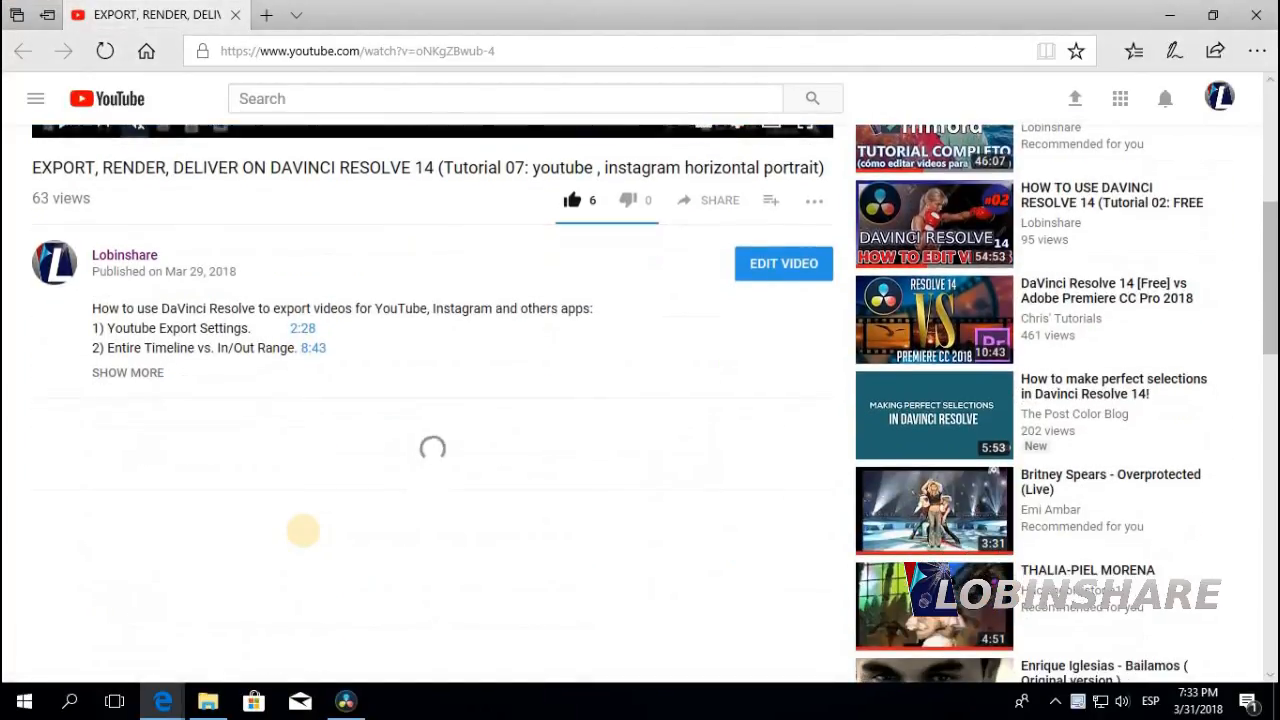
scroll(303, 537, down, 2)
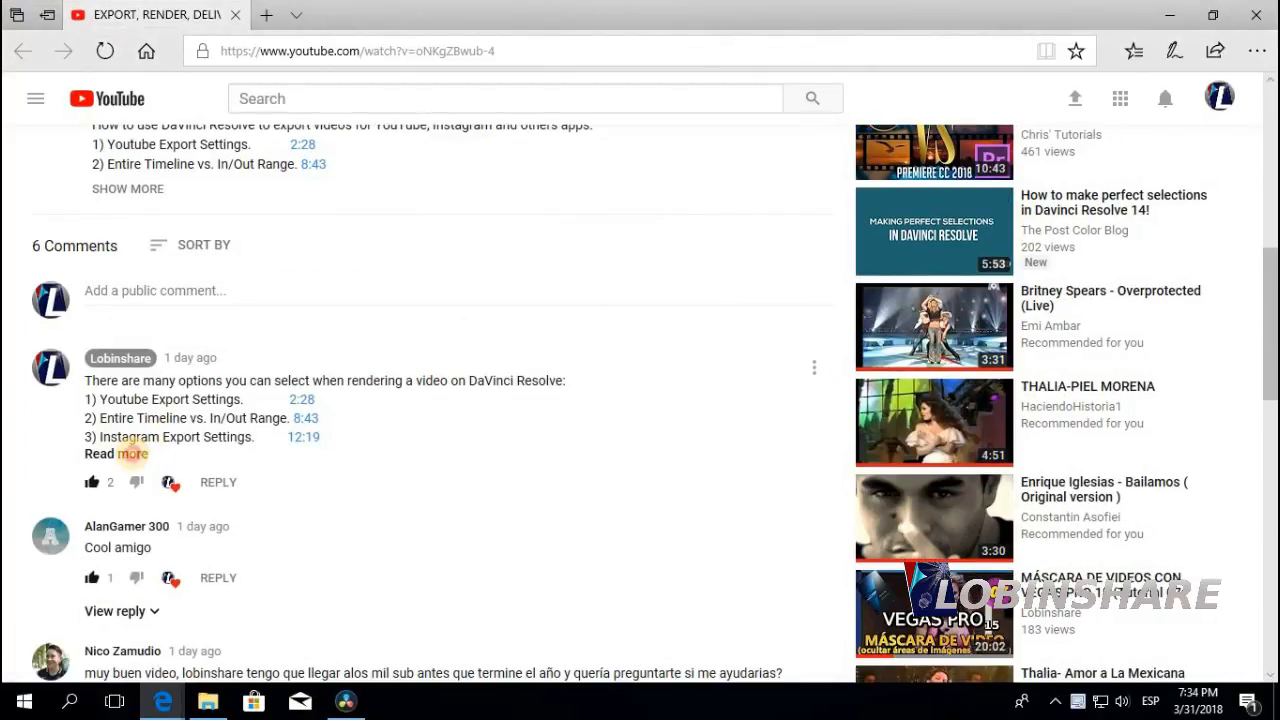
click(131, 452)
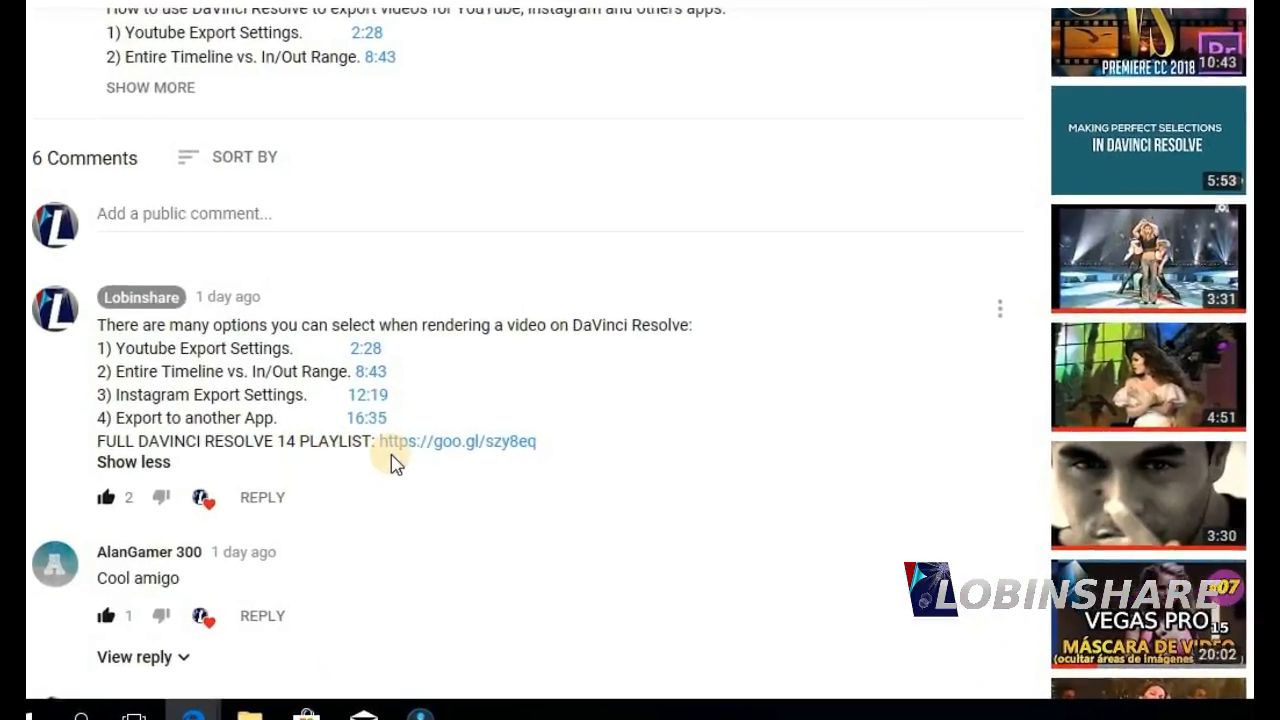
click(495, 424)
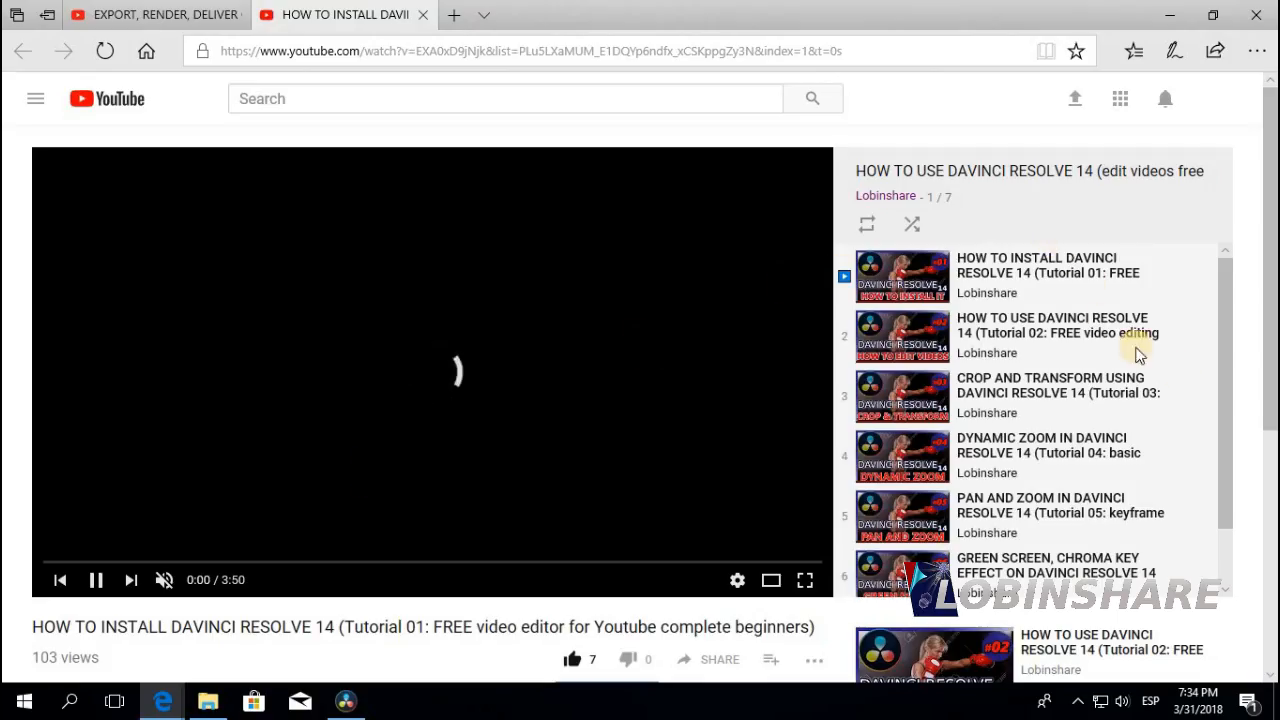
mouse_move(1223, 380)
mouse_down()
mouse_move(1214, 457)
mouse_move(1210, 374)
mouse_up()
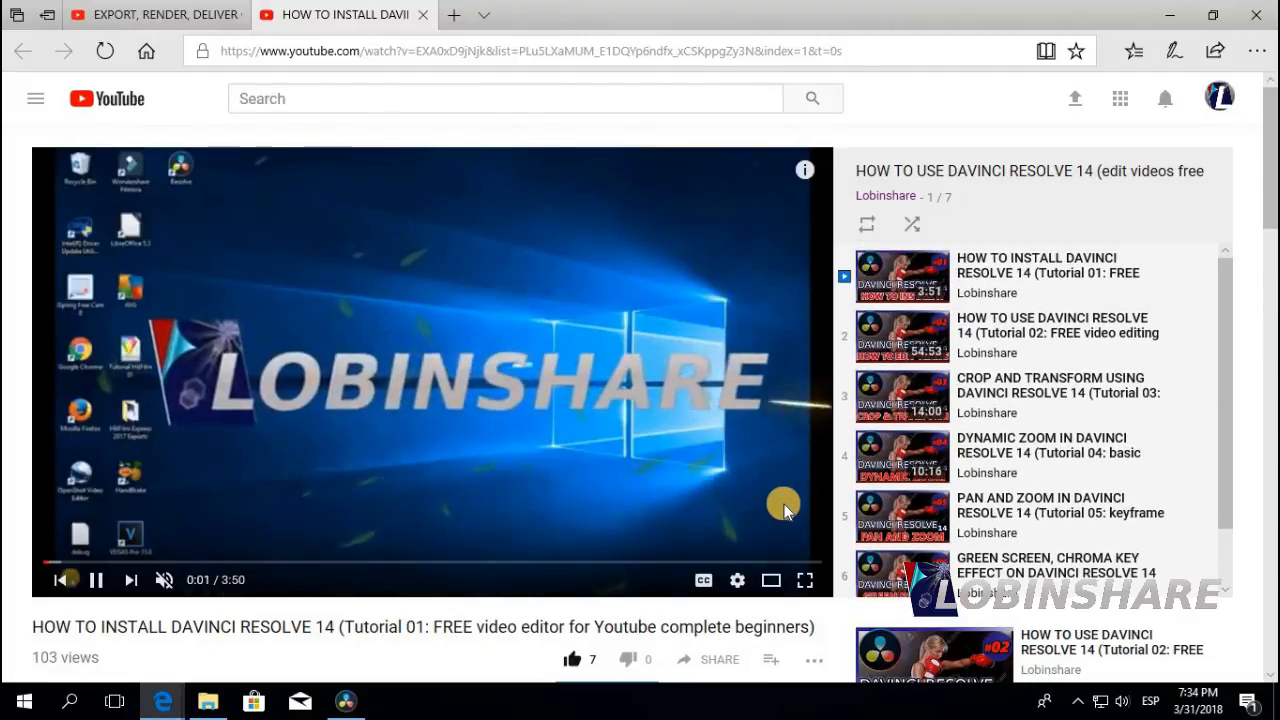